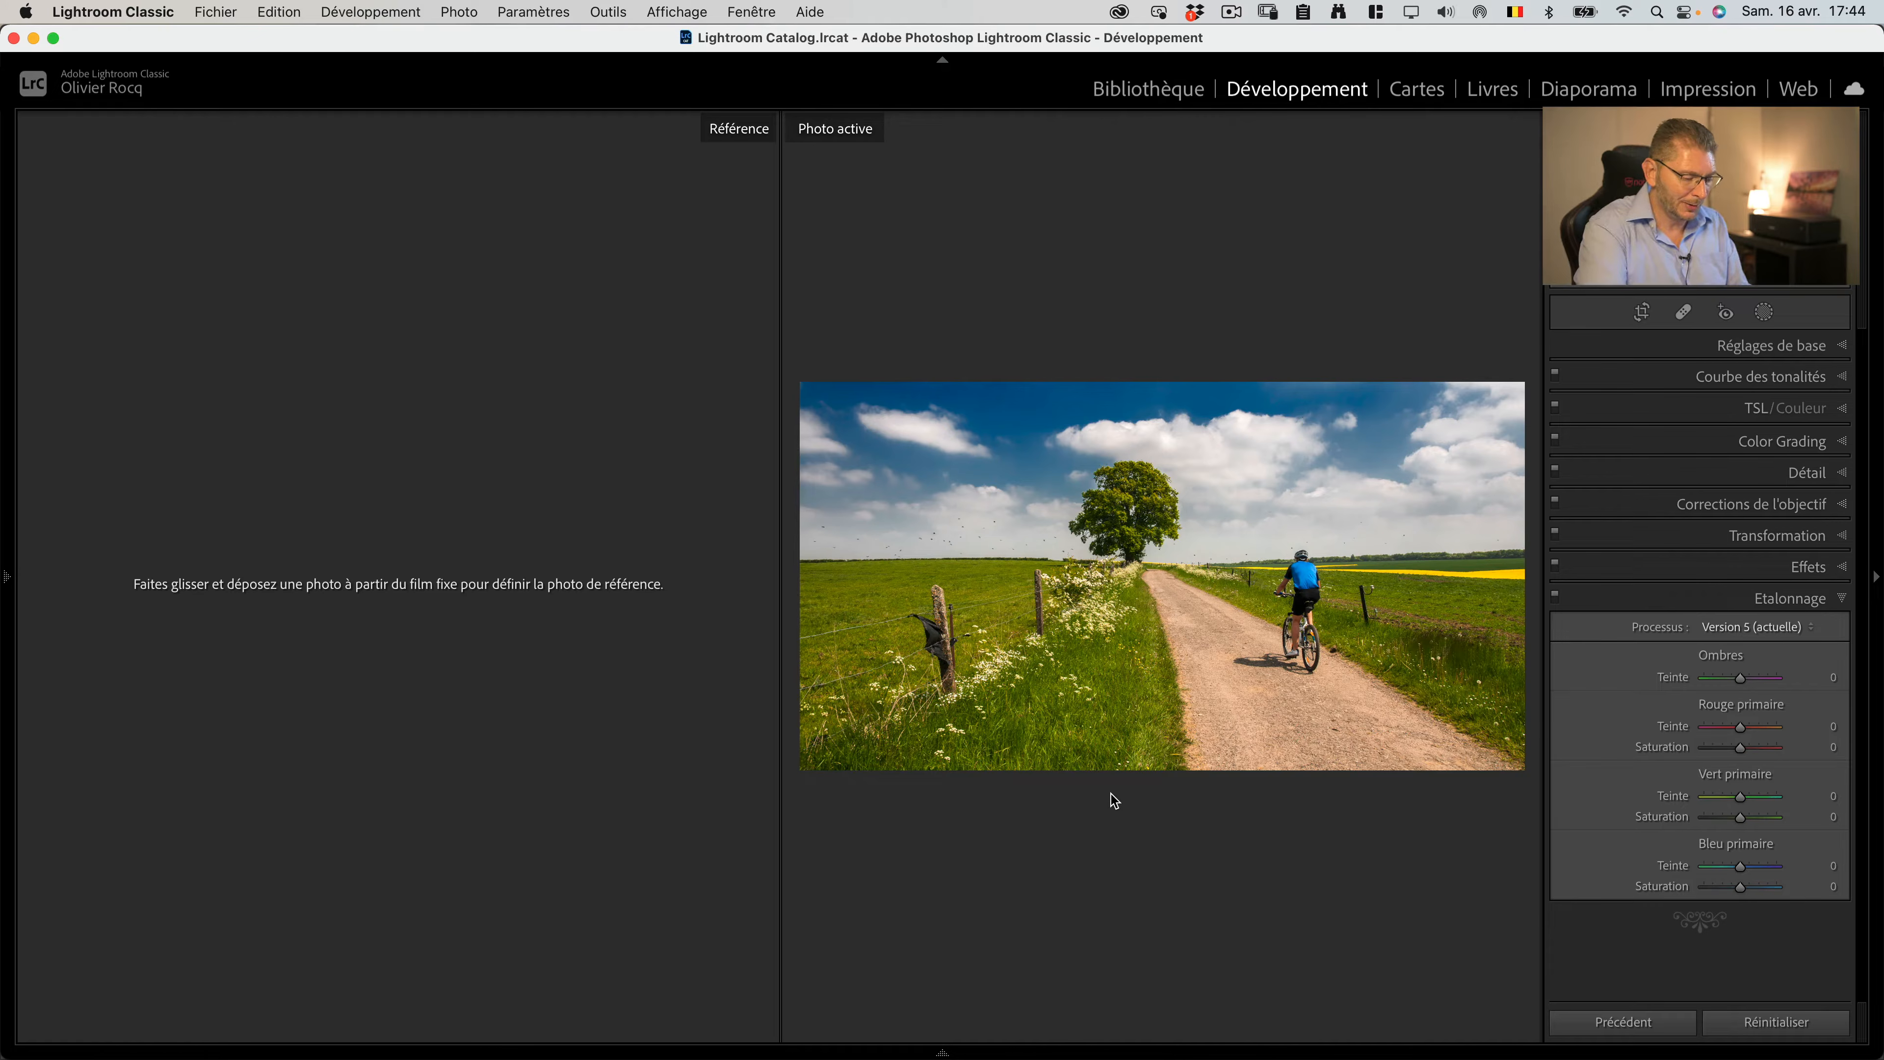
- Set the infrared-style geodesic dome photo from the filmstrip as the reference for the countryside cyclist photo
{"action": "key", "text": "F6"}
{"action": "left_click_drag", "start_coordinate": [797, 995], "coordinate": [478, 519]}
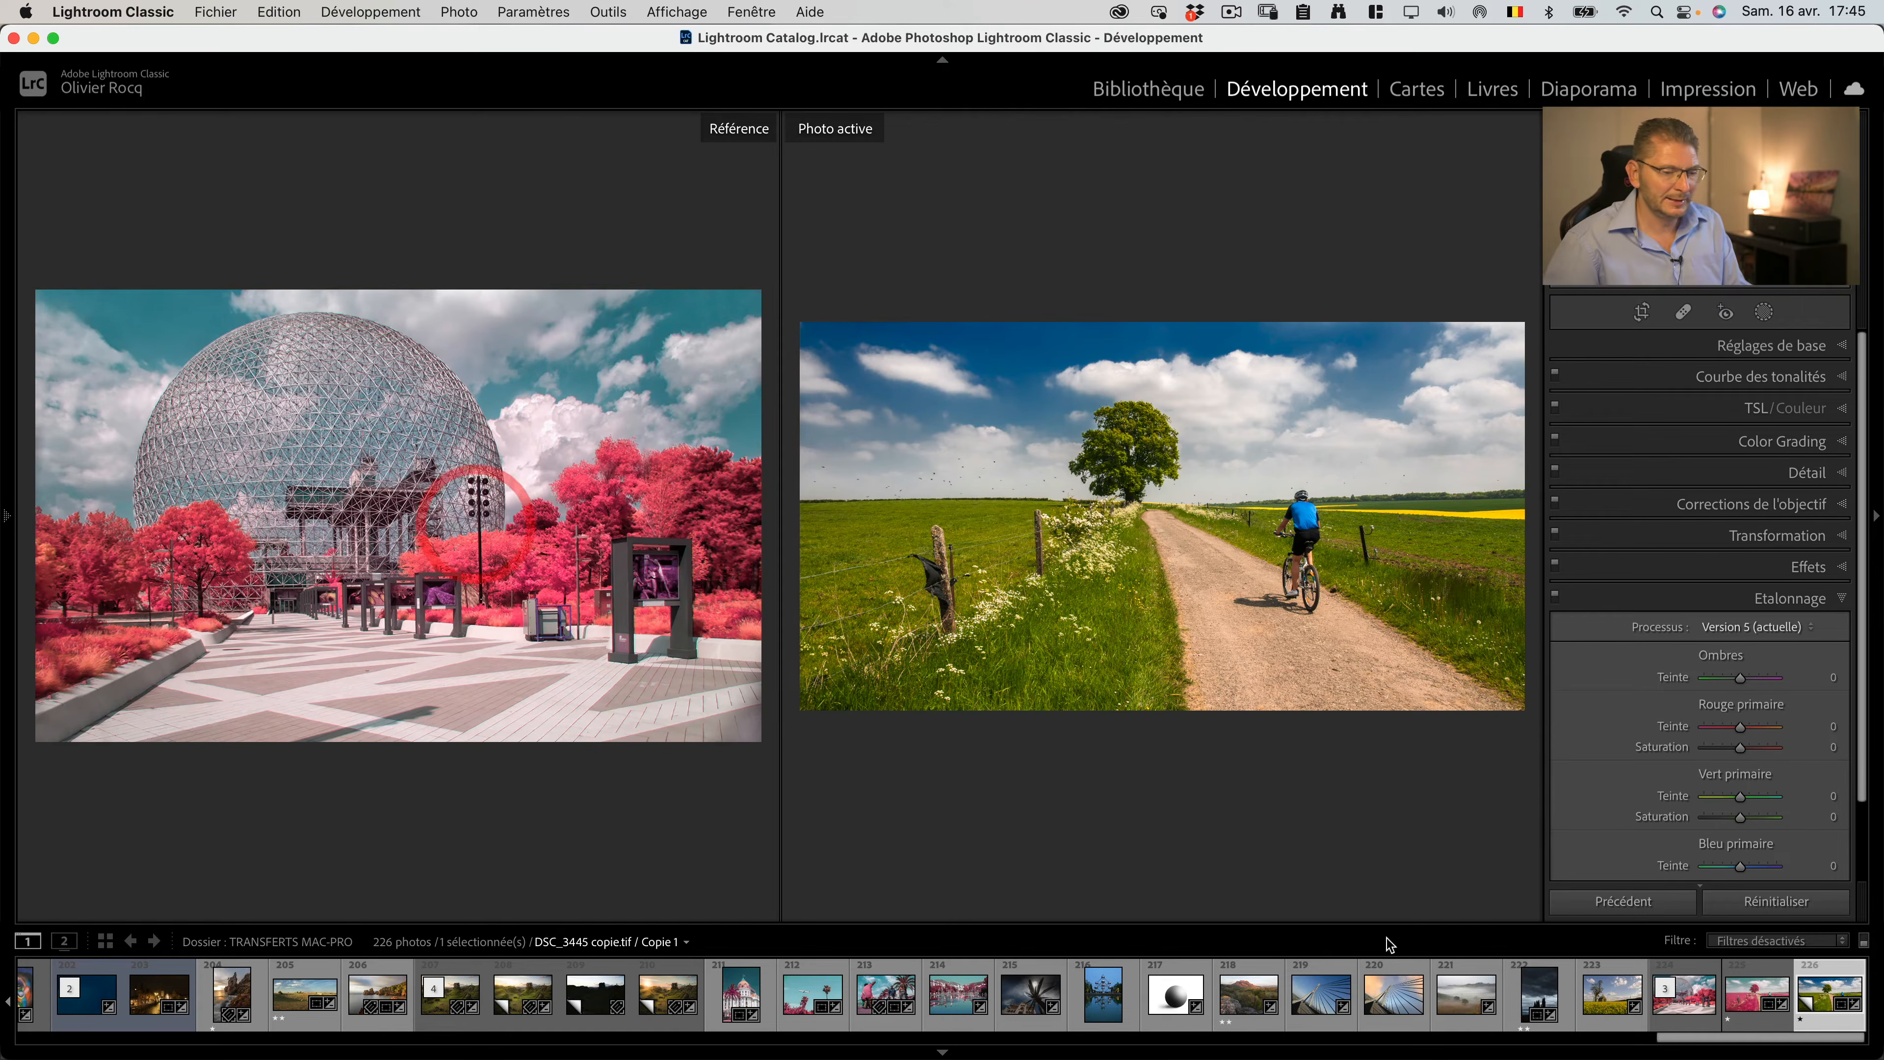
{"action": "left_click", "coordinate": [461, 175]}
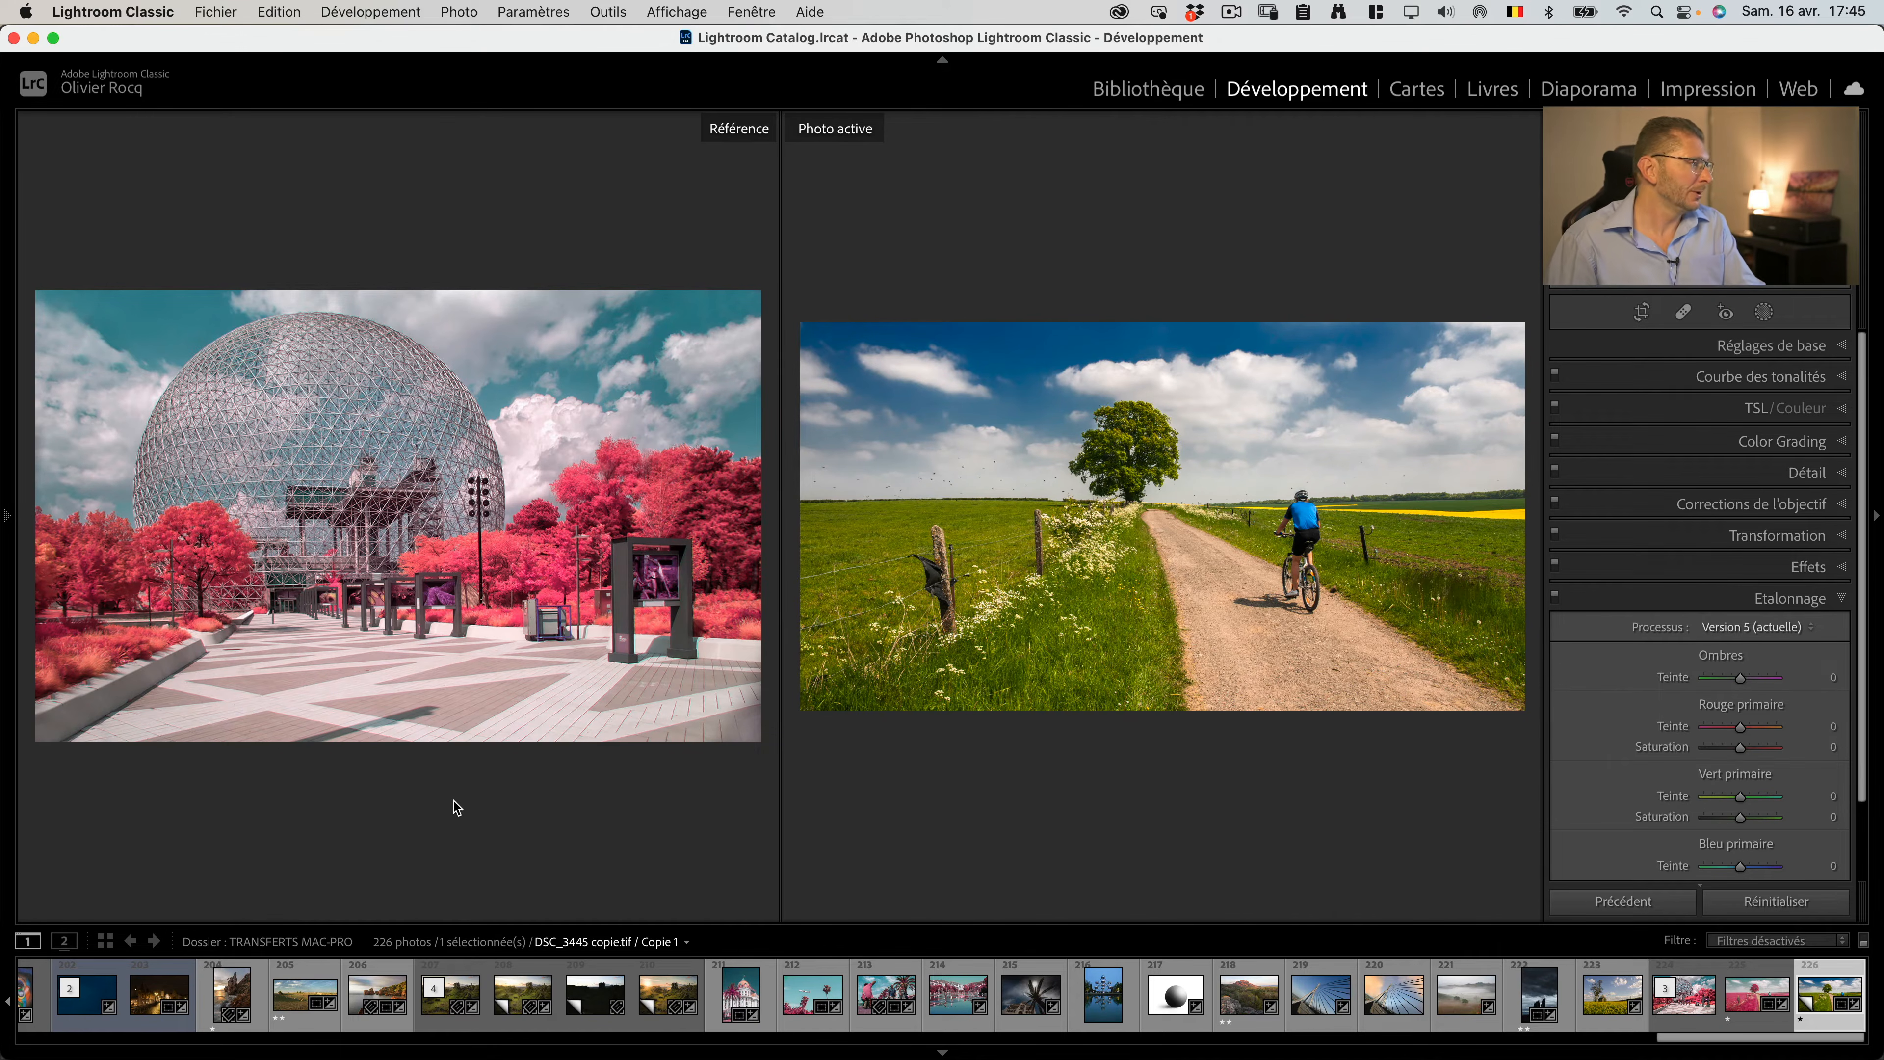
- Show the toolbar with the reference photo lock, toggle that lock twice, and enlarge the comparison by hiding the filmstrip and using full screen
{"action": "key", "text": "t"}
{"action": "left_click", "coordinate": [308, 903]}
{"action": "left_click", "coordinate": [309, 904]}
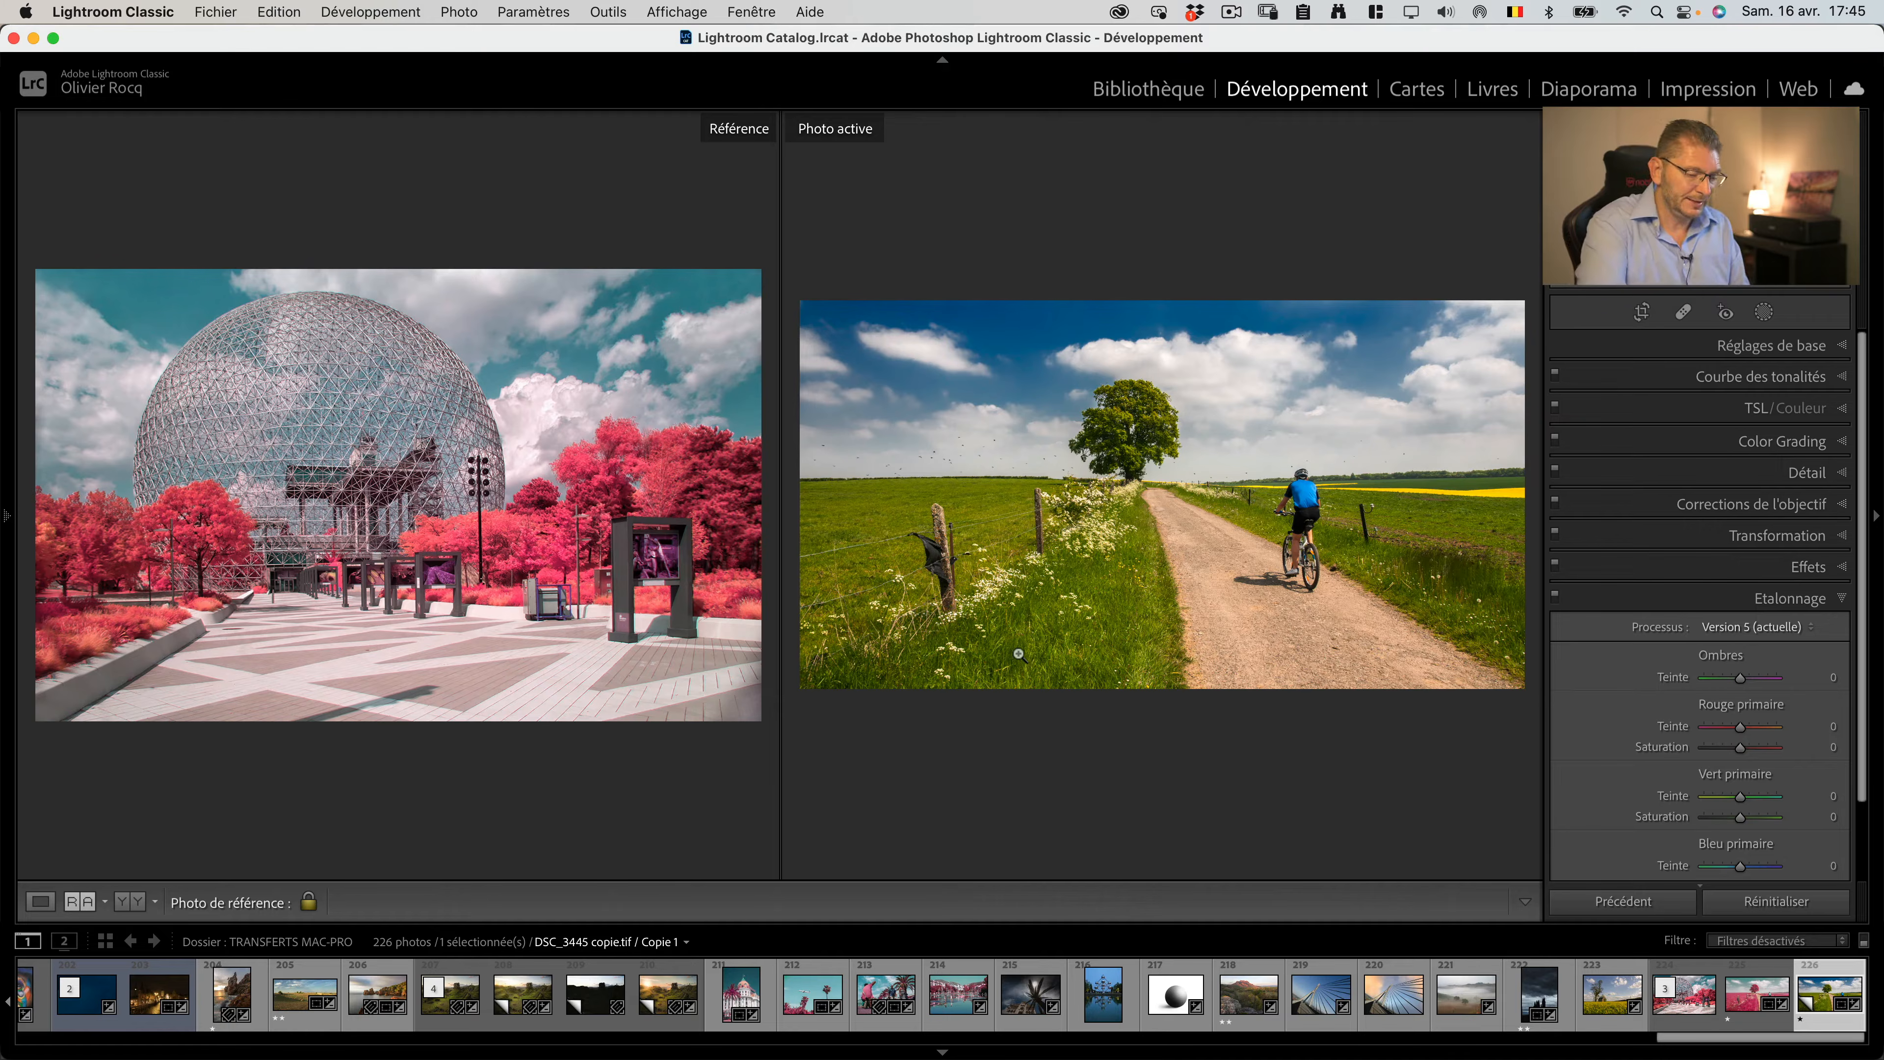
{"action": "key", "text": "F6"}
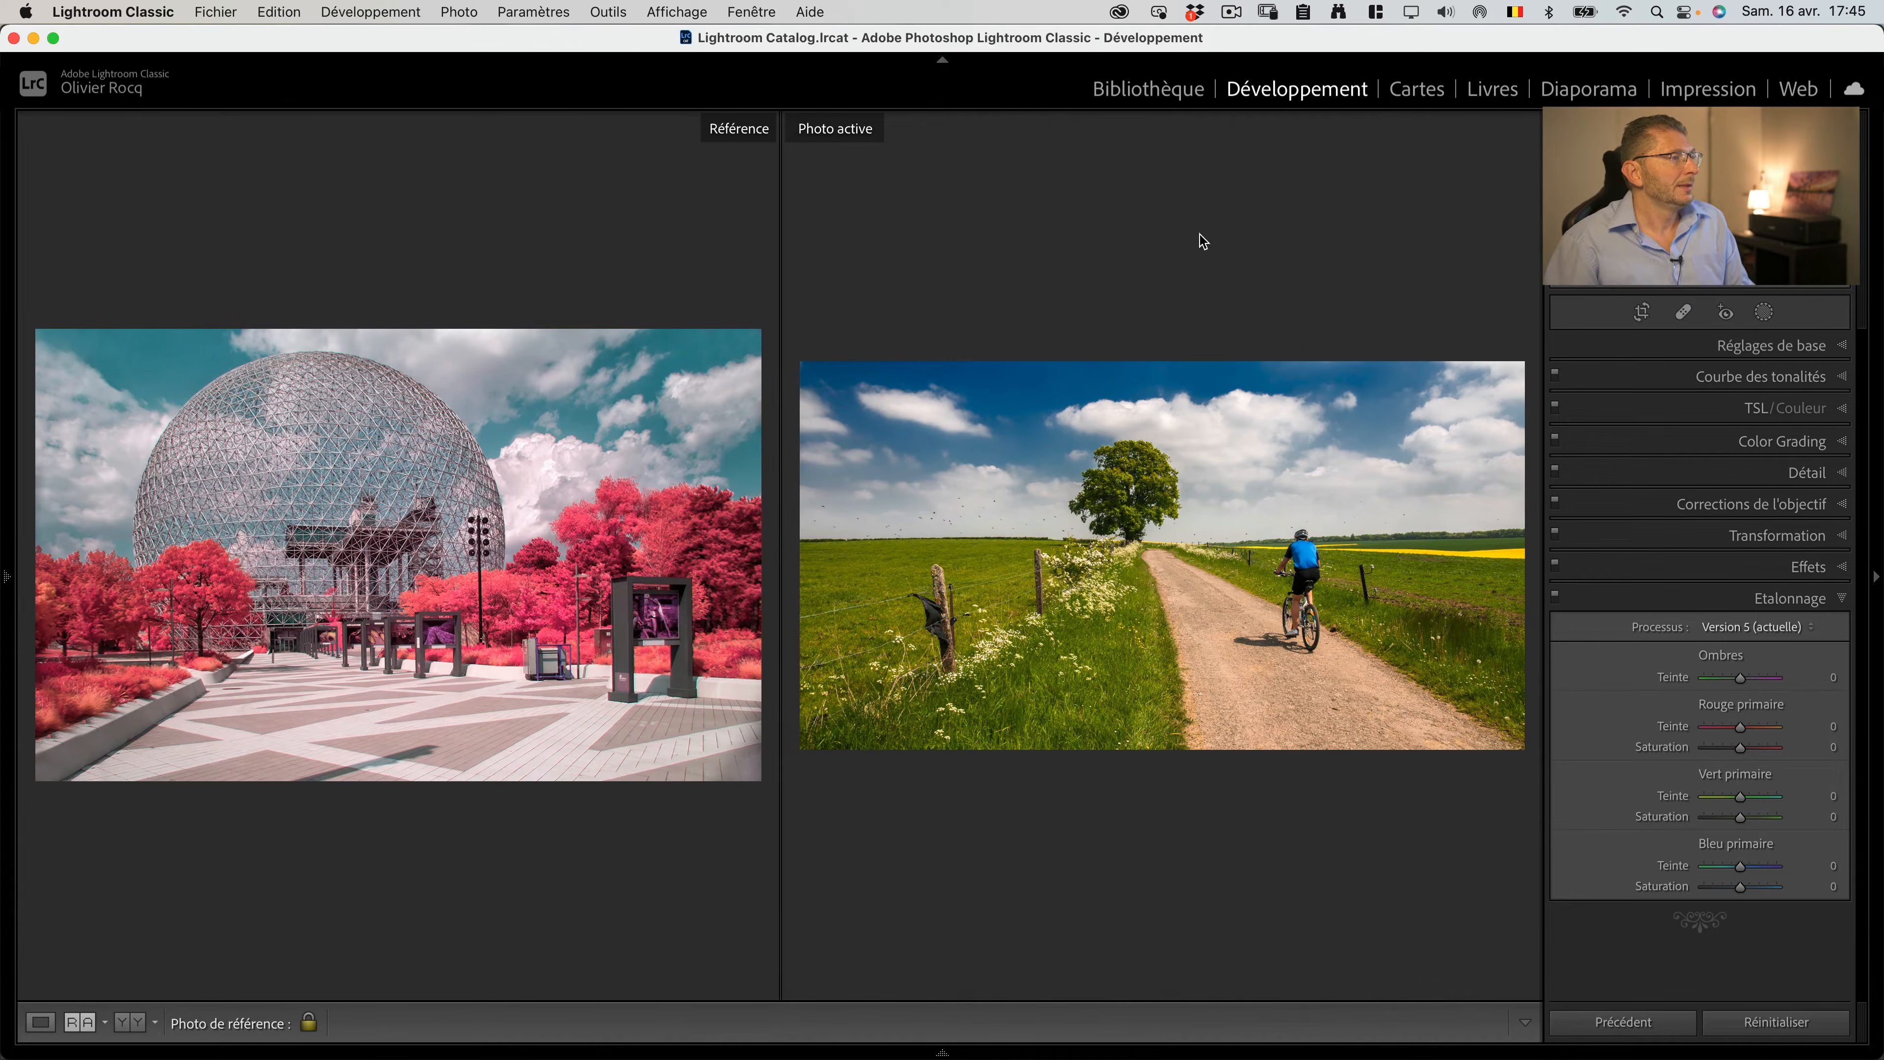
{"action": "key", "text": "shift+f"}
- Use the TSL targeted adjustment tool on the sky to shift the Bleu hue to -55
{"action": "left_click", "coordinate": [1766, 436]}
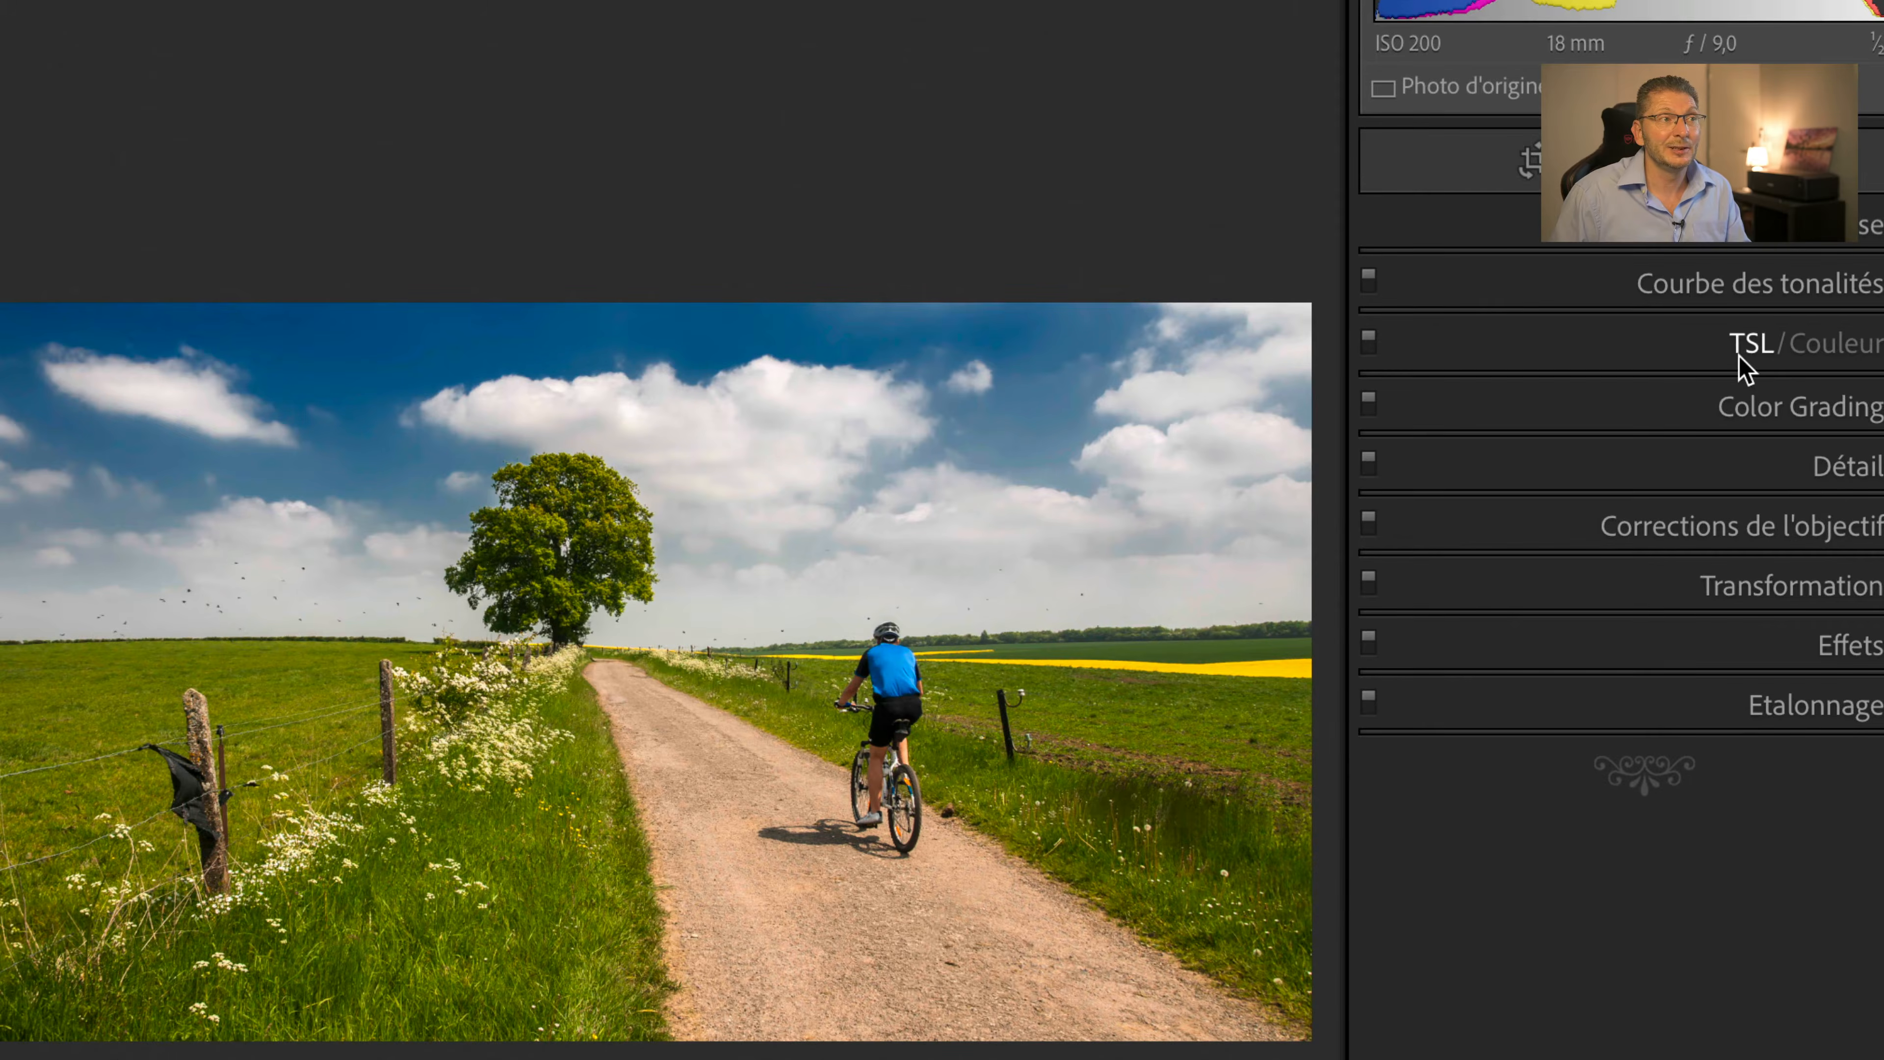
{"action": "left_click", "coordinate": [1739, 357]}
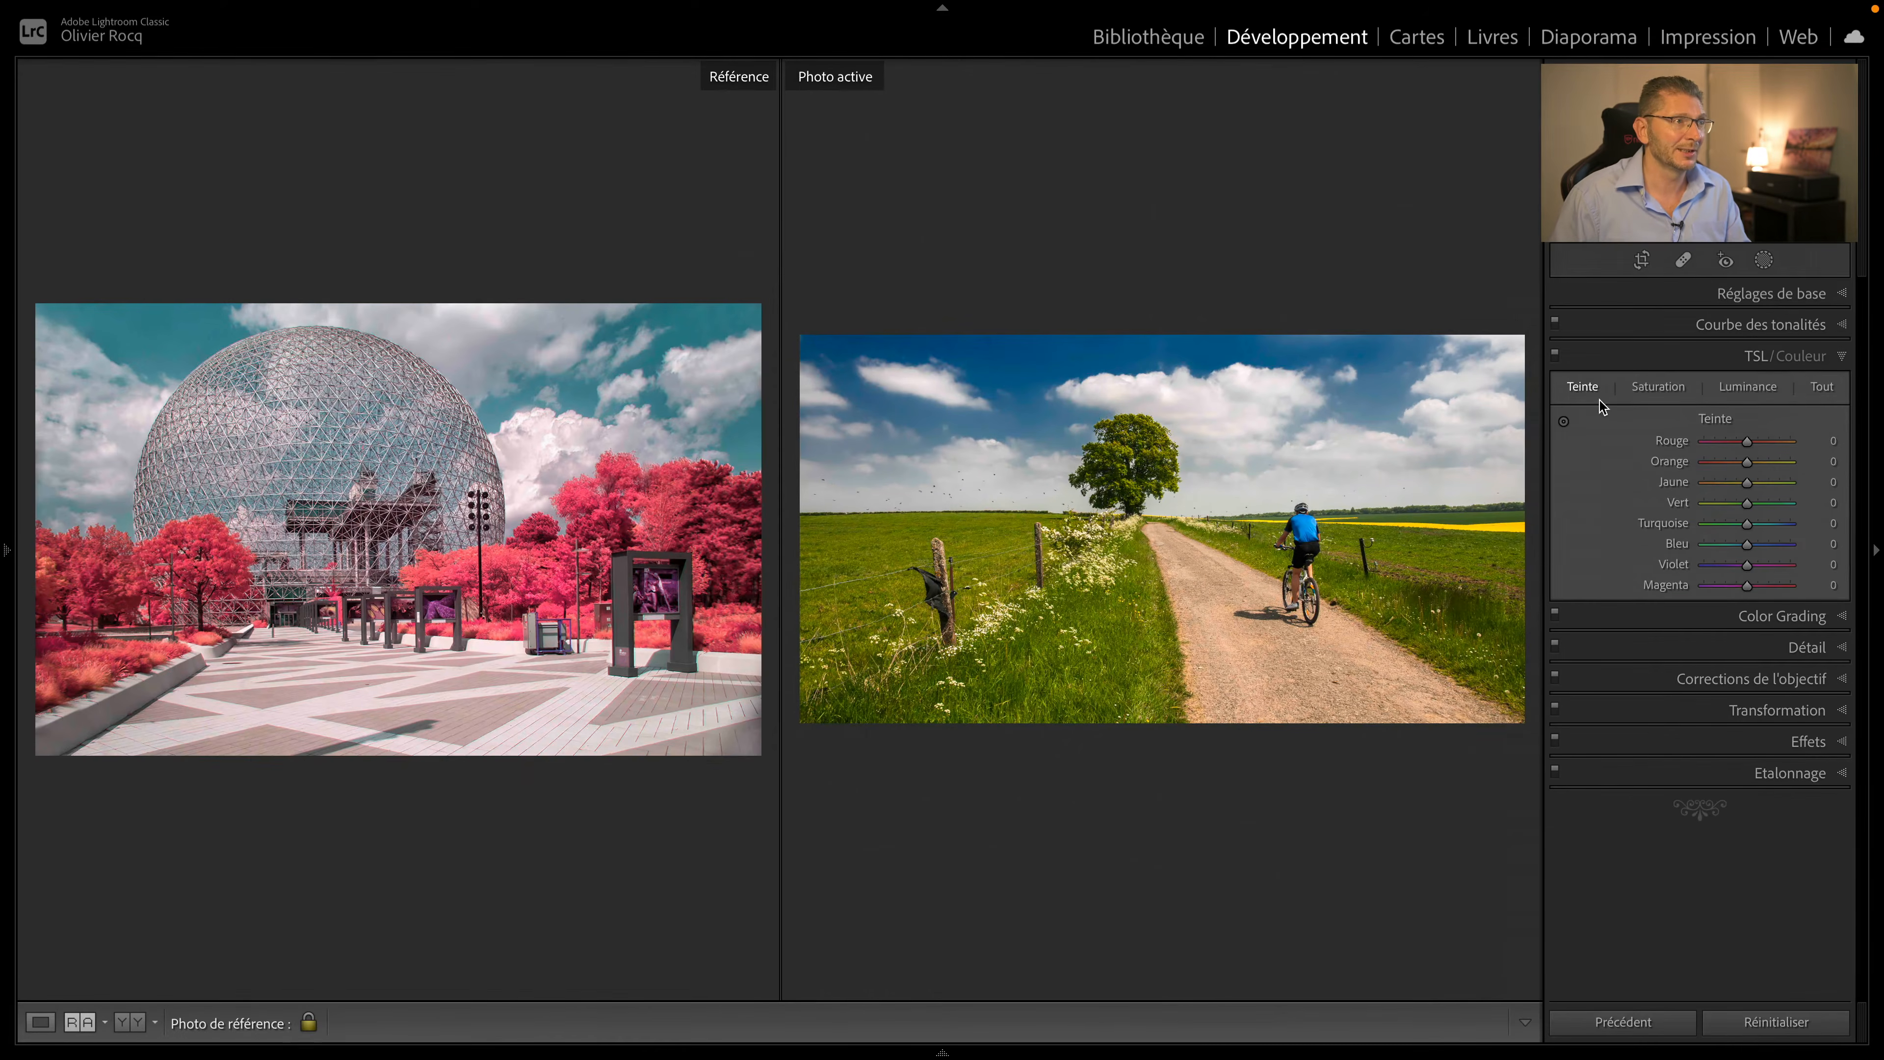
{"action": "left_click", "coordinate": [1564, 423]}
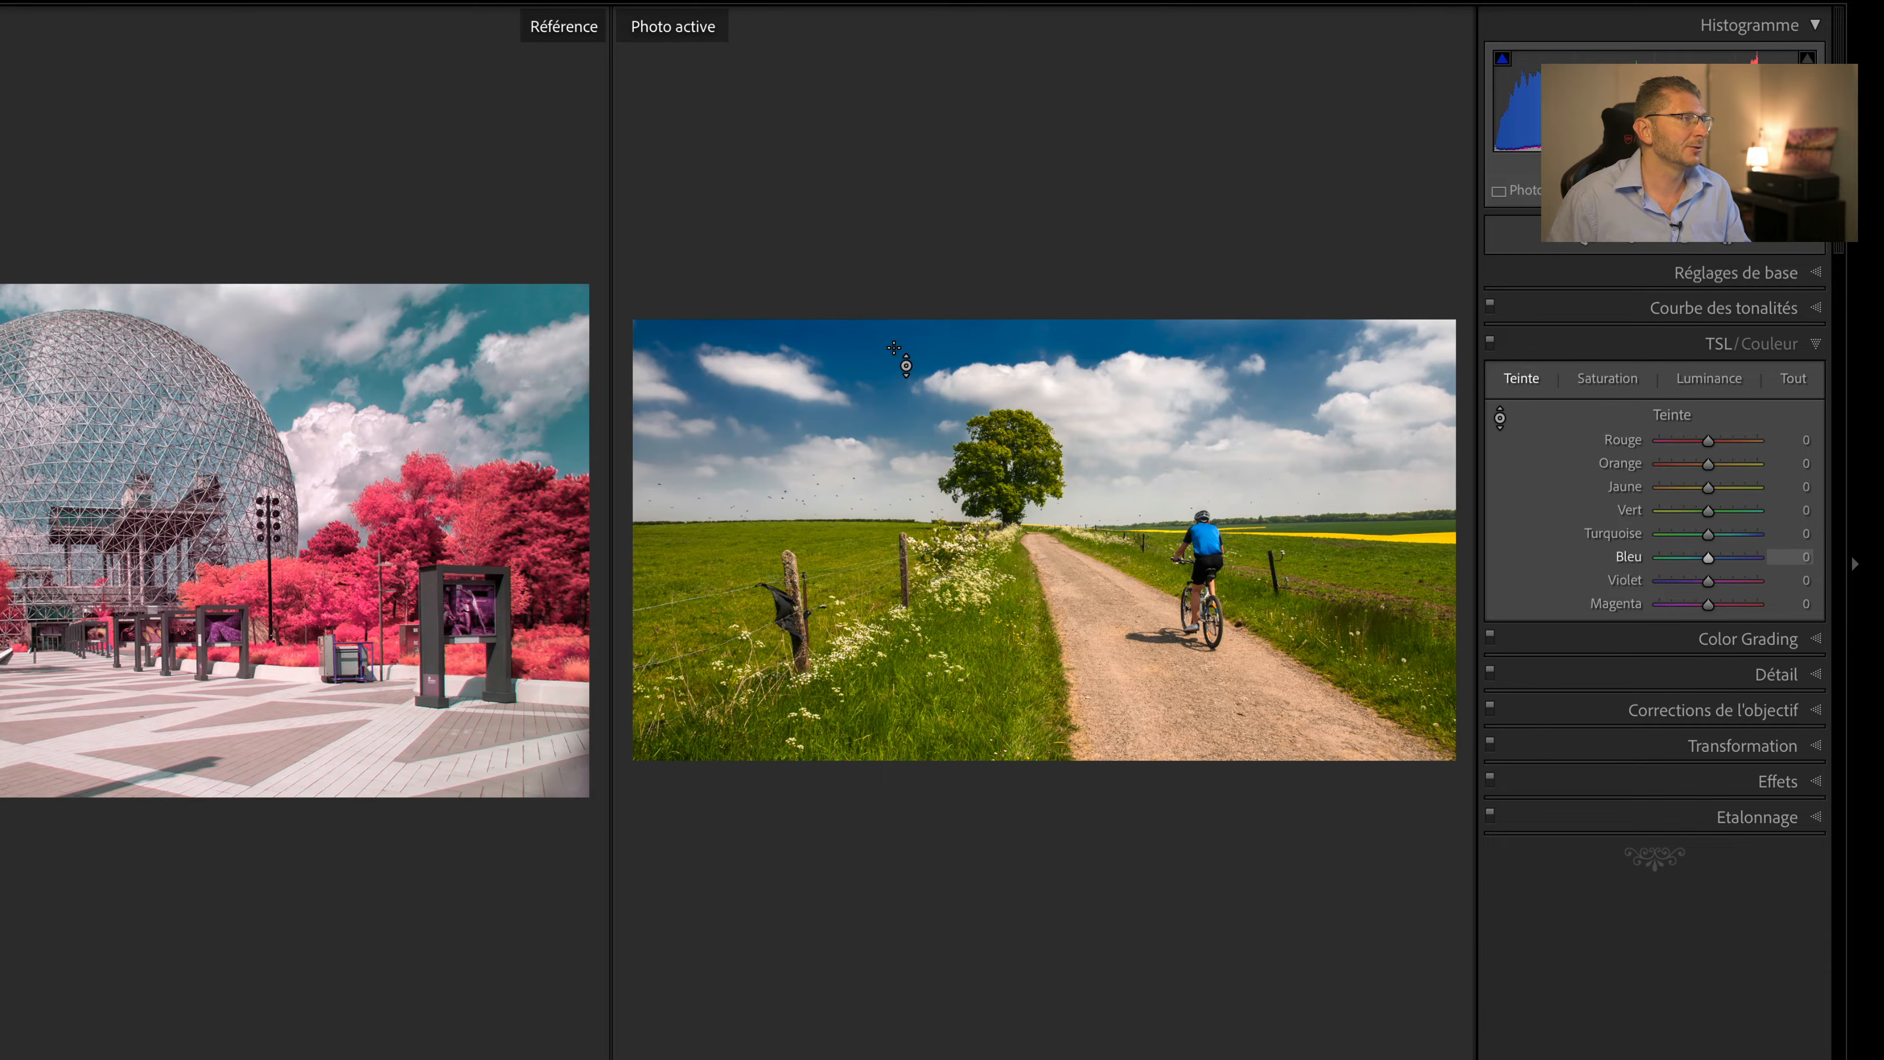
{"action": "left_click_drag", "start_coordinate": [894, 347], "coordinate": [894, 378]}
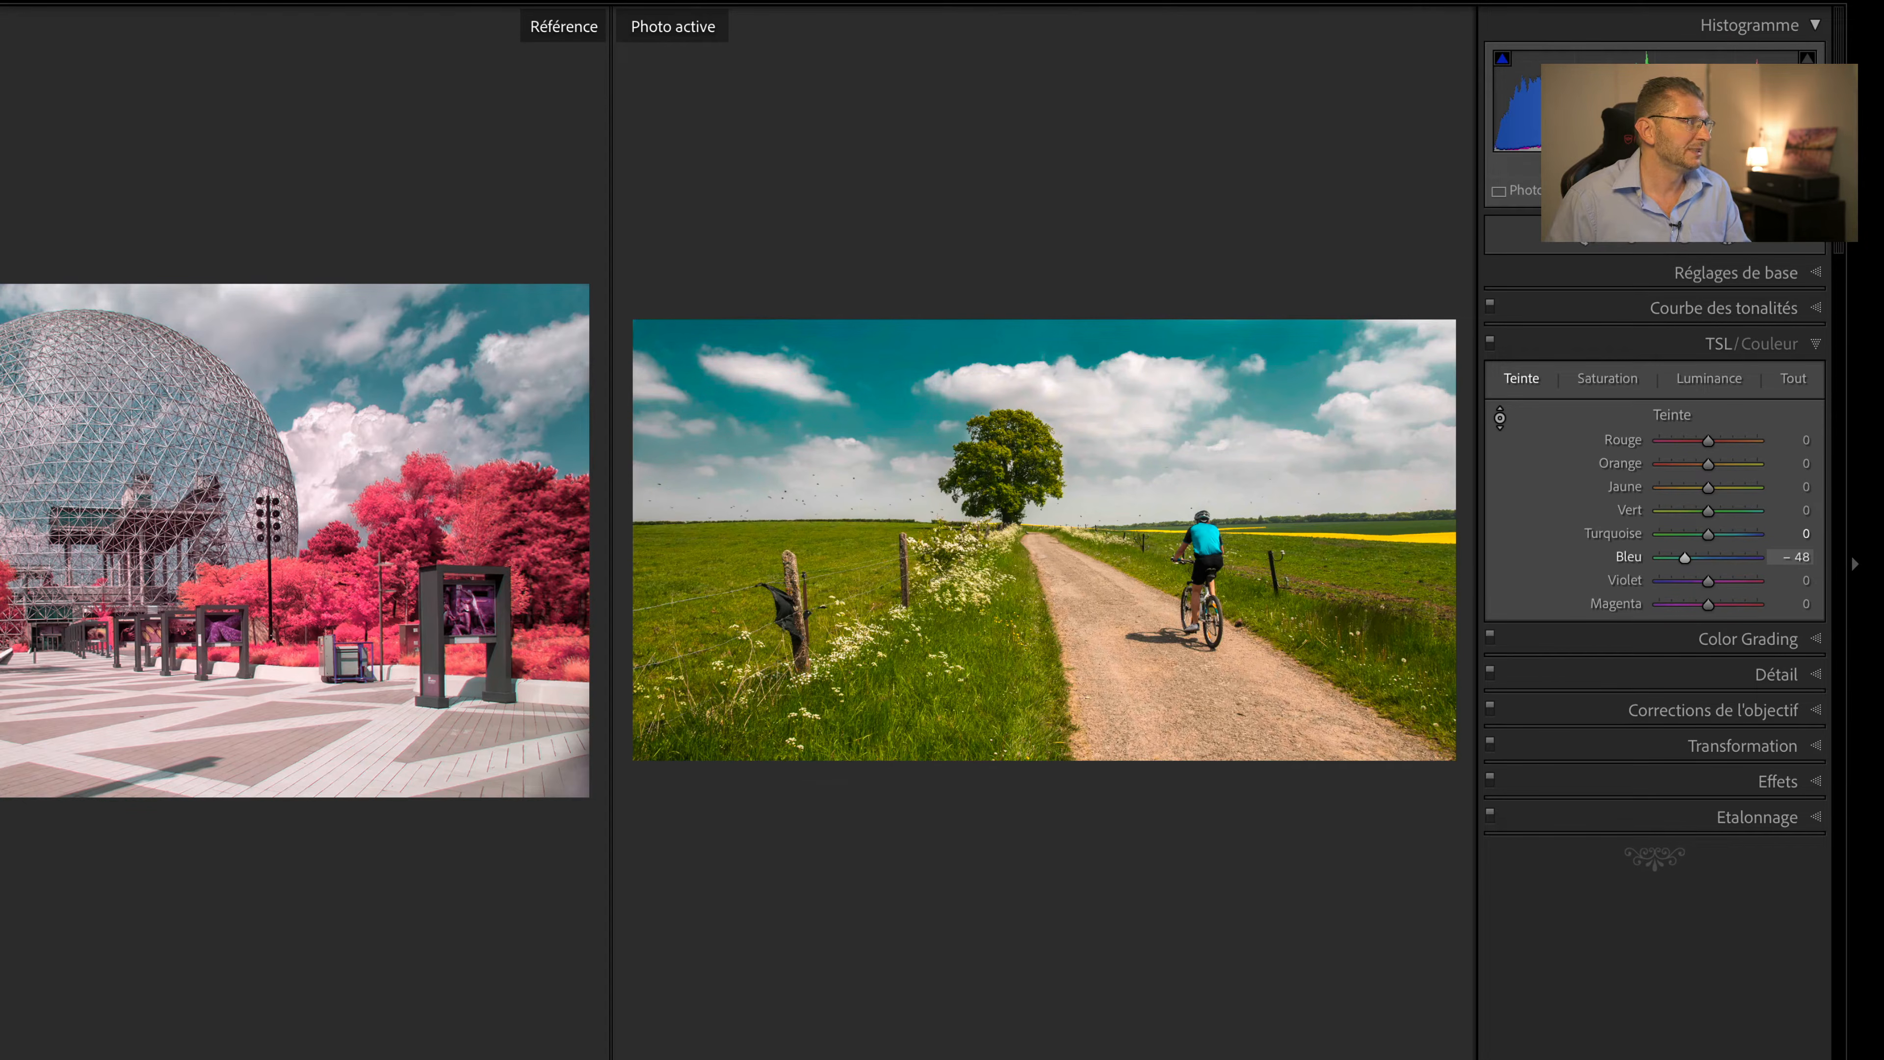
{"action": "left_click_drag", "start_coordinate": [894, 393], "coordinate": [894, 409]}
{"action": "left_click_drag", "start_coordinate": [896, 349], "coordinate": [896, 348]}
- Reduce the sky's Bleu saturation to -50 with the targeted adjustment tool
{"action": "key", "text": "alt+shift+super"}
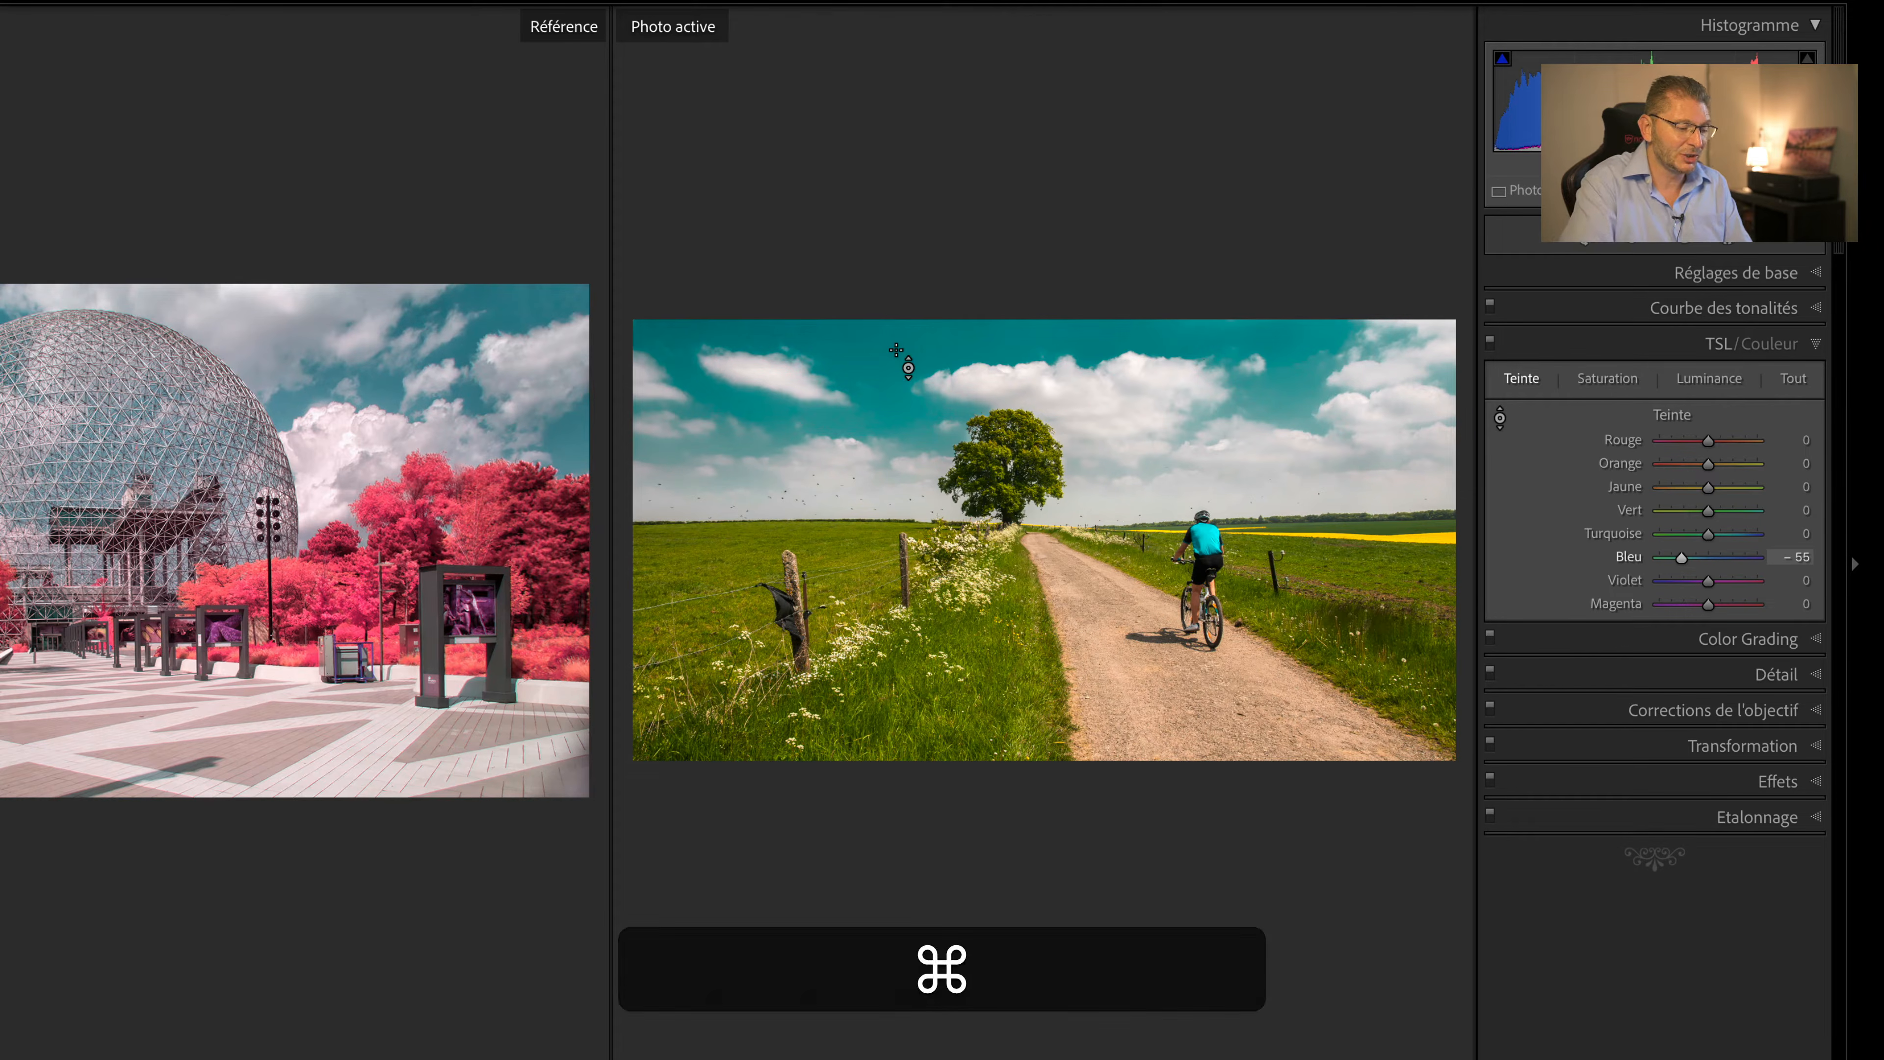
{"action": "key", "text": "alt+shift+super+s"}
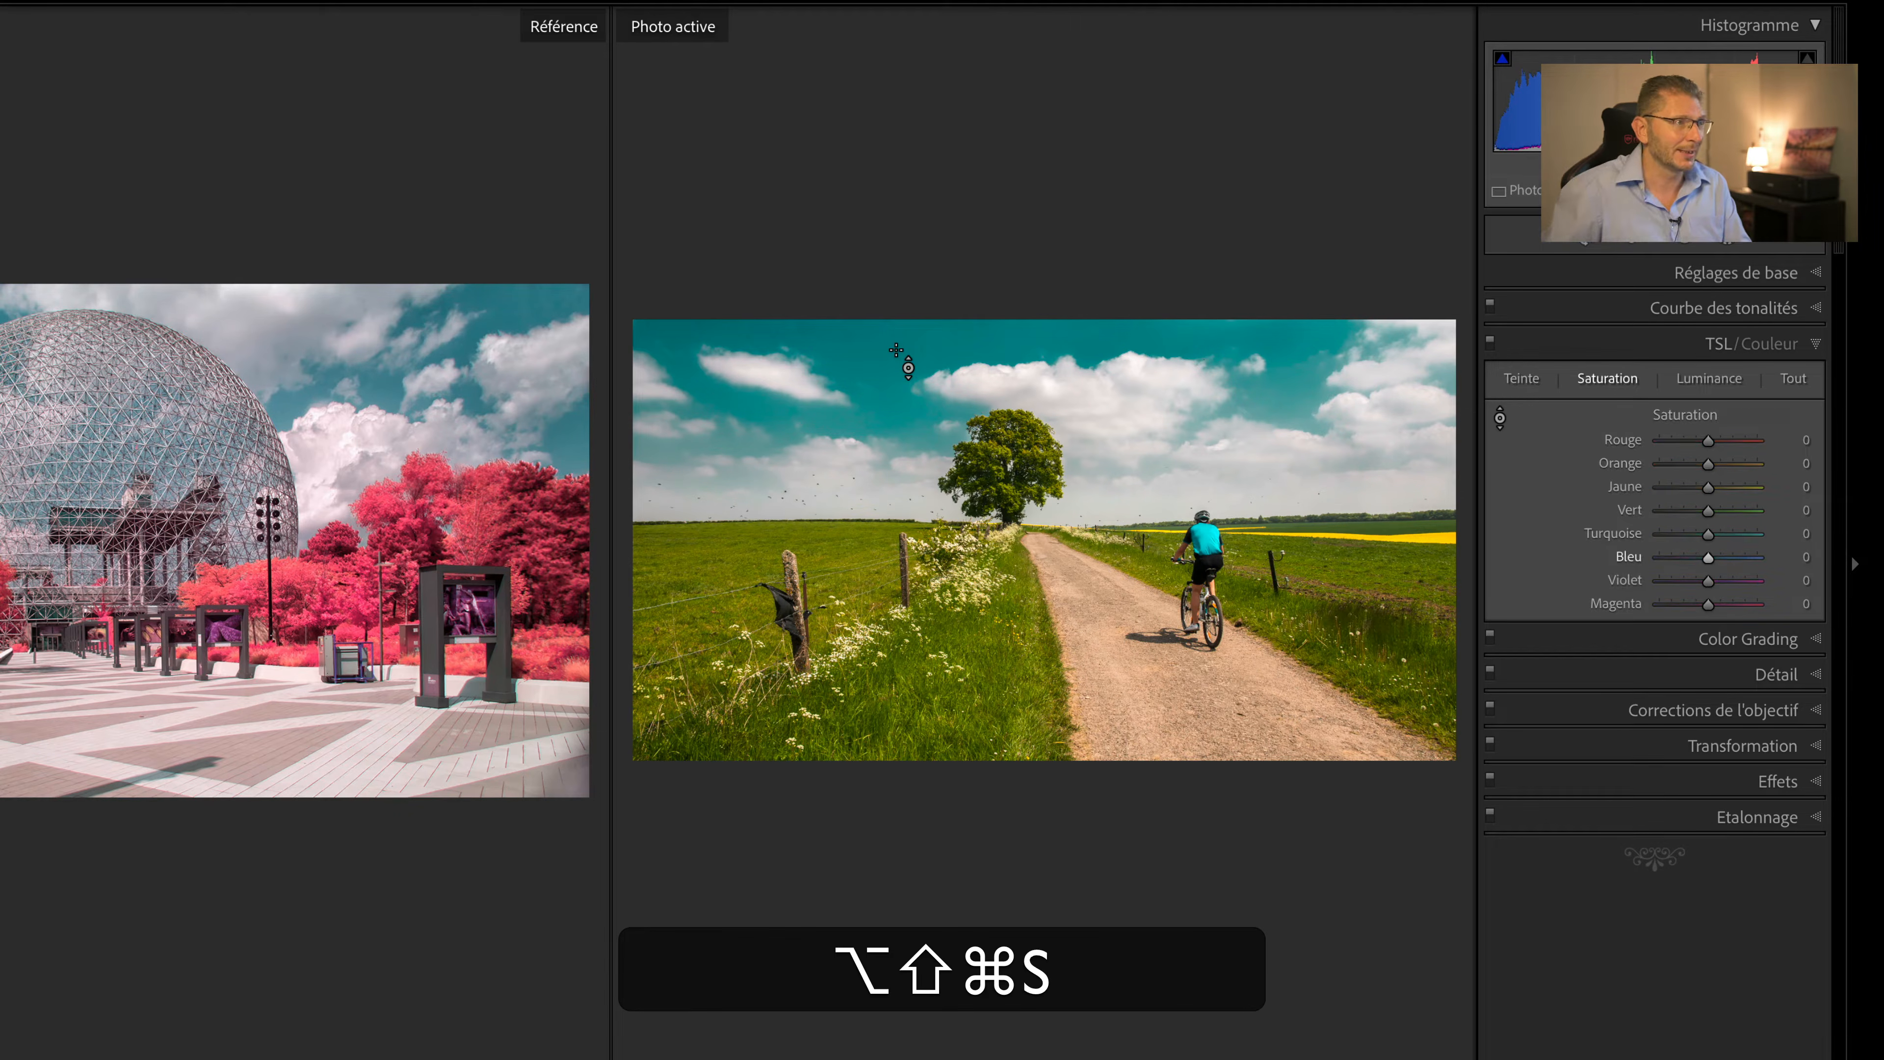
{"action": "left_click_drag", "start_coordinate": [874, 349], "coordinate": [874, 460]}
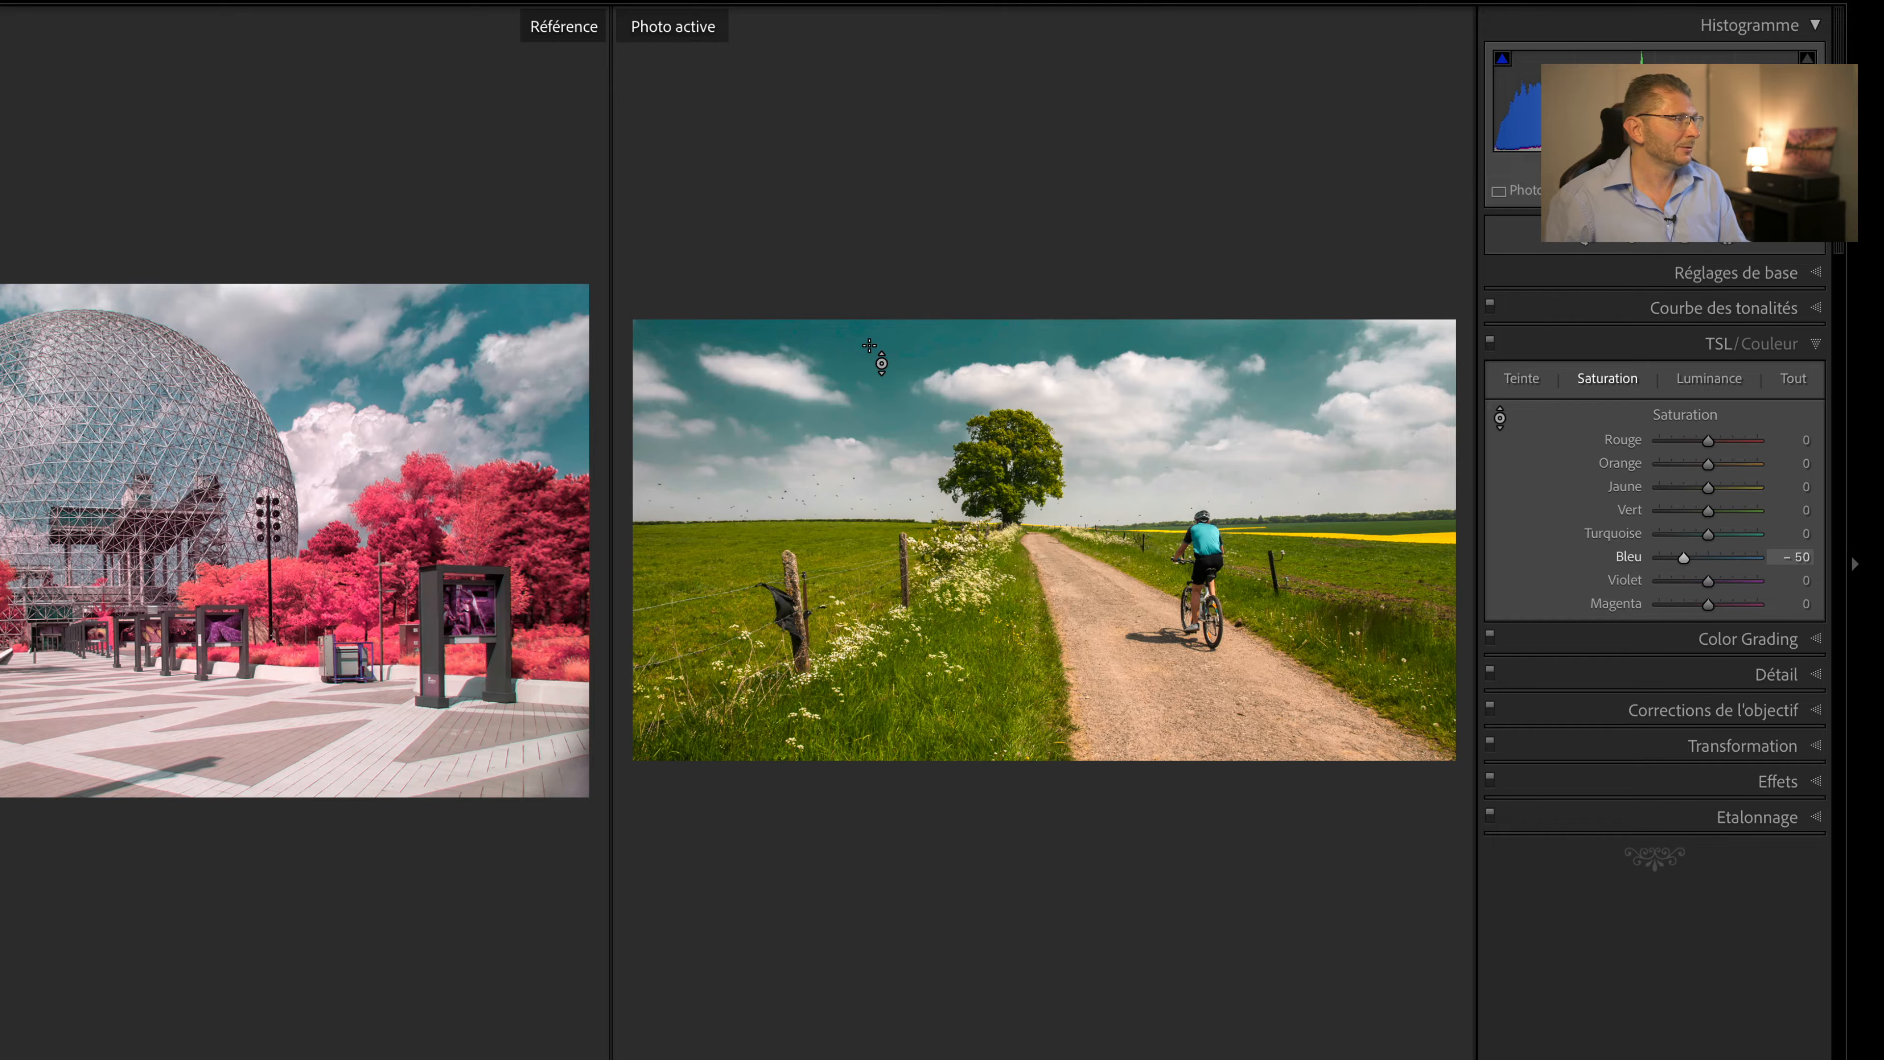
- Readjust the sky's Bleu hue to -42 and raise its Bleu luminance to +20 with the targeted adjustment tool
{"action": "key", "text": "alt+shift+super"}
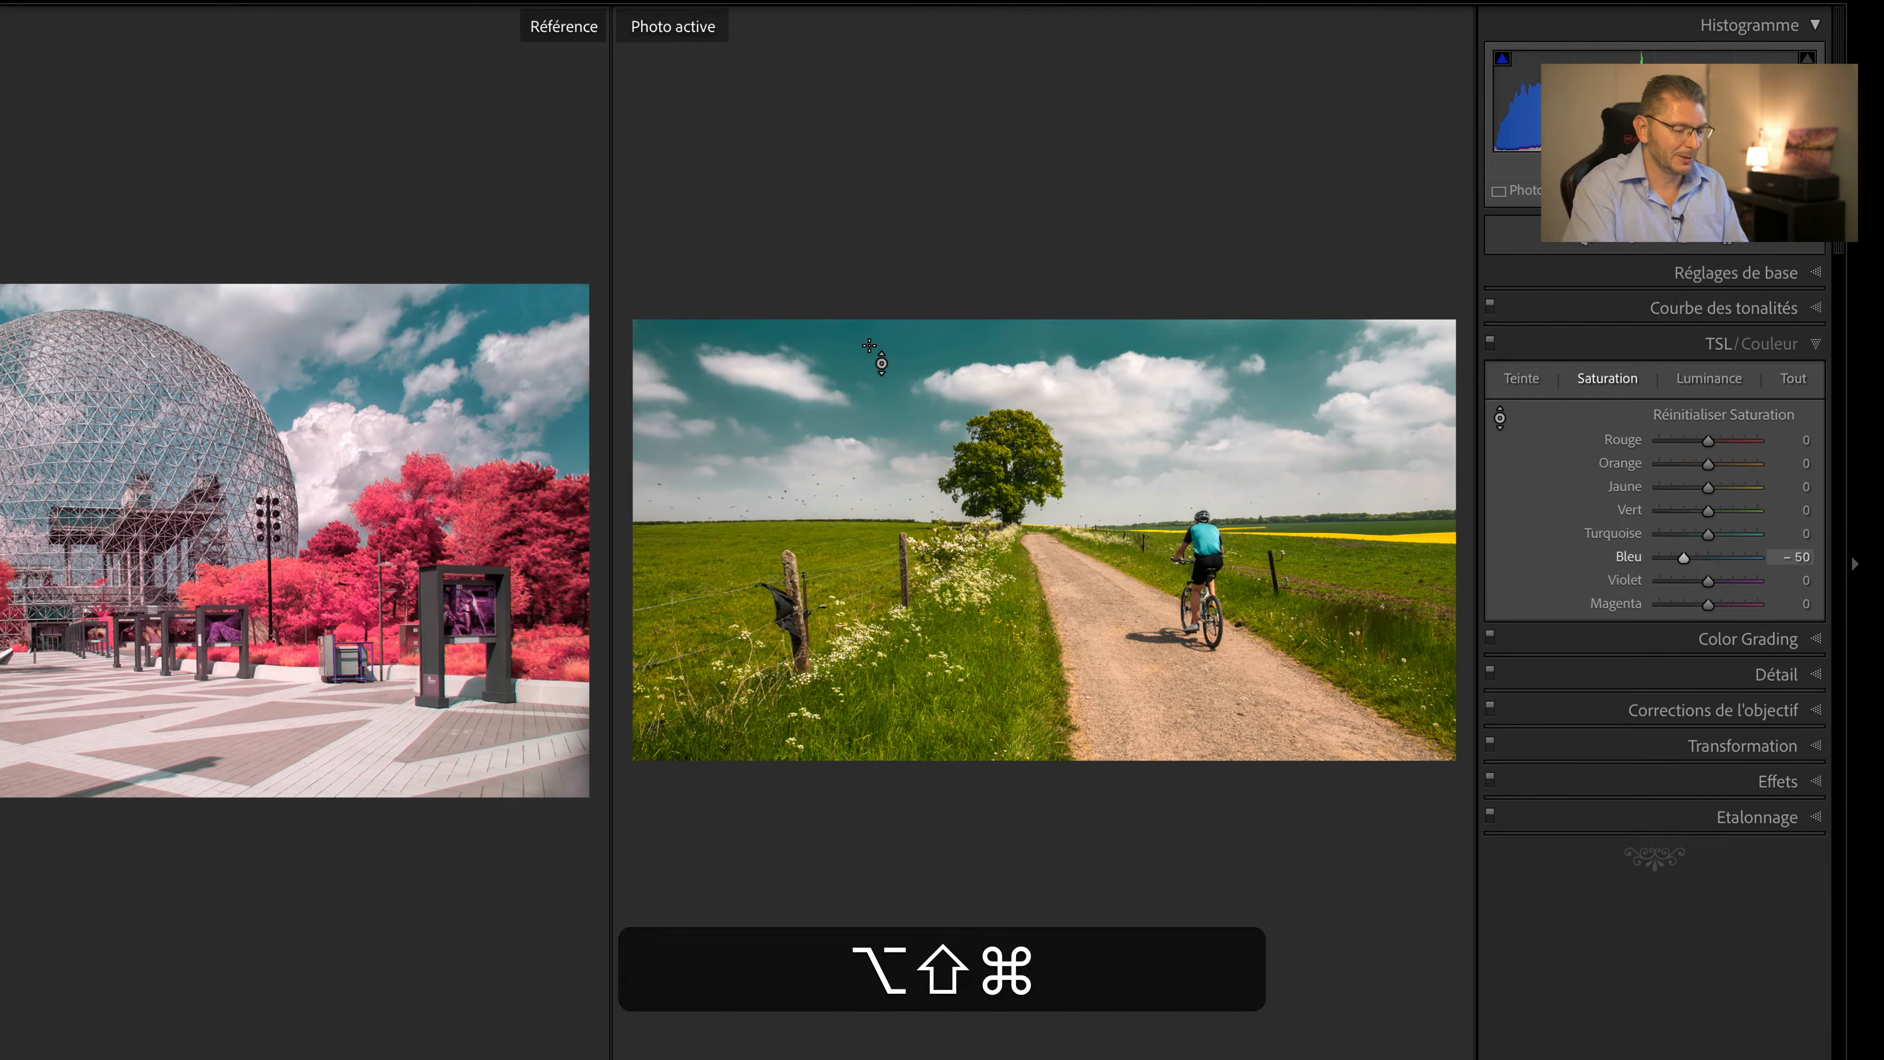
{"action": "key", "text": "alt+shift+super+h"}
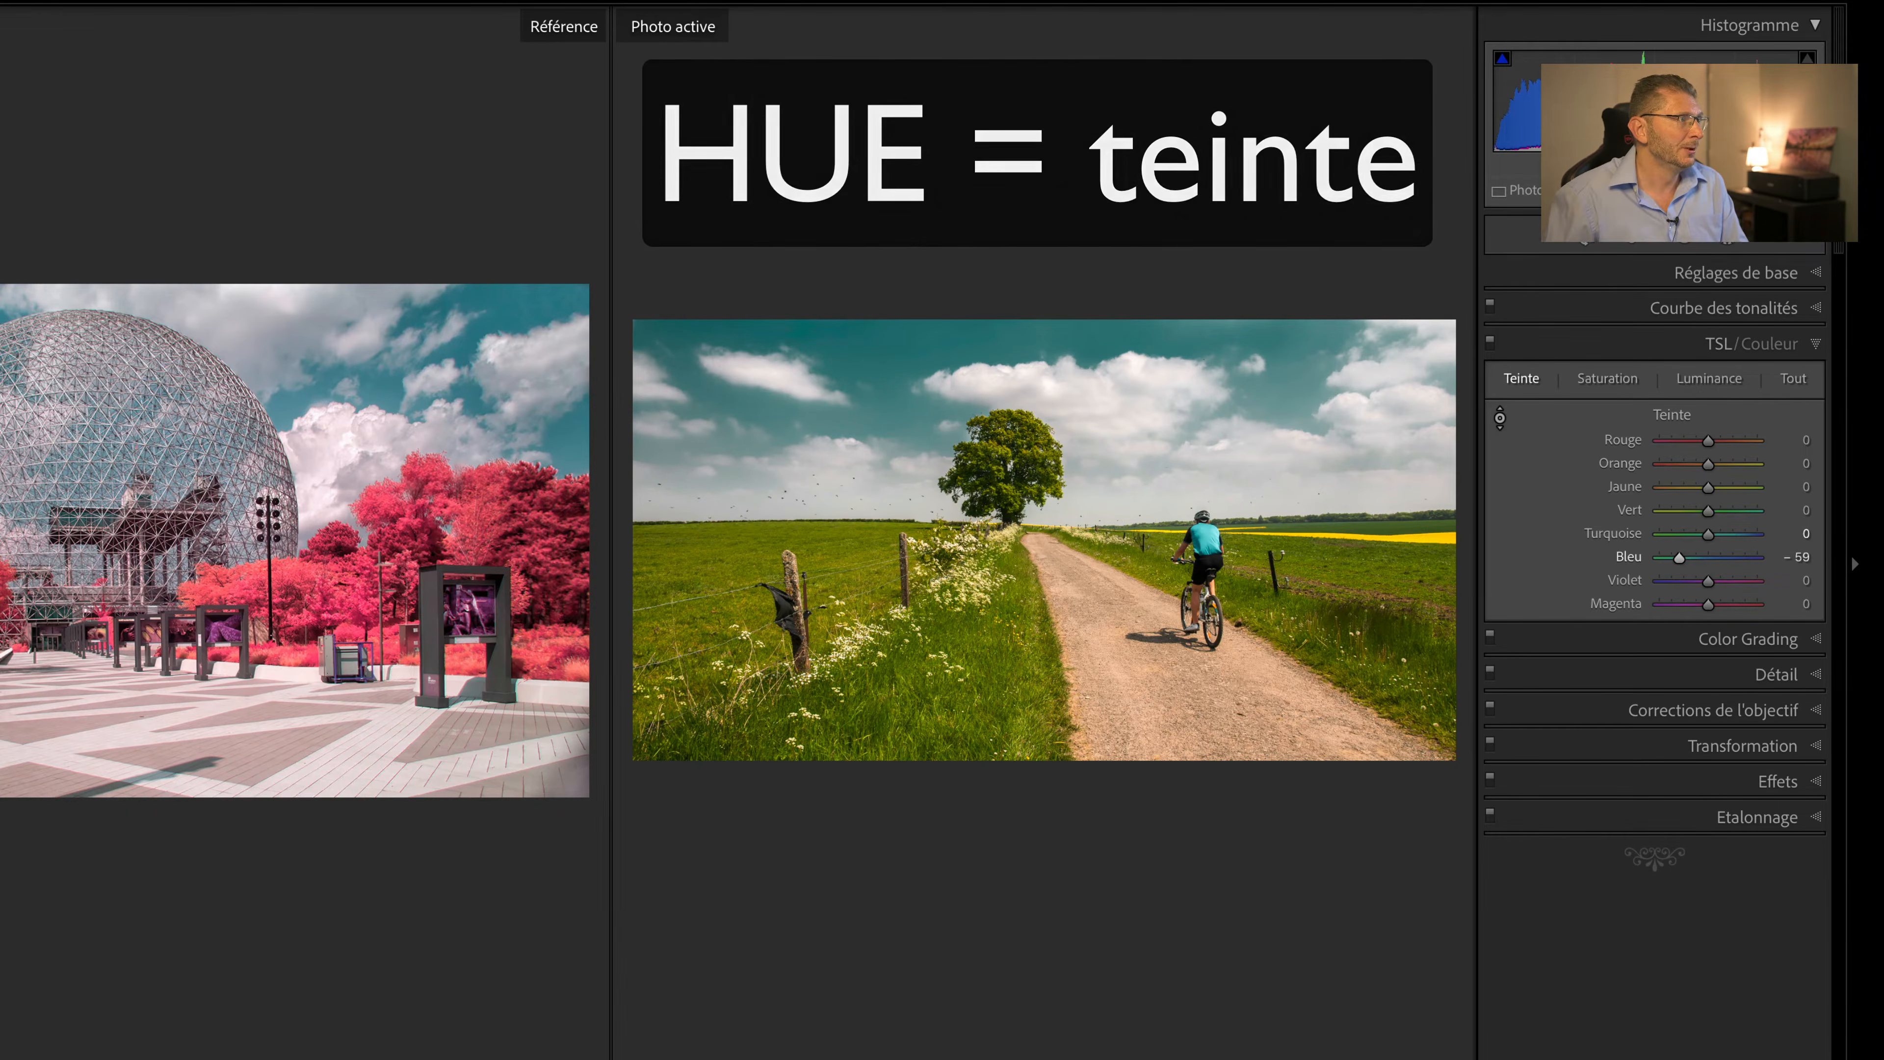
{"action": "left_click_drag", "start_coordinate": [875, 361], "coordinate": [870, 346]}
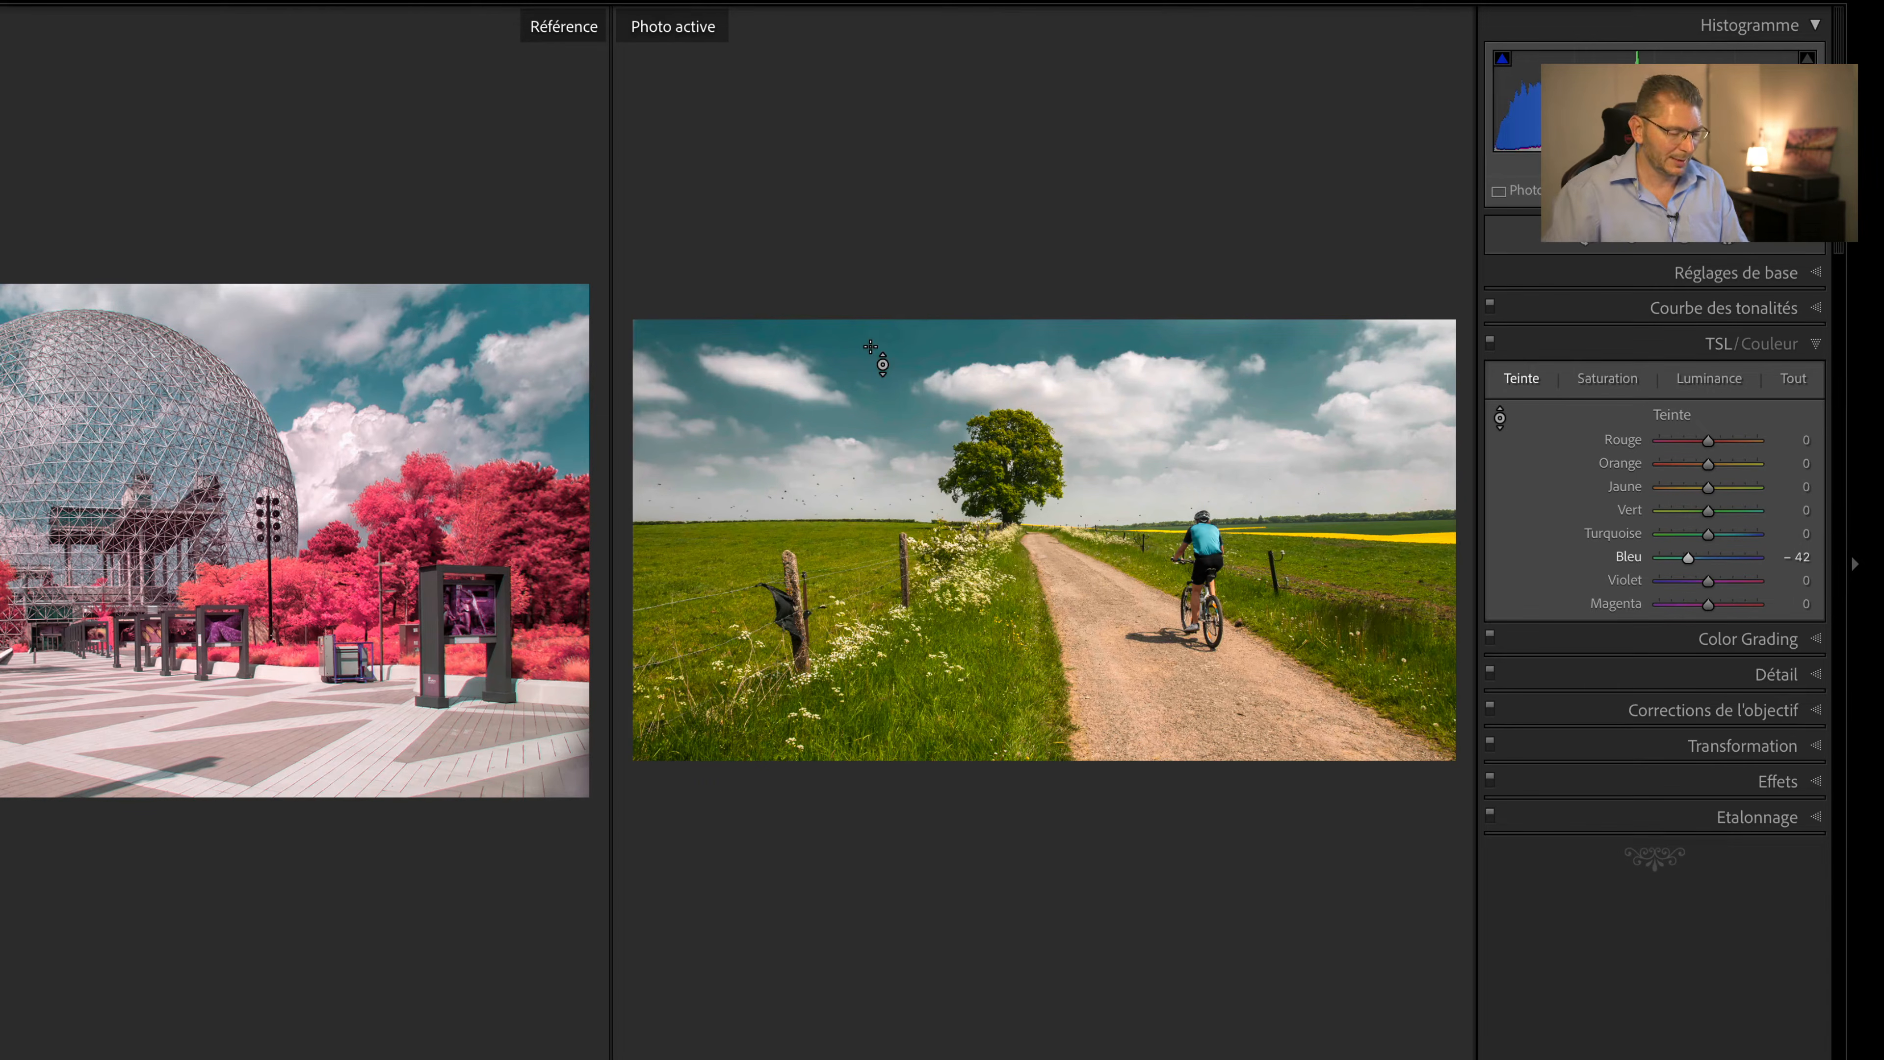
{"action": "key", "text": "alt+shift+super"}
{"action": "key", "text": "alt+shift+super+l"}
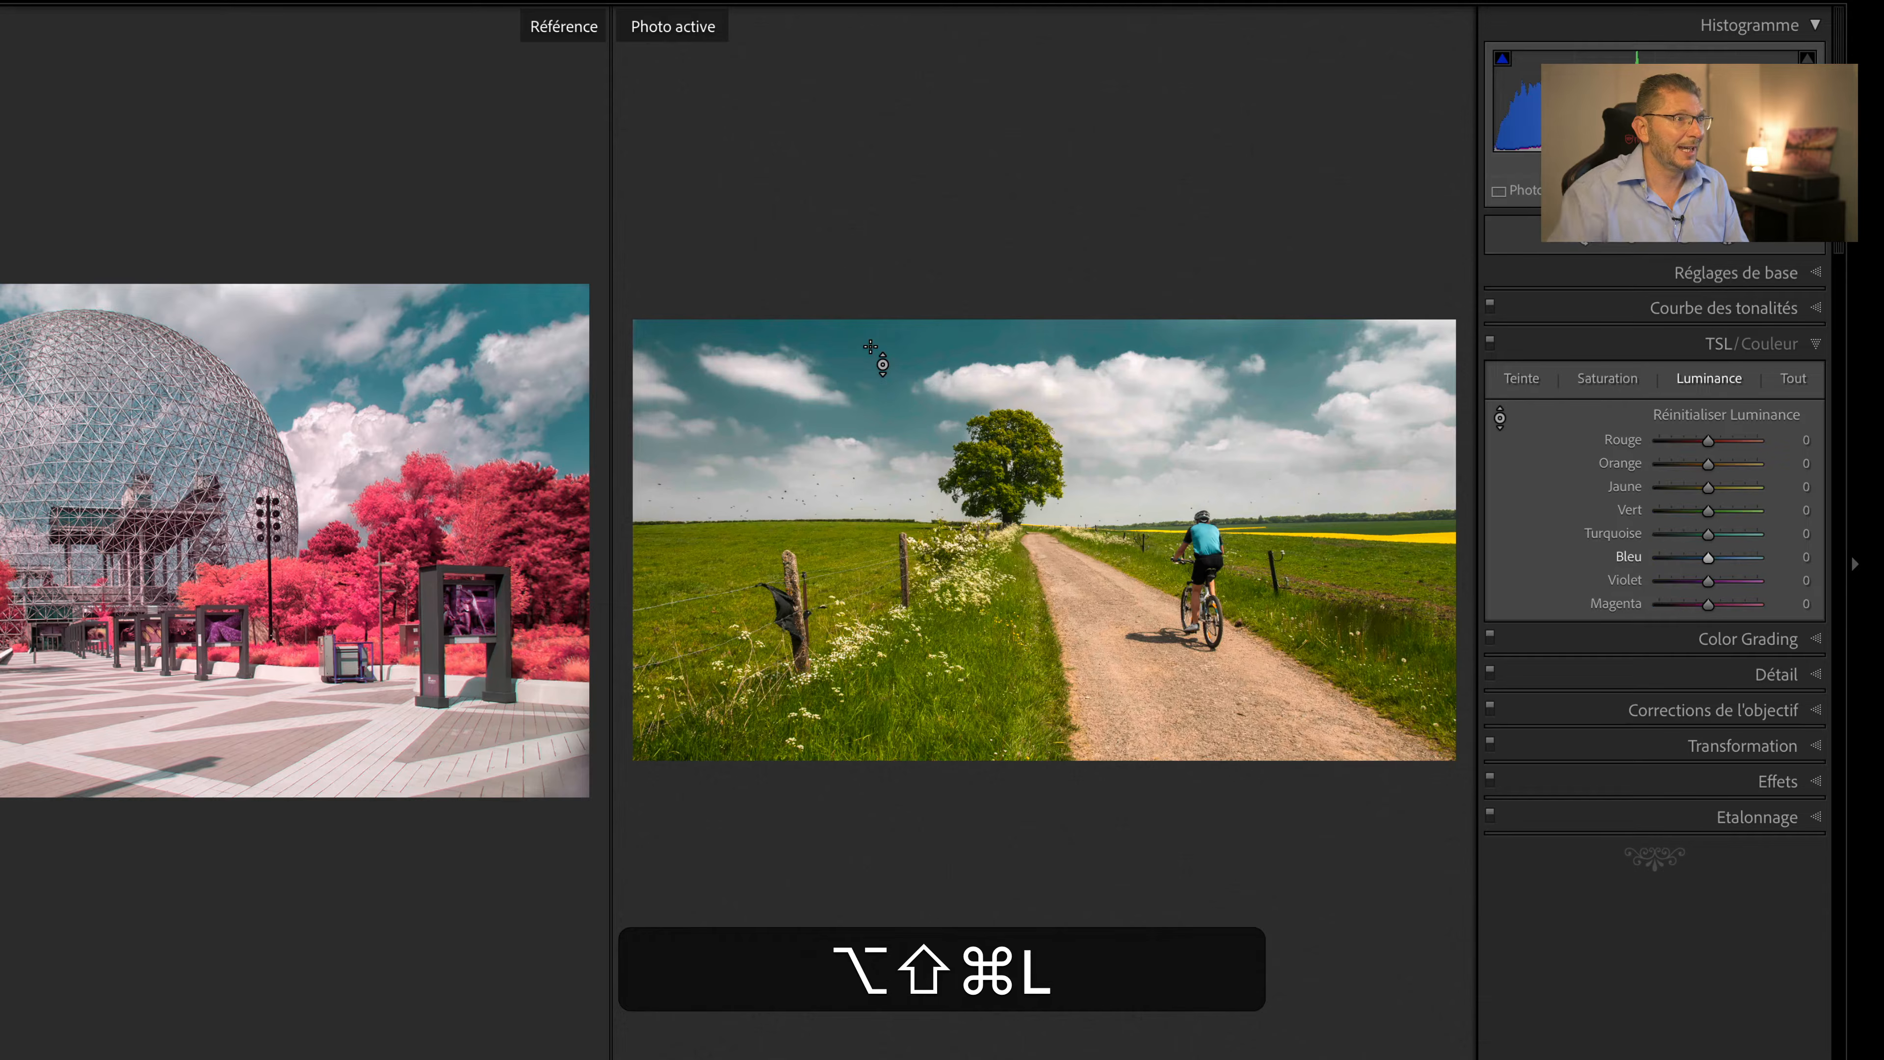
{"action": "mouse_move", "coordinate": [871, 346]}
{"action": "left_mouse_down"}
{"action": "mouse_move", "coordinate": [871, 326]}
{"action": "mouse_move", "coordinate": [871, 347]}
{"action": "left_mouse_up"}
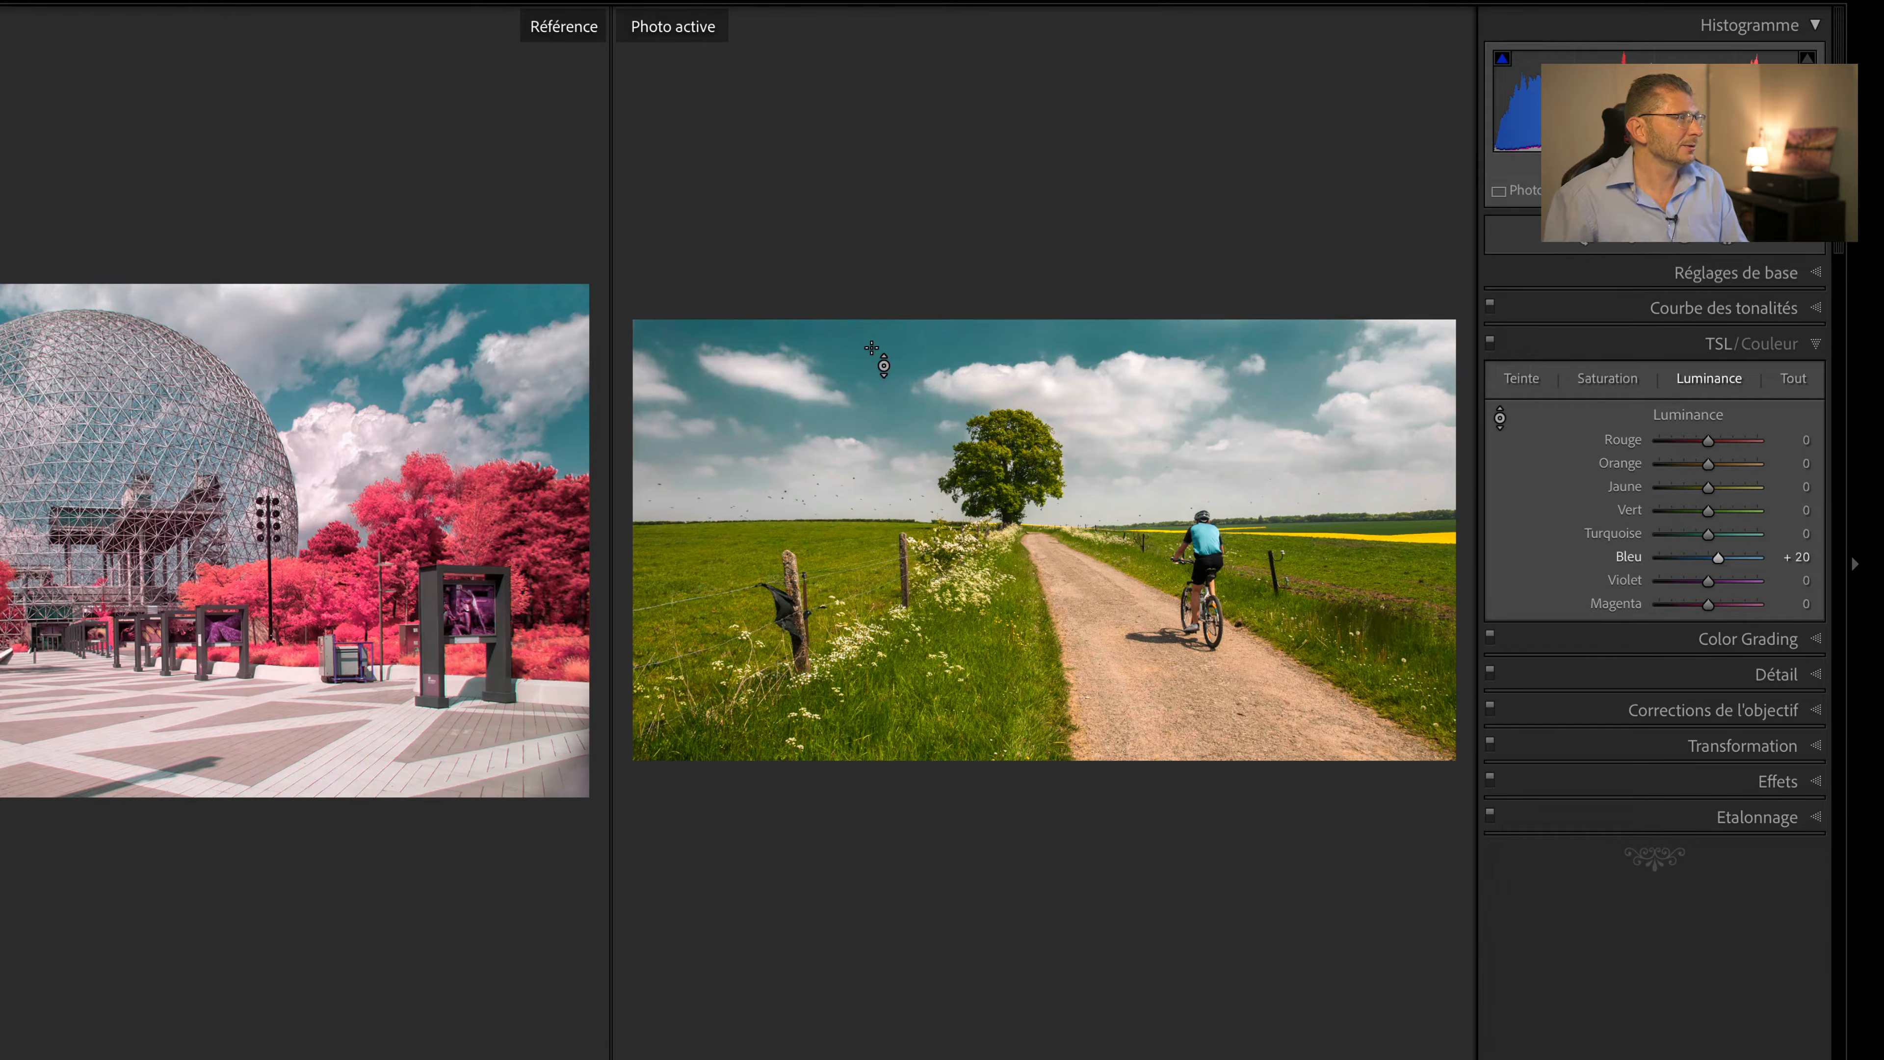
- Refine the Bleu hue to -45 on the sky and shift the grass's Jaune and Vert hues to -100
{"action": "key", "text": "alt+shift+super+h"}
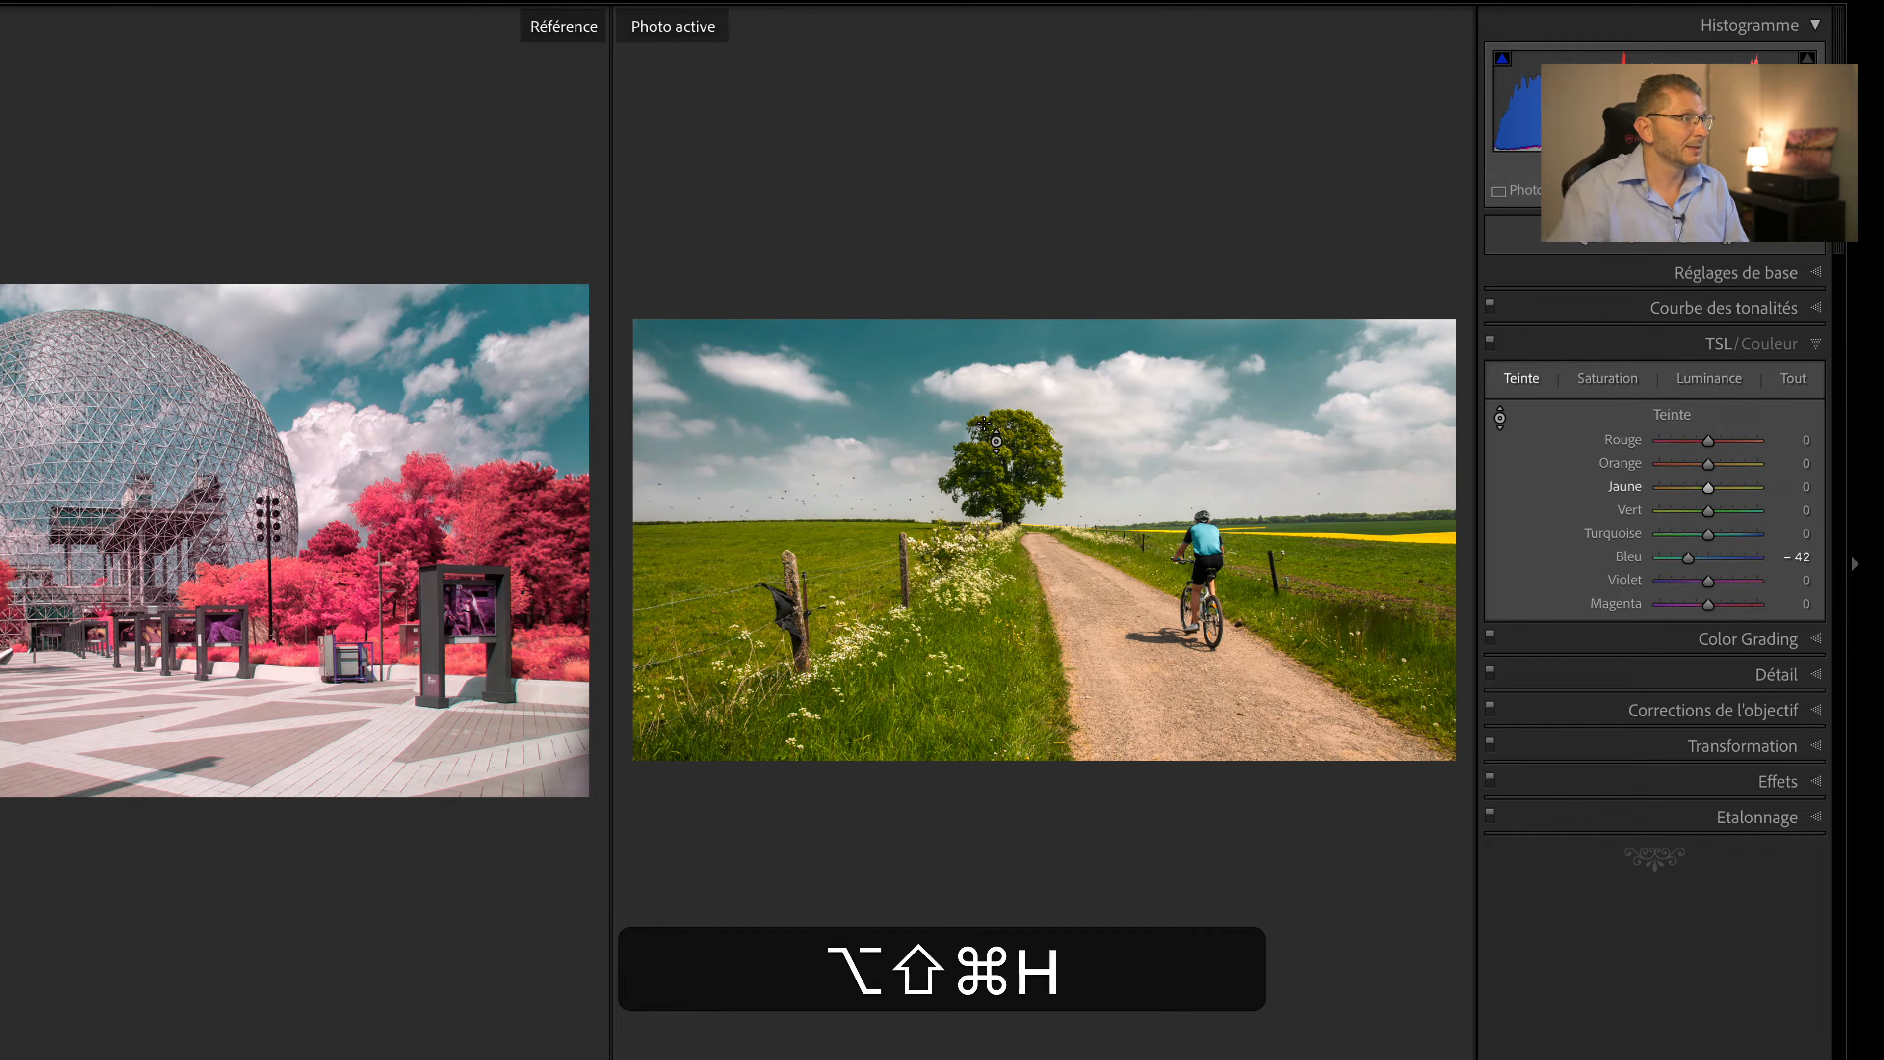
{"action": "left_click_drag", "start_coordinate": [854, 354], "coordinate": [853, 382]}
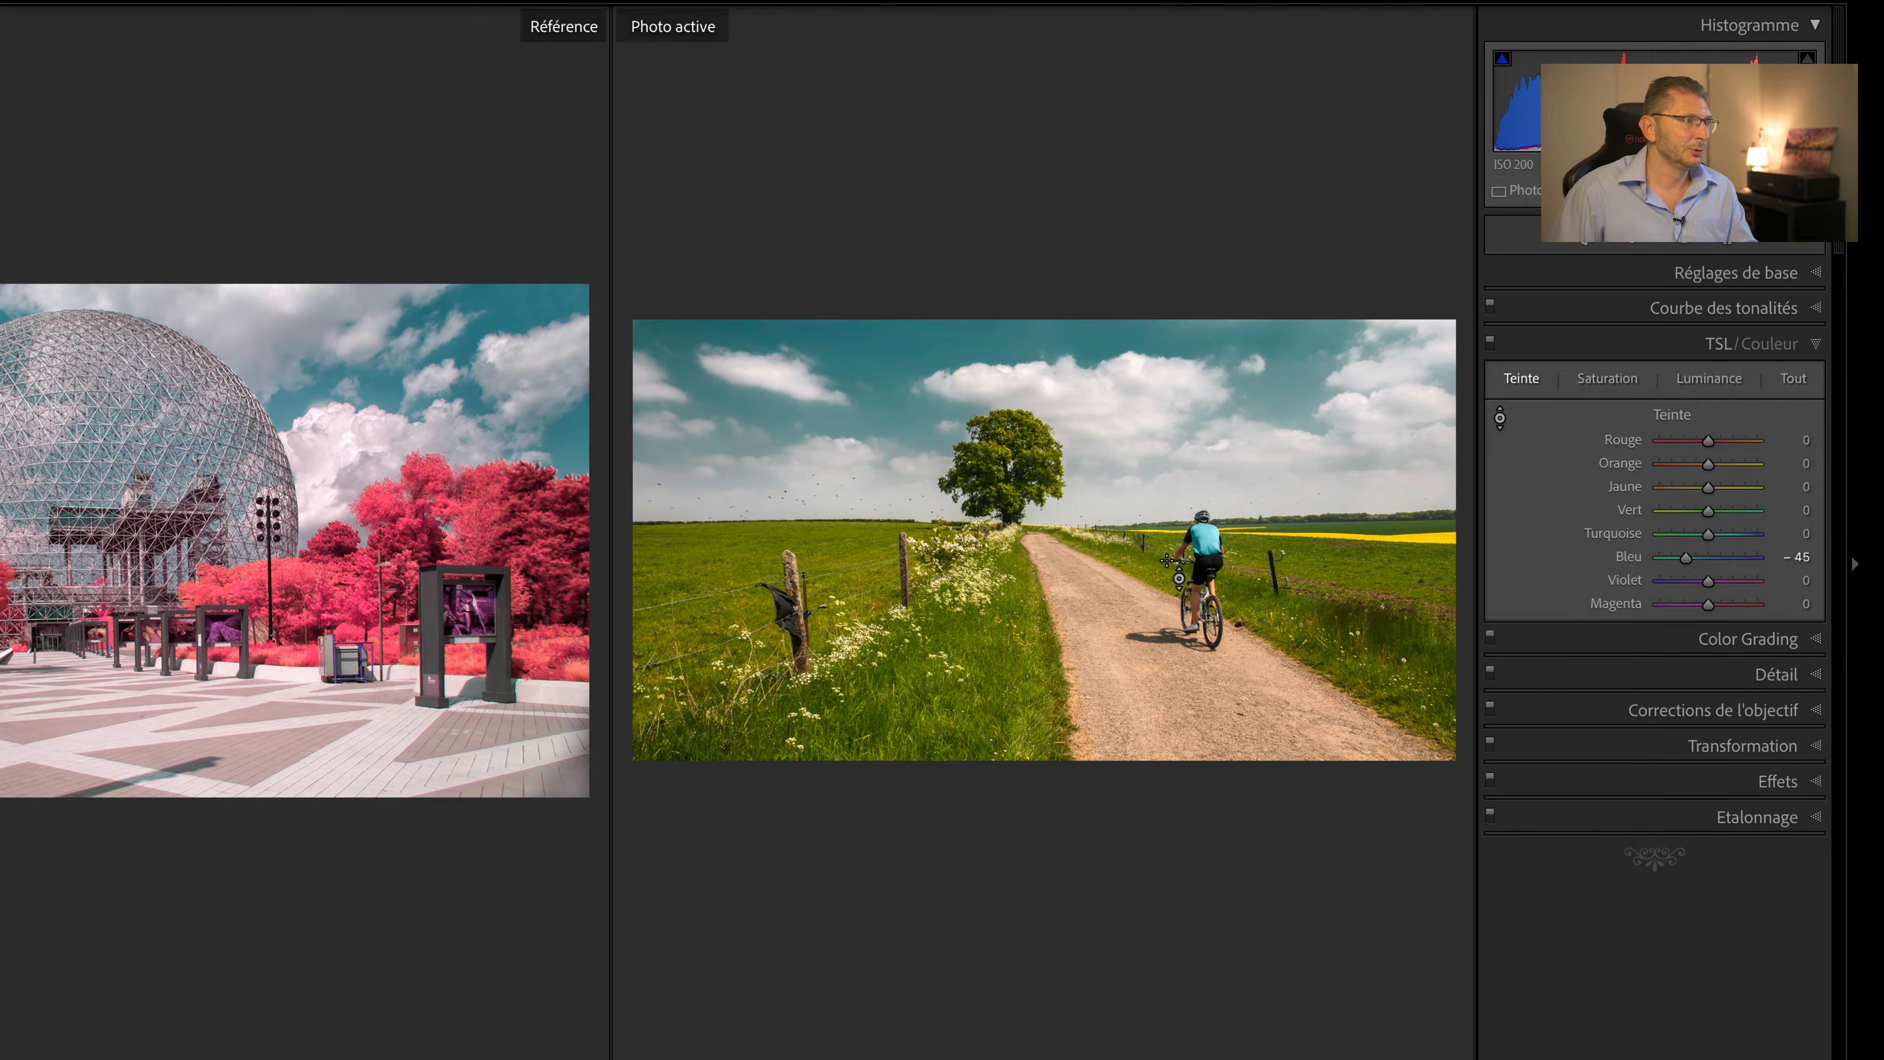
{"action": "left_click_drag", "start_coordinate": [915, 672], "coordinate": [914, 557]}
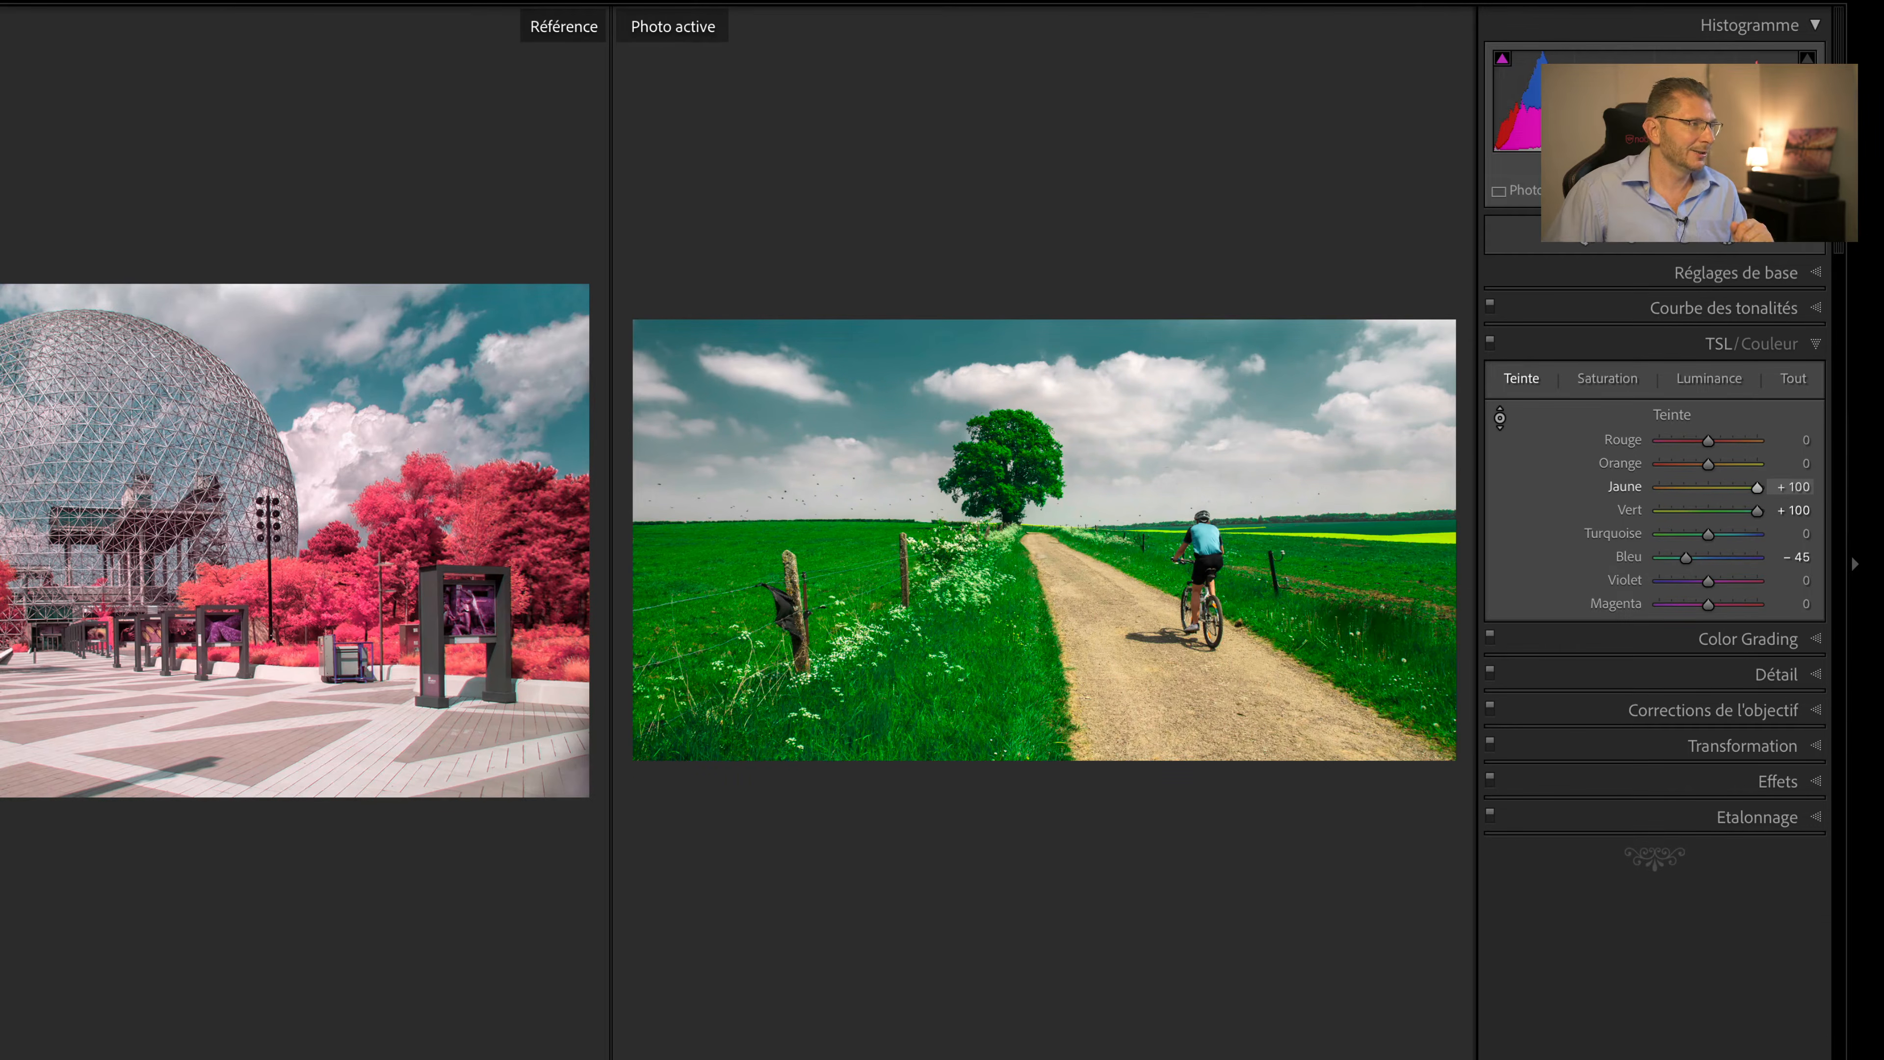
{"action": "left_click_drag", "start_coordinate": [915, 557], "coordinate": [914, 739]}
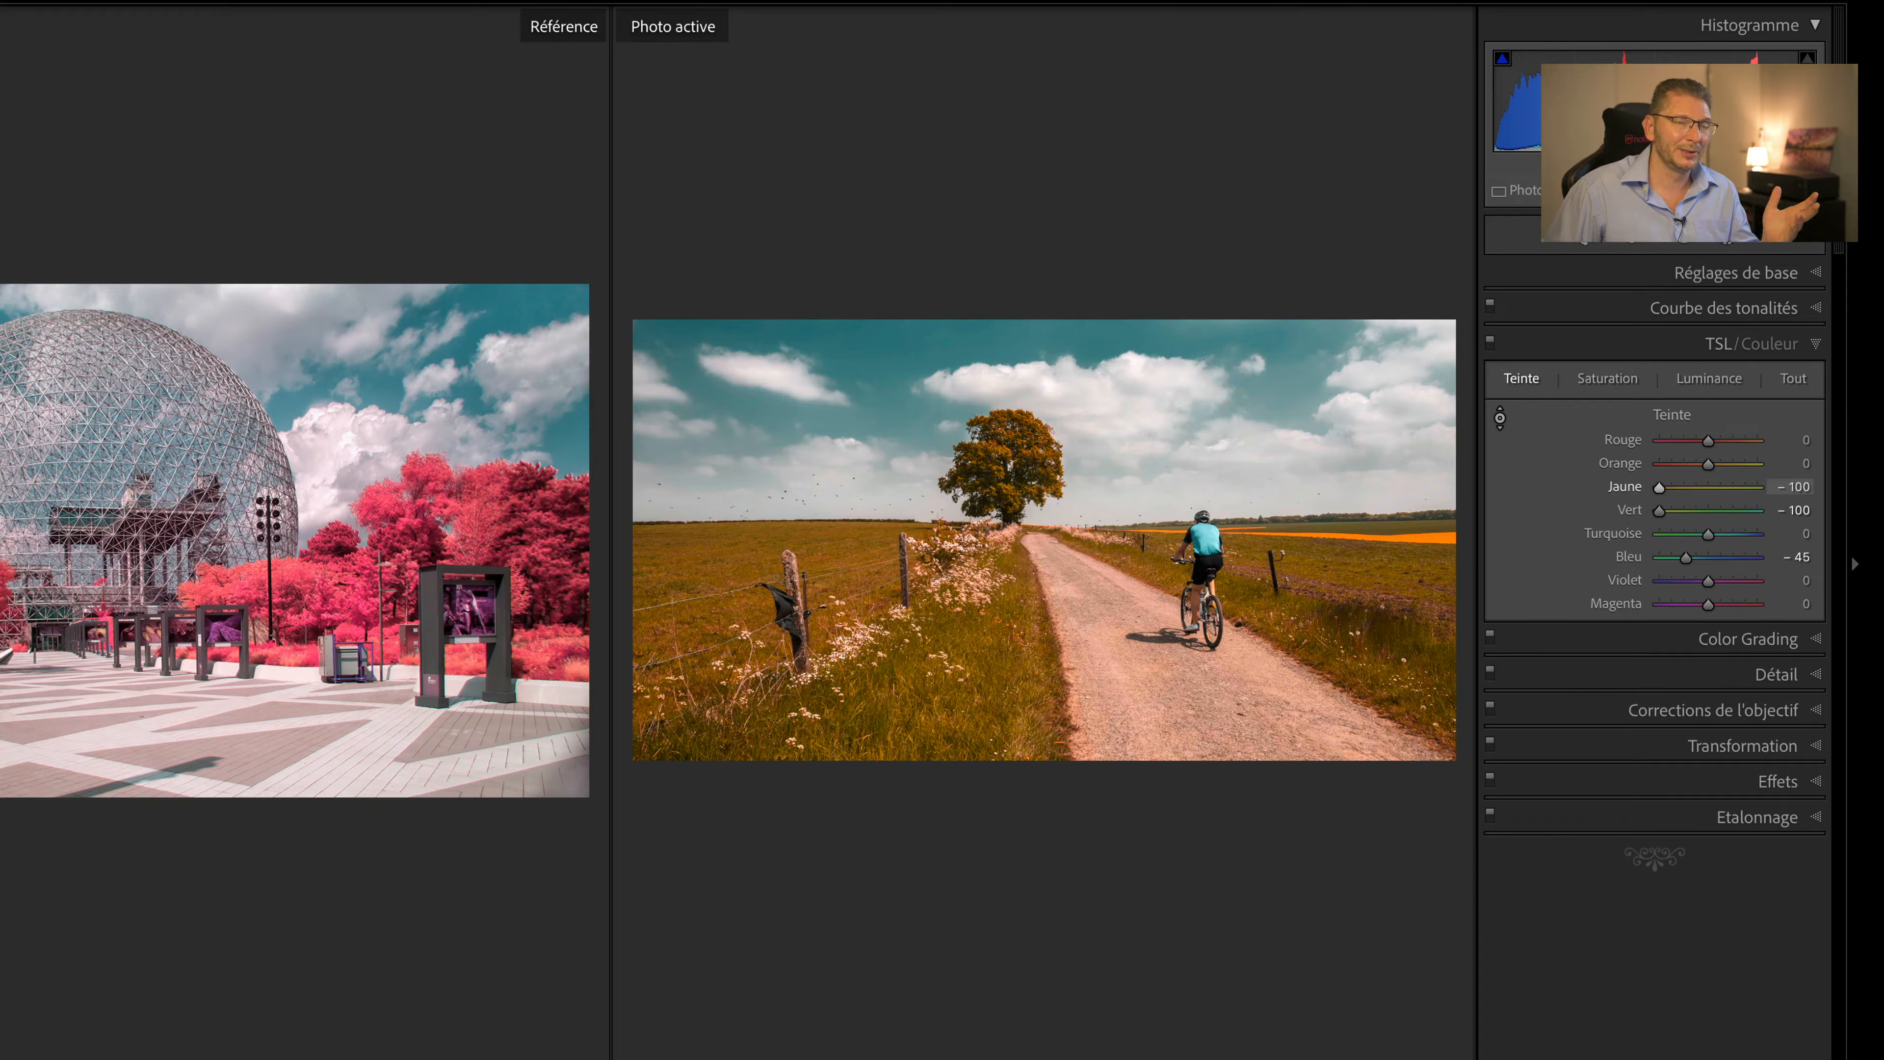
{"action": "left_click_drag", "start_coordinate": [915, 739], "coordinate": [915, 743]}
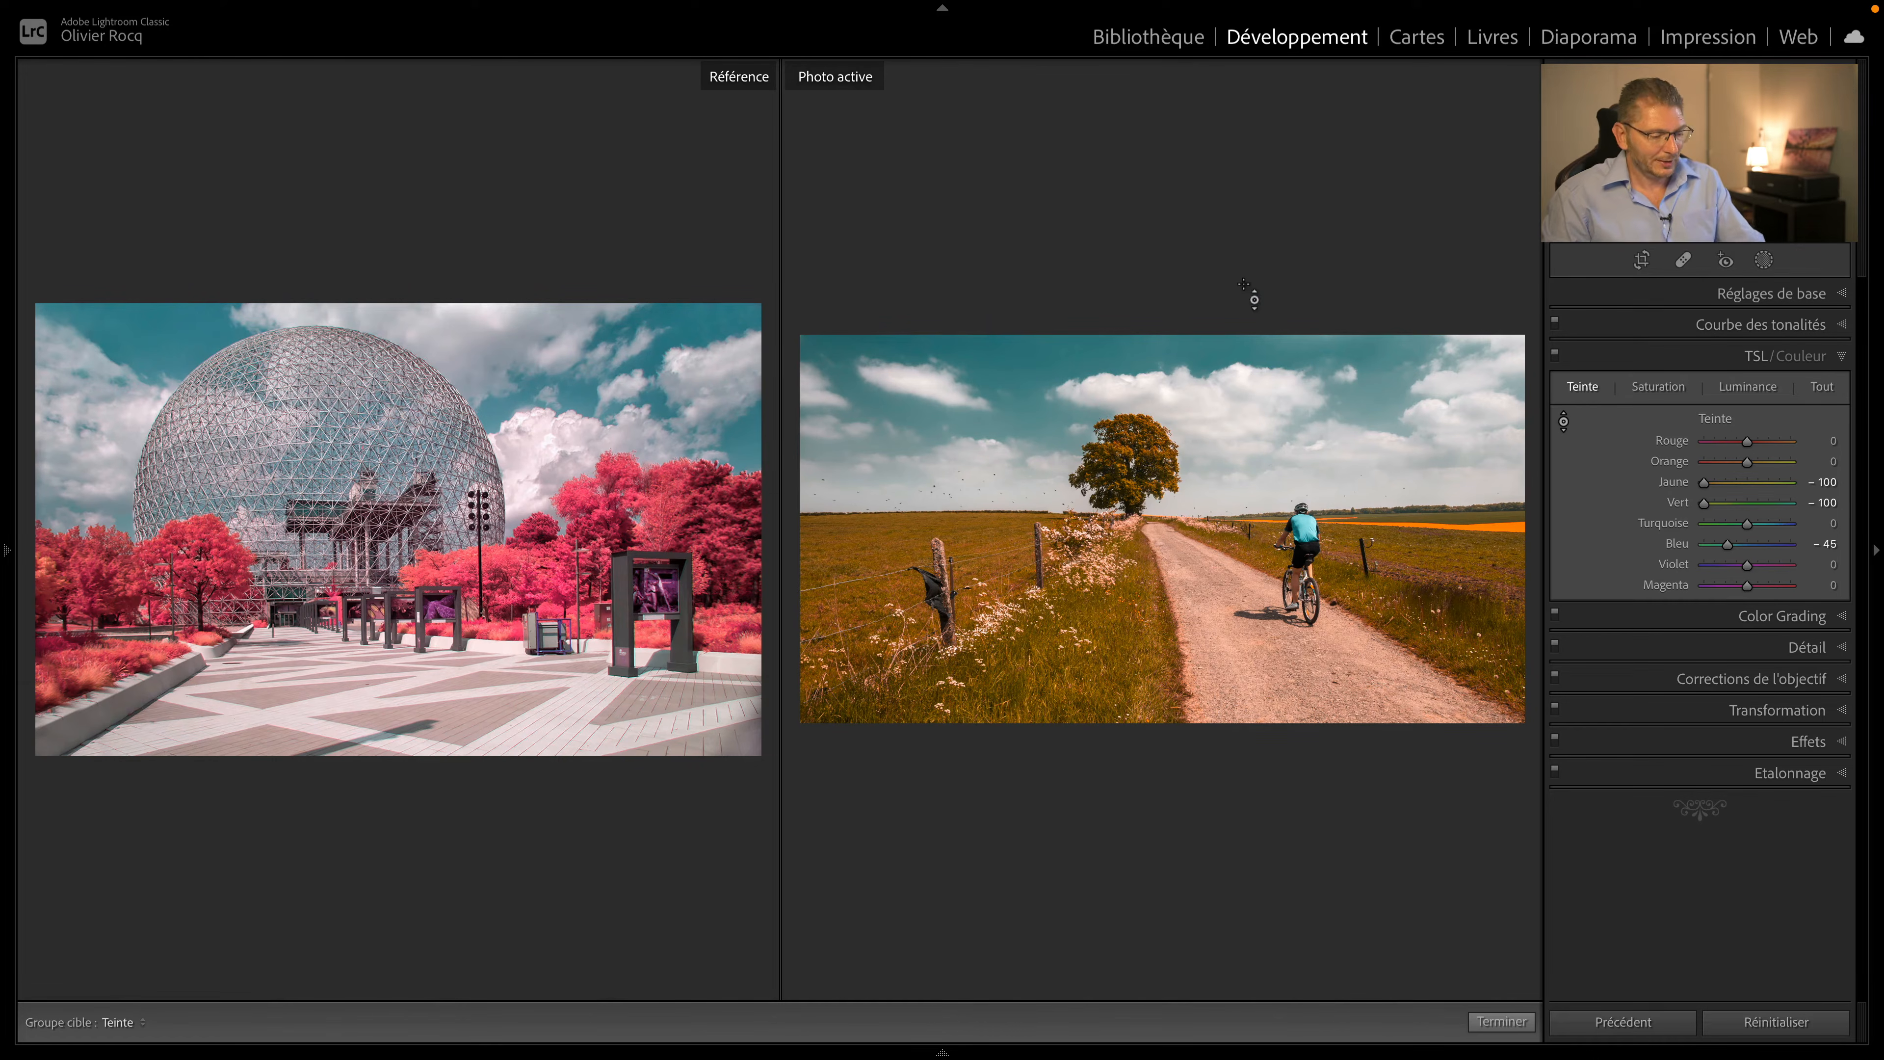
- Undo all the TSL hue, saturation and luminance changes made to the countryside photo
{"action": "key", "text": "super+z"}
{"action": "key", "text": "super+z"}
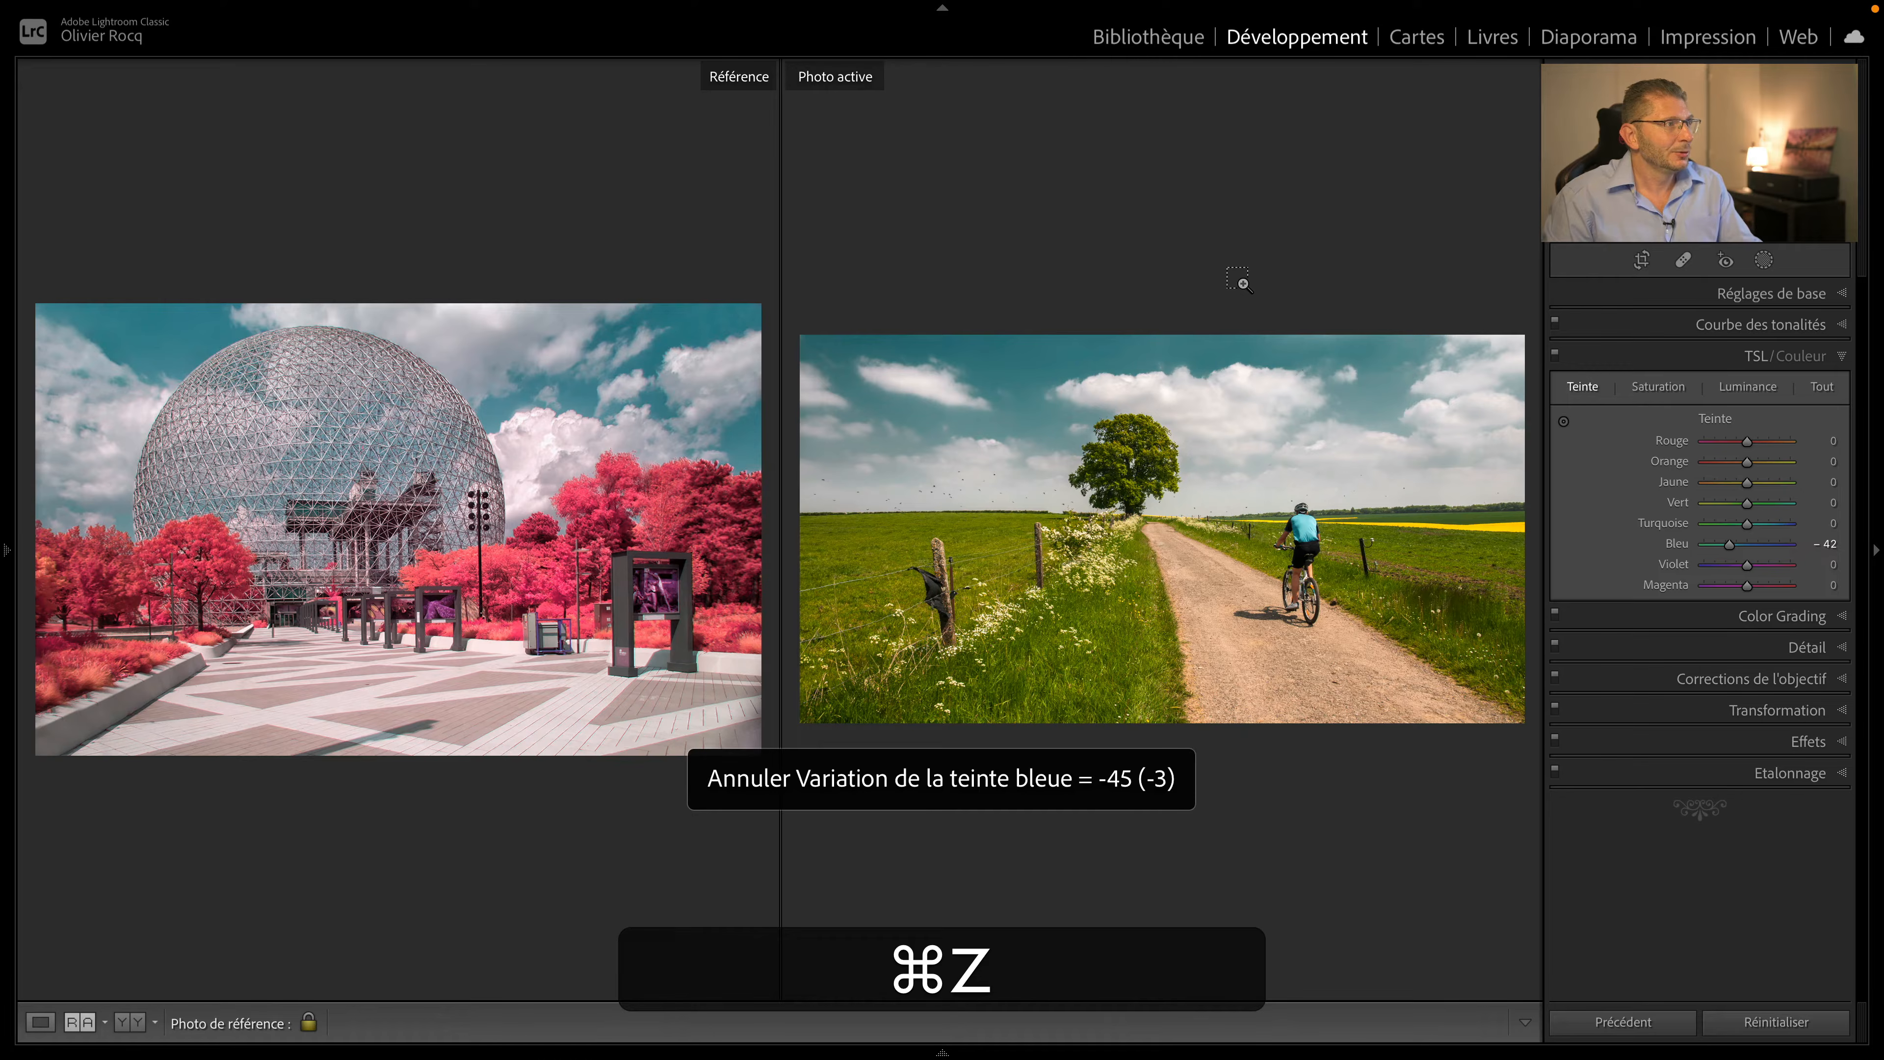
{"action": "key", "text": "super+z"}
{"action": "key", "text": "super+z"}
{"action": "key", "text": "super+z"}
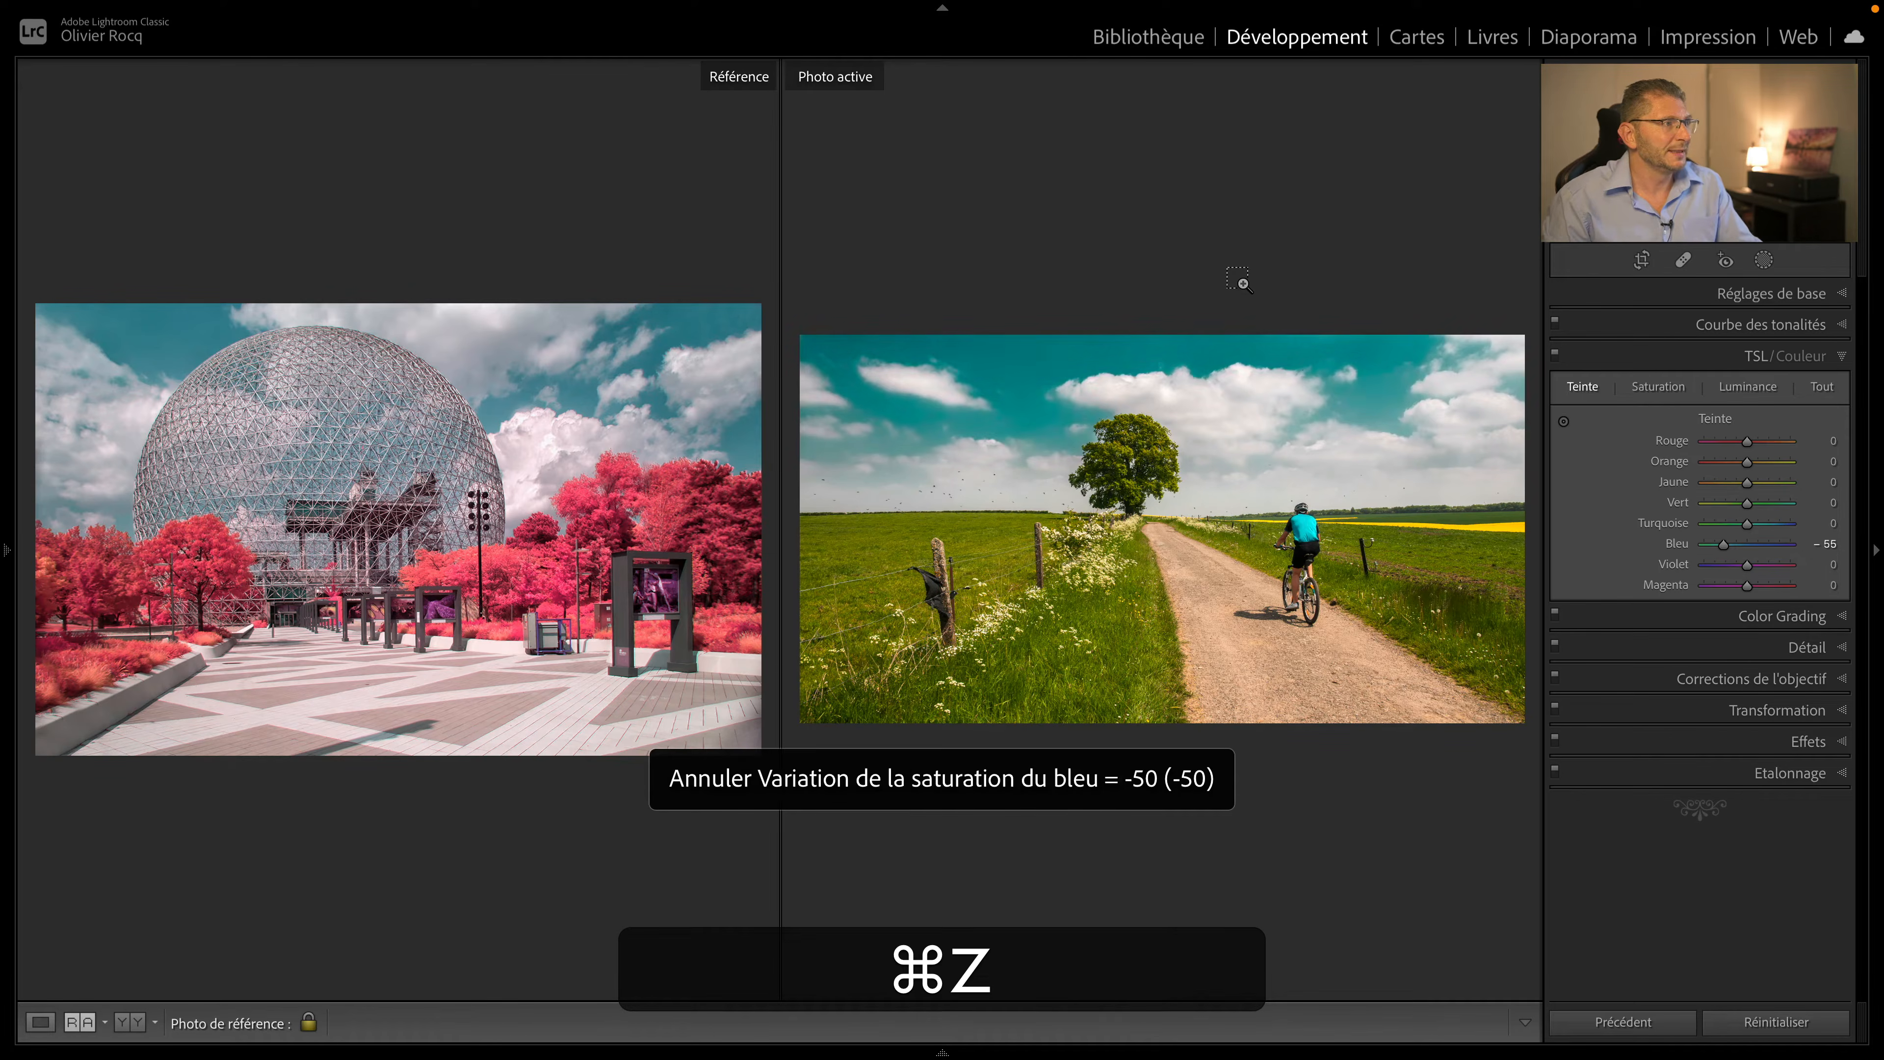
{"action": "key", "text": "super+z"}
- Calibrate the Etalonnage colours: Bleu primaire Teinte -55 and Saturation -75, Vert primaire Teinte -55, Ombres Teinte +100, Rouge primaire Teinte +27
{"action": "left_click", "coordinate": [1761, 775]}
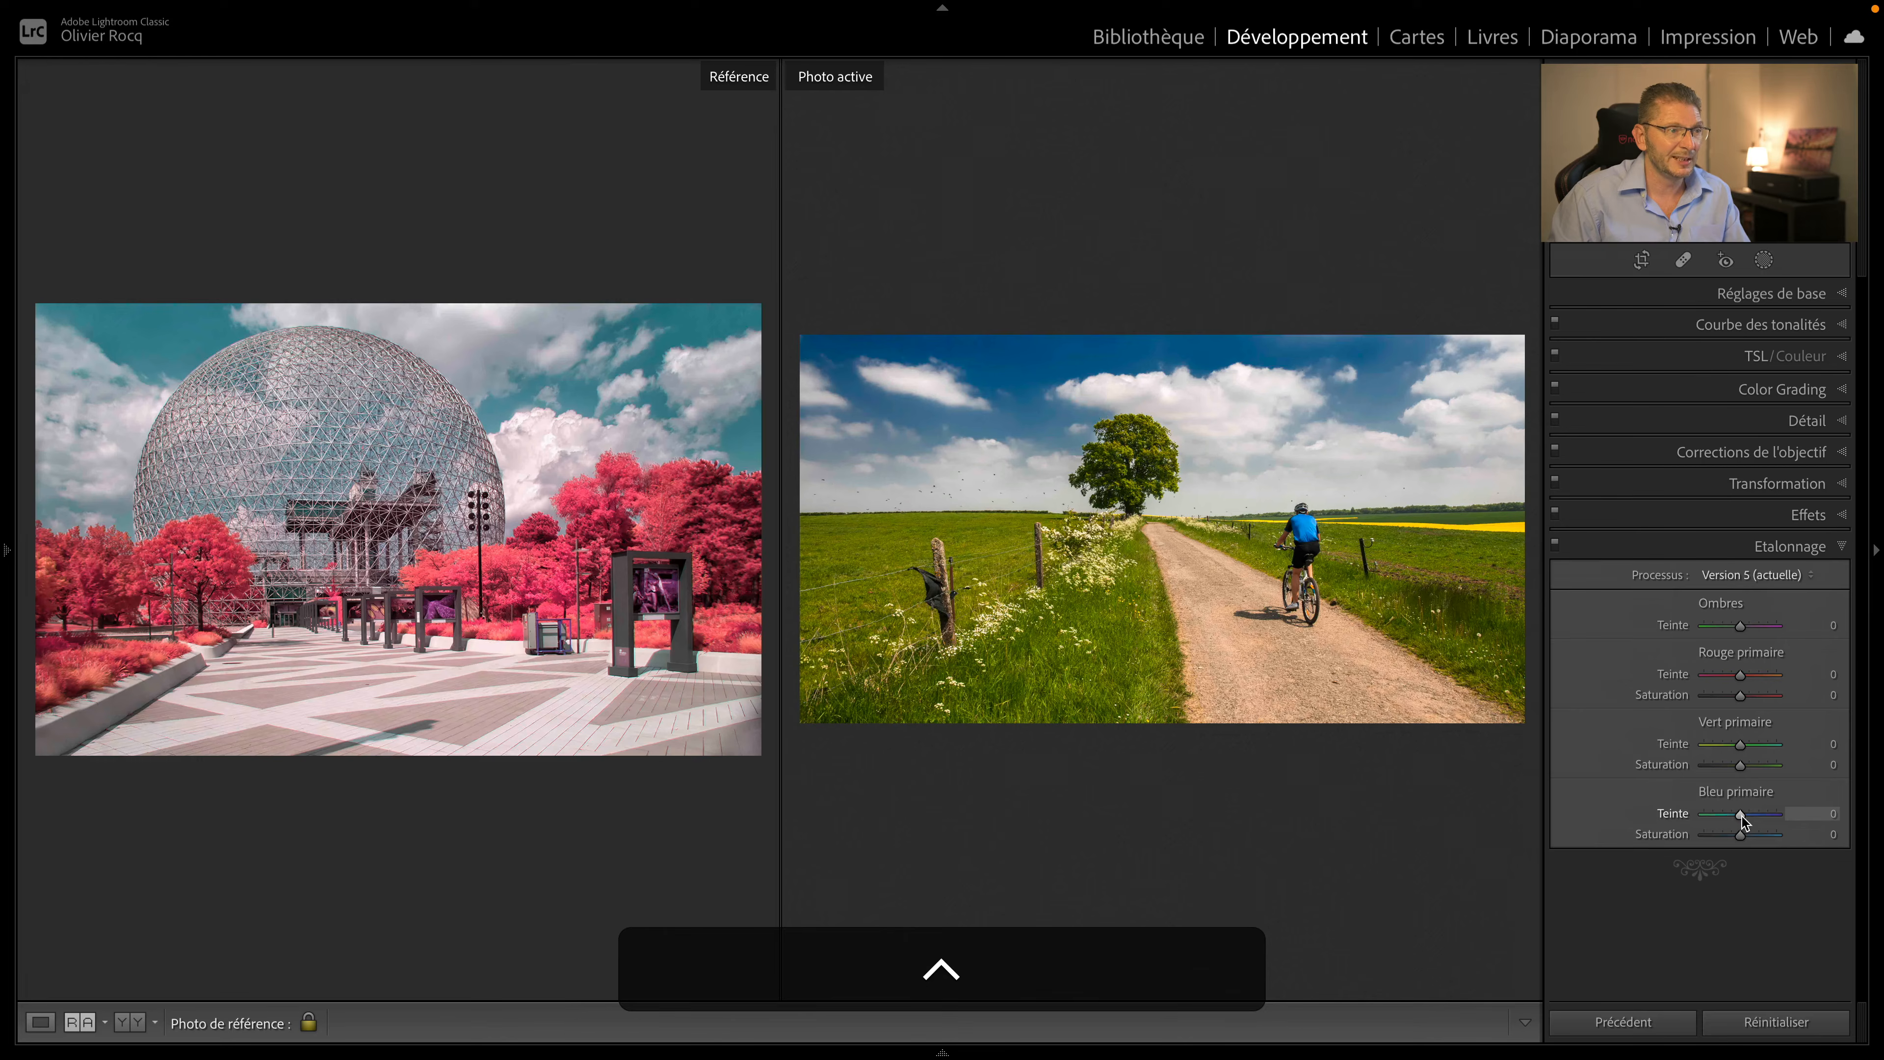
{"action": "mouse_move", "coordinate": [1740, 823]}
{"action": "left_mouse_down"}
{"action": "mouse_move", "coordinate": [1704, 815]}
{"action": "mouse_move", "coordinate": [1721, 807]}
{"action": "mouse_move", "coordinate": [1729, 835]}
{"action": "mouse_move", "coordinate": [1712, 835]}
{"action": "left_mouse_up"}
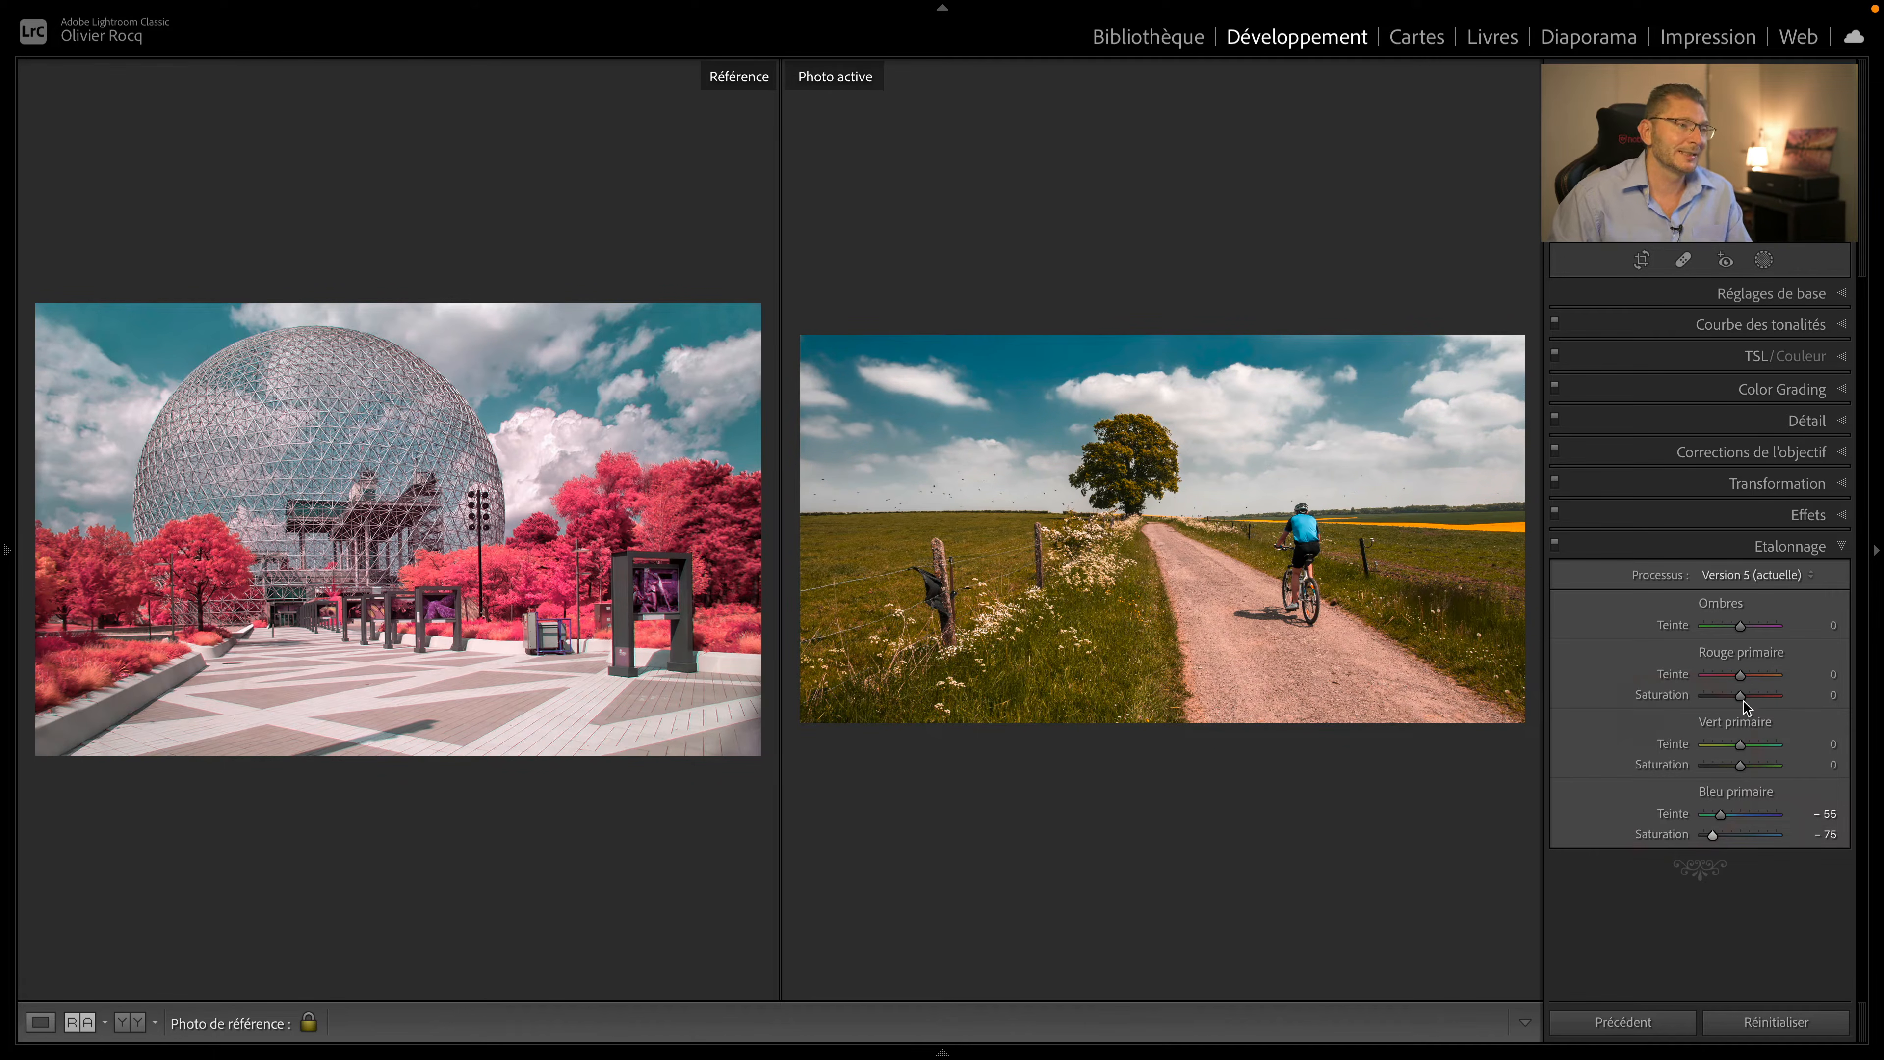
{"action": "left_click_drag", "start_coordinate": [1741, 673], "coordinate": [1700, 673]}
{"action": "double_click", "coordinate": [1668, 676]}
{"action": "left_click_drag", "start_coordinate": [1739, 744], "coordinate": [1684, 744]}
{"action": "left_click_drag", "start_coordinate": [1740, 675], "coordinate": [1807, 619]}
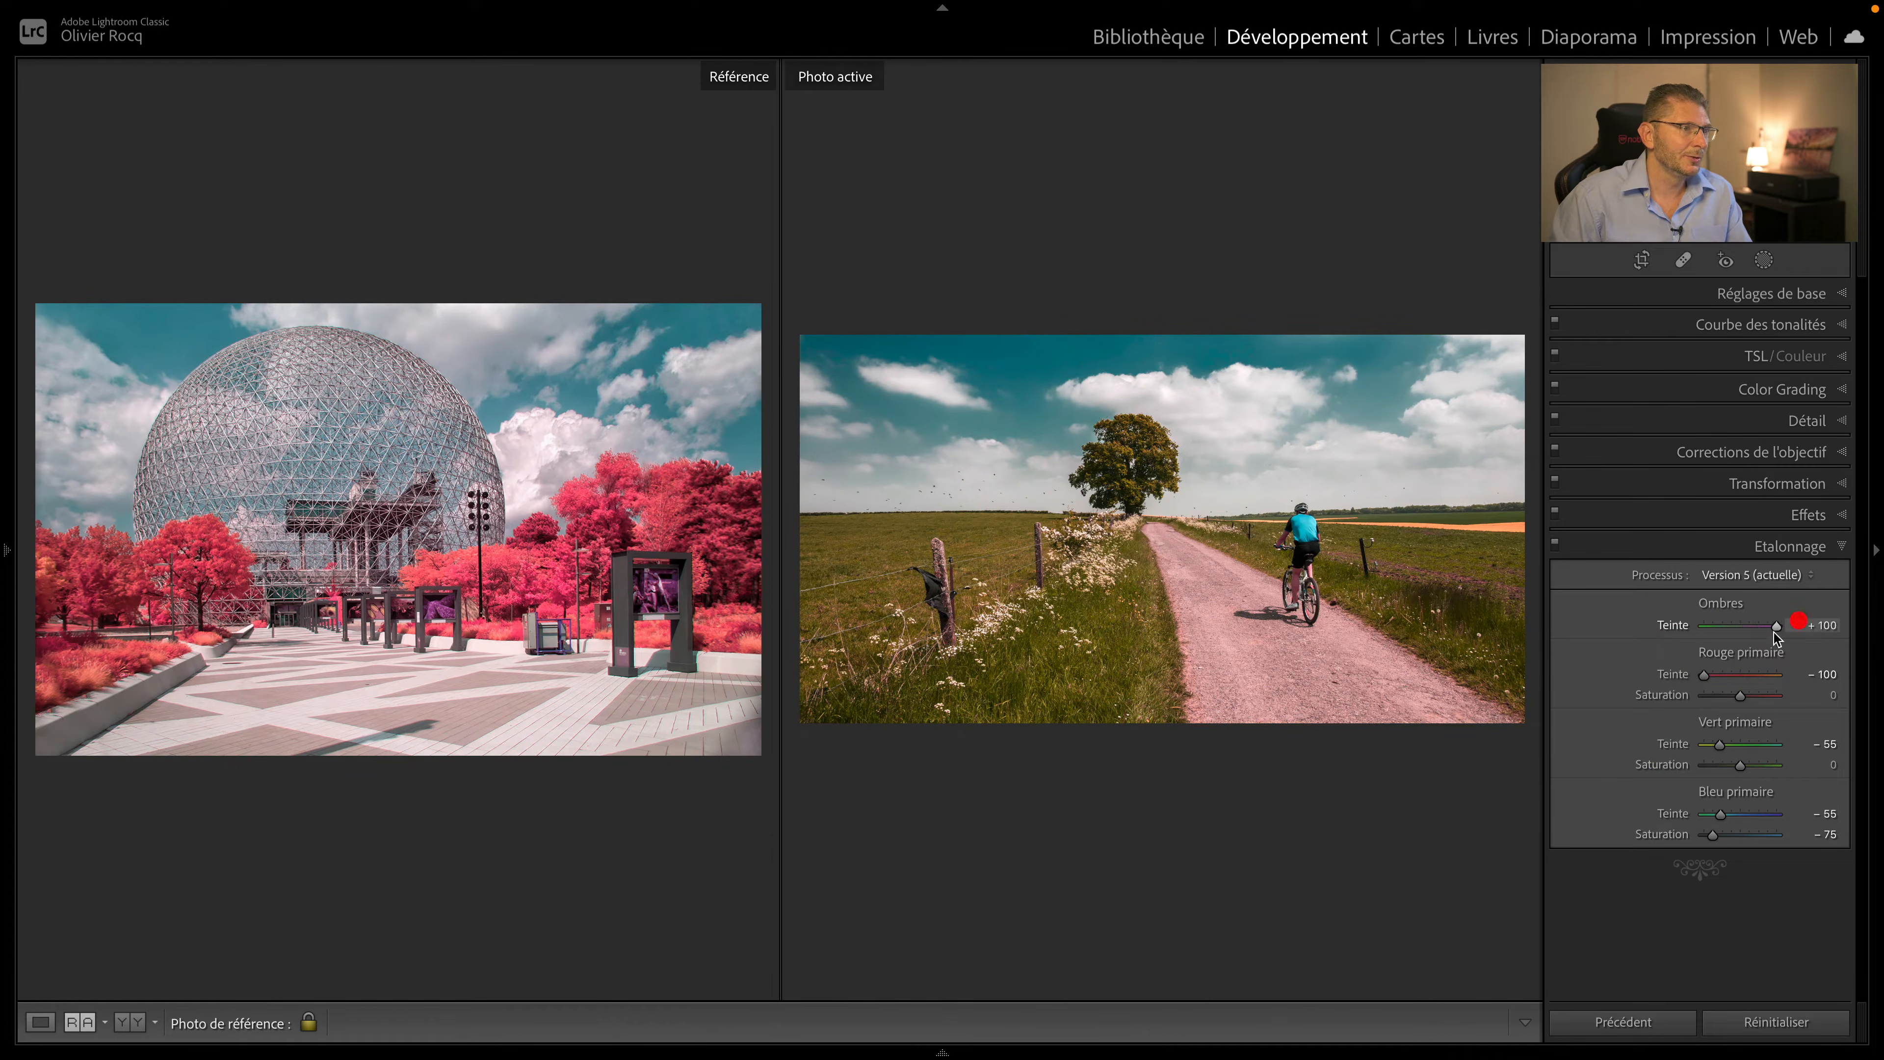
{"action": "left_click_drag", "start_coordinate": [1704, 676], "coordinate": [1752, 676]}
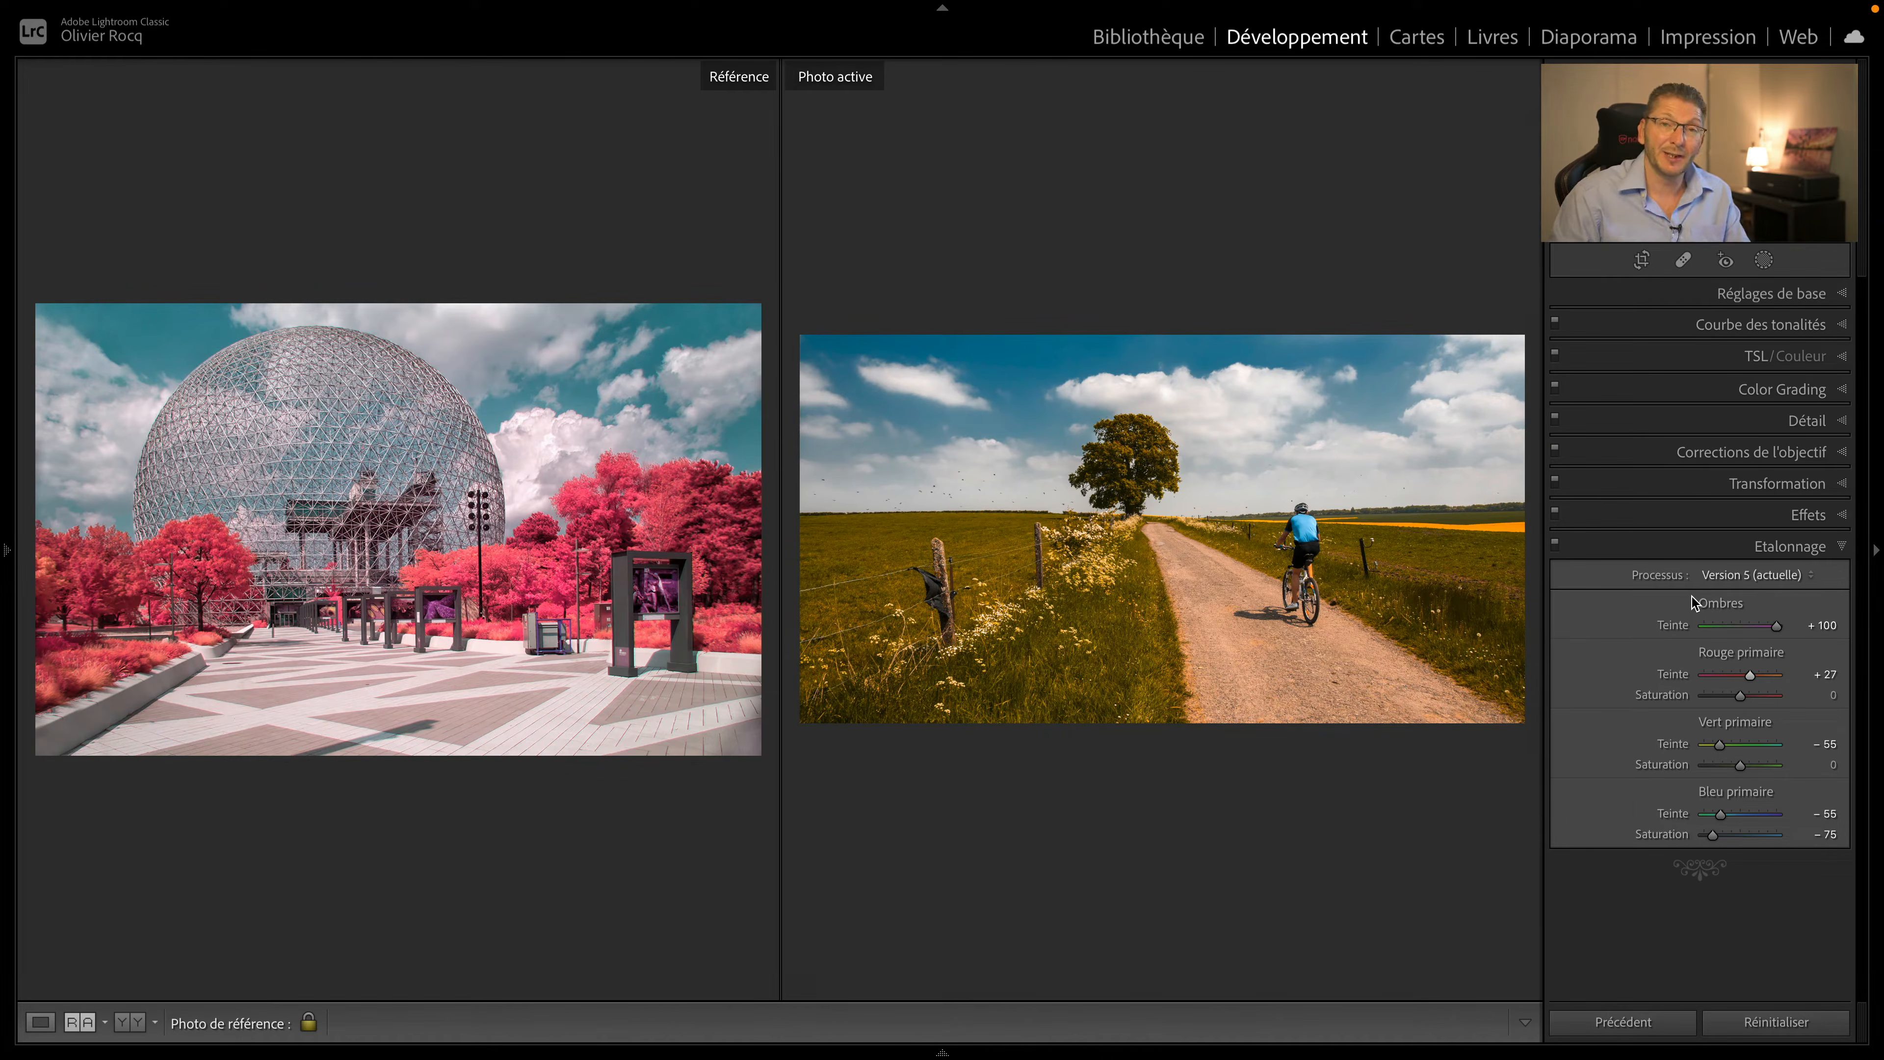
- Reset the Rouge primaire, Vert primaire and Bleu primaire calibration groups
{"action": "left_click", "coordinate": [1729, 653], "text": "alt"}
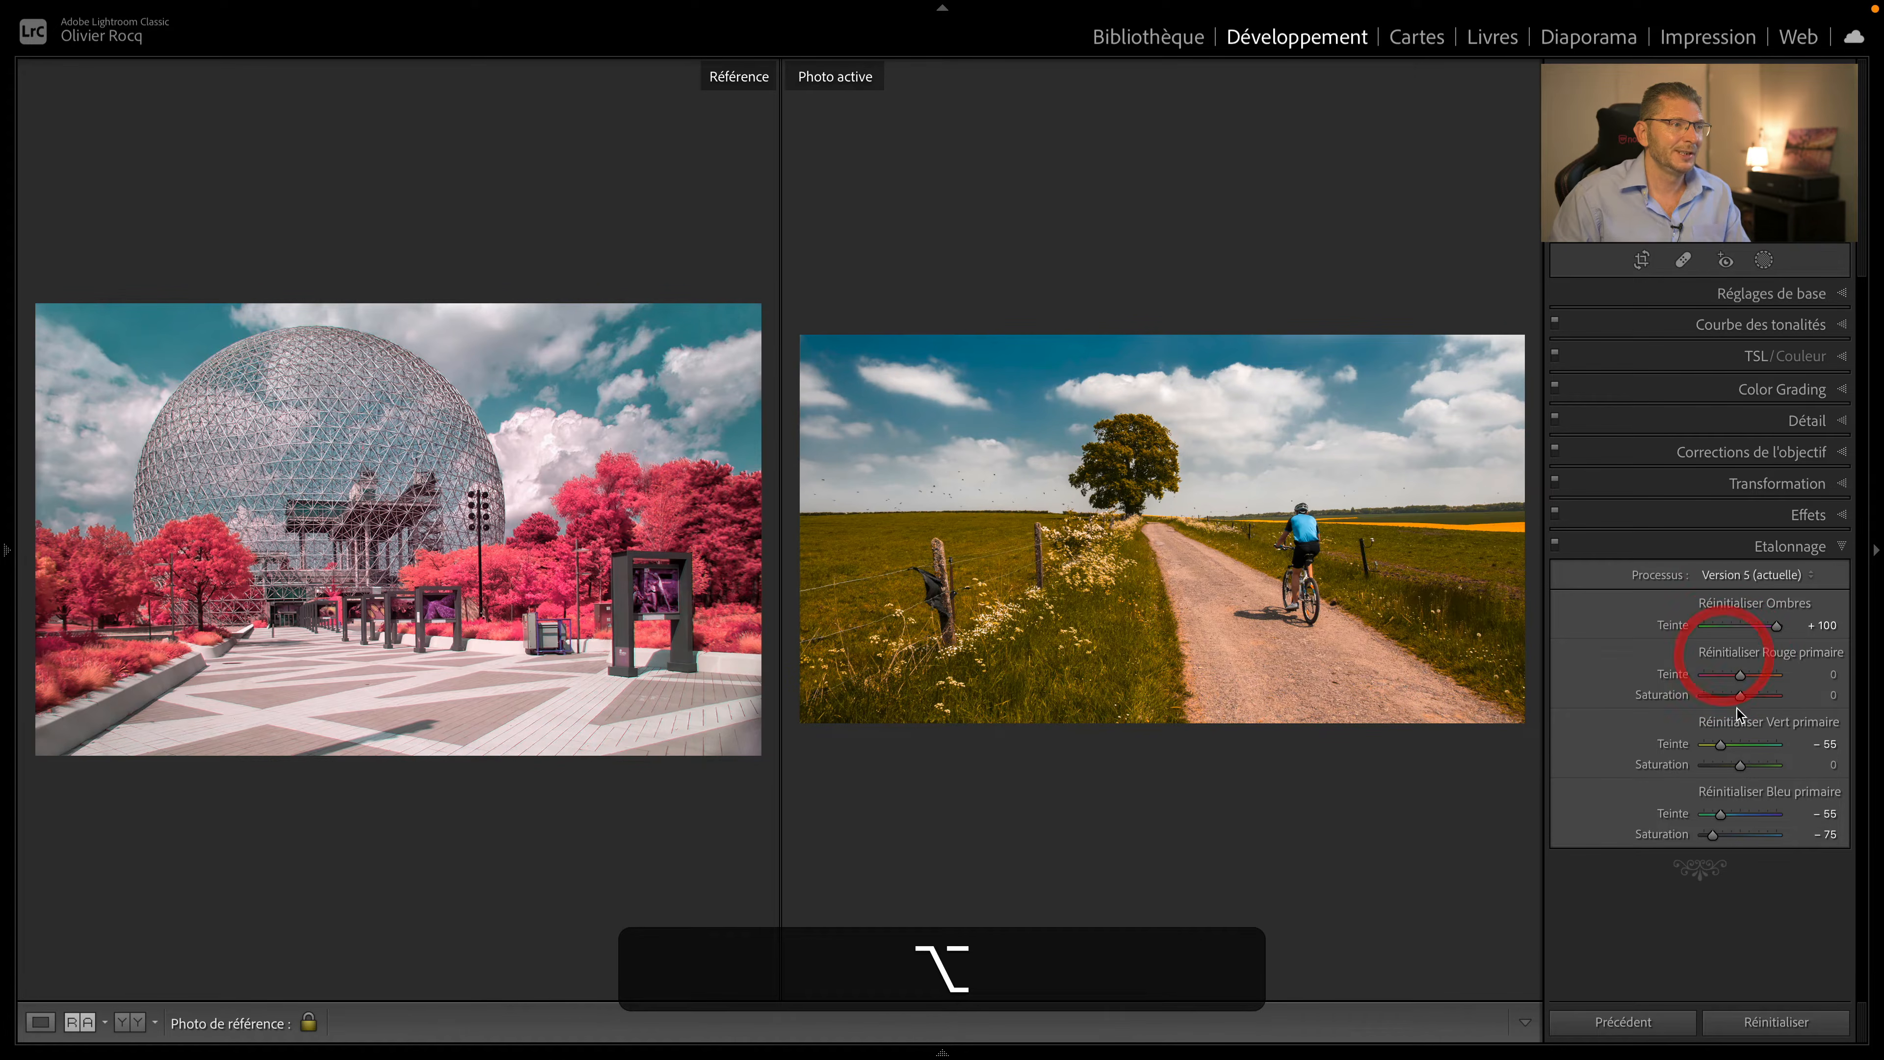
{"action": "left_click", "coordinate": [1736, 721], "text": "alt"}
{"action": "left_click", "coordinate": [1740, 791], "text": "alt"}
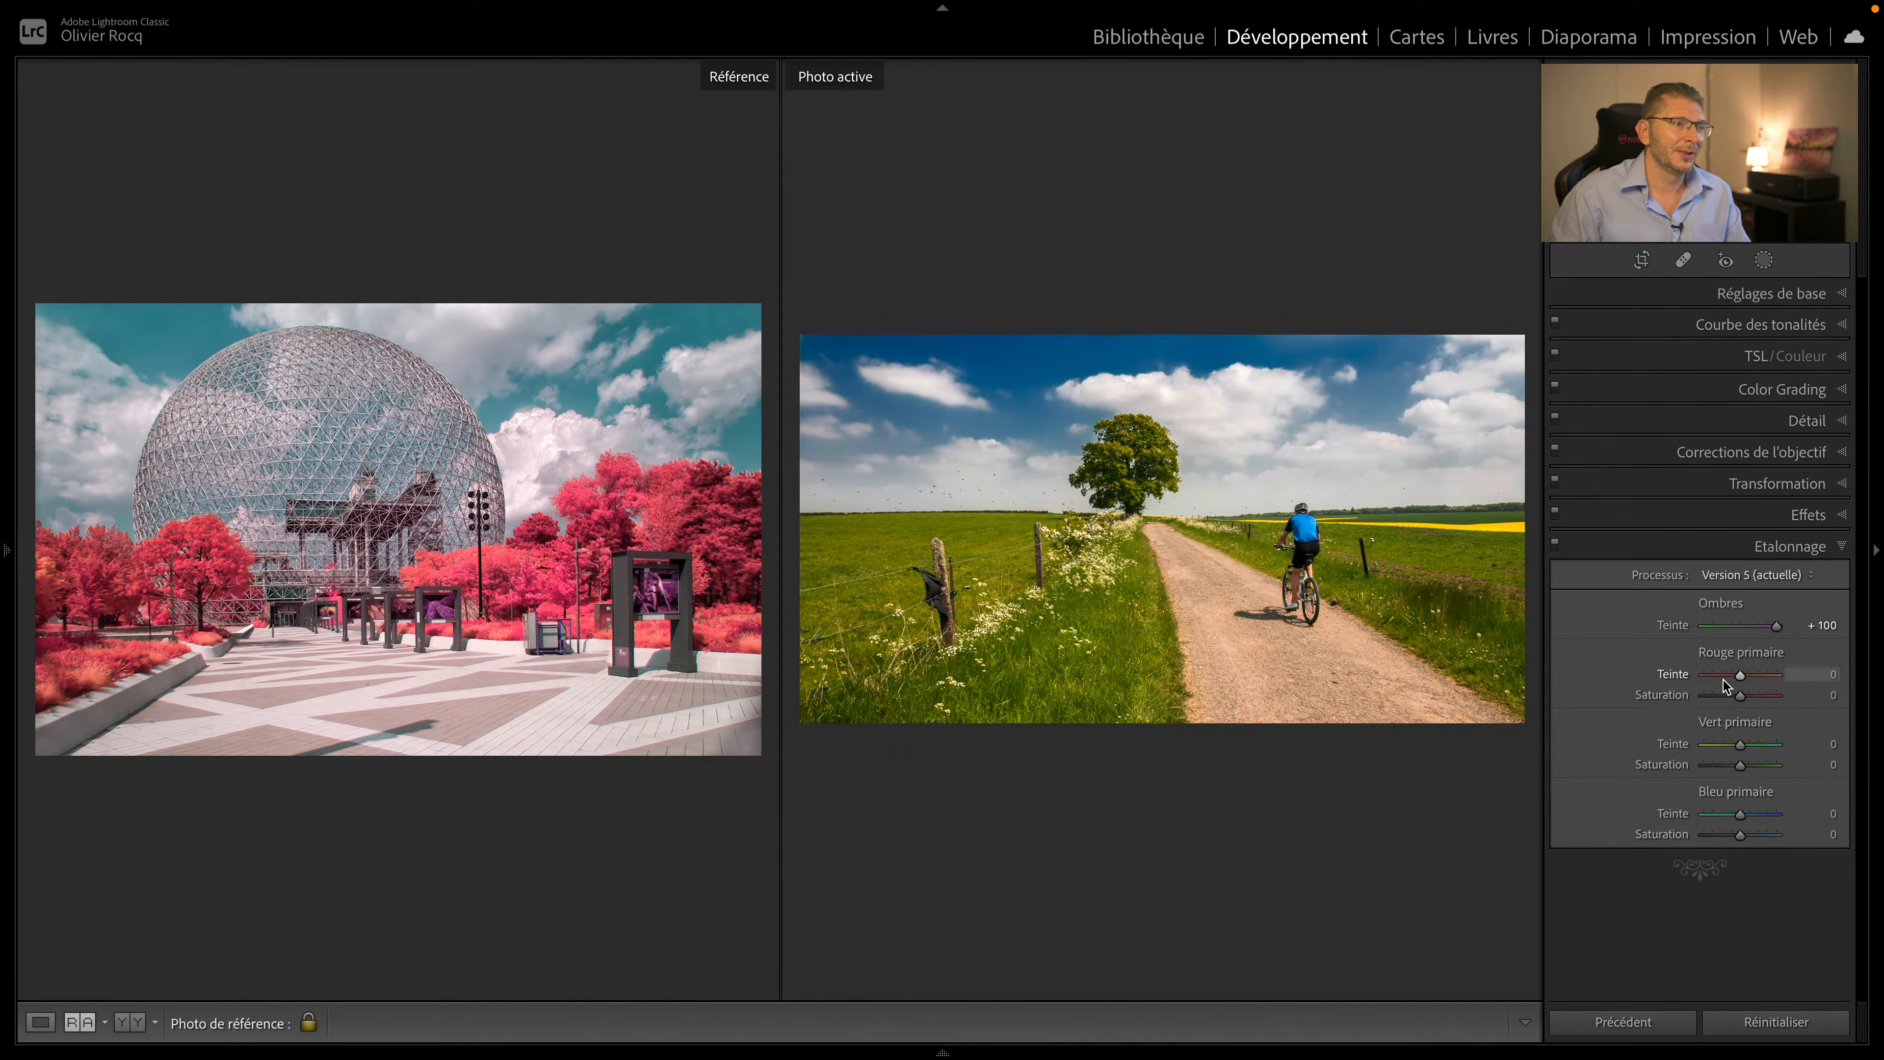
{"action": "key", "text": "alt"}
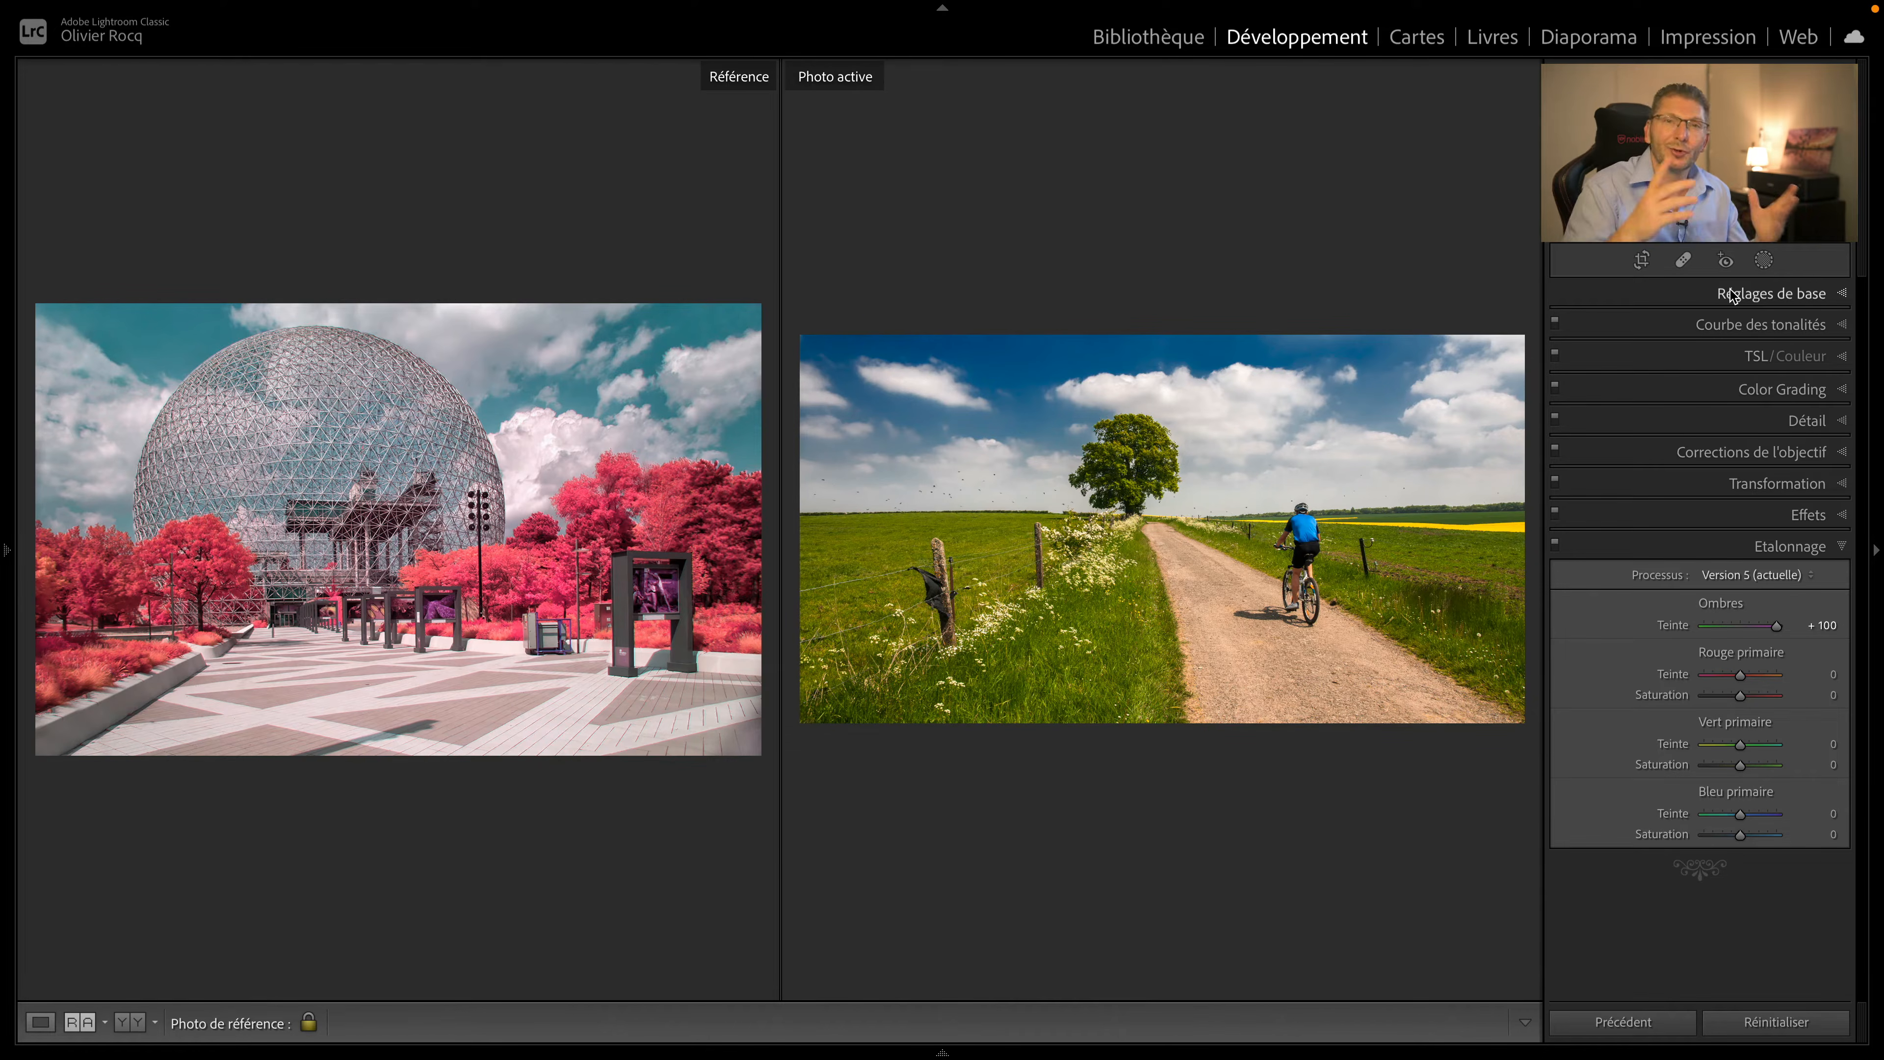
- Create a Gamme de couleur mask by sampling the dark blue sky, toggle its overlay, and resample a small area of the sky
{"action": "left_click", "coordinate": [1763, 261]}
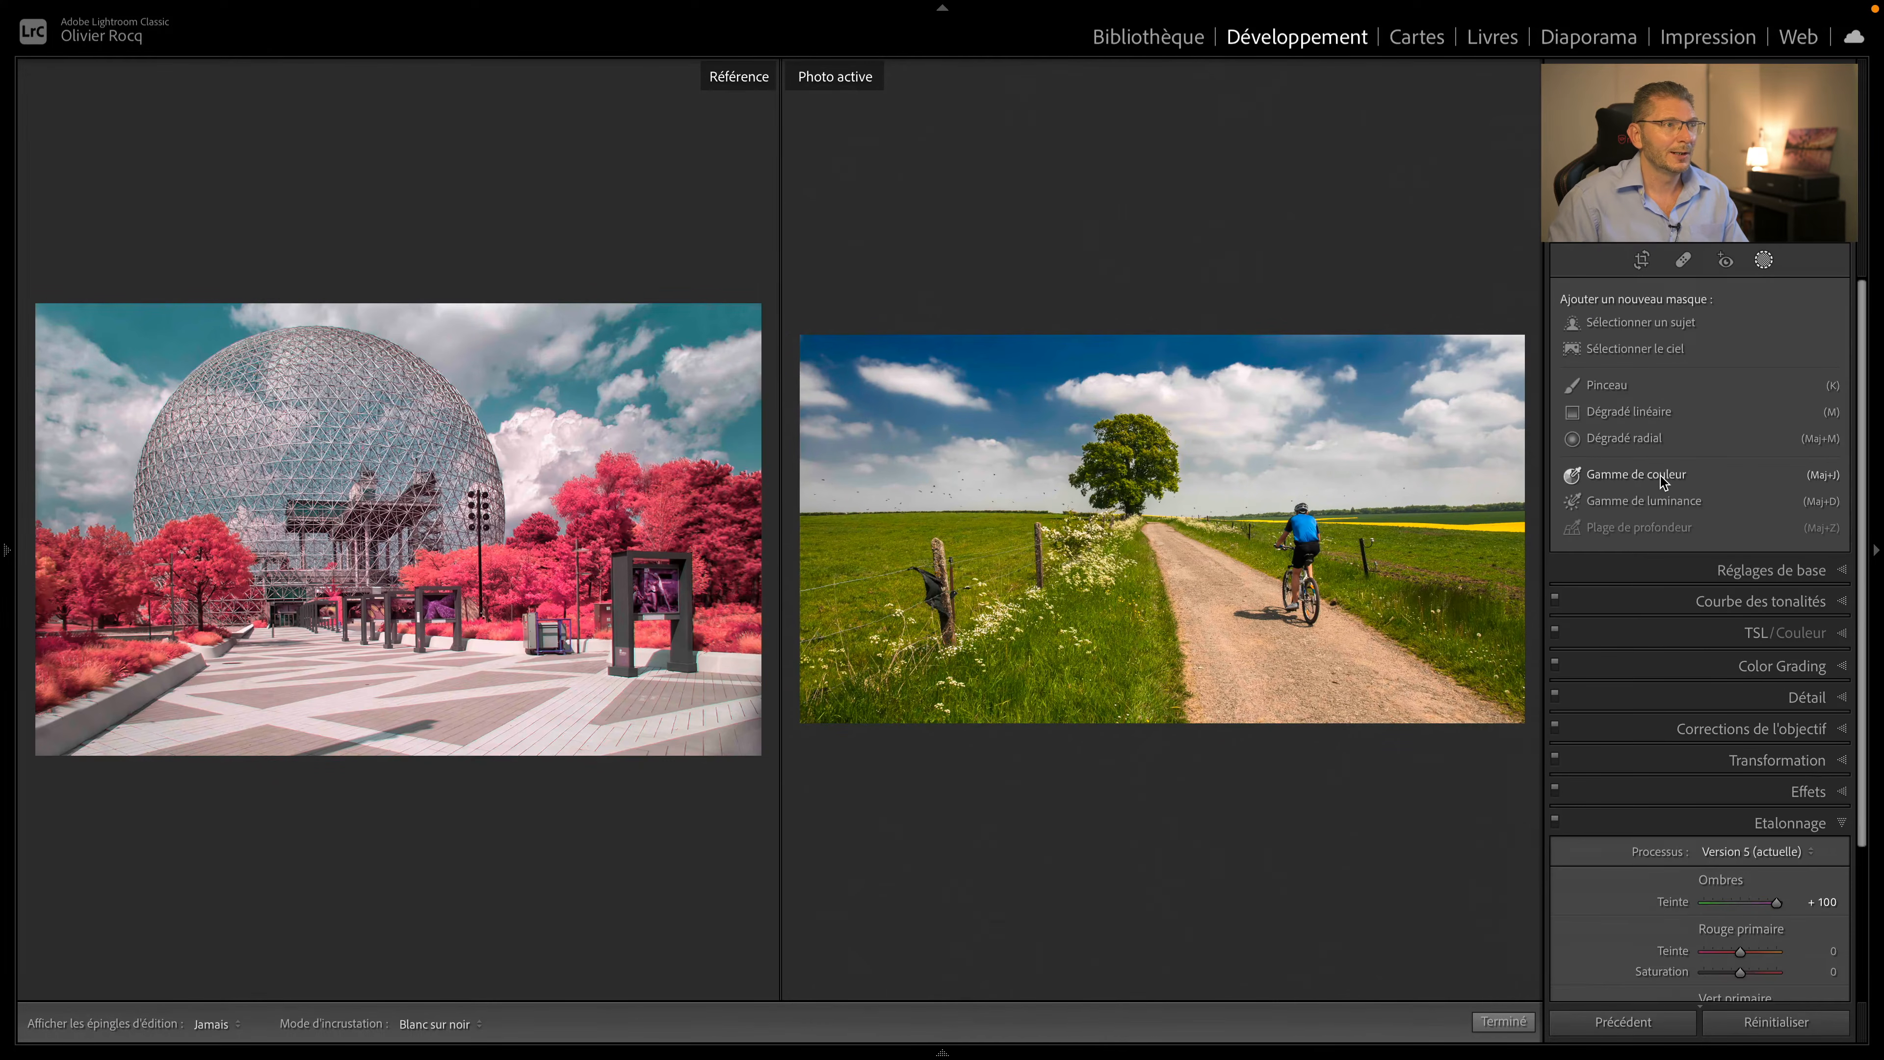
{"action": "left_click", "coordinate": [1636, 474]}
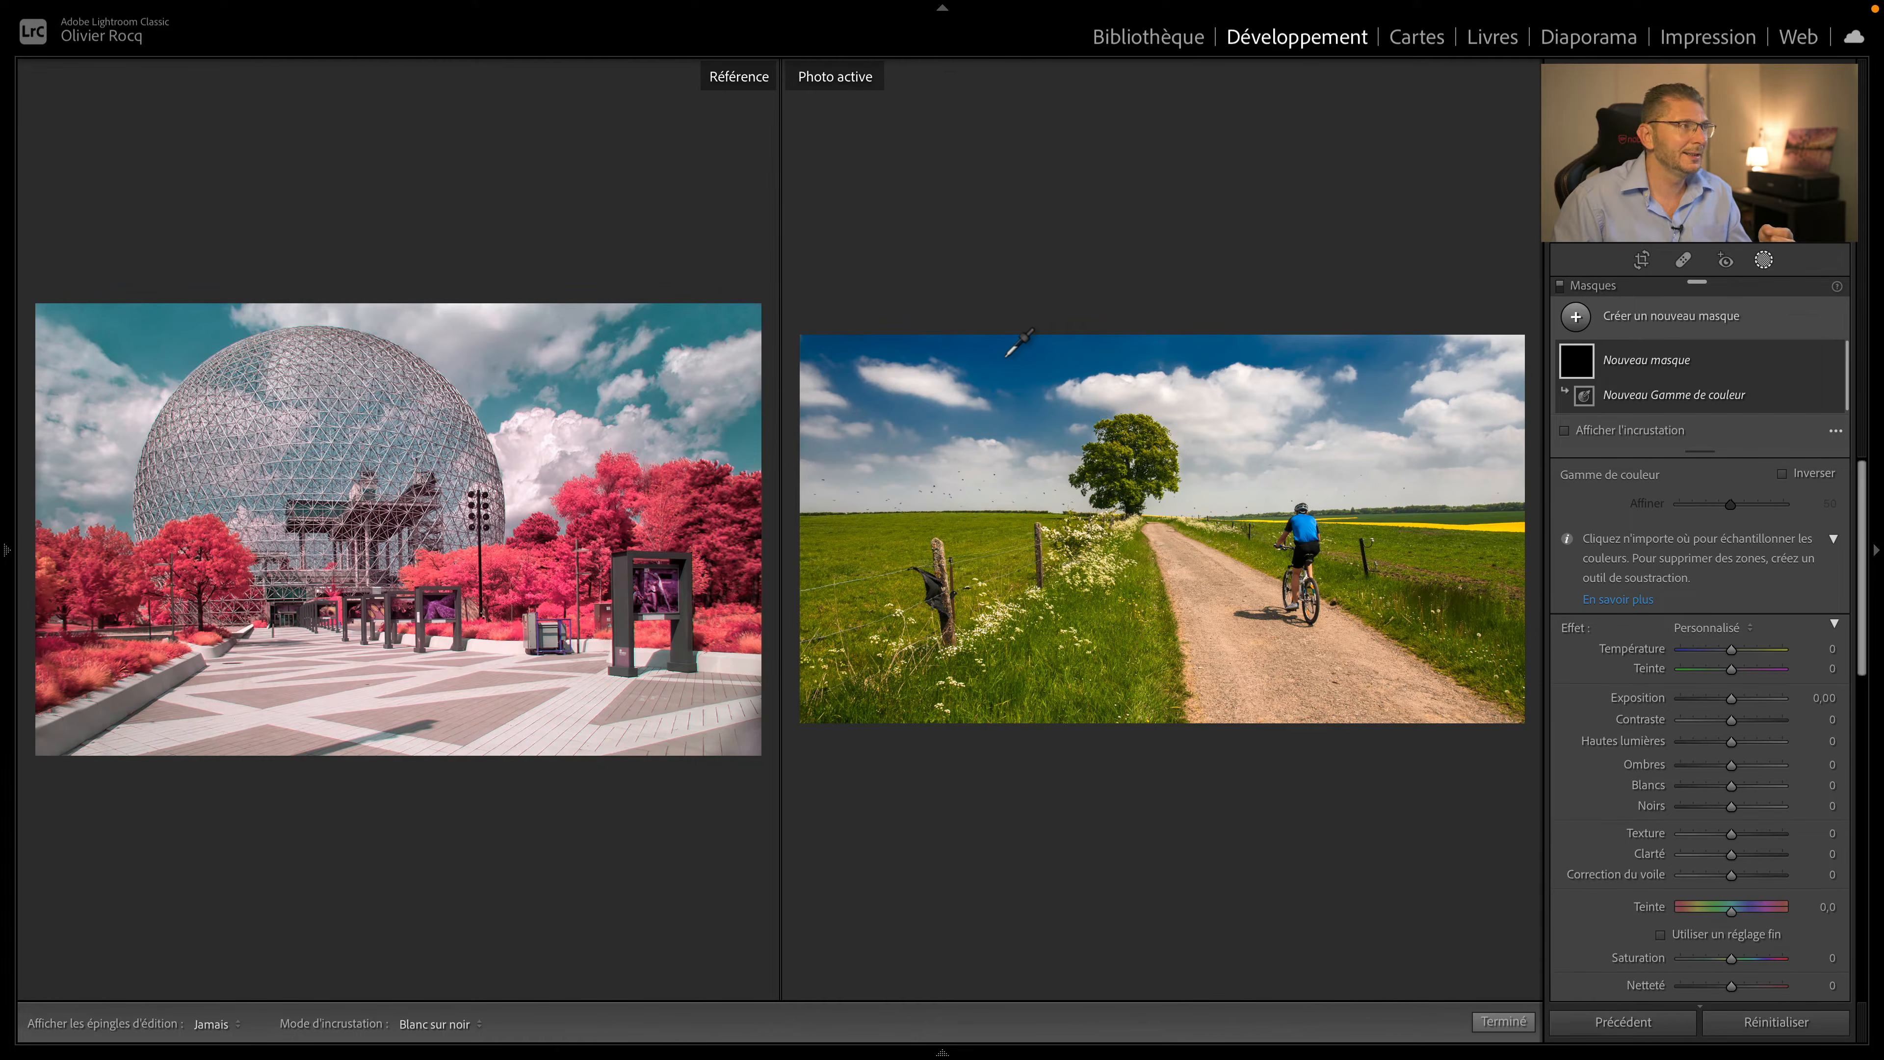
{"action": "left_click", "coordinate": [1008, 355]}
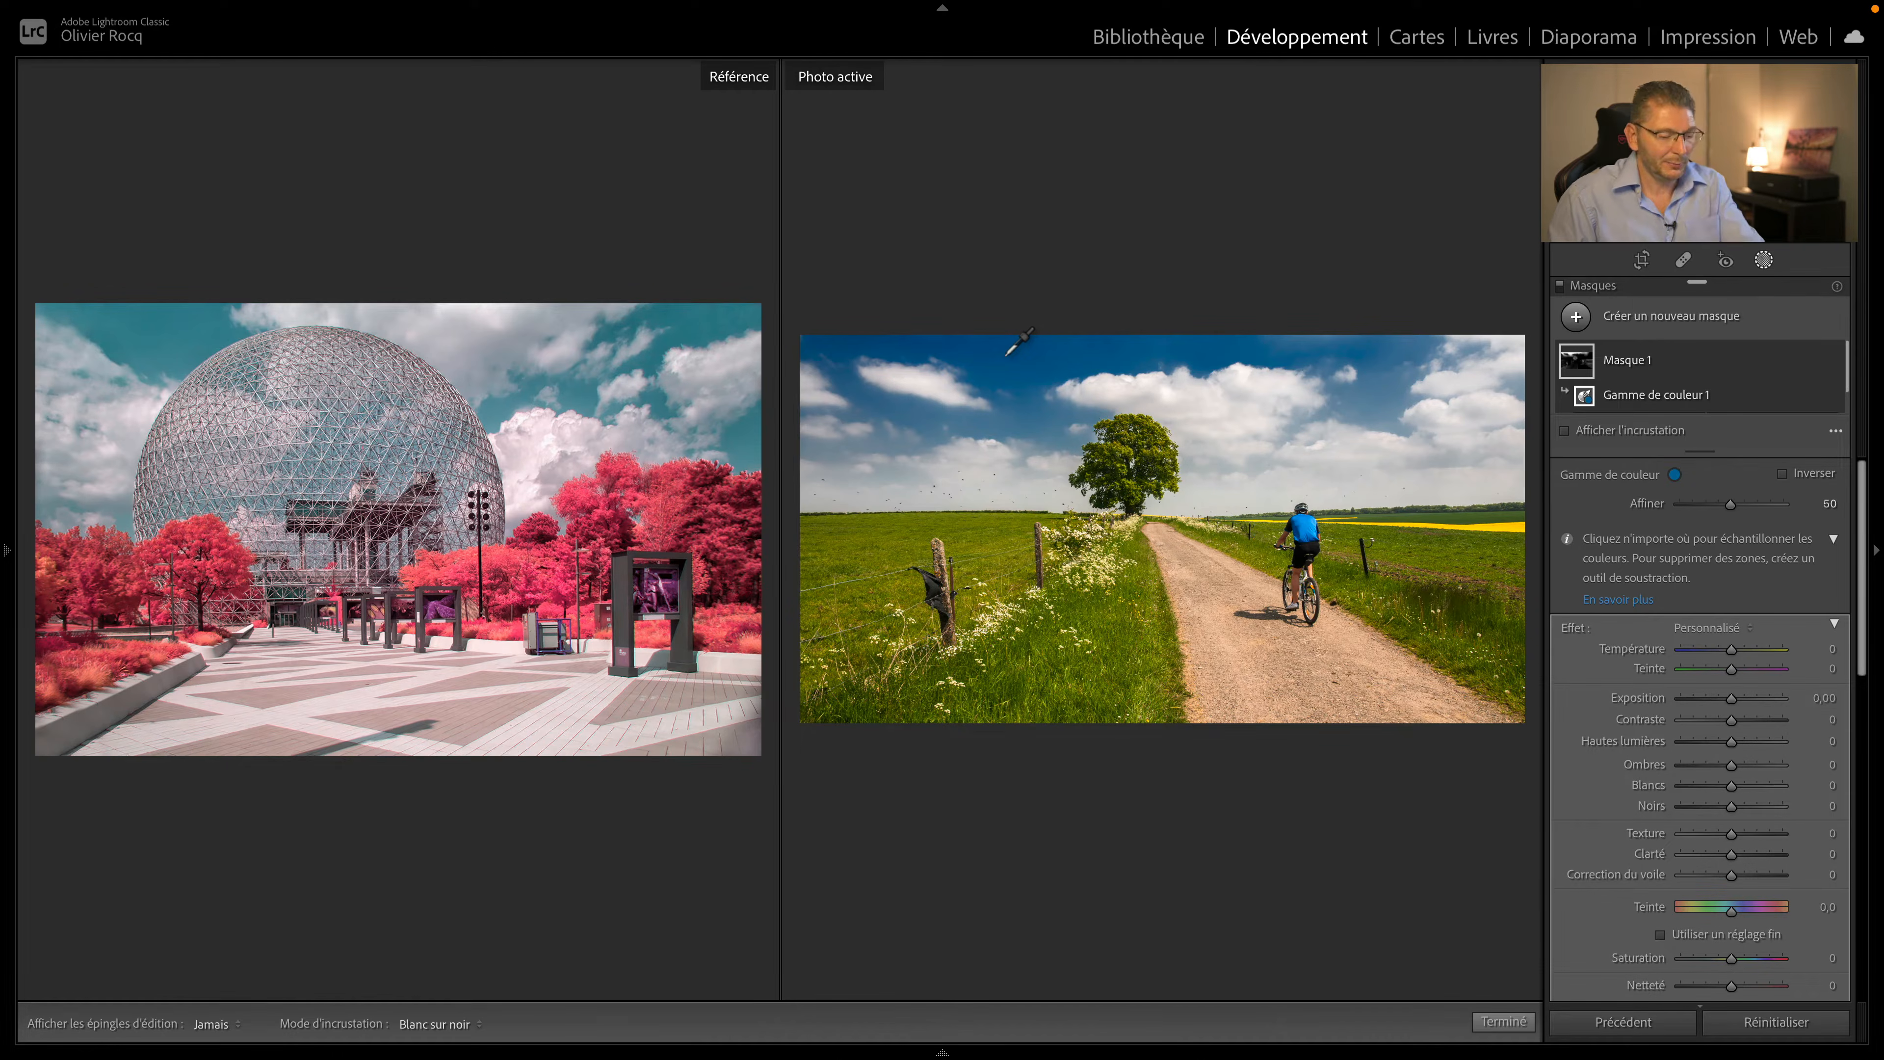
{"action": "key", "text": "o"}
{"action": "key", "text": "o"}
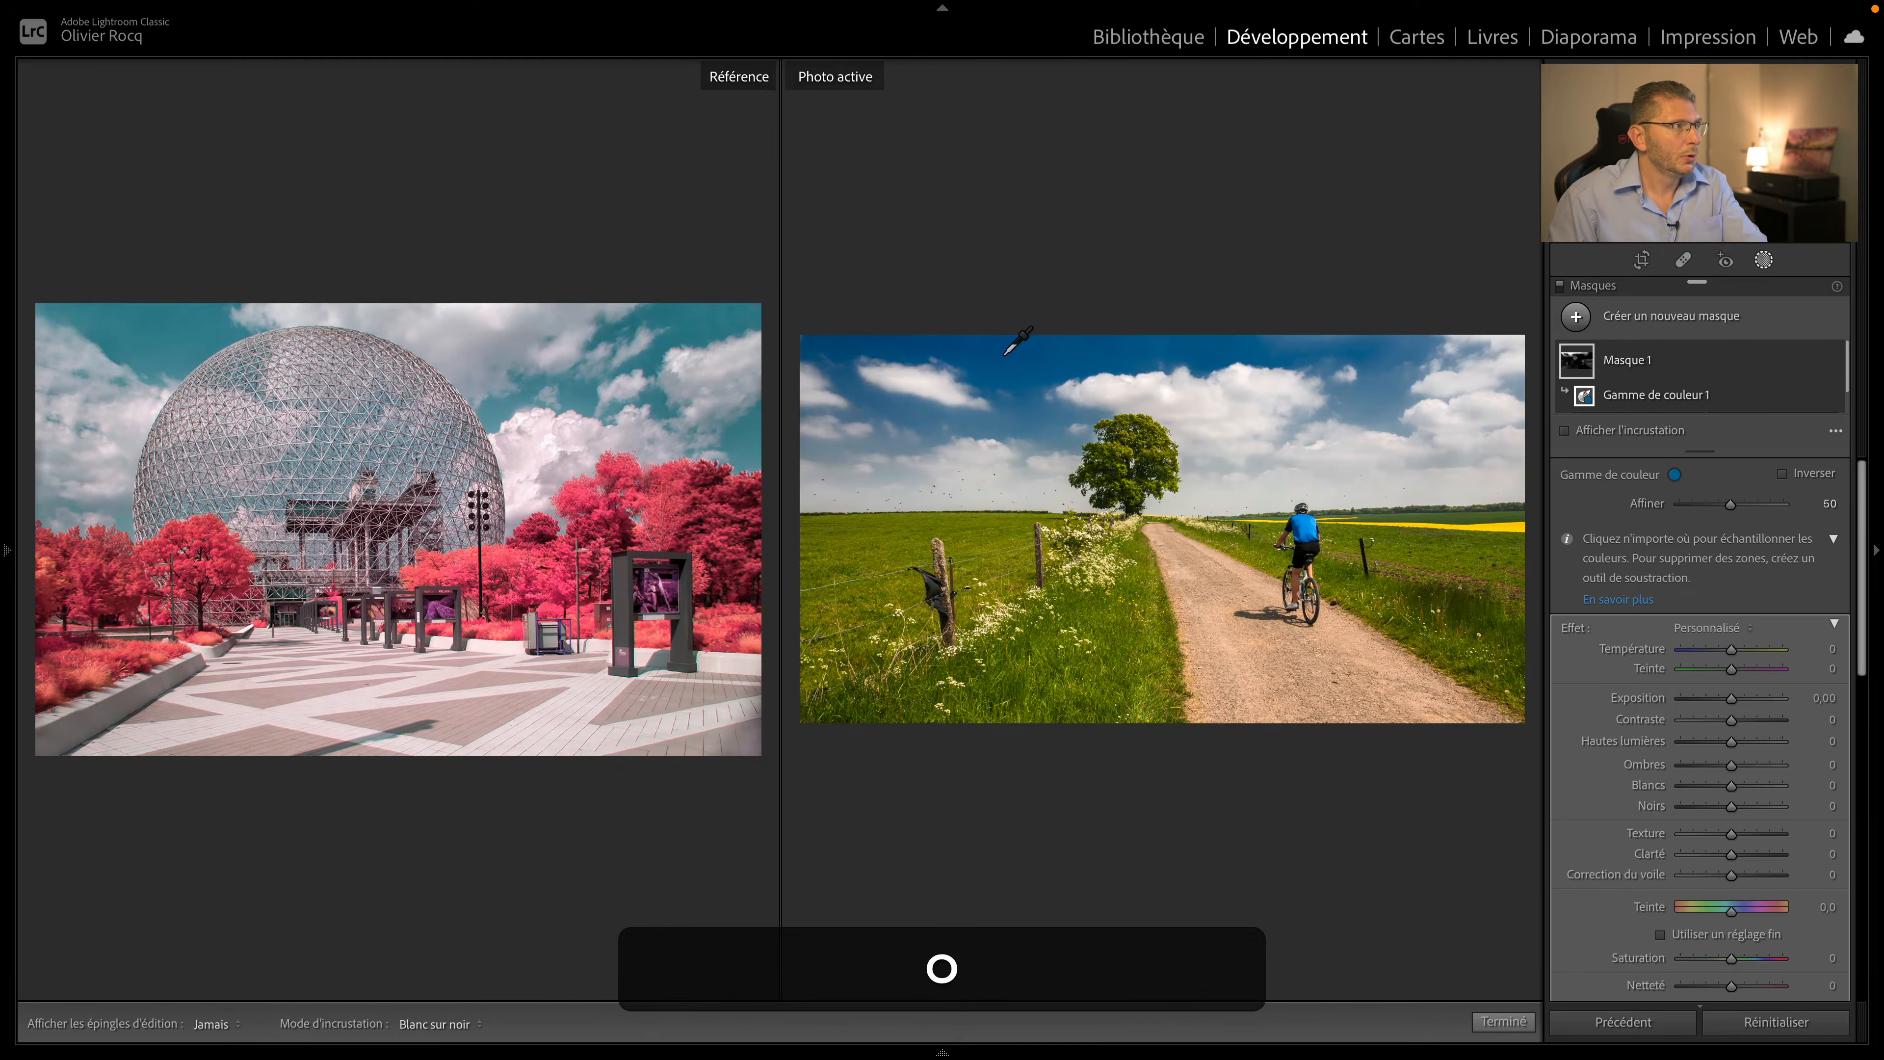
{"action": "left_click_drag", "start_coordinate": [1008, 350], "coordinate": [1034, 380]}
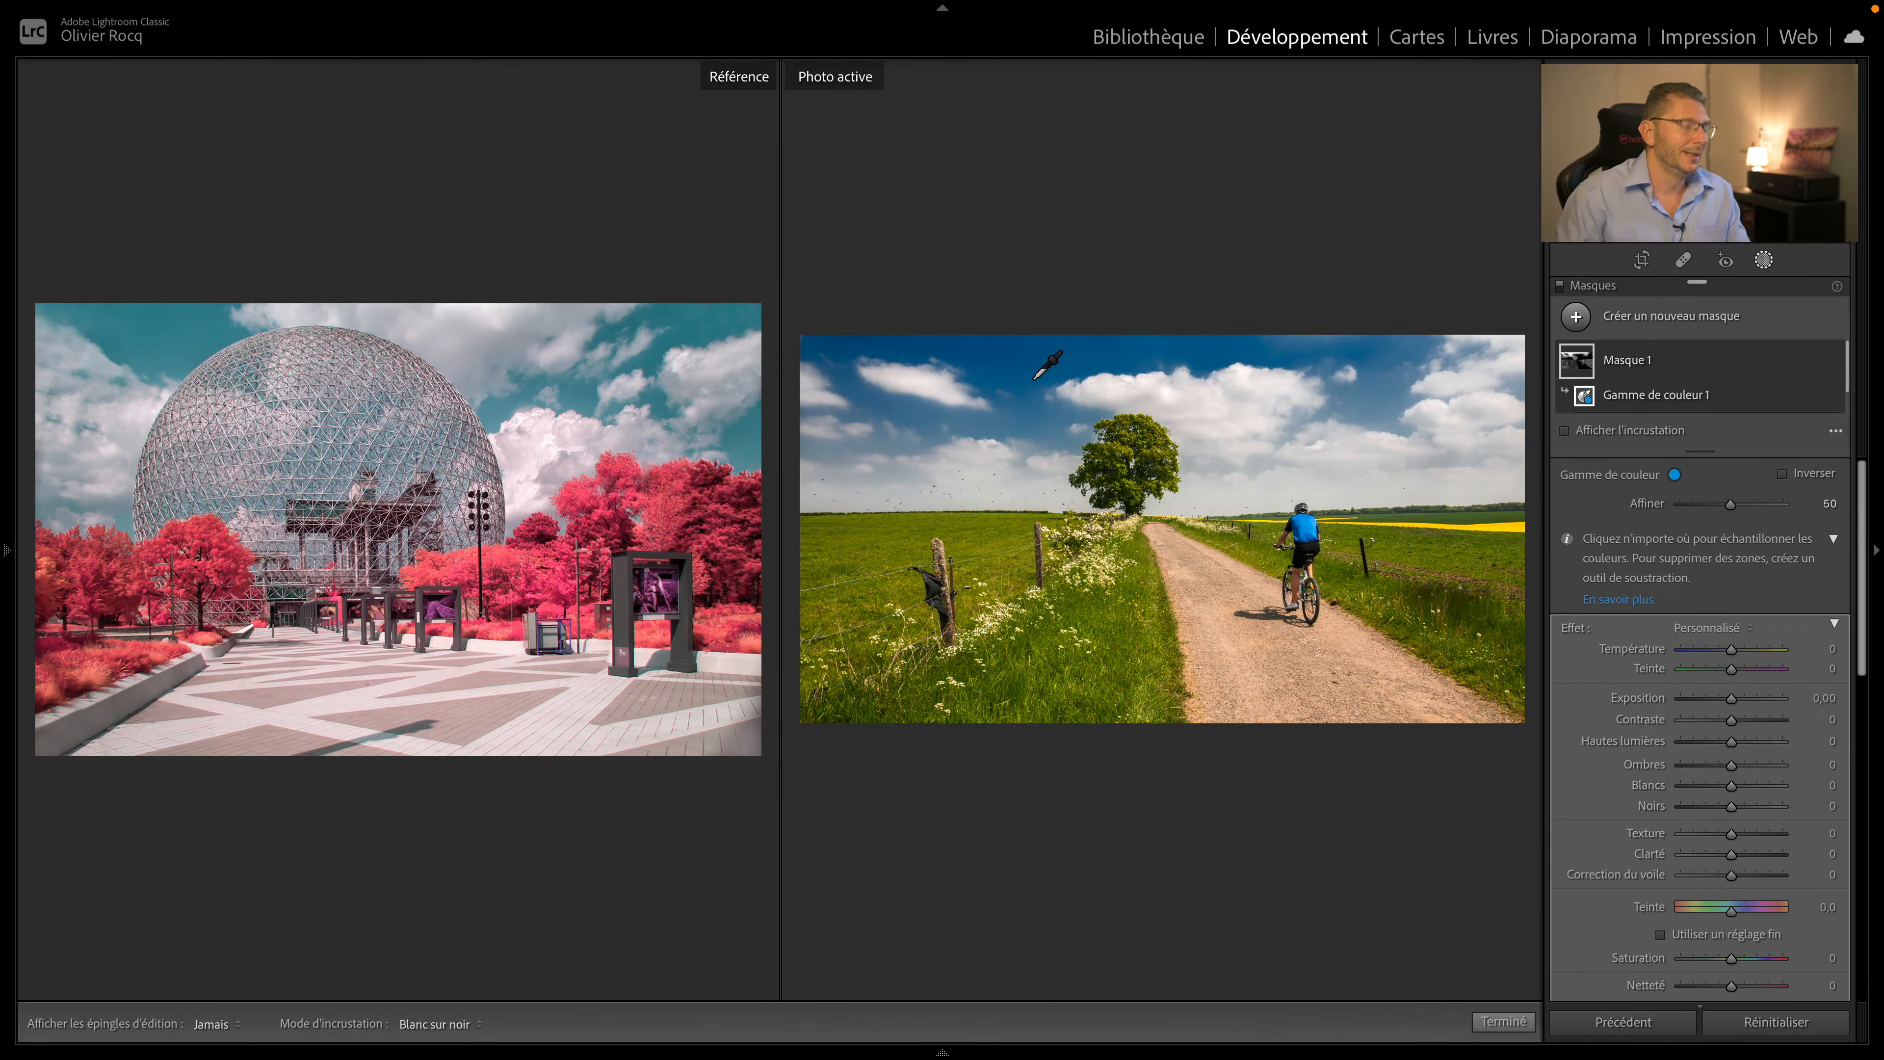
- Add extra blue sky colour samples to the Gamme de couleur mask, display their pins and remove one of the samples
{"action": "key", "text": "shift"}
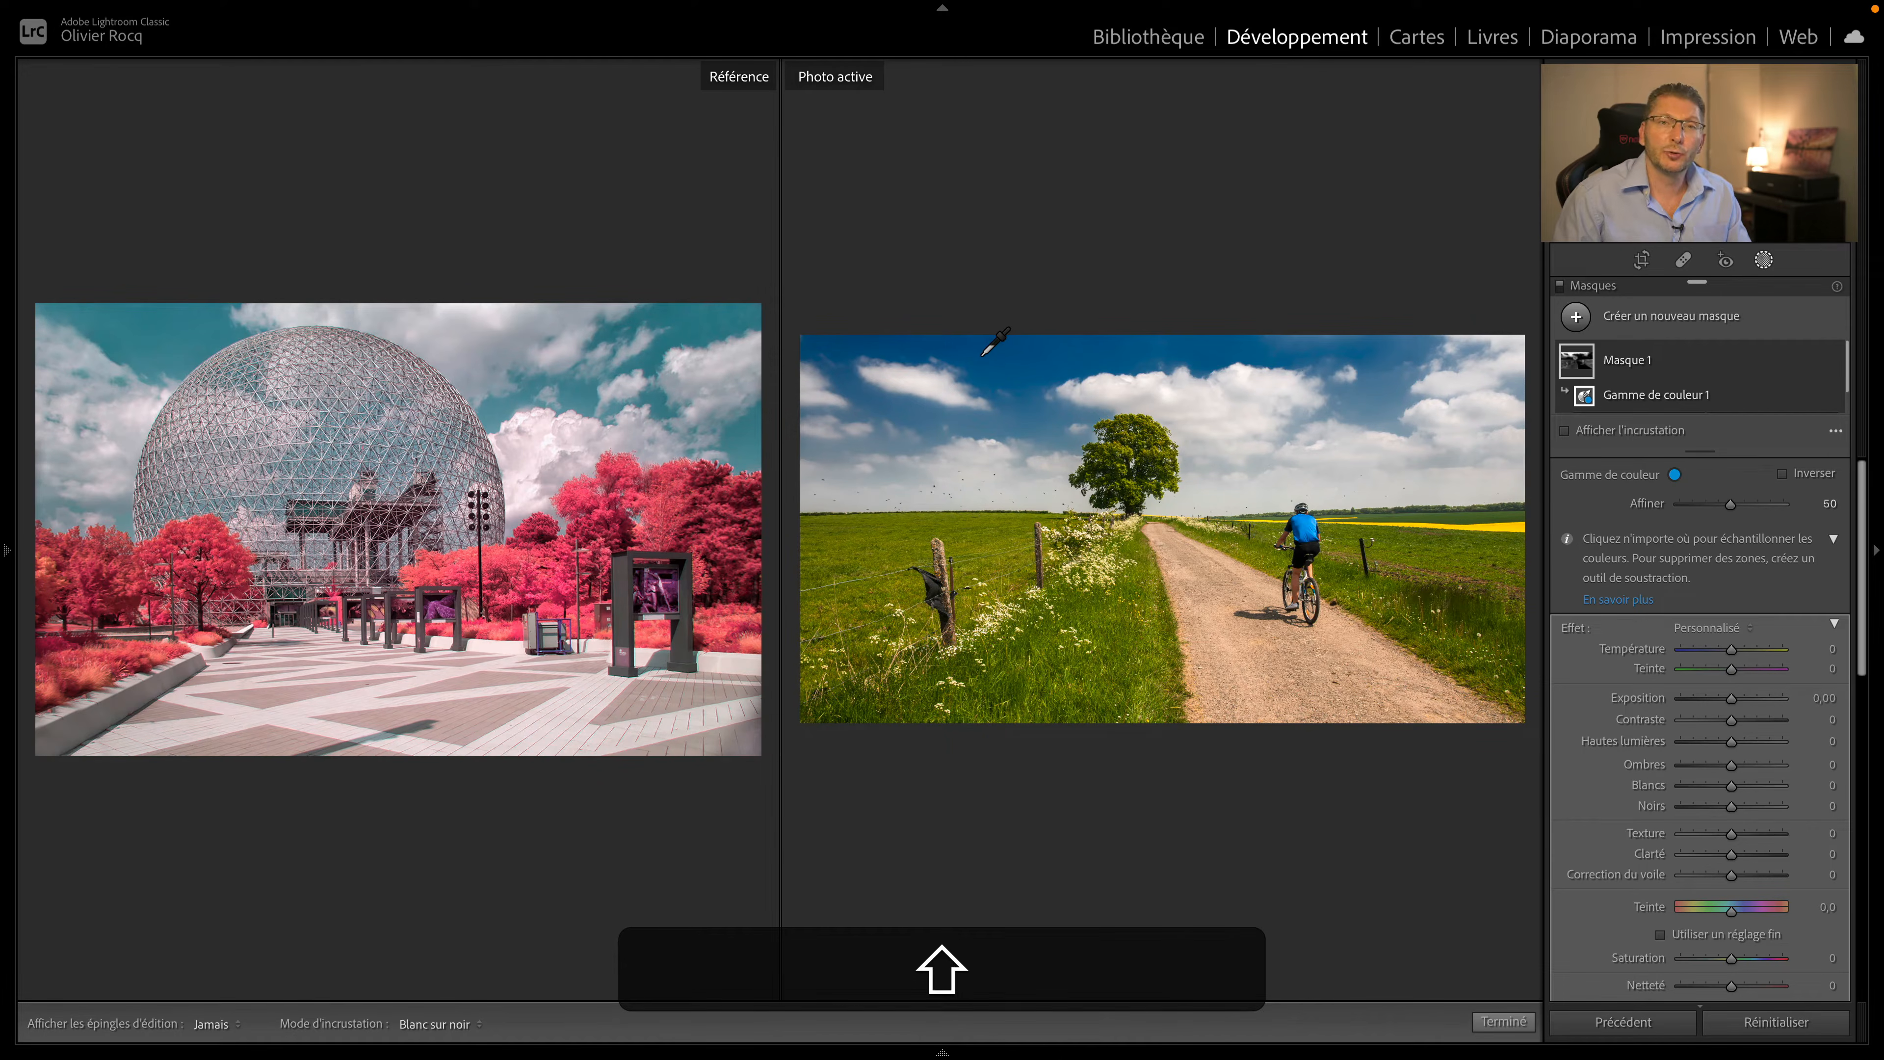
{"action": "key", "text": "shift"}
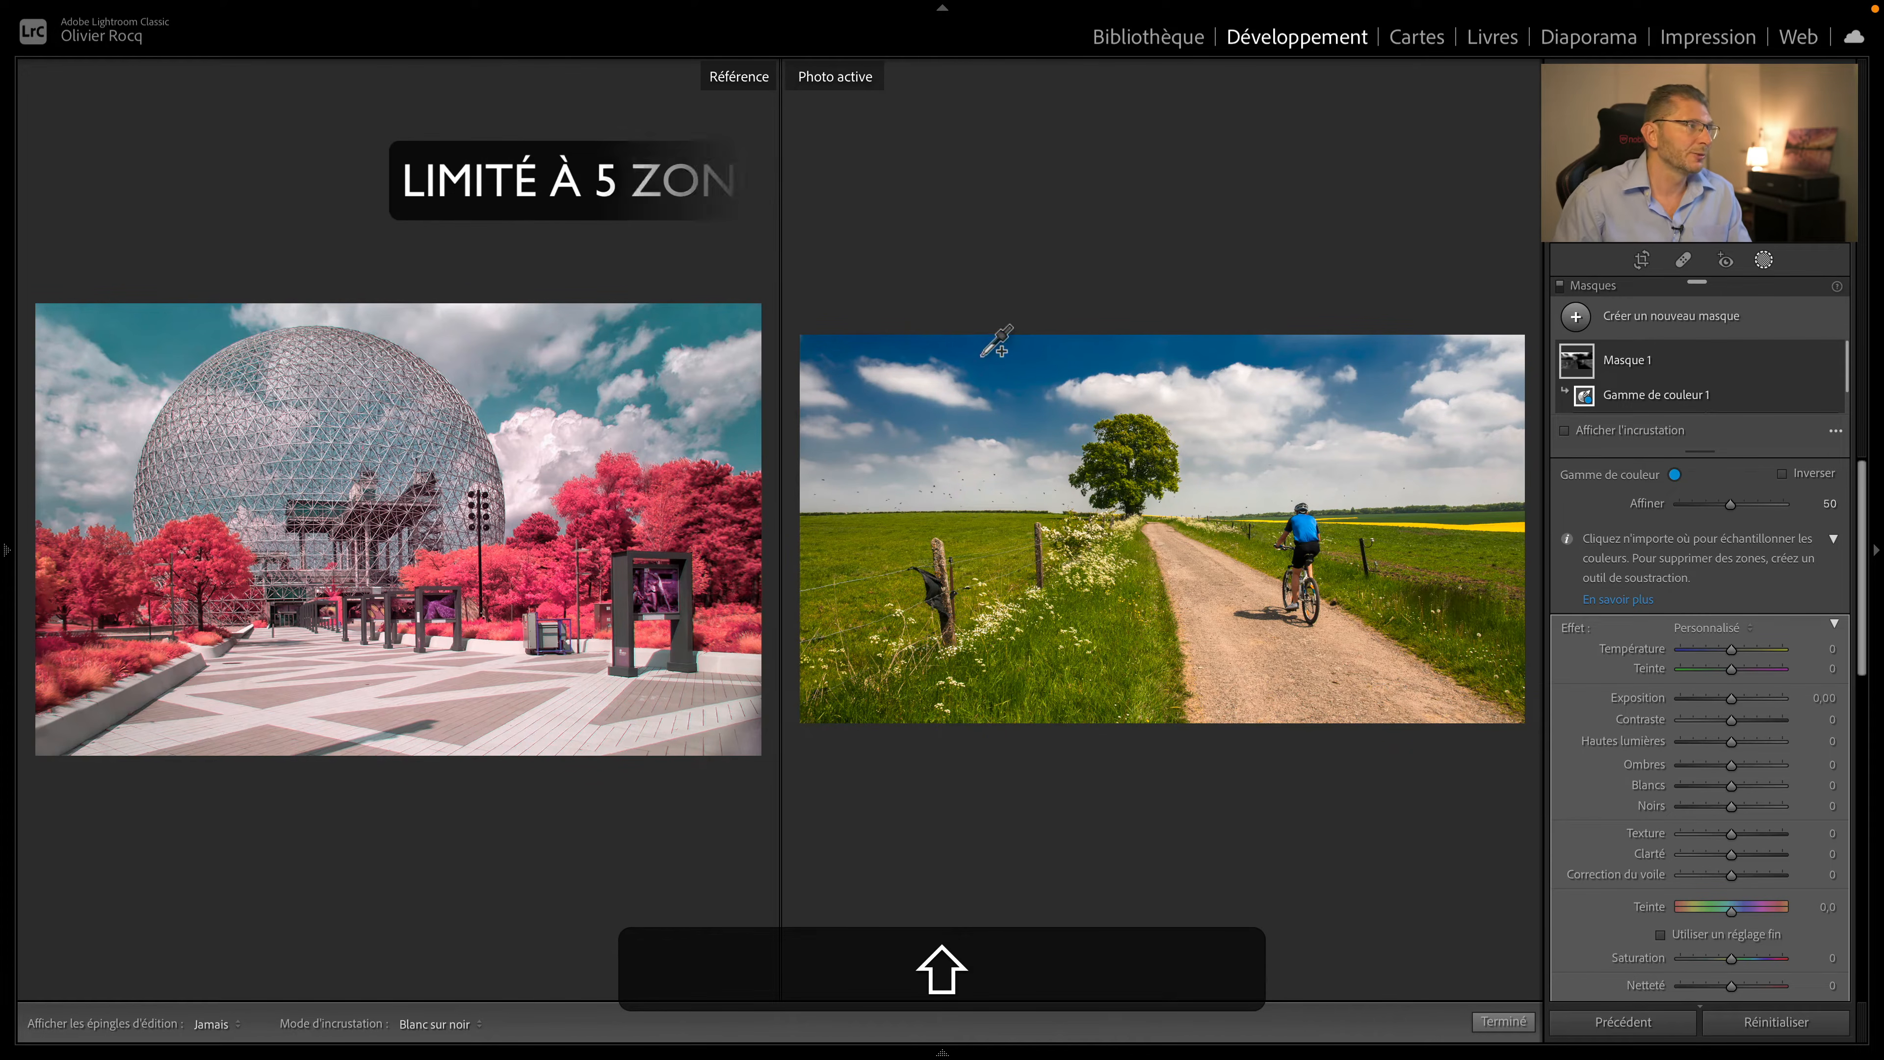
{"action": "left_click", "coordinate": [978, 355], "text": "shift"}
{"action": "left_click", "coordinate": [1201, 355], "text": "shift"}
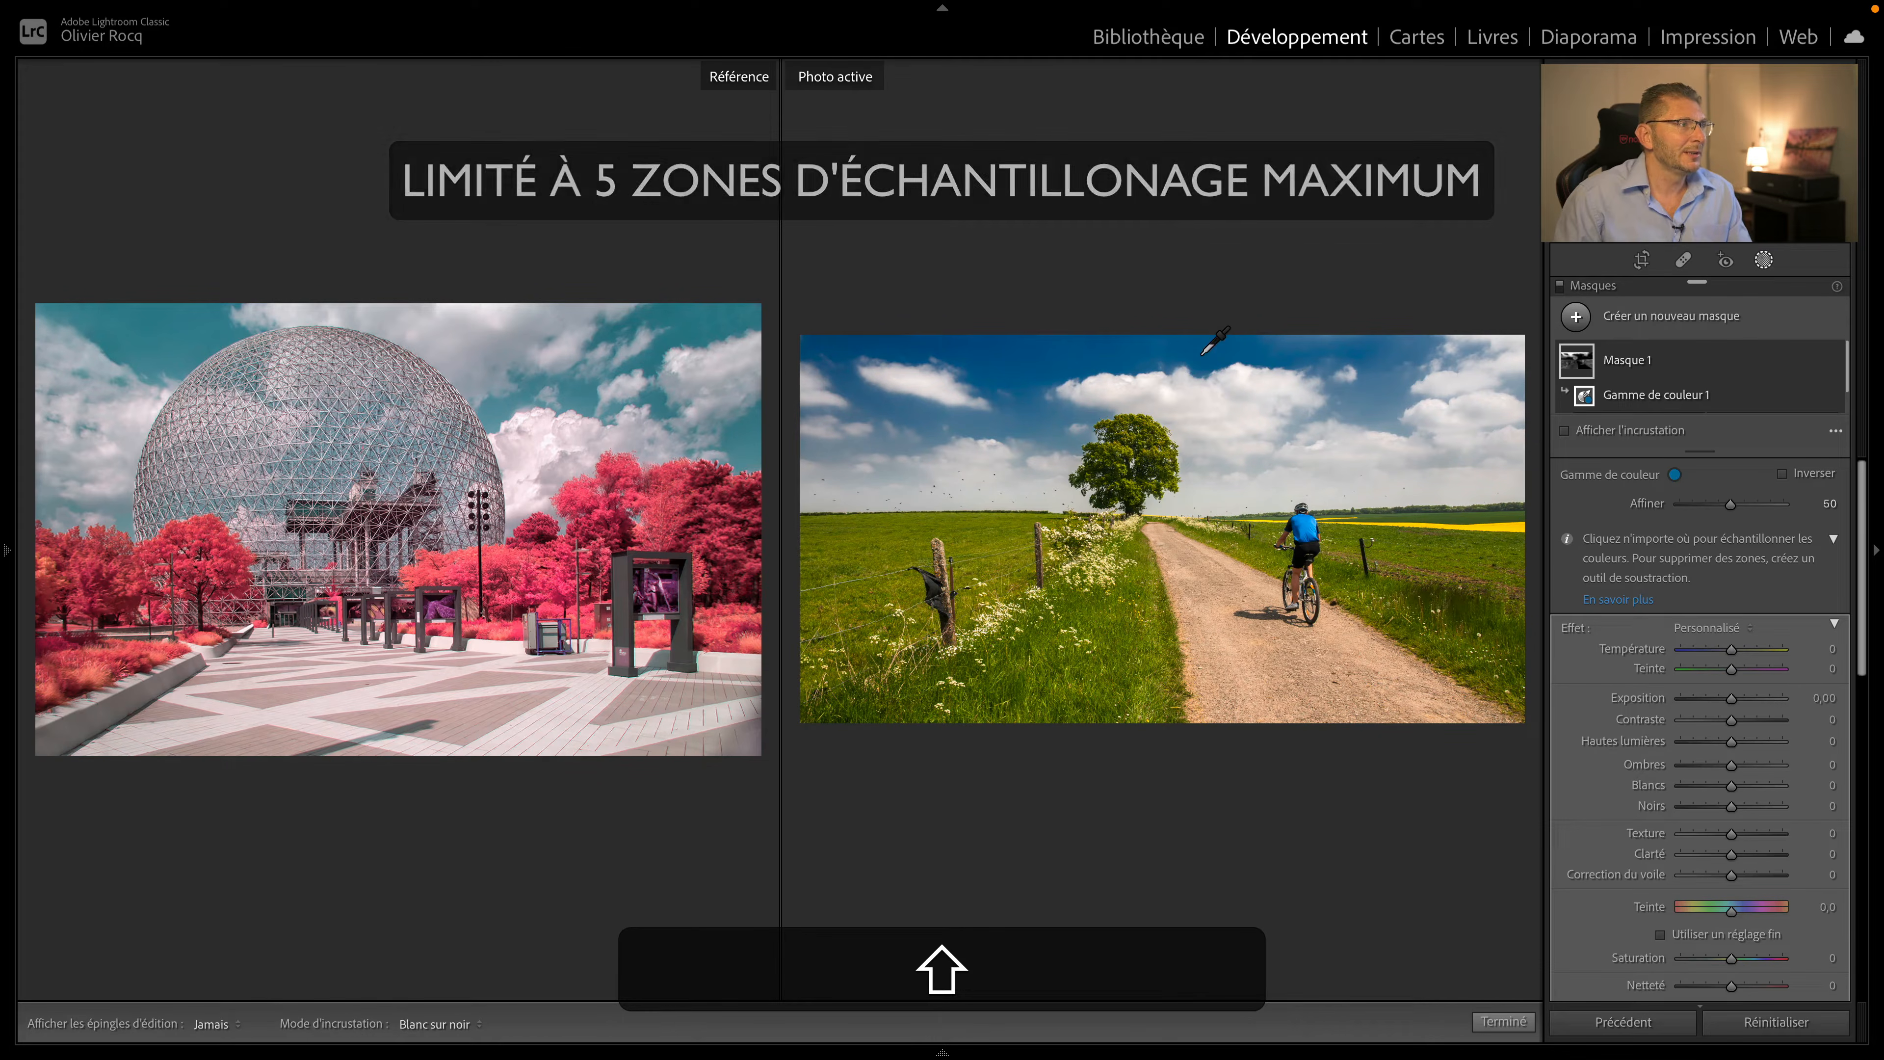
{"action": "key", "text": "h"}
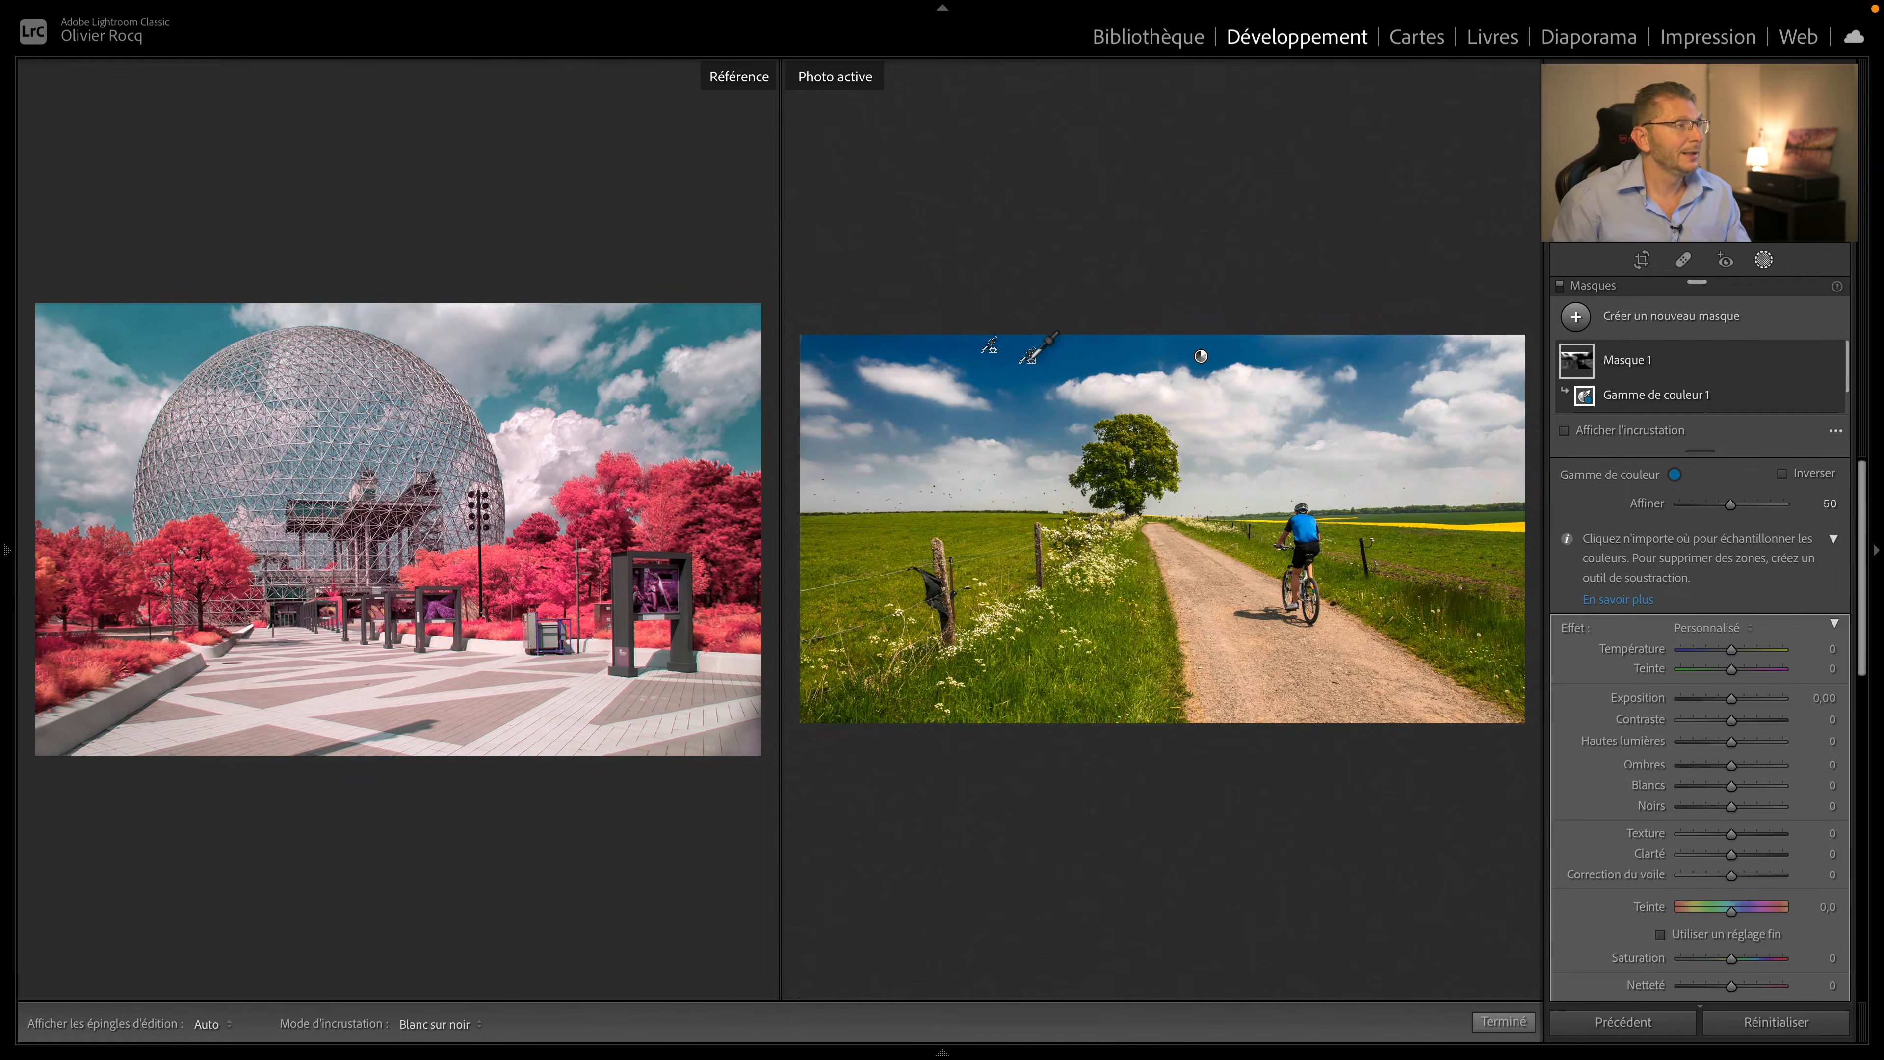
{"action": "key", "text": "alt"}
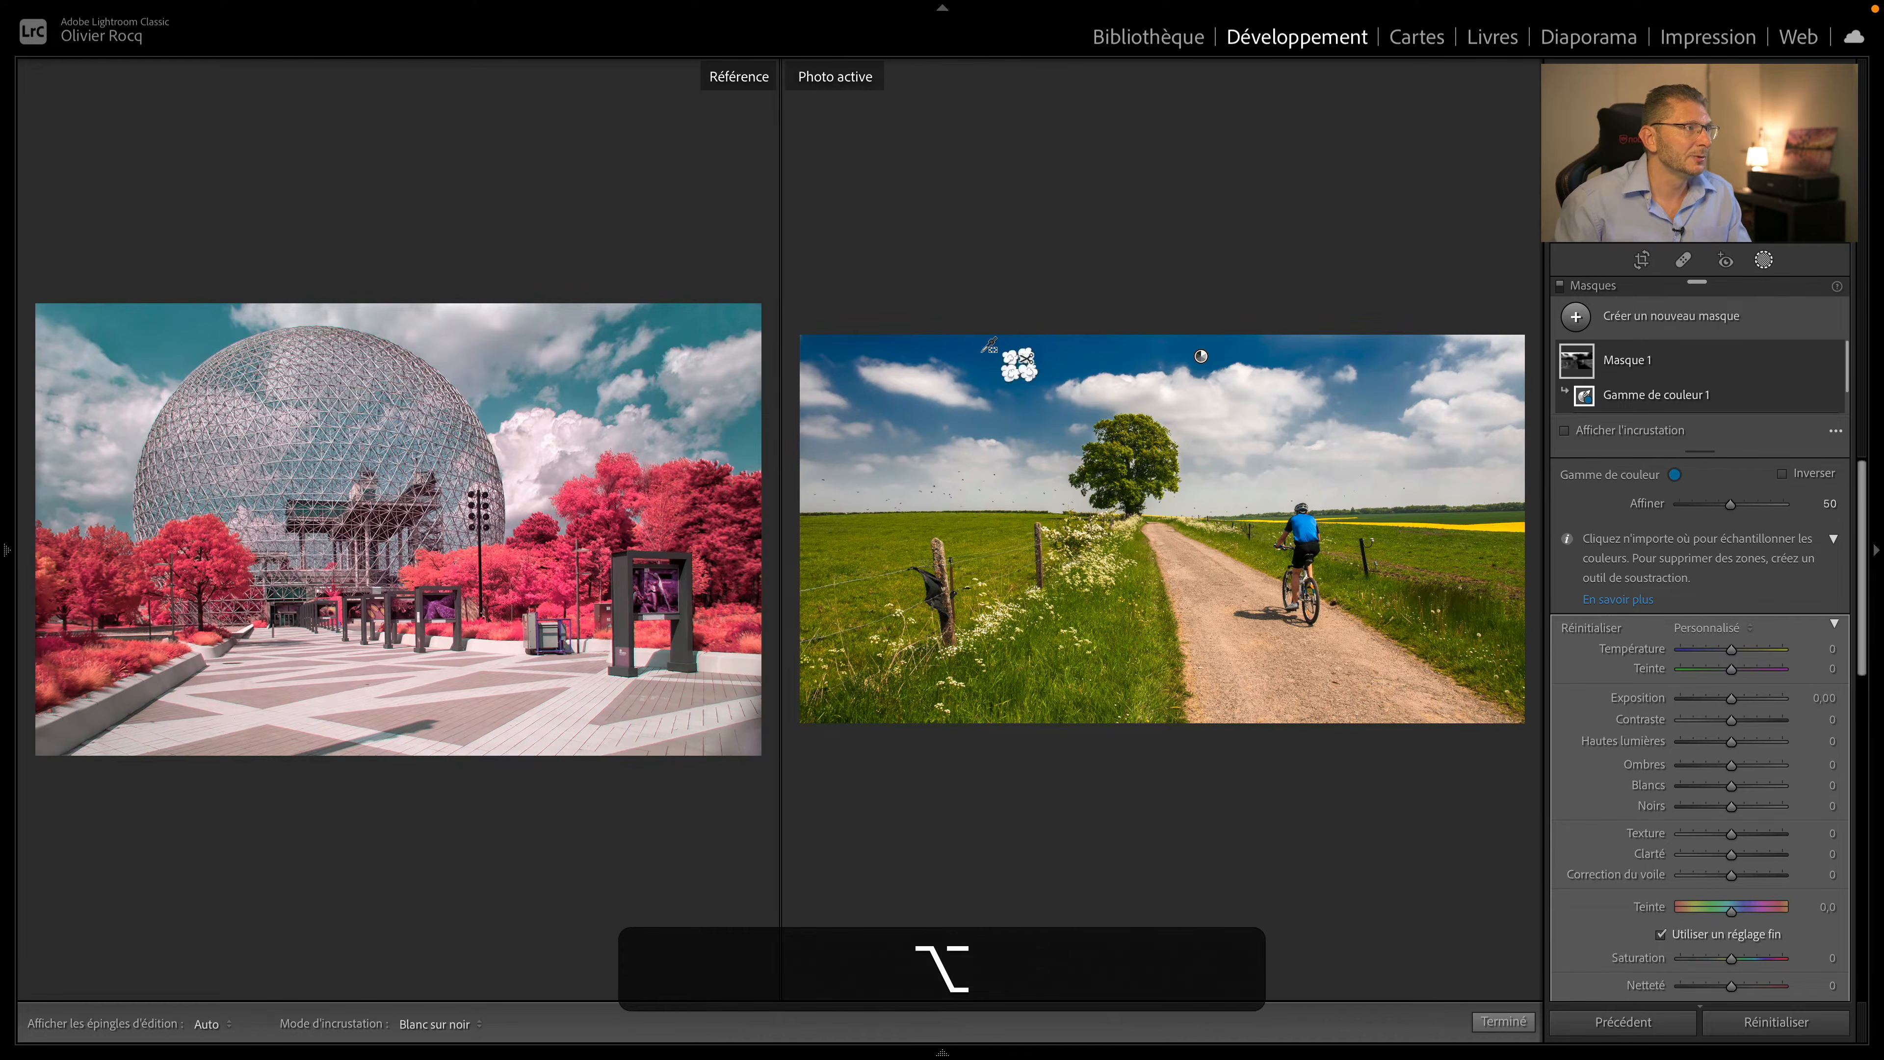
{"action": "left_click", "coordinate": [1028, 359], "text": "alt"}
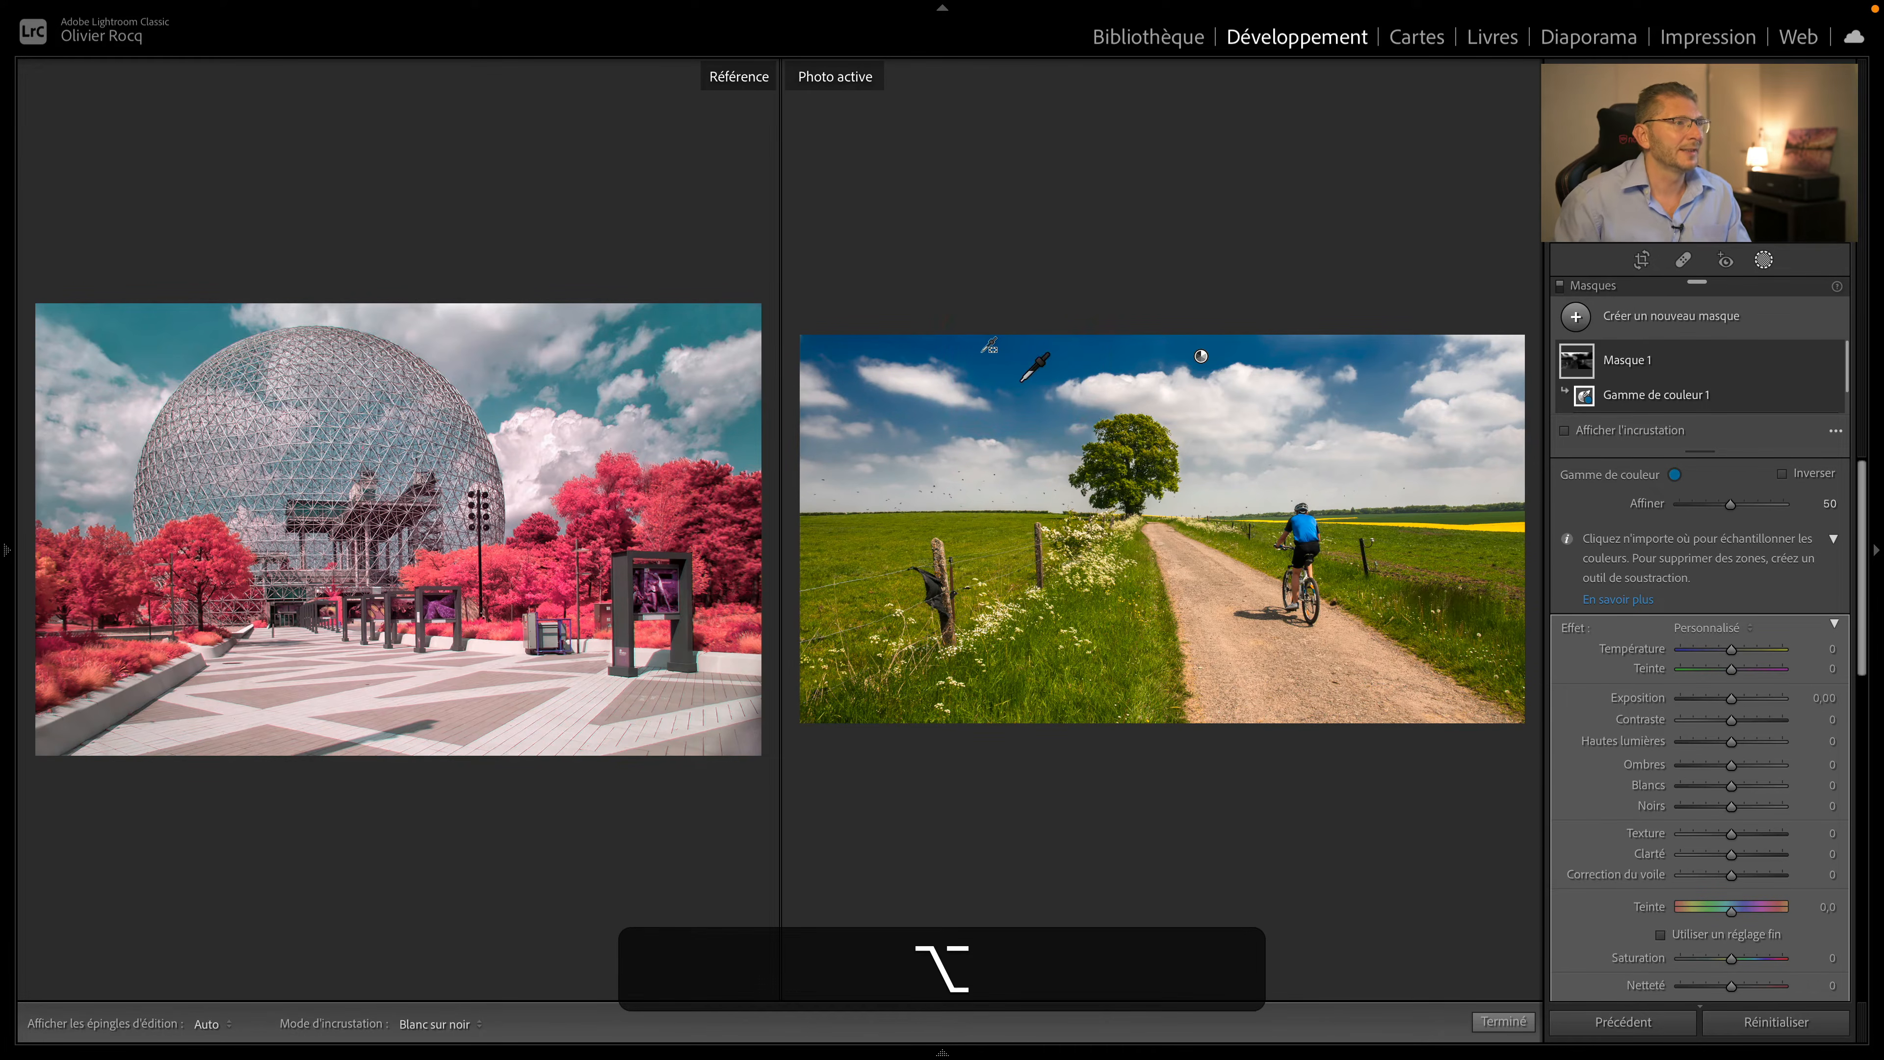
- Display the colour range mask as an overlay and set its Affiner value to 65
{"action": "key", "text": "o"}
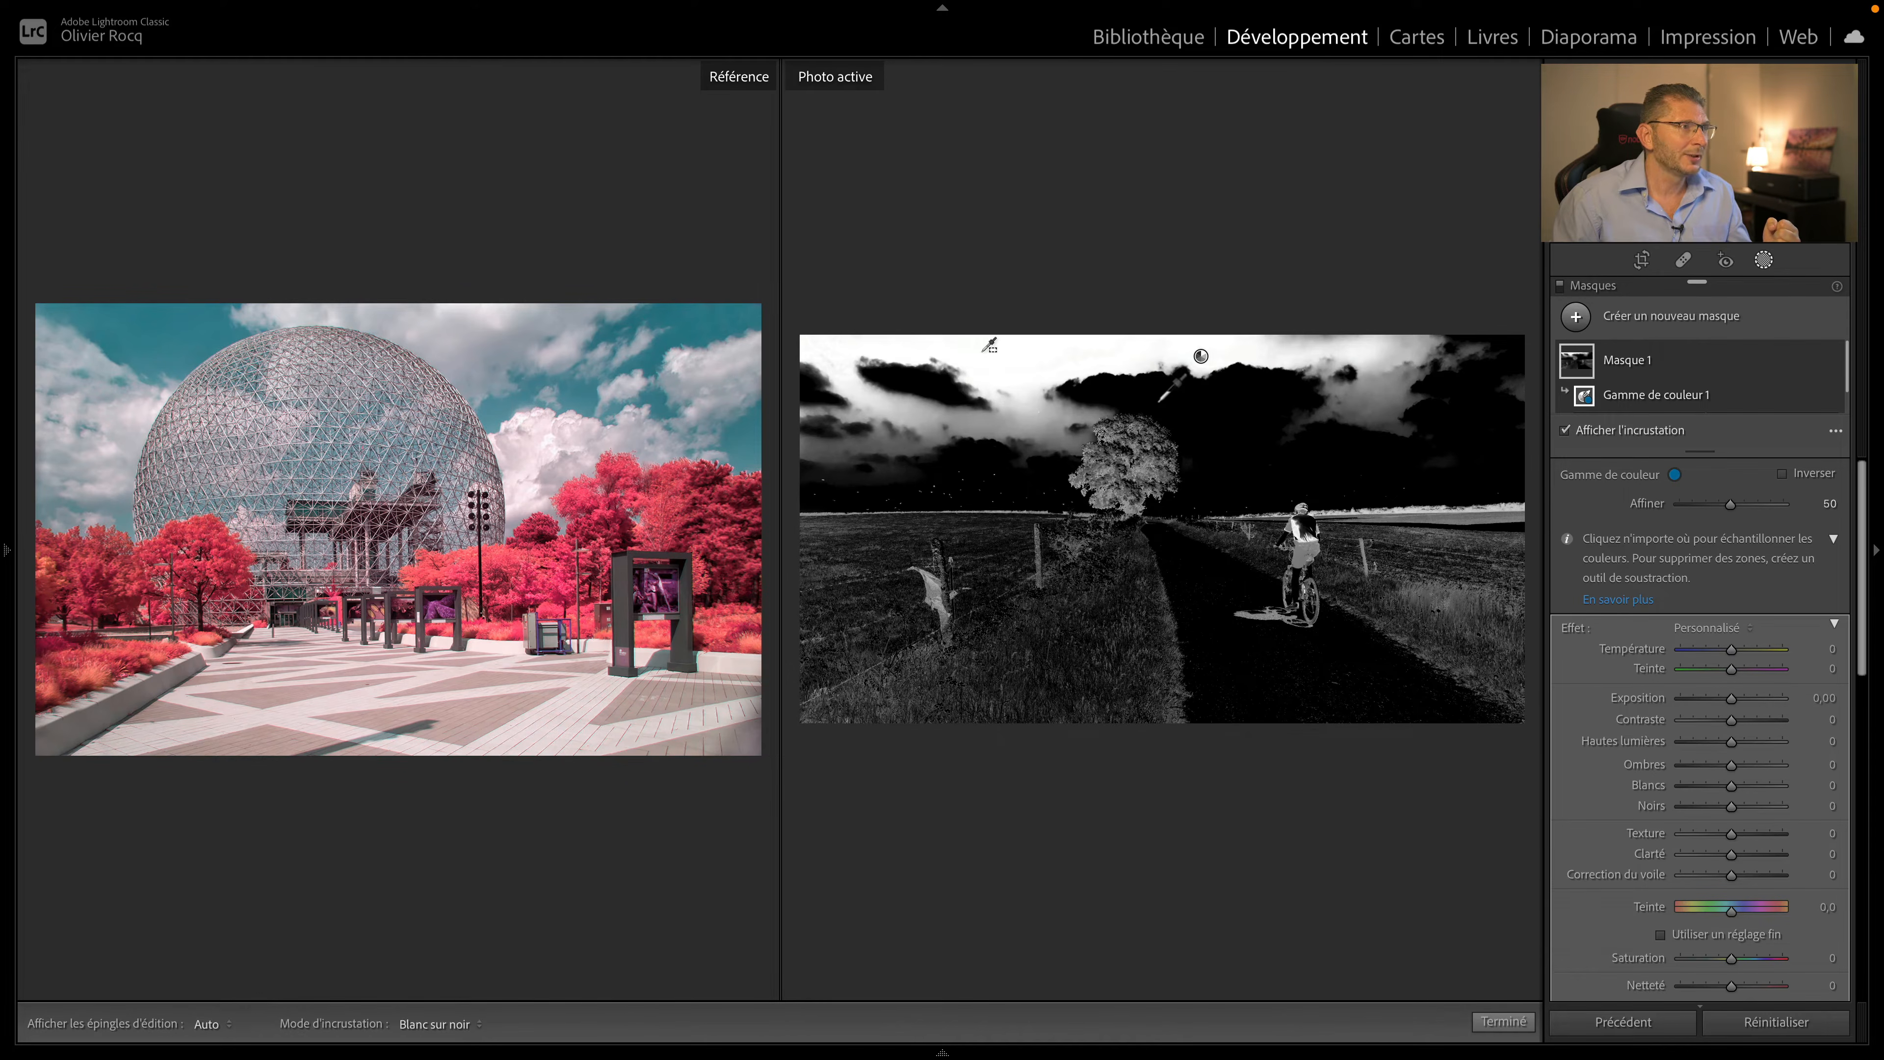
{"action": "key", "text": "o"}
{"action": "key", "text": "o"}
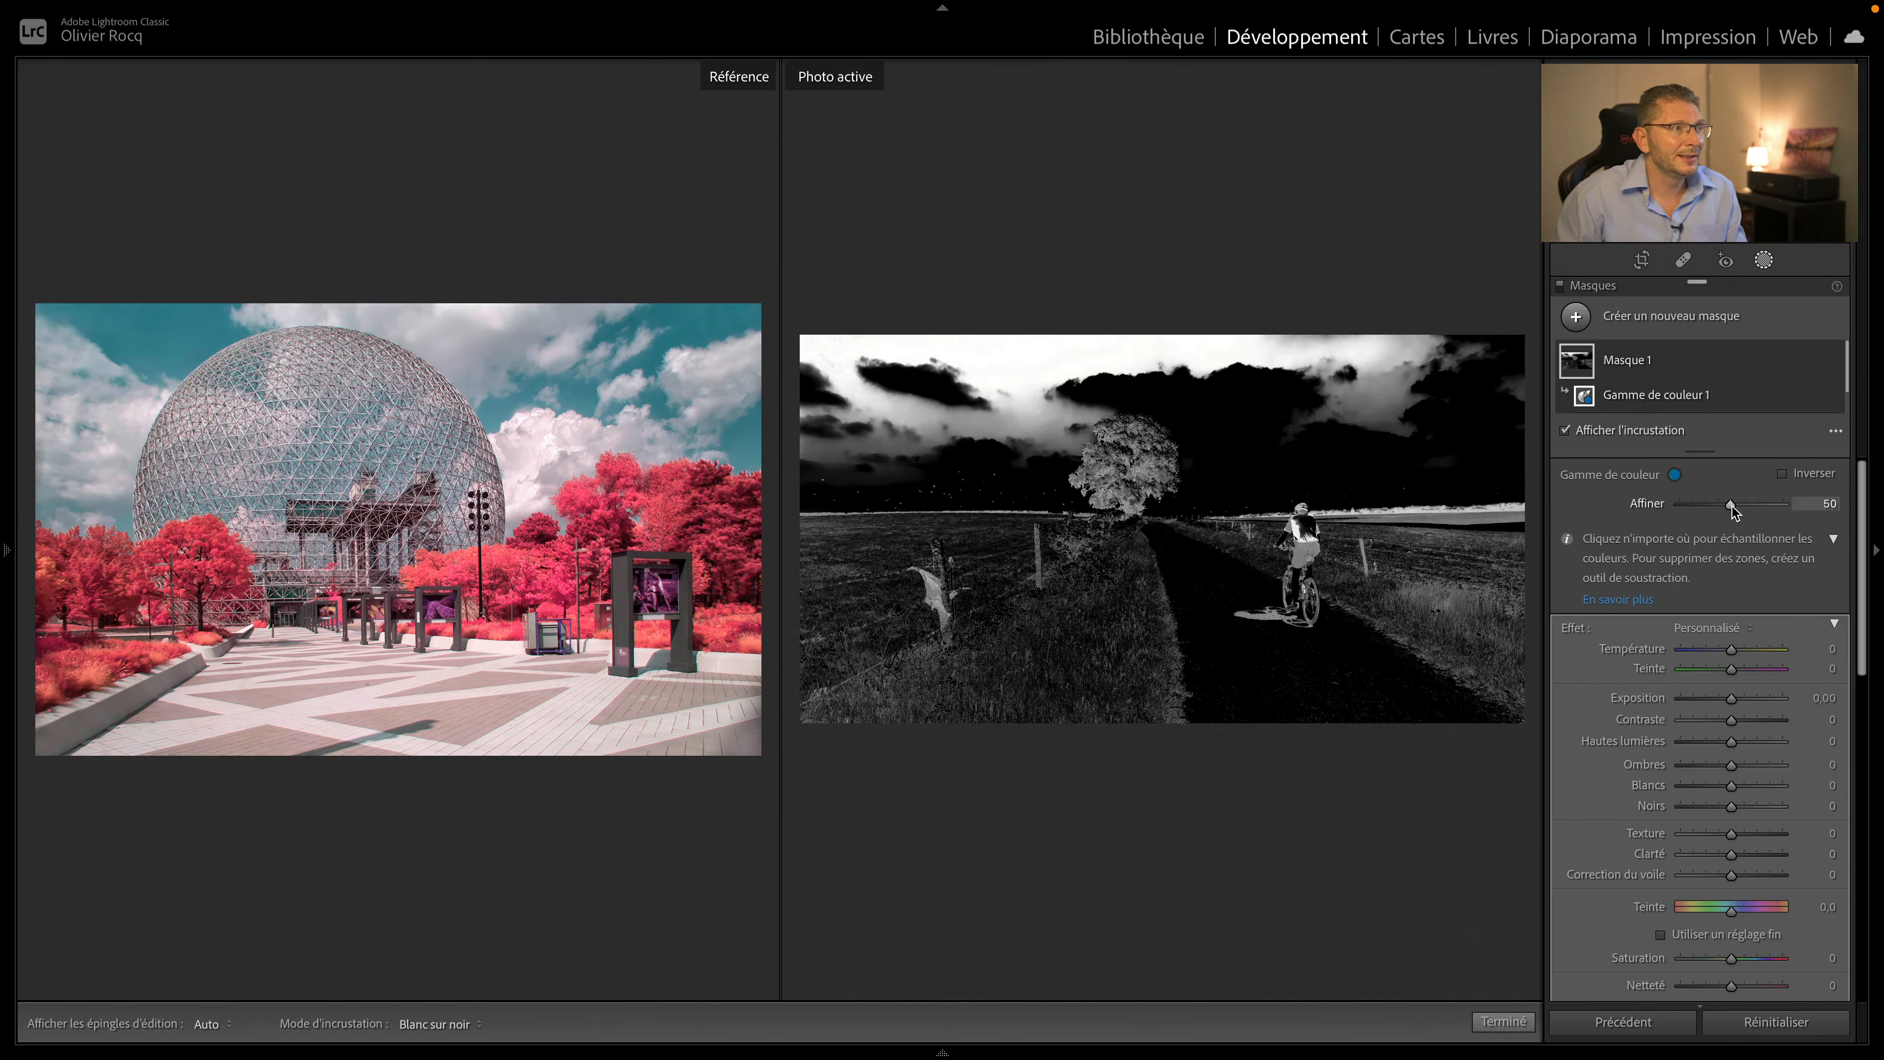
{"action": "mouse_move", "coordinate": [1733, 507]}
{"action": "left_mouse_down"}
{"action": "mouse_move", "coordinate": [1695, 505]}
{"action": "mouse_move", "coordinate": [1742, 505]}
{"action": "left_mouse_up"}
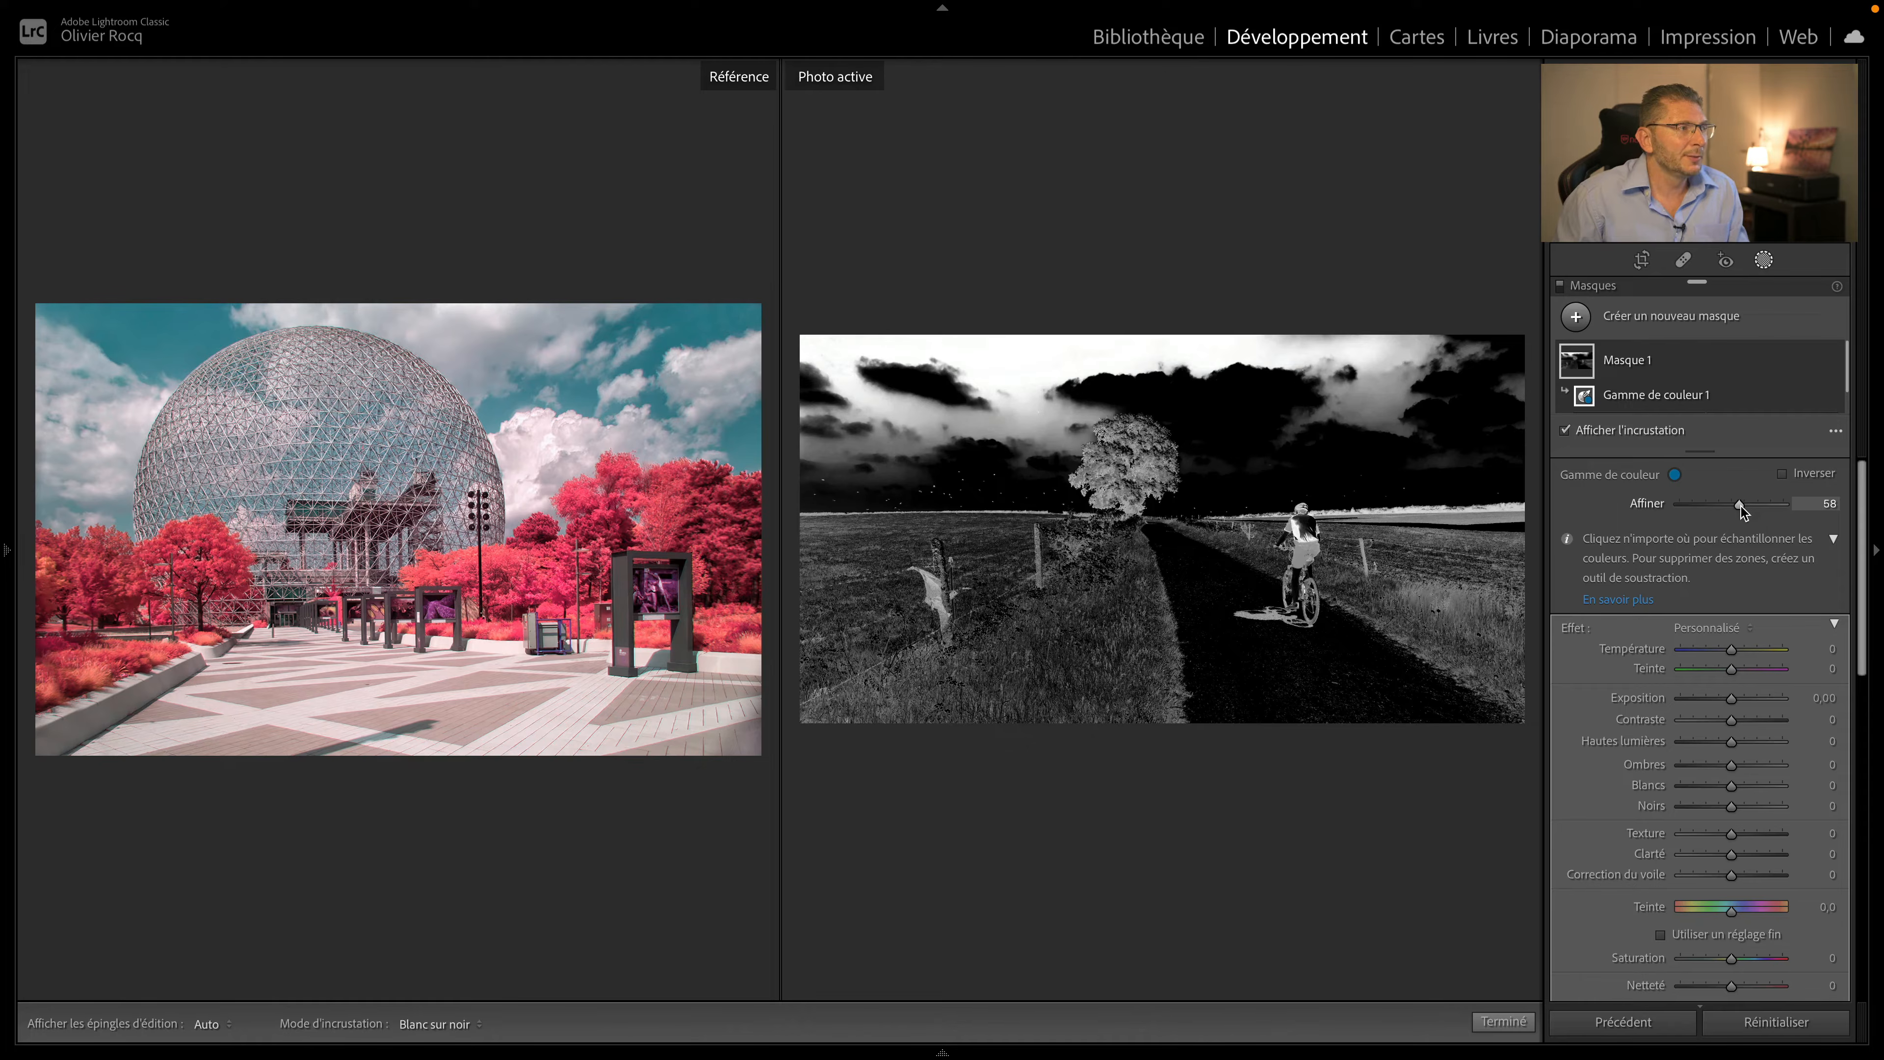
{"action": "left_click_drag", "start_coordinate": [1742, 511], "coordinate": [1748, 505]}
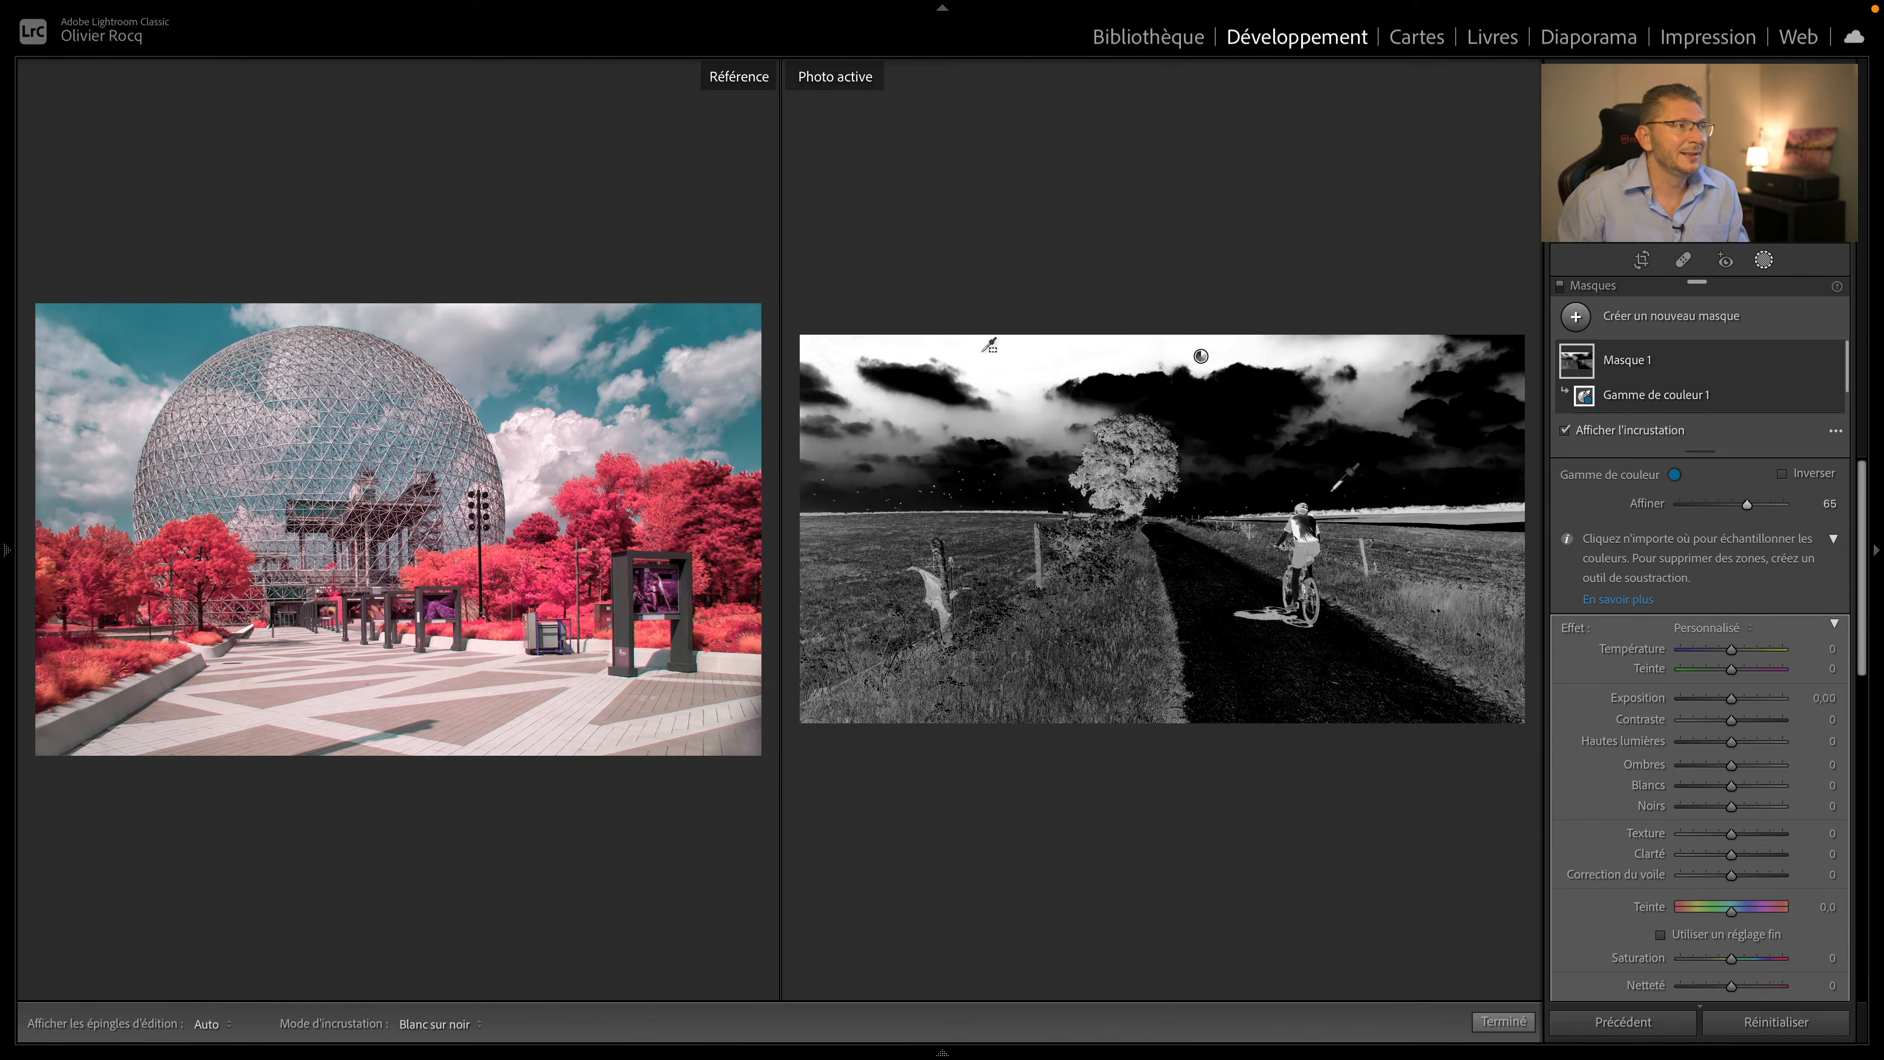
{"action": "left_click", "coordinate": [1576, 318]}
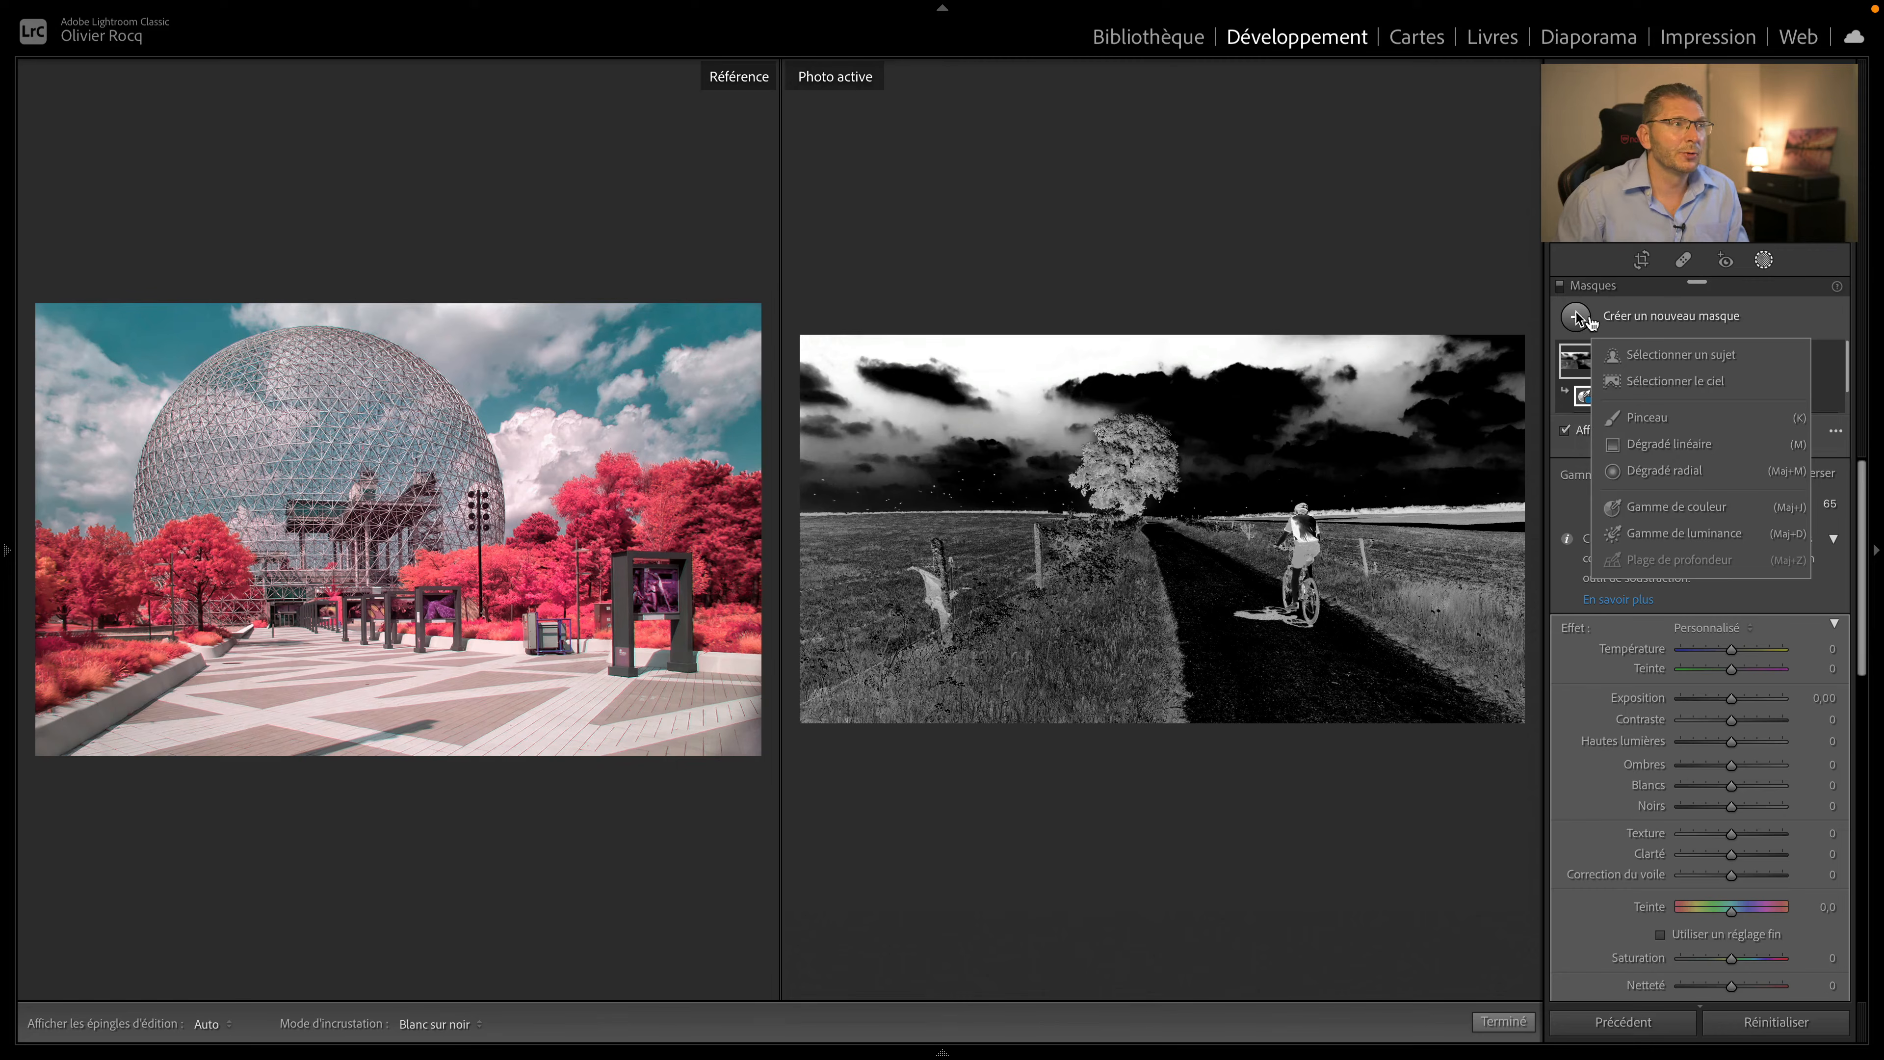
{"action": "left_click", "coordinate": [1636, 383]}
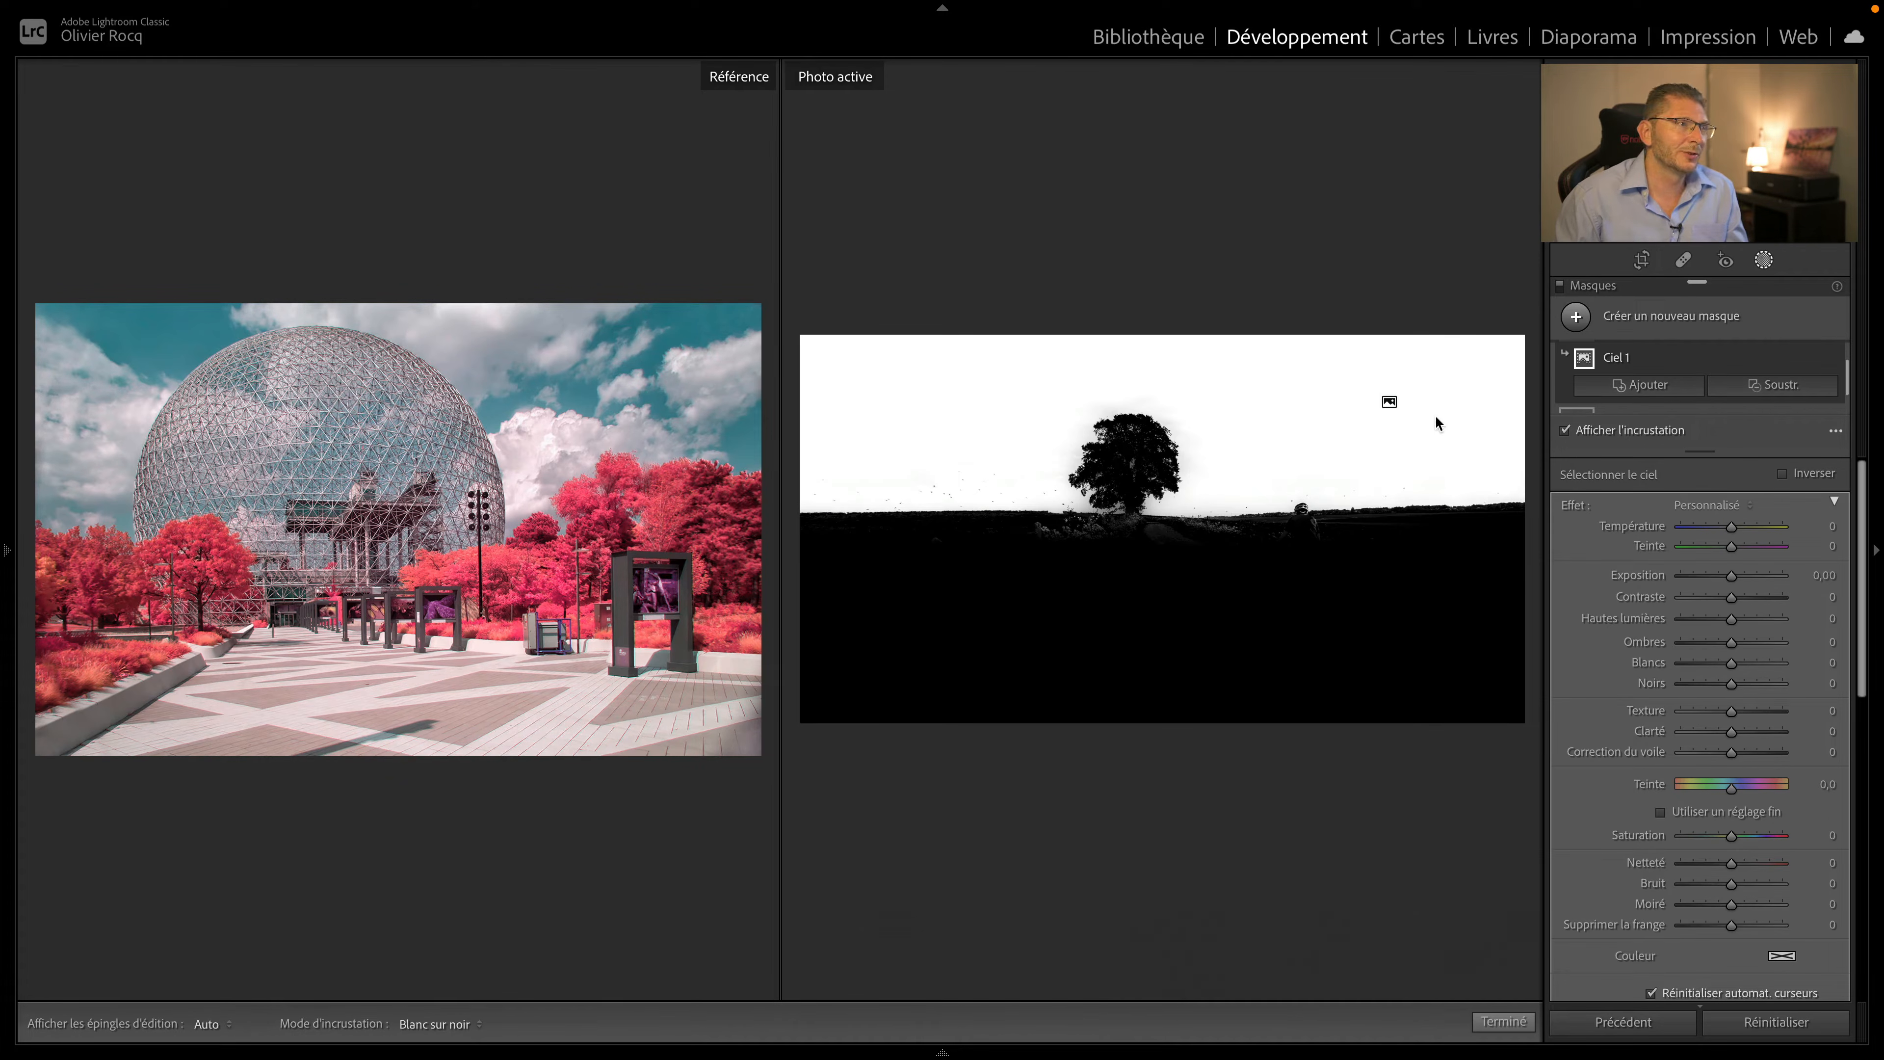
{"action": "left_click", "coordinate": [1626, 351]}
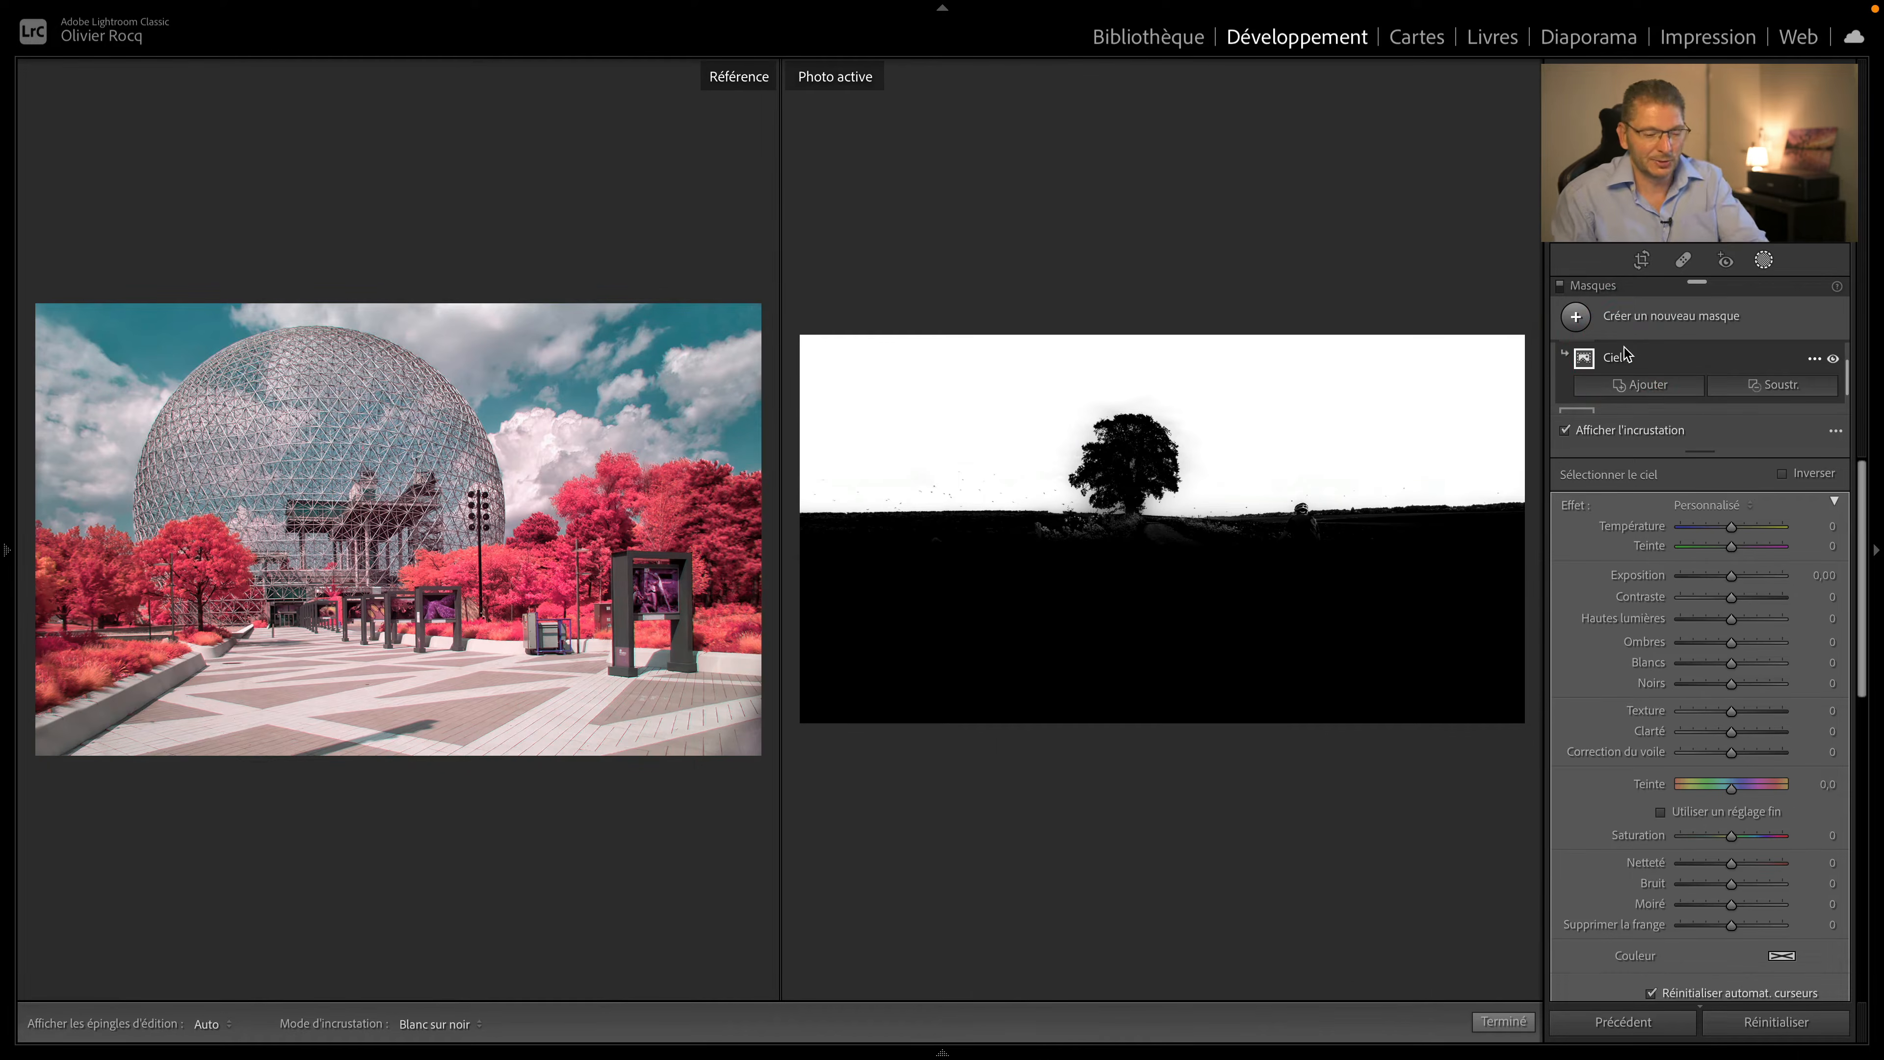
{"action": "key", "text": "BackSpace"}
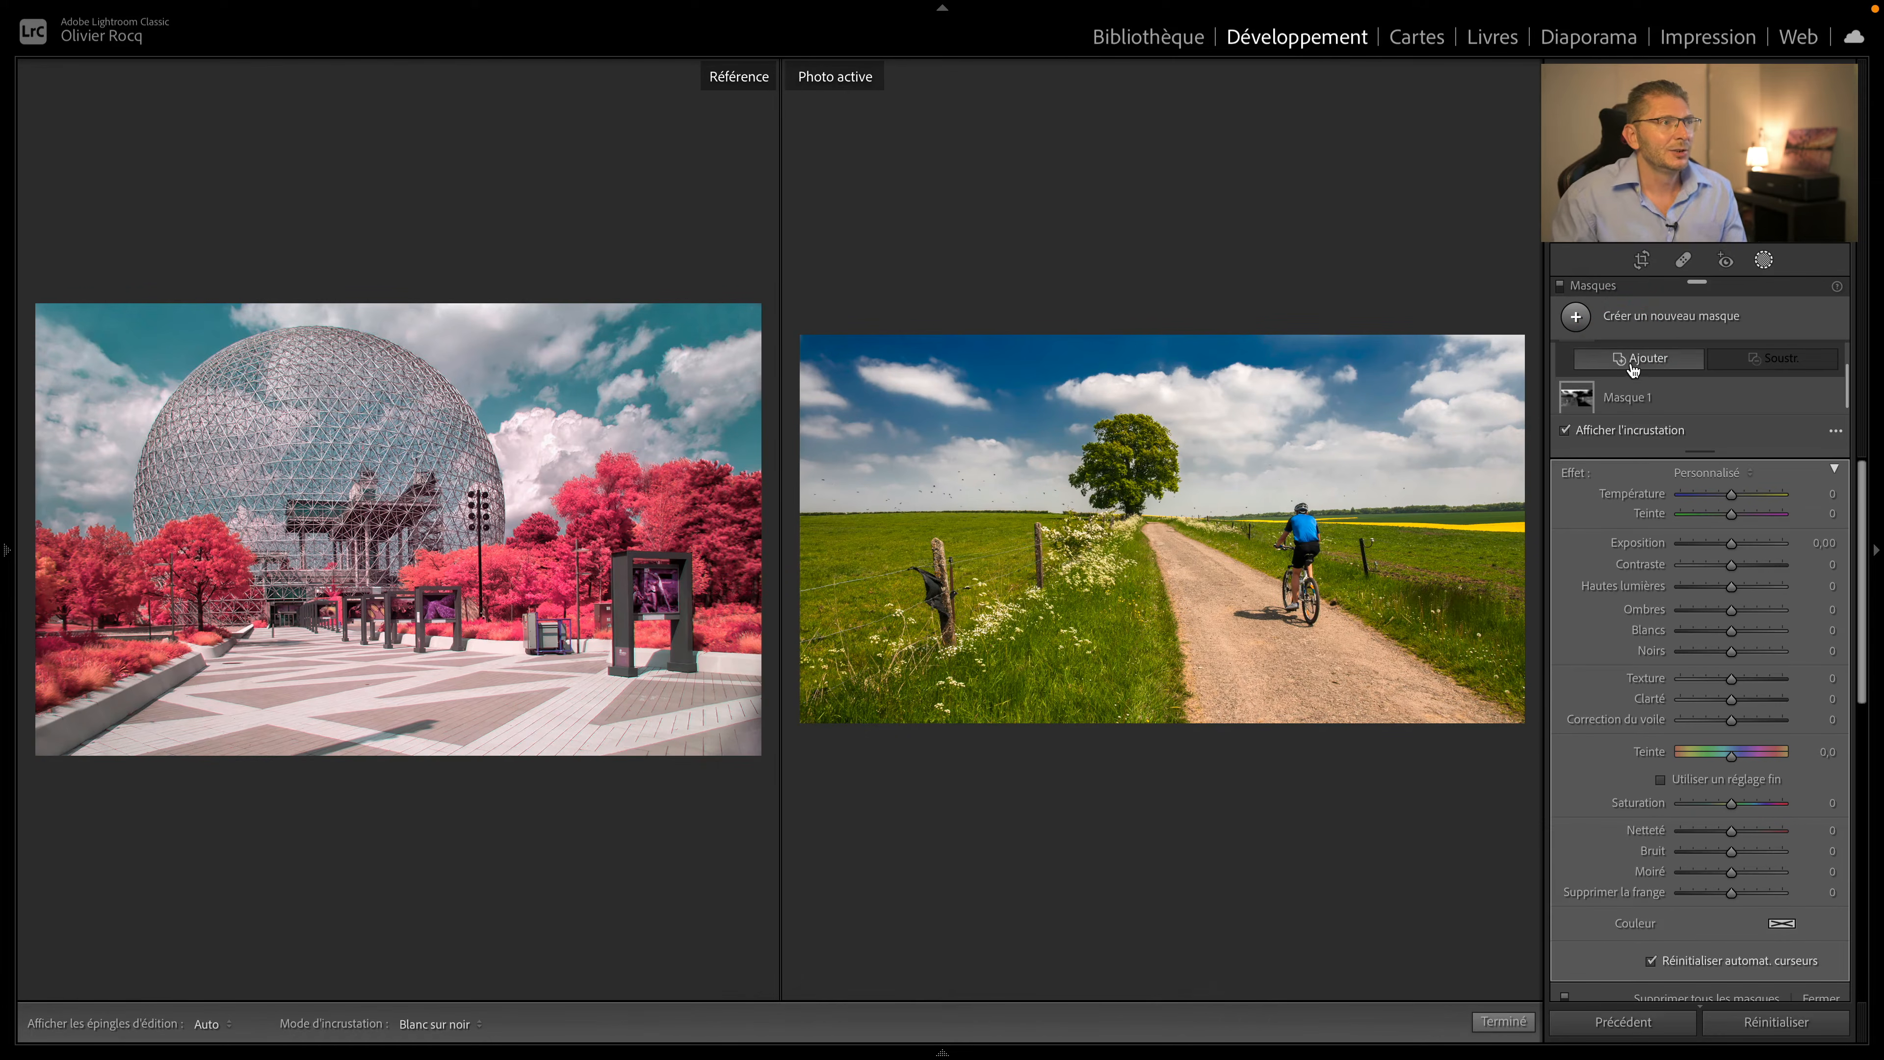
{"action": "left_click", "coordinate": [1632, 394]}
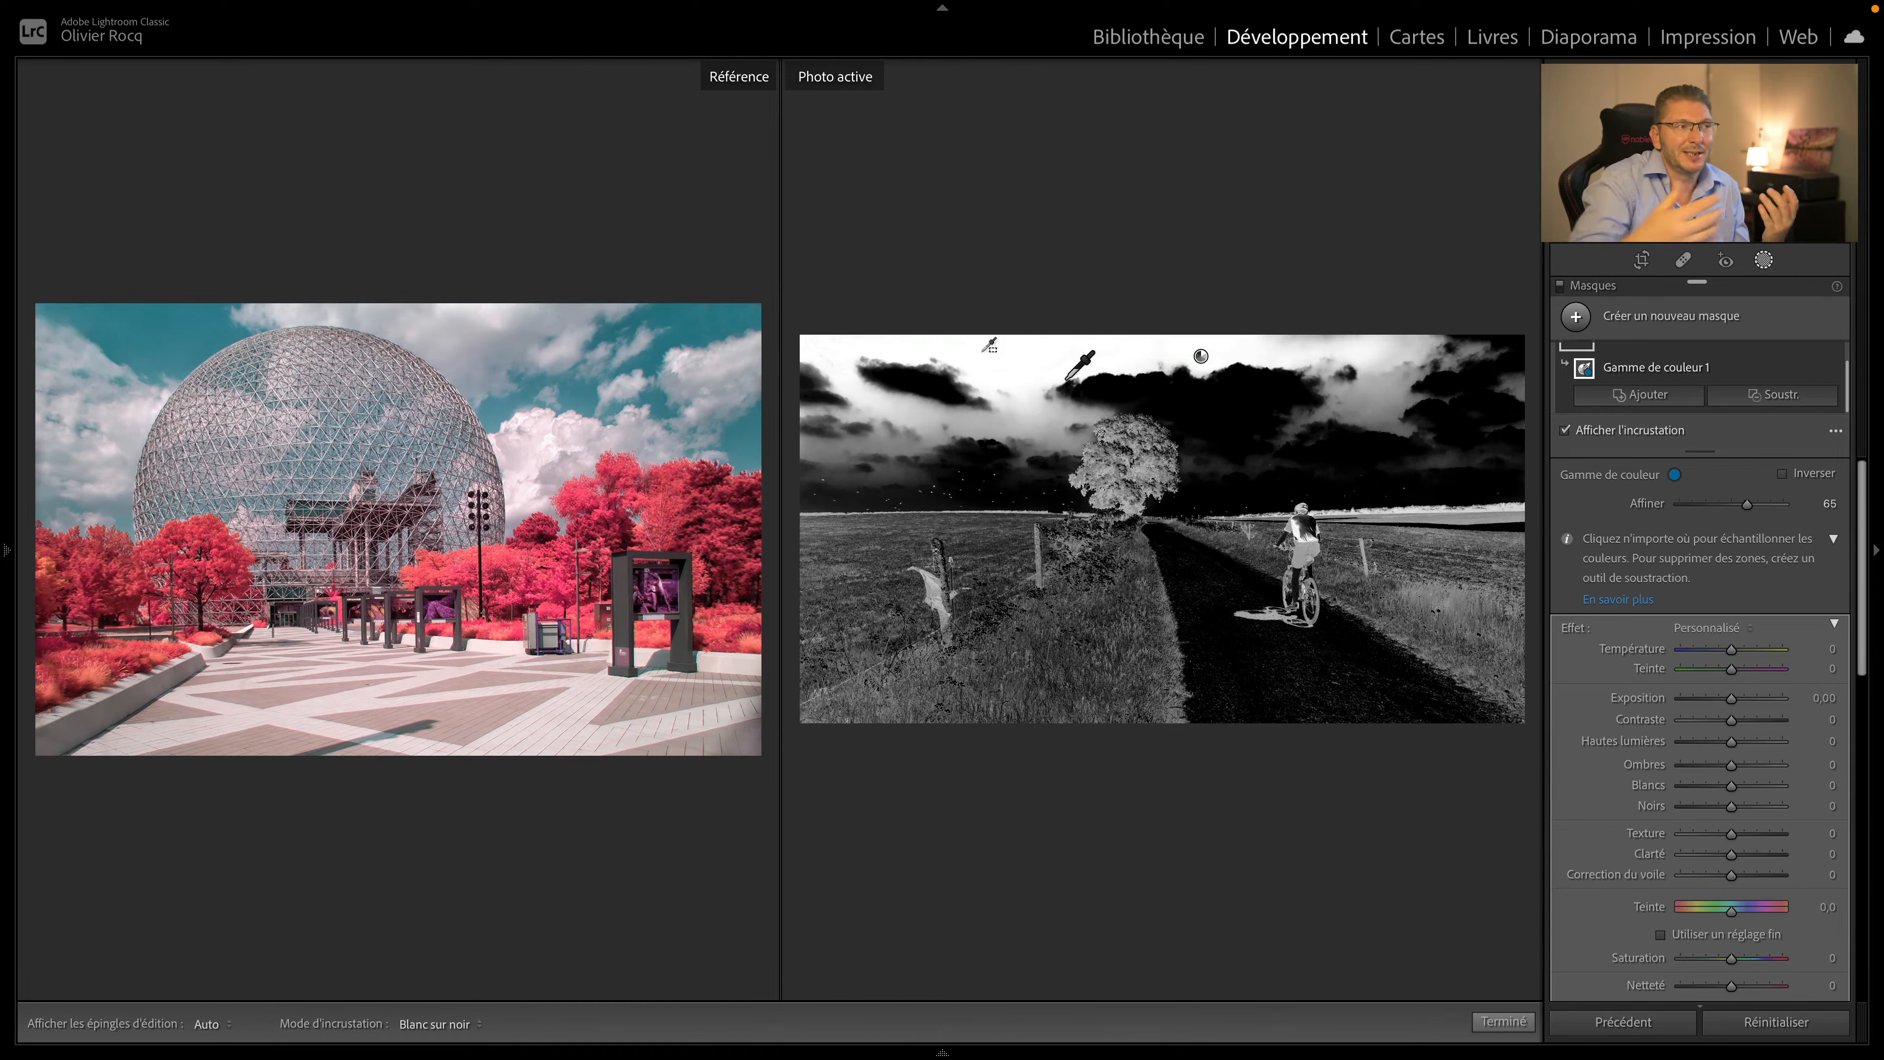
- Intersect the colour range mask with a Sélectionner le ciel selection, and set the colour range's Affiner to 57
{"action": "key", "text": "alt"}
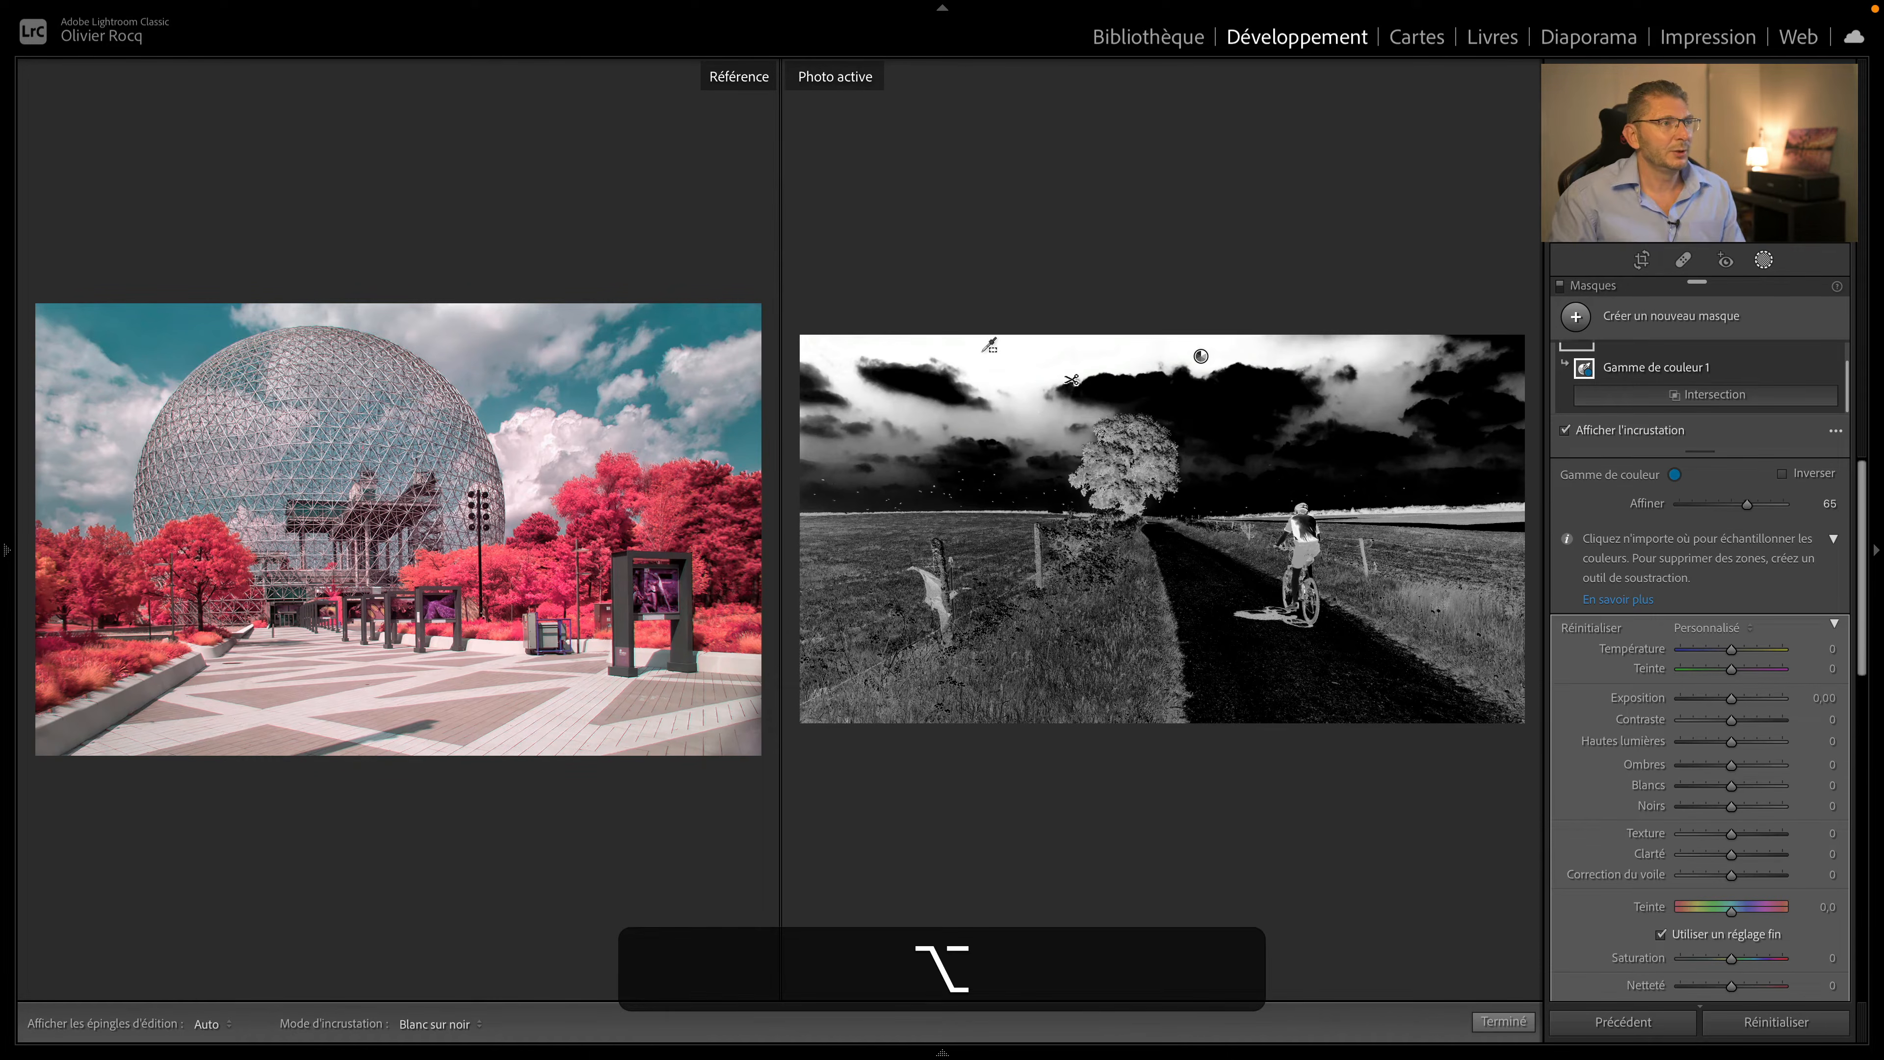
{"action": "left_click", "coordinate": [1729, 395]}
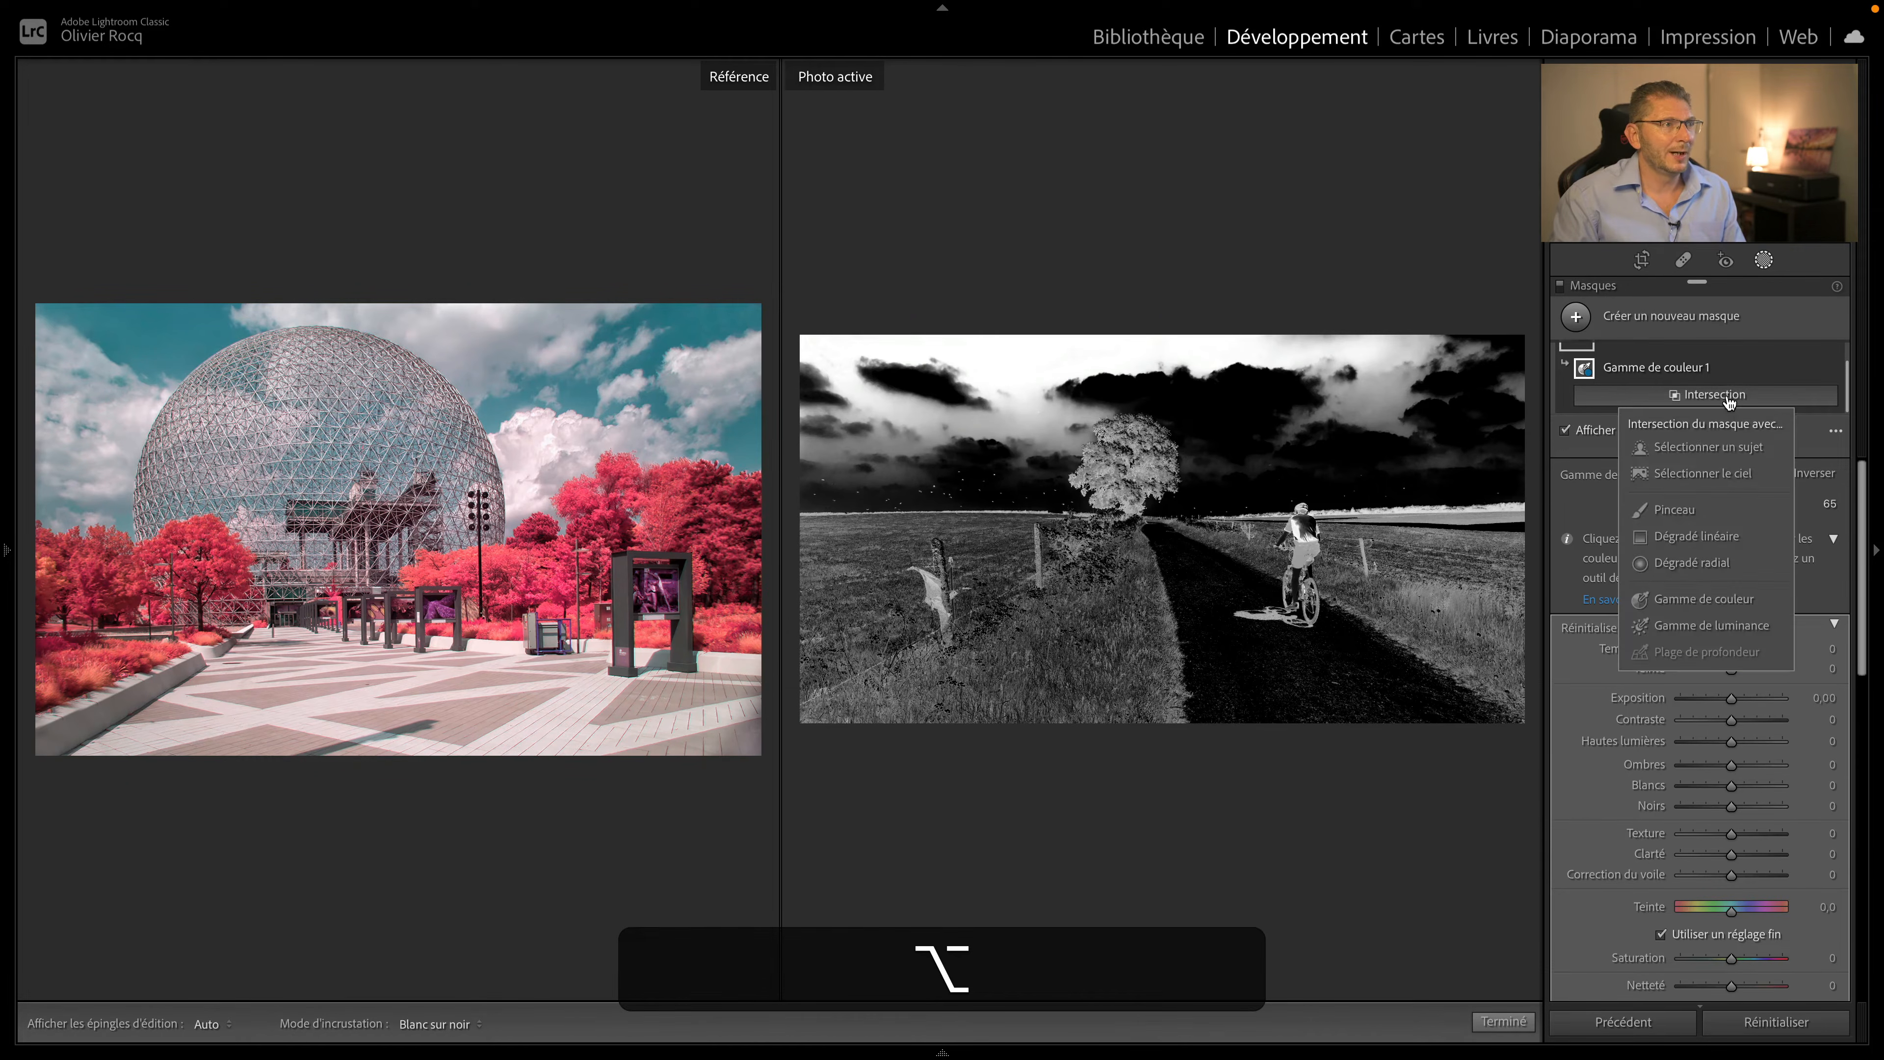
{"action": "left_click", "coordinate": [1702, 475]}
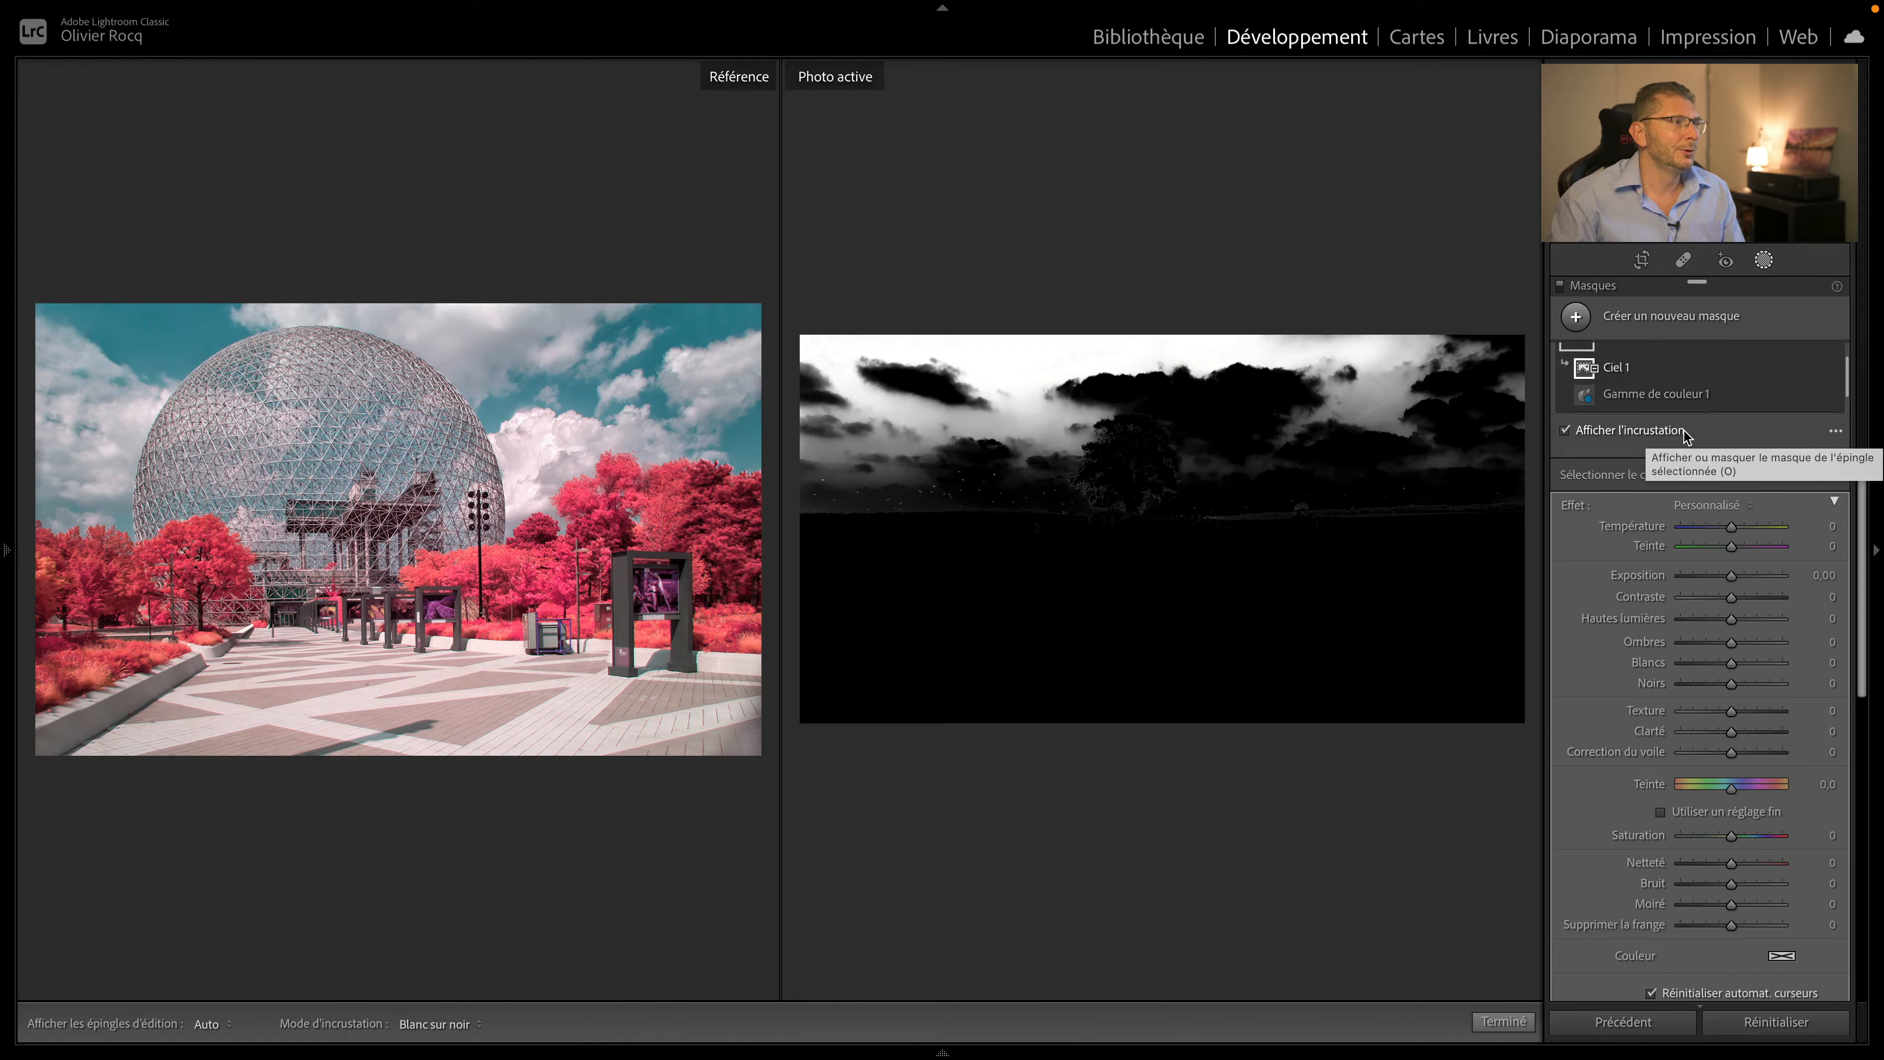
{"action": "left_click", "coordinate": [1658, 394]}
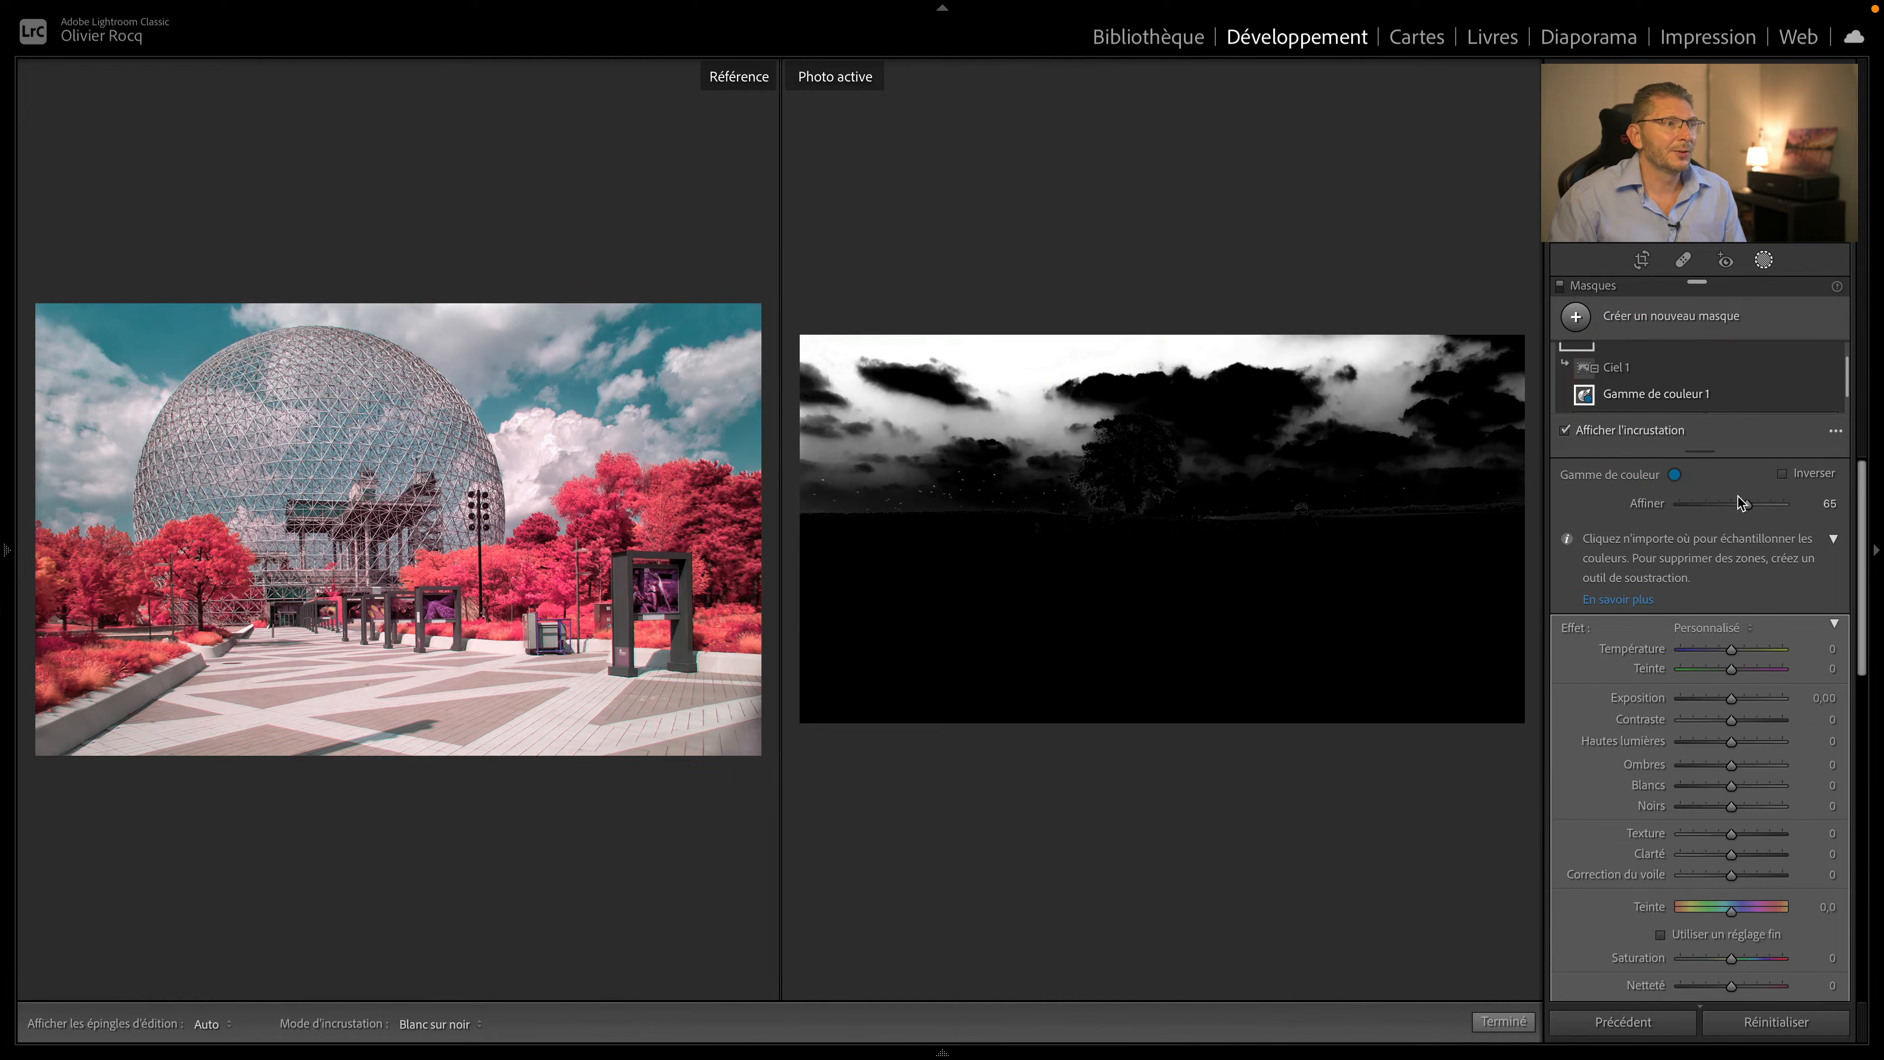
{"action": "left_click_drag", "start_coordinate": [1739, 504], "coordinate": [1740, 506]}
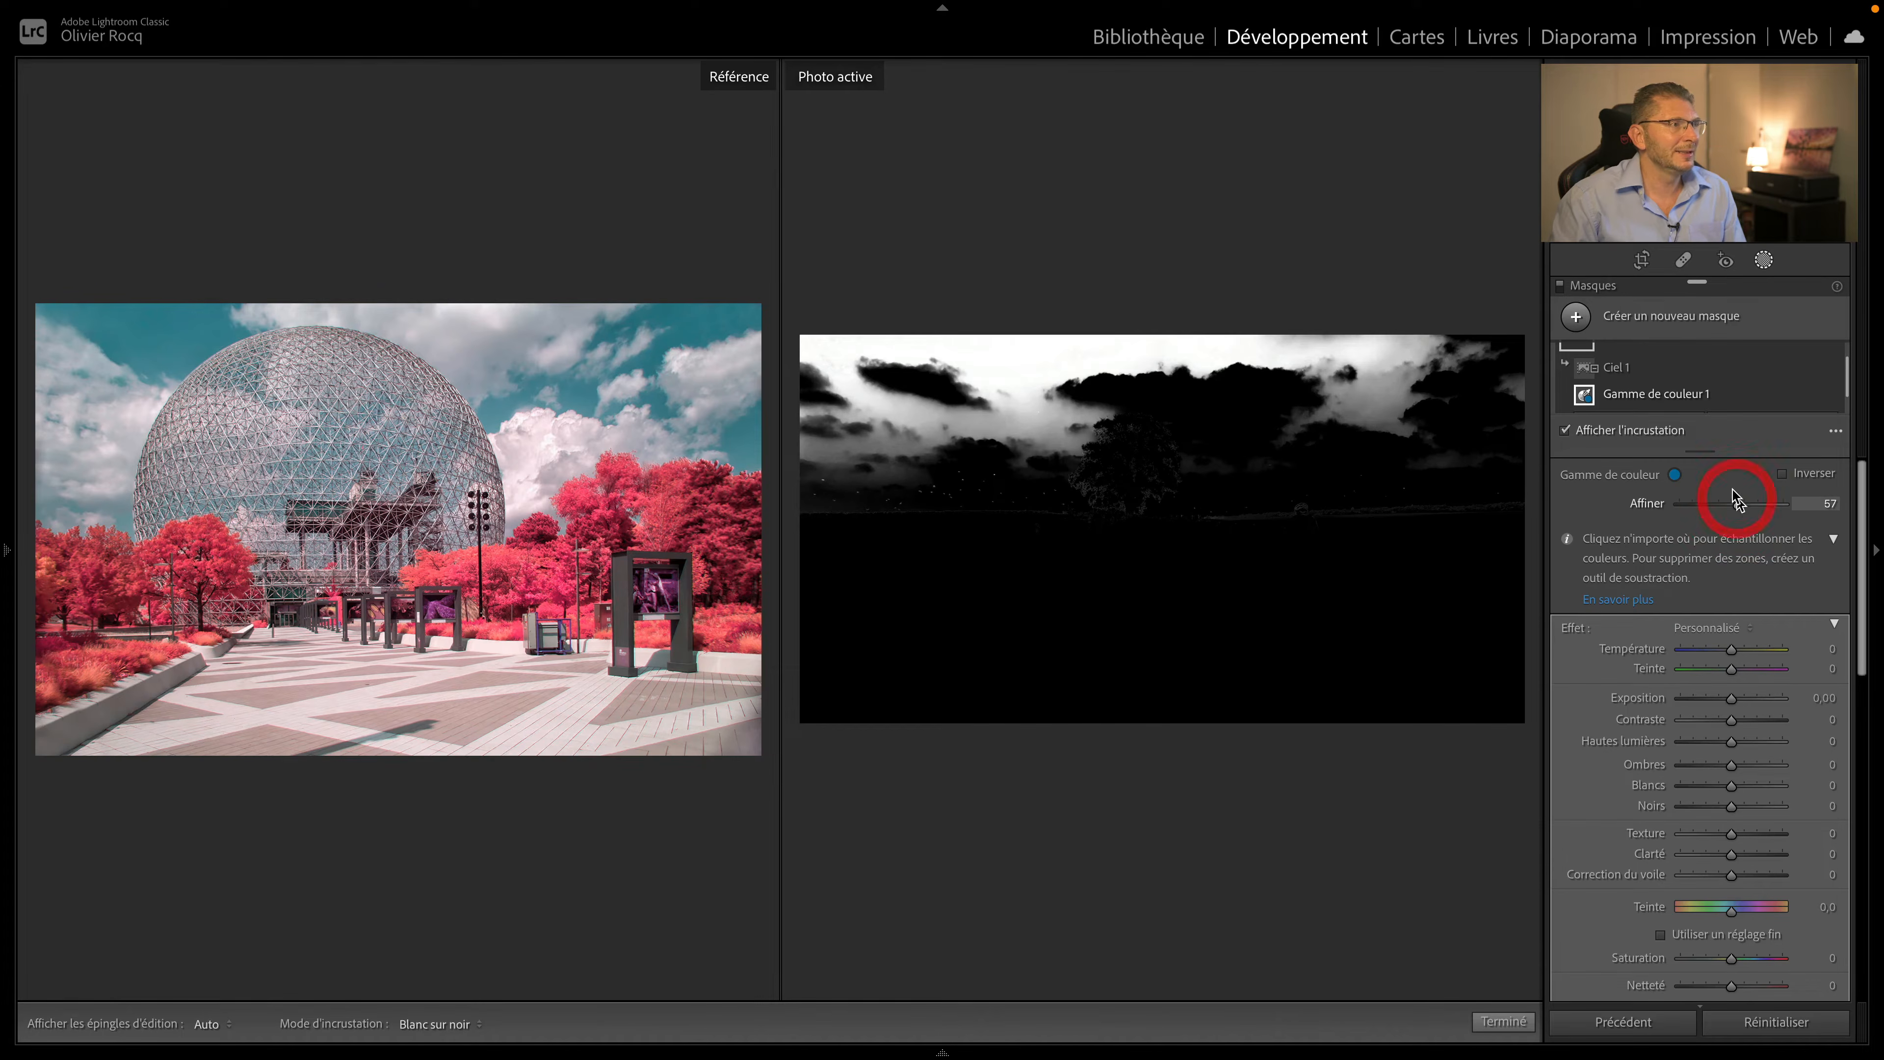
{"action": "key", "text": "o"}
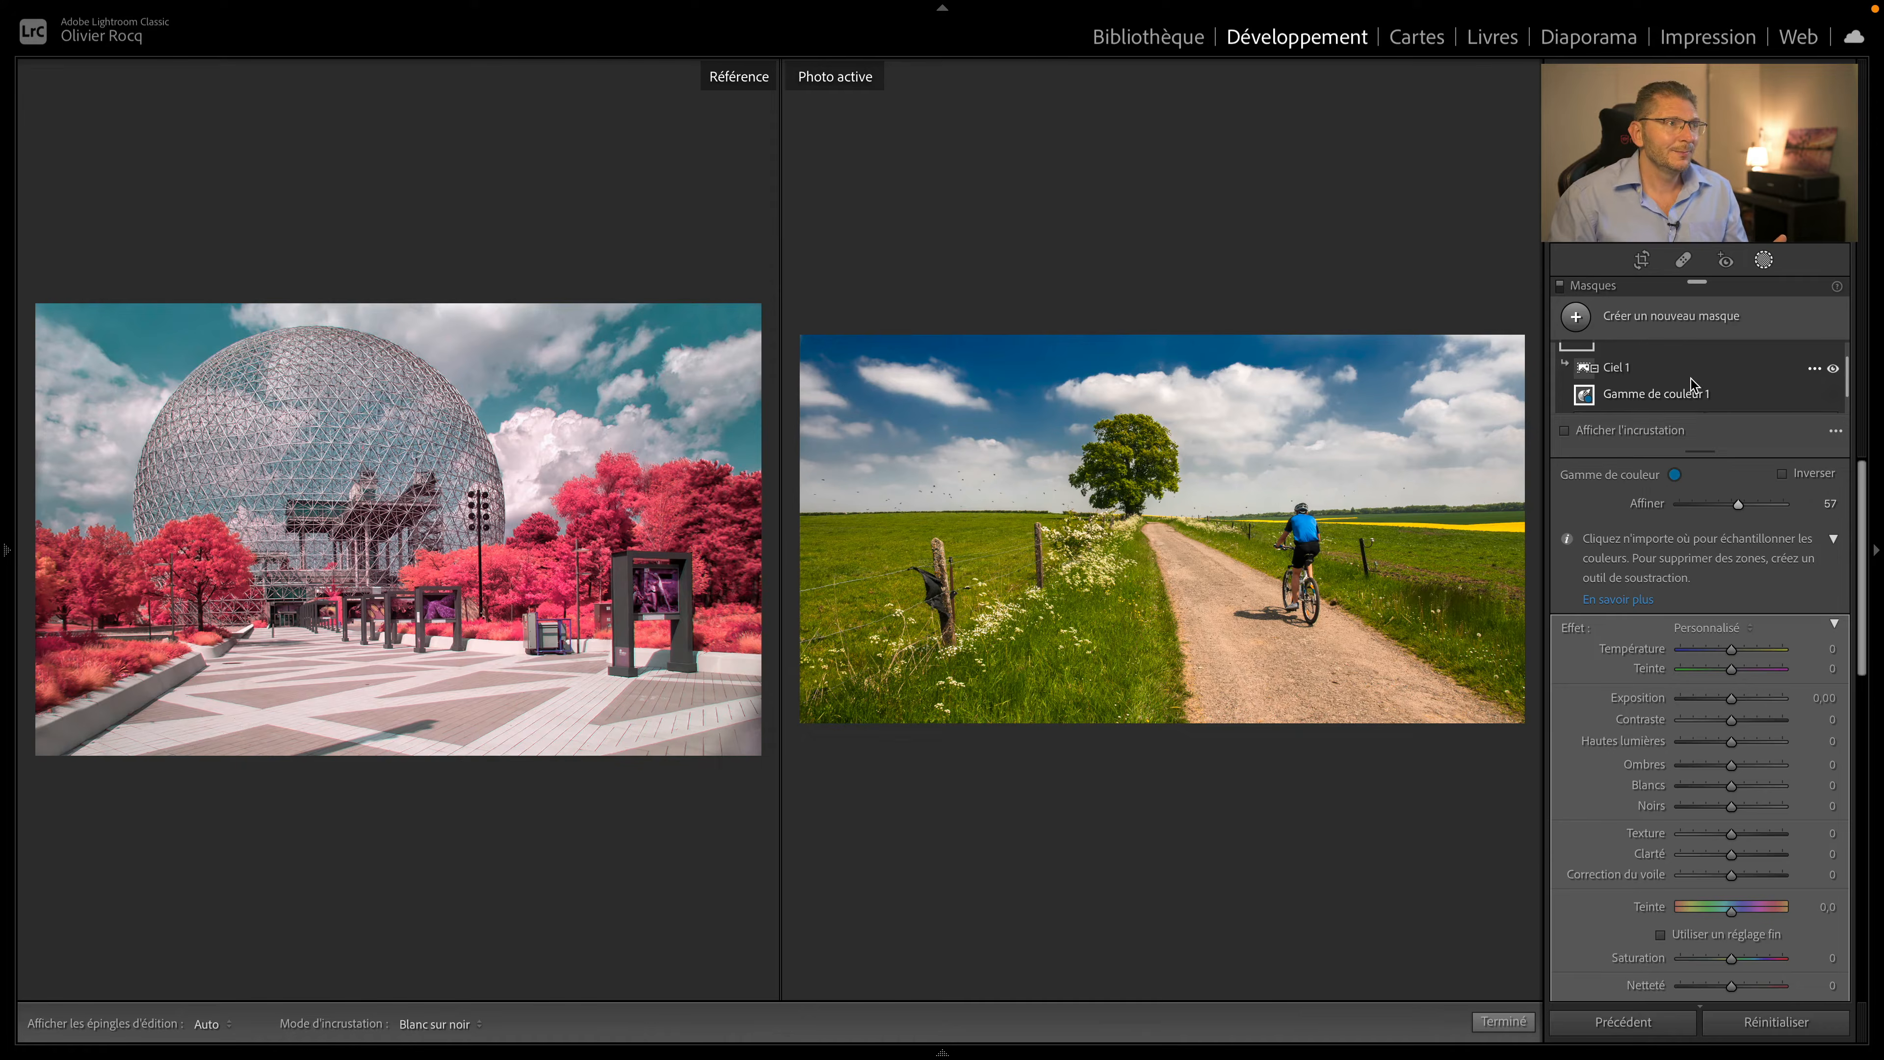
- Rename the intersected sky mask as Ciel
{"action": "double_click", "coordinate": [1643, 364]}
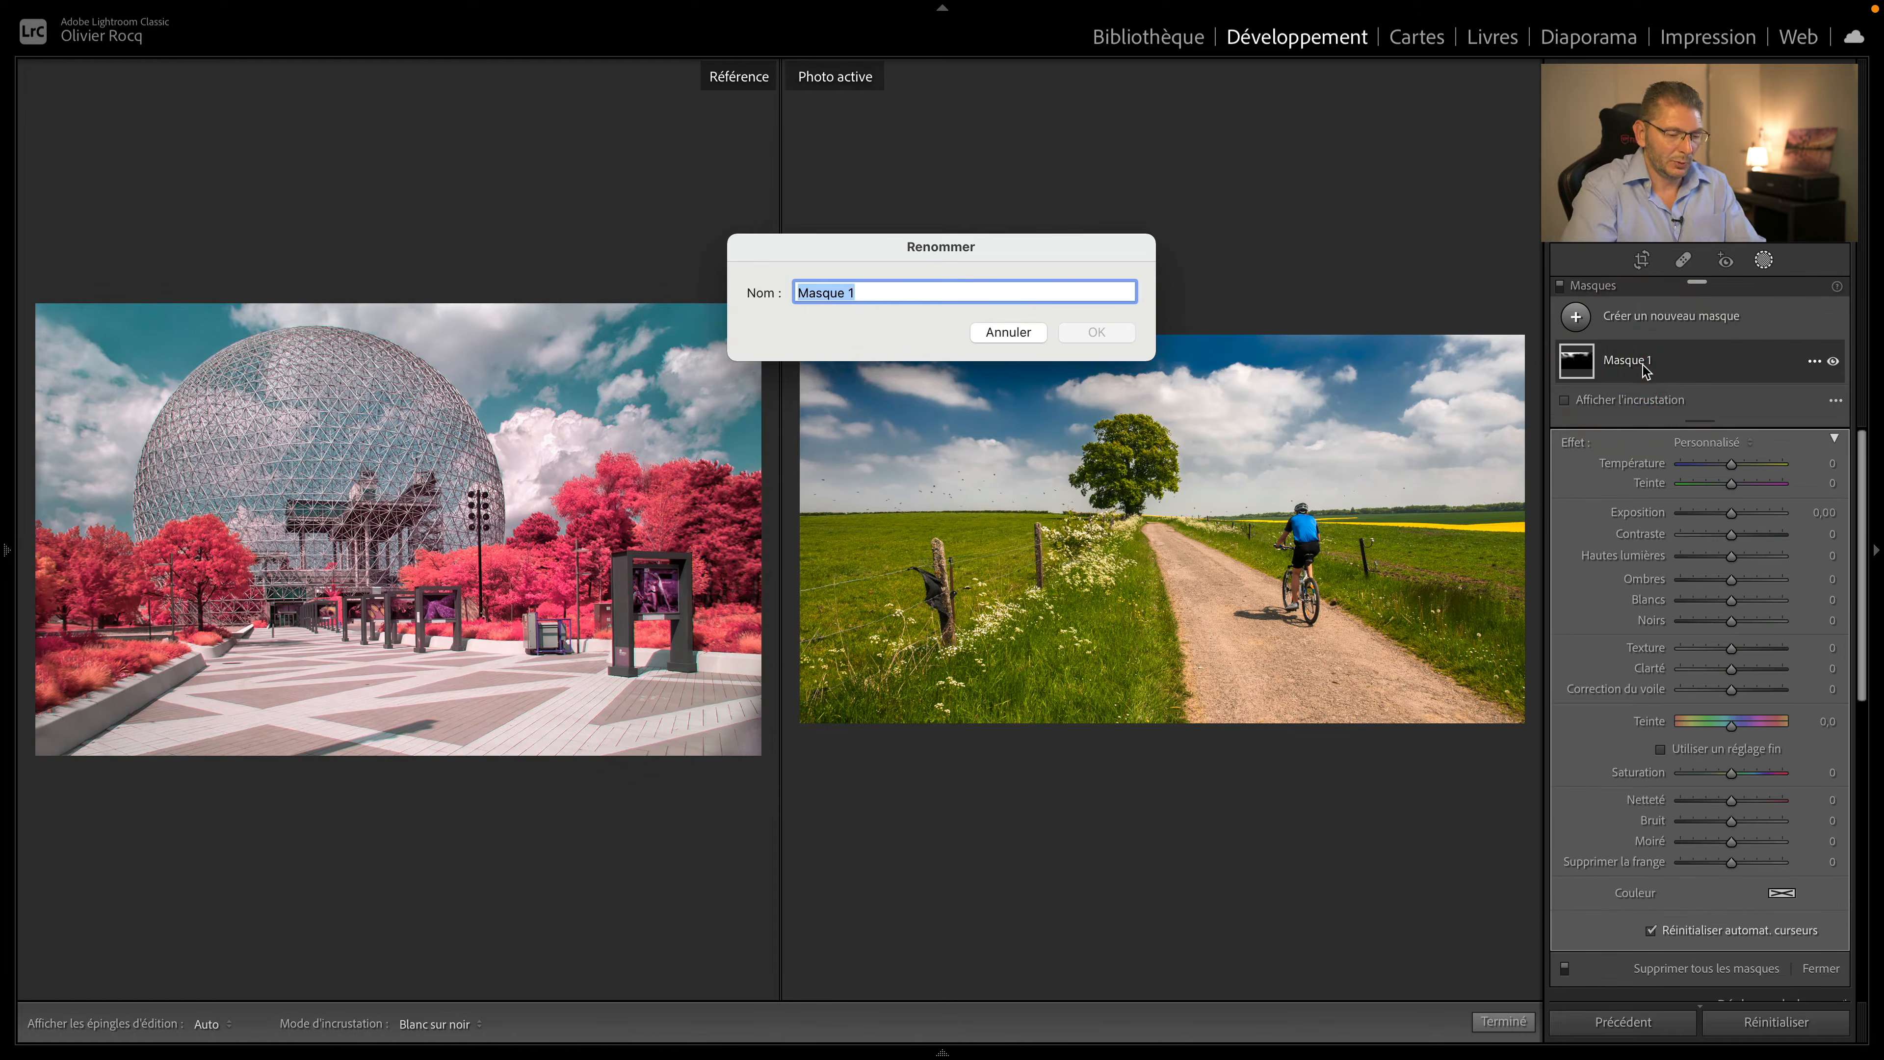
{"action": "type", "text": "Ciel"}
{"action": "key", "text": "Return"}
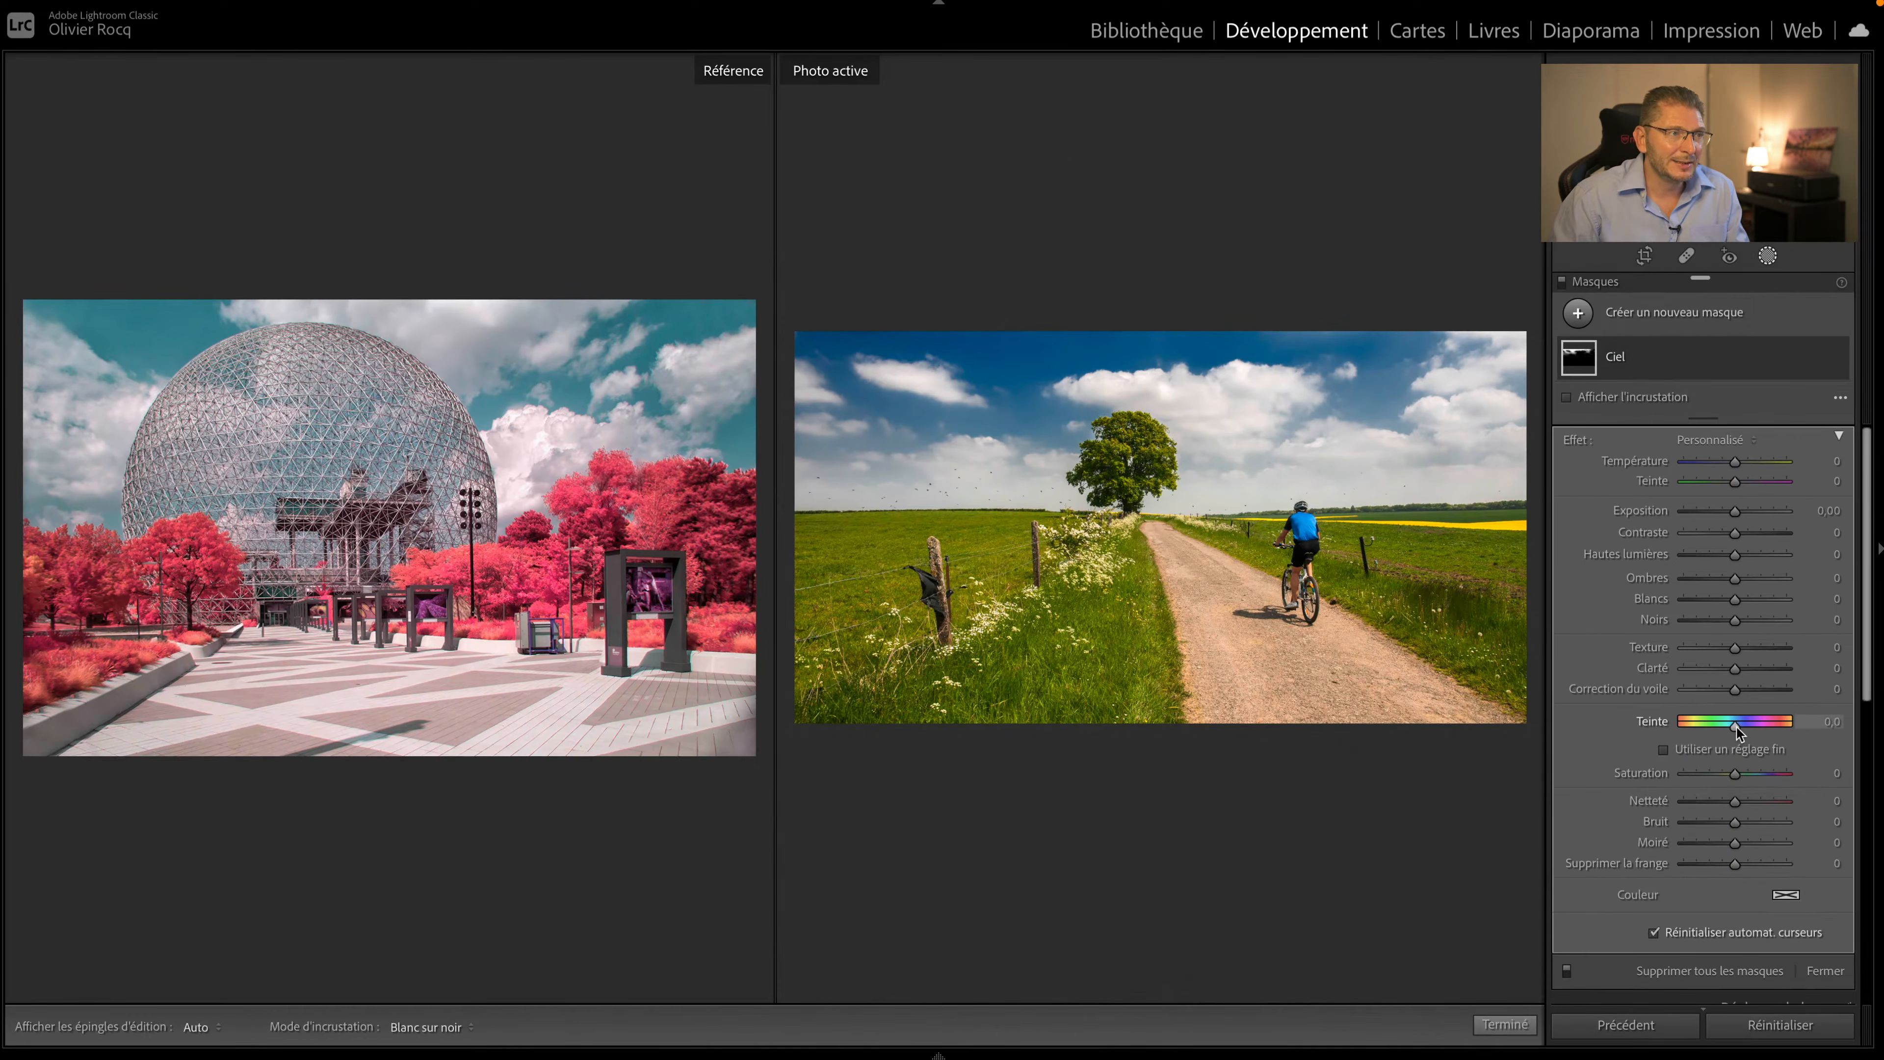
{"action": "left_click_drag", "start_coordinate": [1735, 726], "coordinate": [1706, 727]}
{"action": "left_click_drag", "start_coordinate": [1748, 727], "coordinate": [1786, 727]}
{"action": "double_click", "coordinate": [1656, 725]}
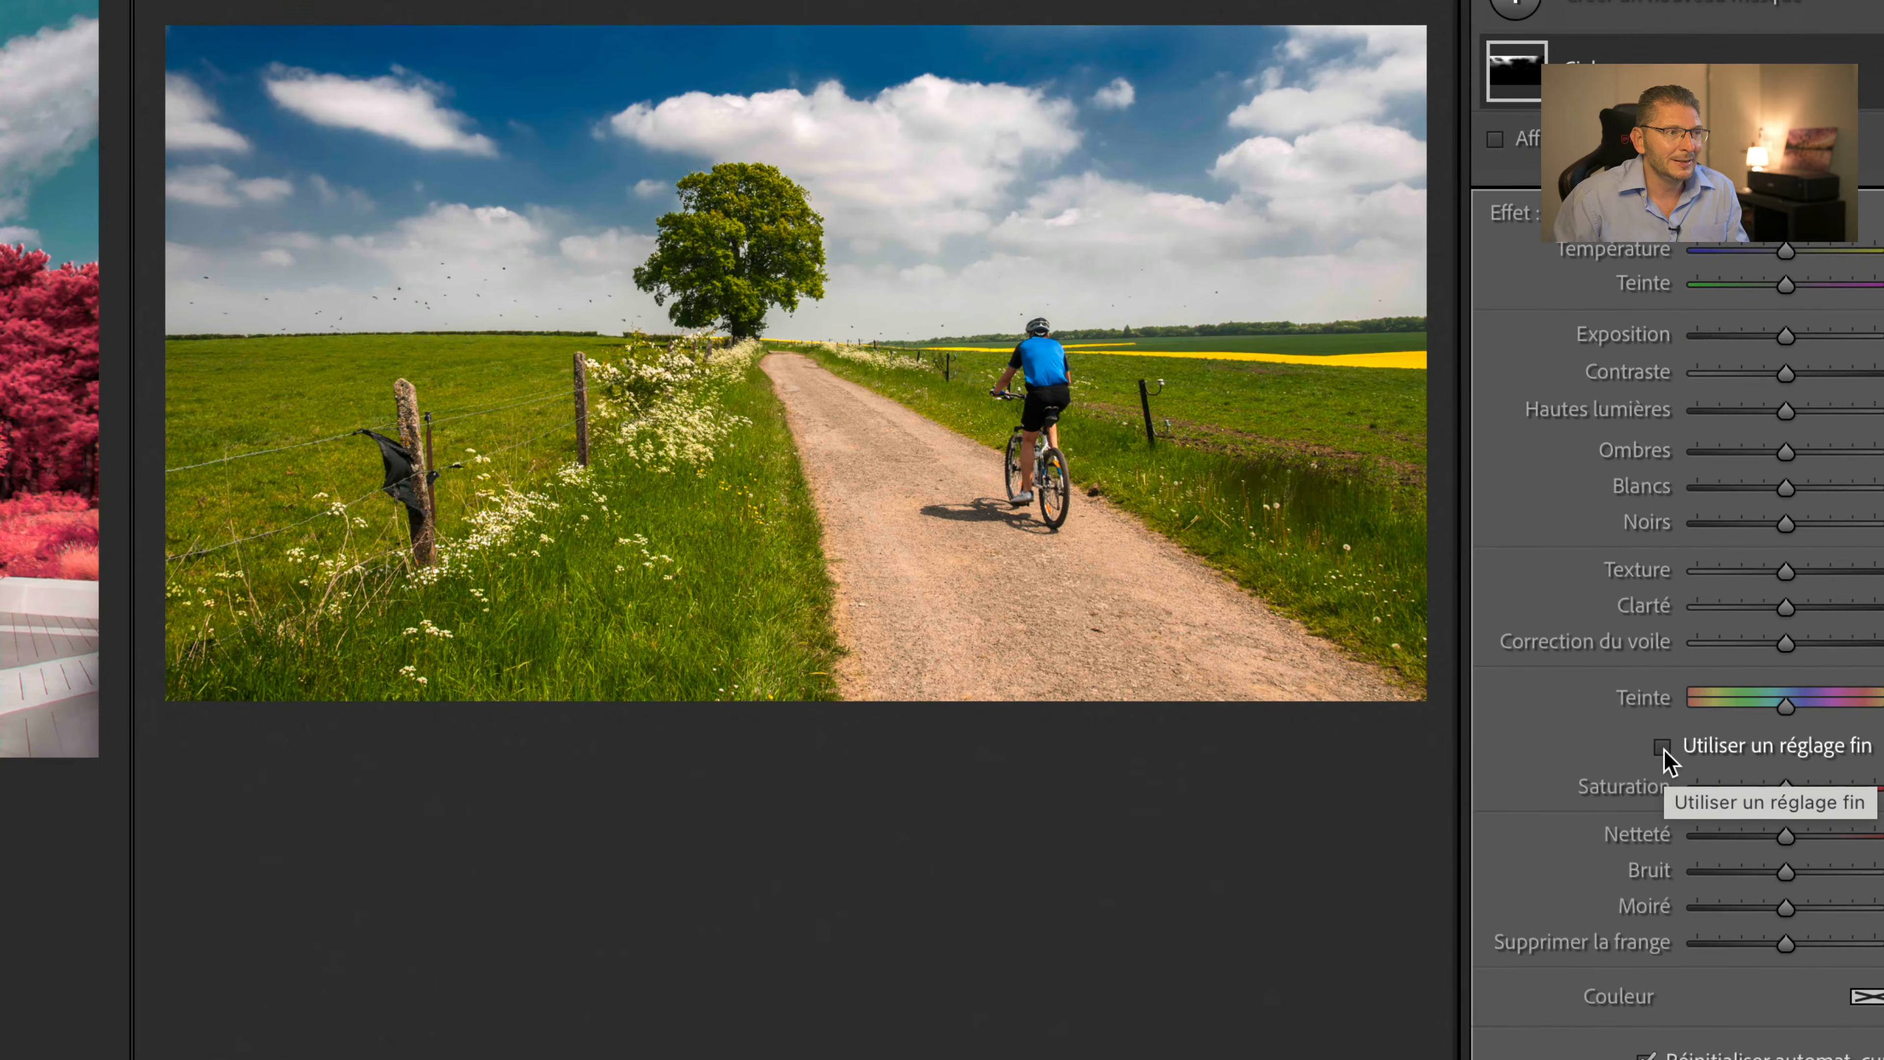
- Enable Utiliser un réglage fin for the Ciel mask and set its Teinte to -22,6
{"action": "left_click", "coordinate": [1663, 747]}
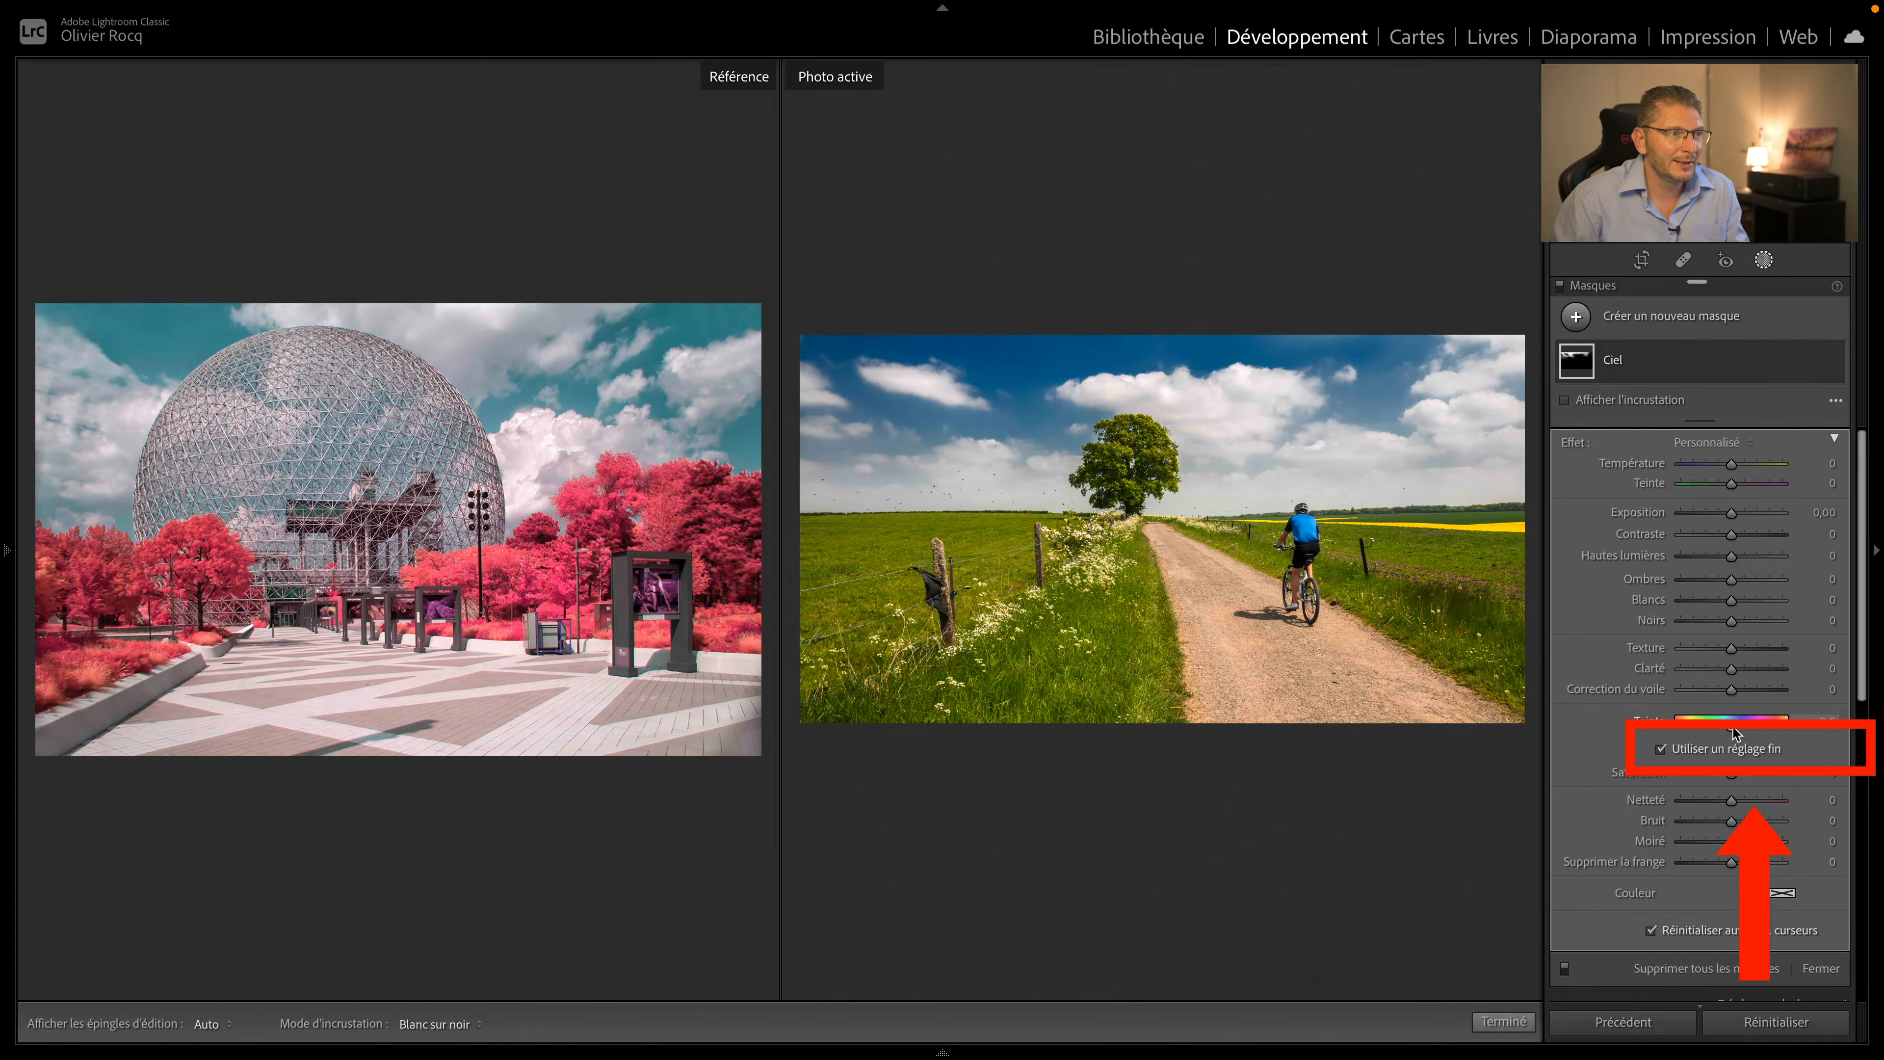
{"action": "left_click_drag", "start_coordinate": [1728, 727], "coordinate": [1644, 726]}
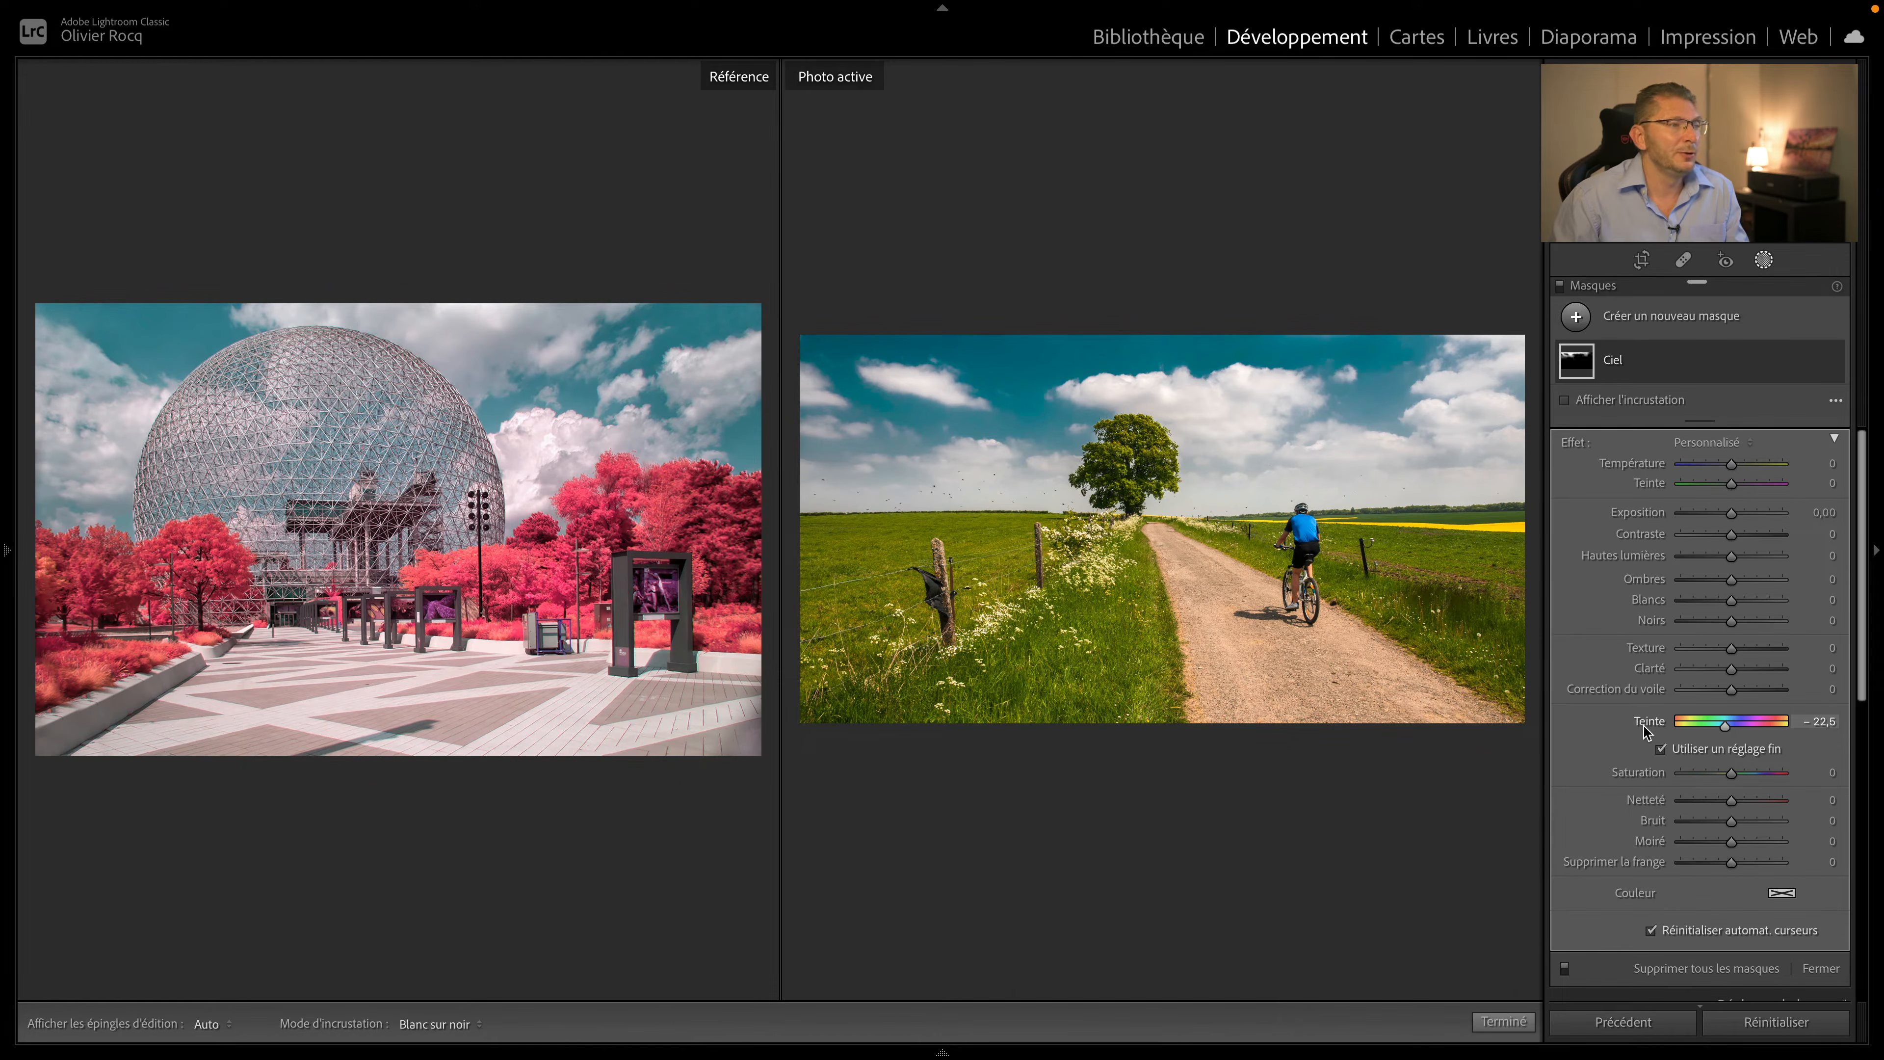
{"action": "left_click_drag", "start_coordinate": [1644, 725], "coordinate": [1642, 726]}
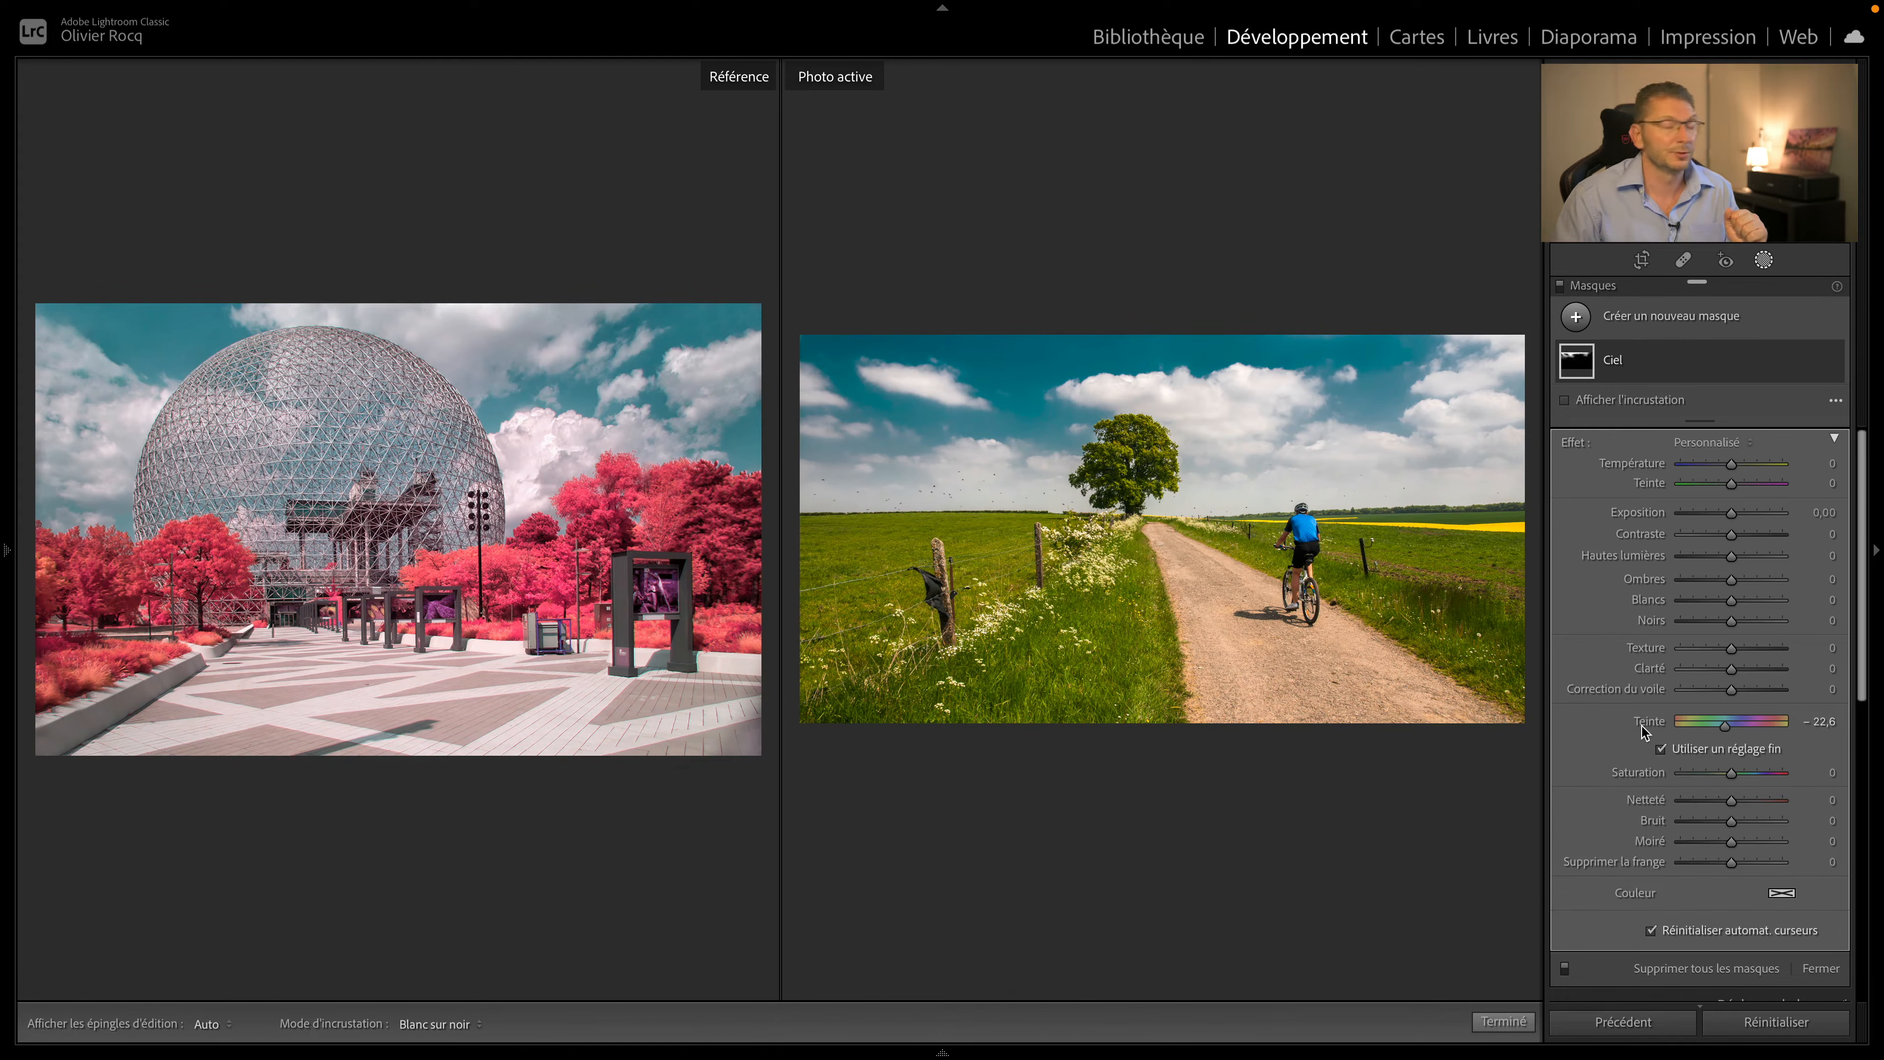
- Adjust the Ciel mask to Saturation -43, Exposition 0,54, Noirs -8 and Teinte -23,3, leaving Blancs at 0
{"action": "left_click_drag", "start_coordinate": [1731, 773], "coordinate": [1708, 773]}
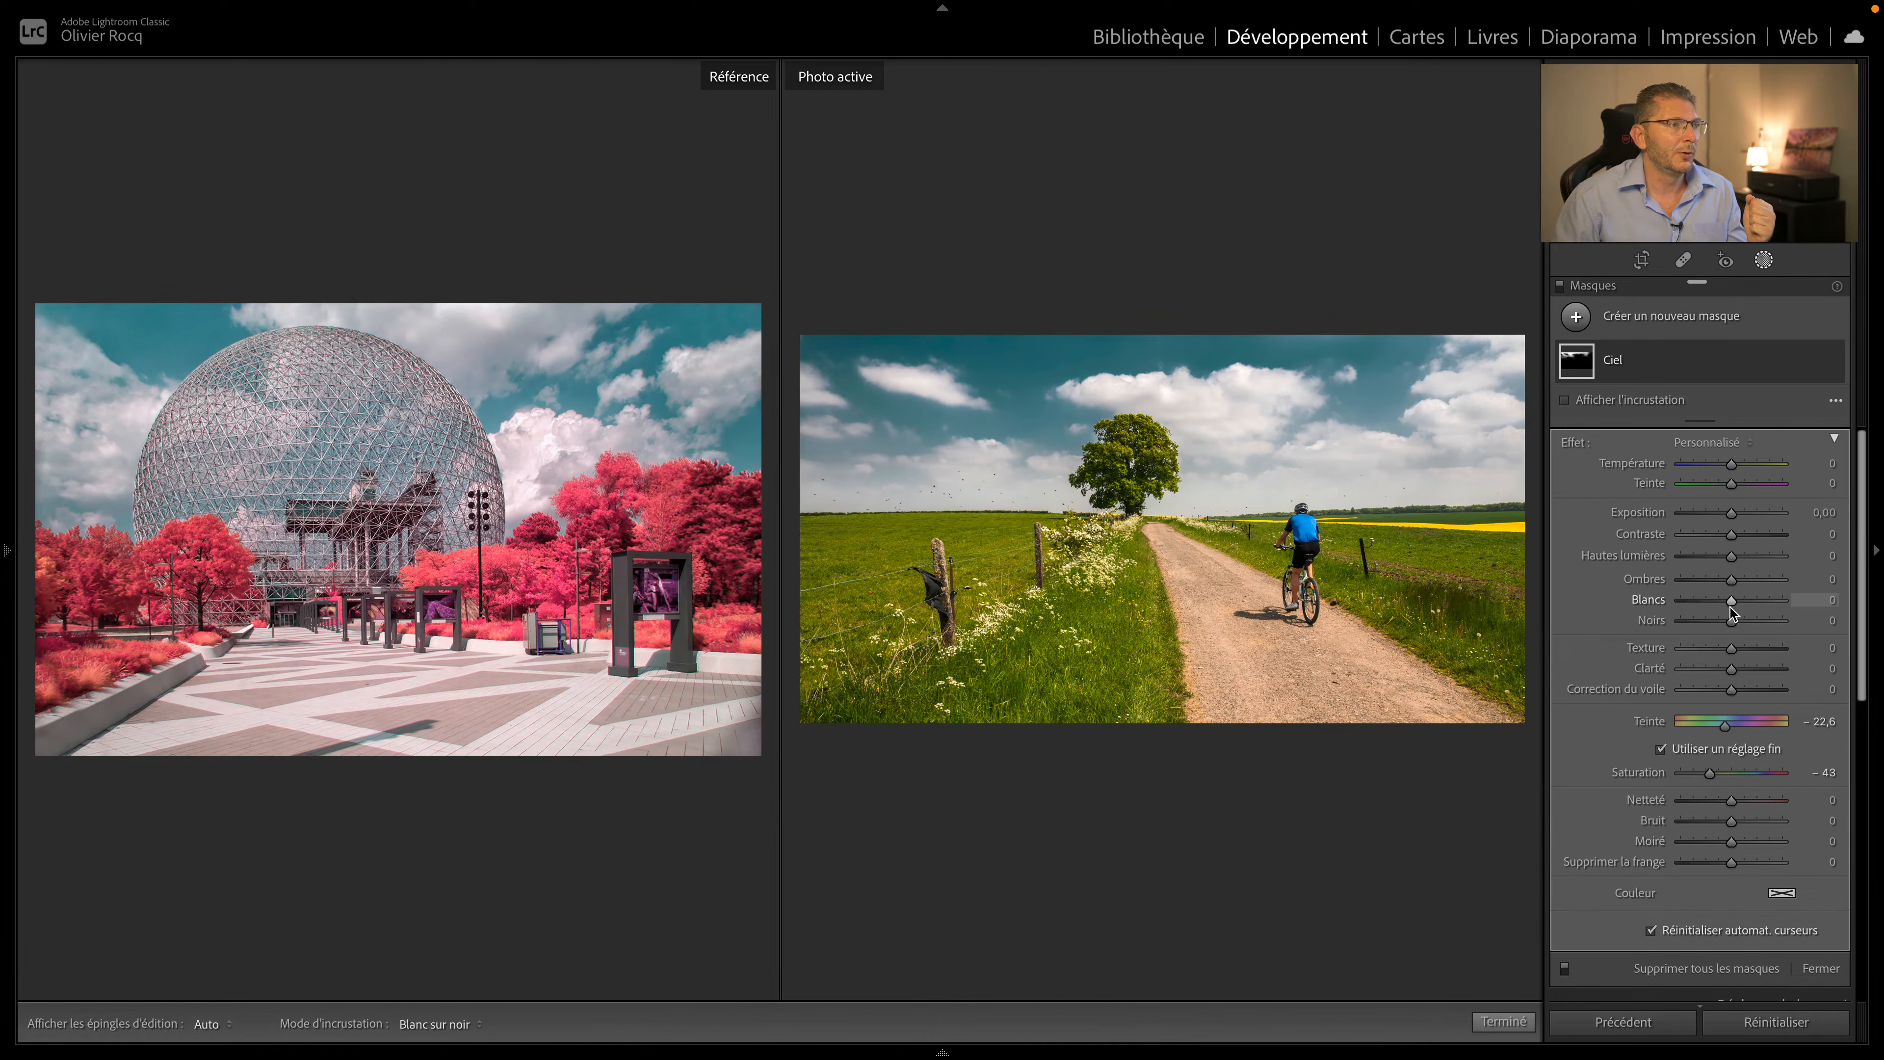
{"action": "left_click_drag", "start_coordinate": [1731, 600], "coordinate": [1755, 598]}
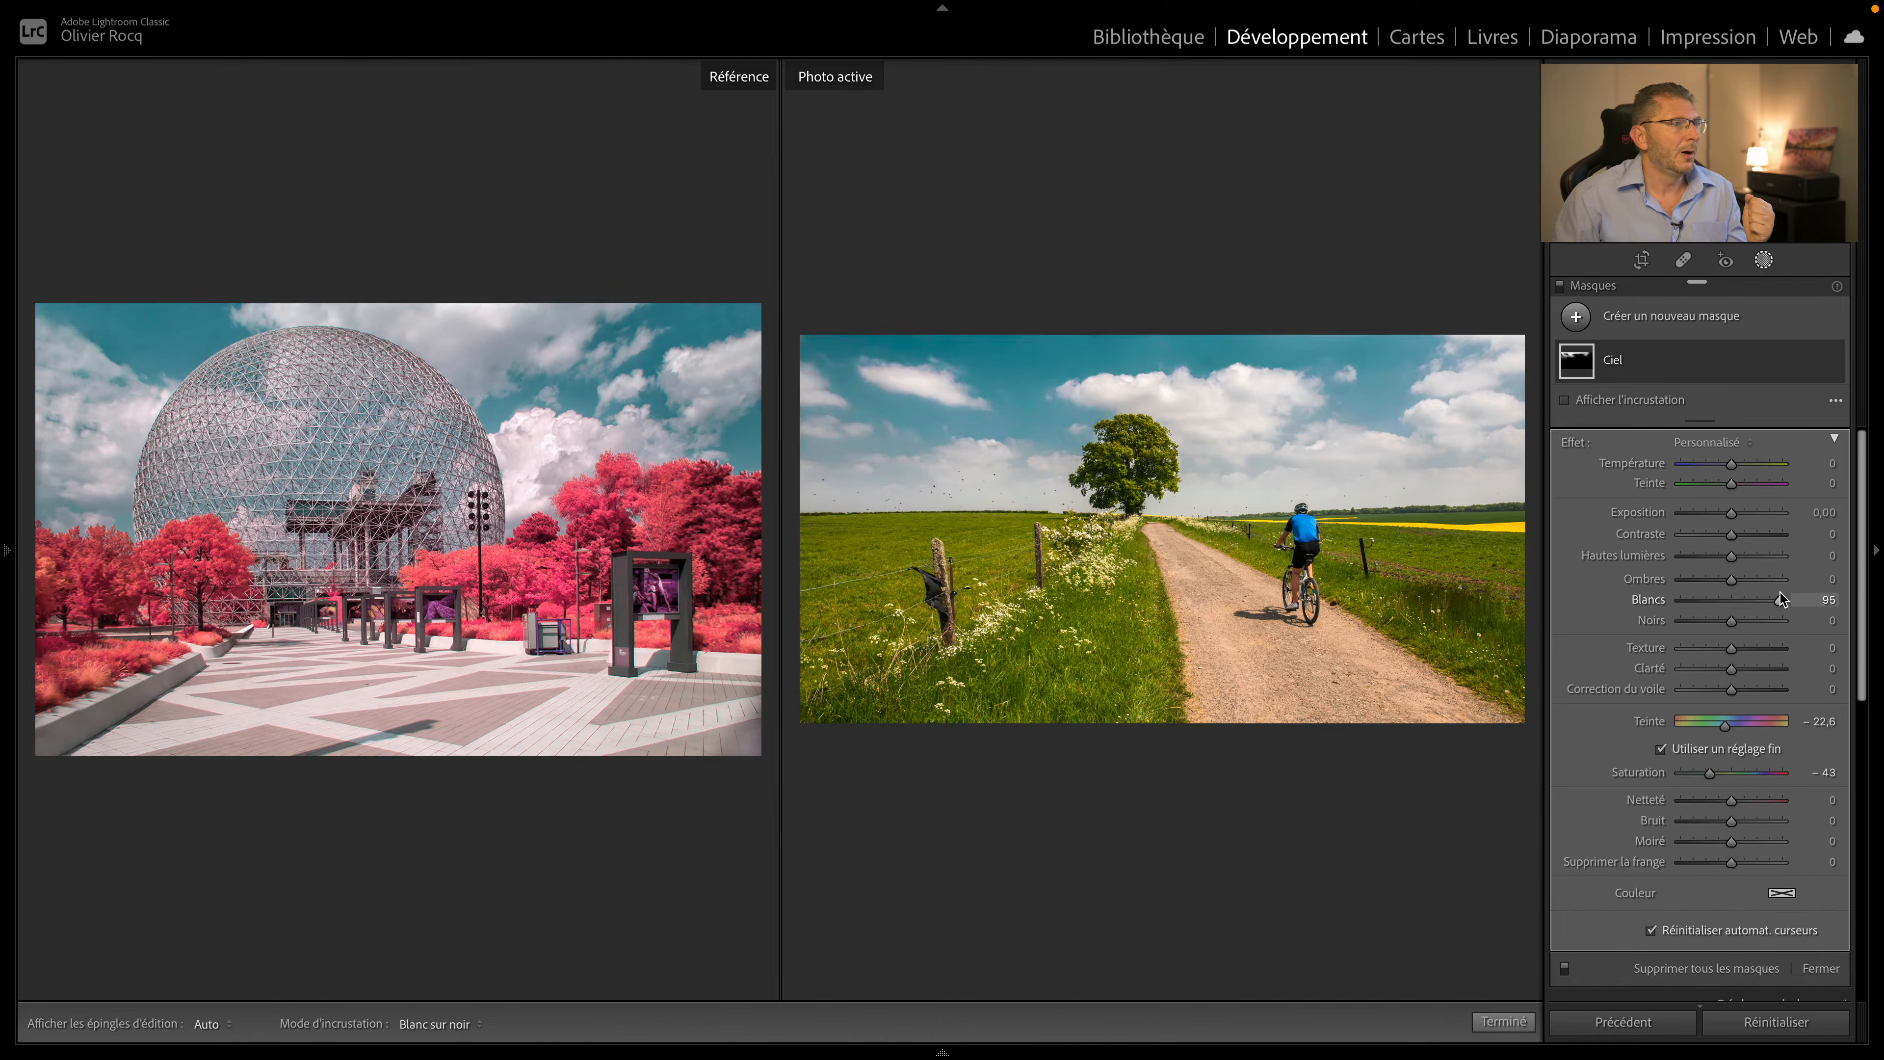
{"action": "double_click", "coordinate": [1649, 599]}
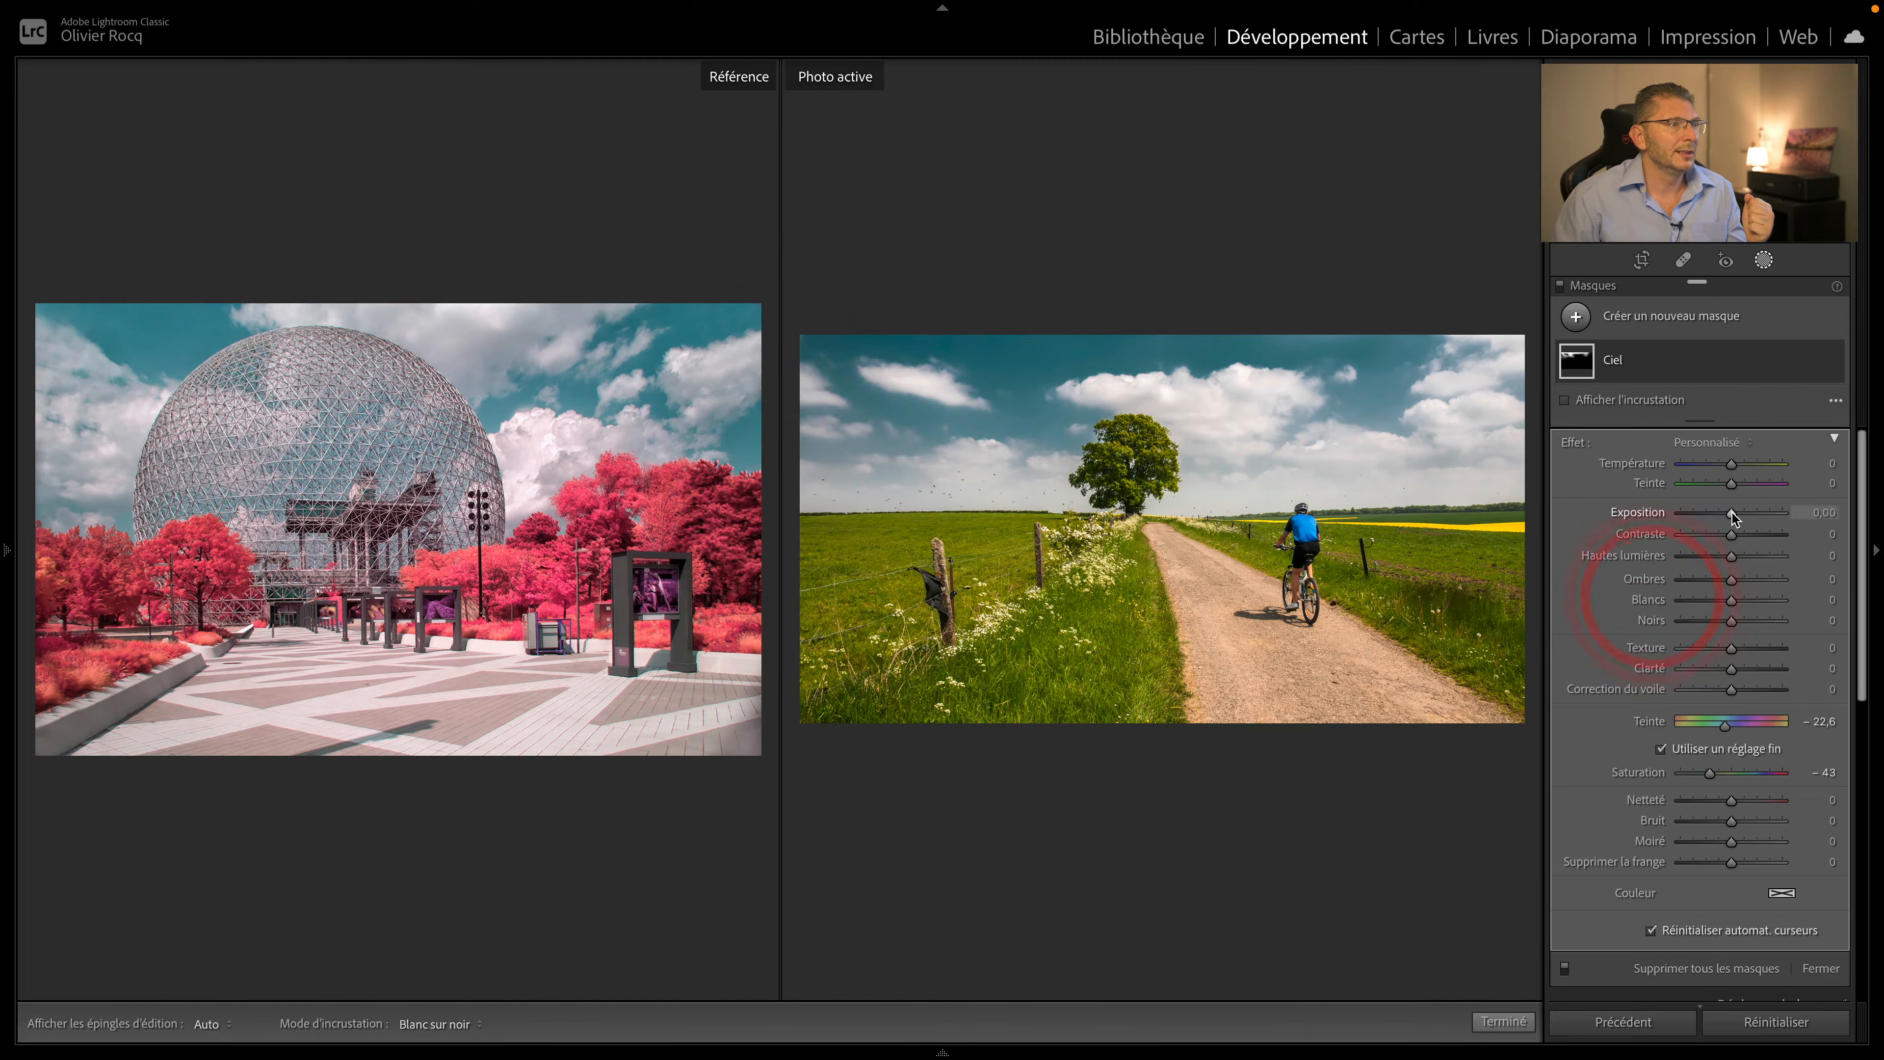
{"action": "left_click_drag", "start_coordinate": [1733, 512], "coordinate": [1738, 513]}
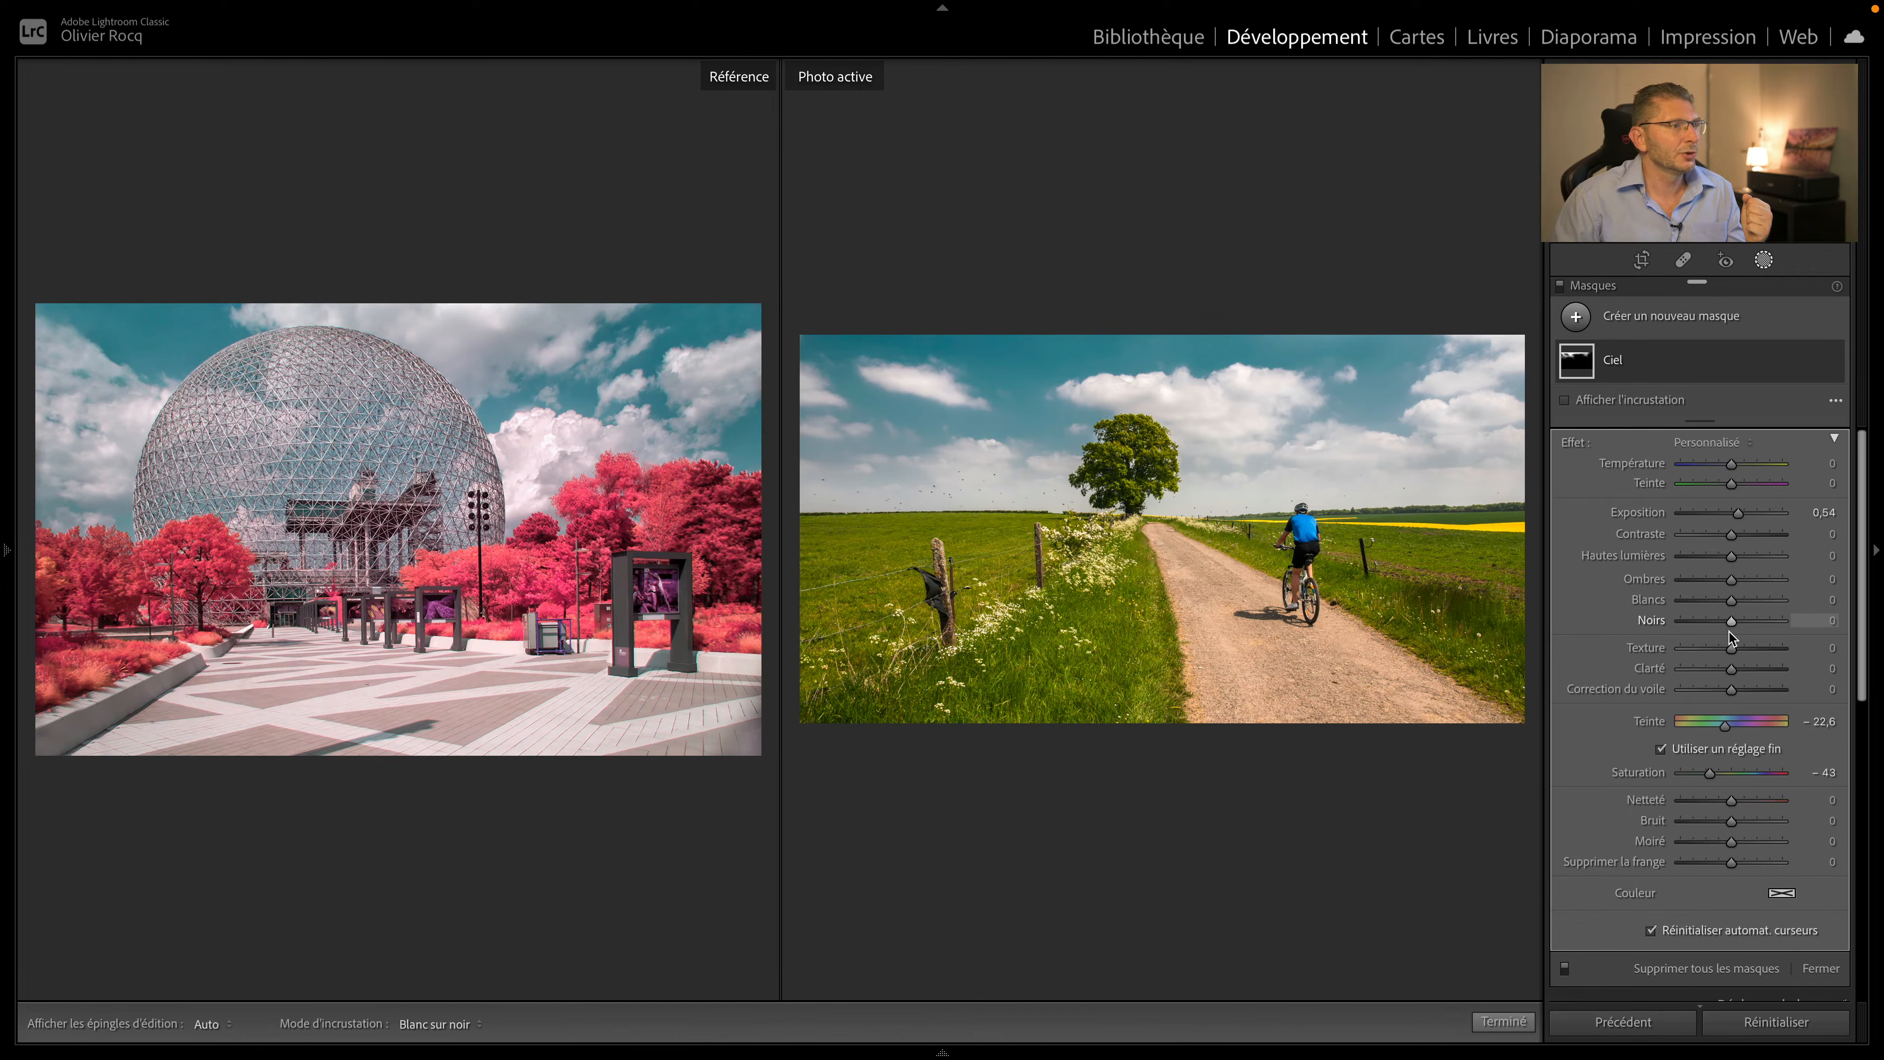
{"action": "left_click_drag", "start_coordinate": [1729, 625], "coordinate": [1728, 621]}
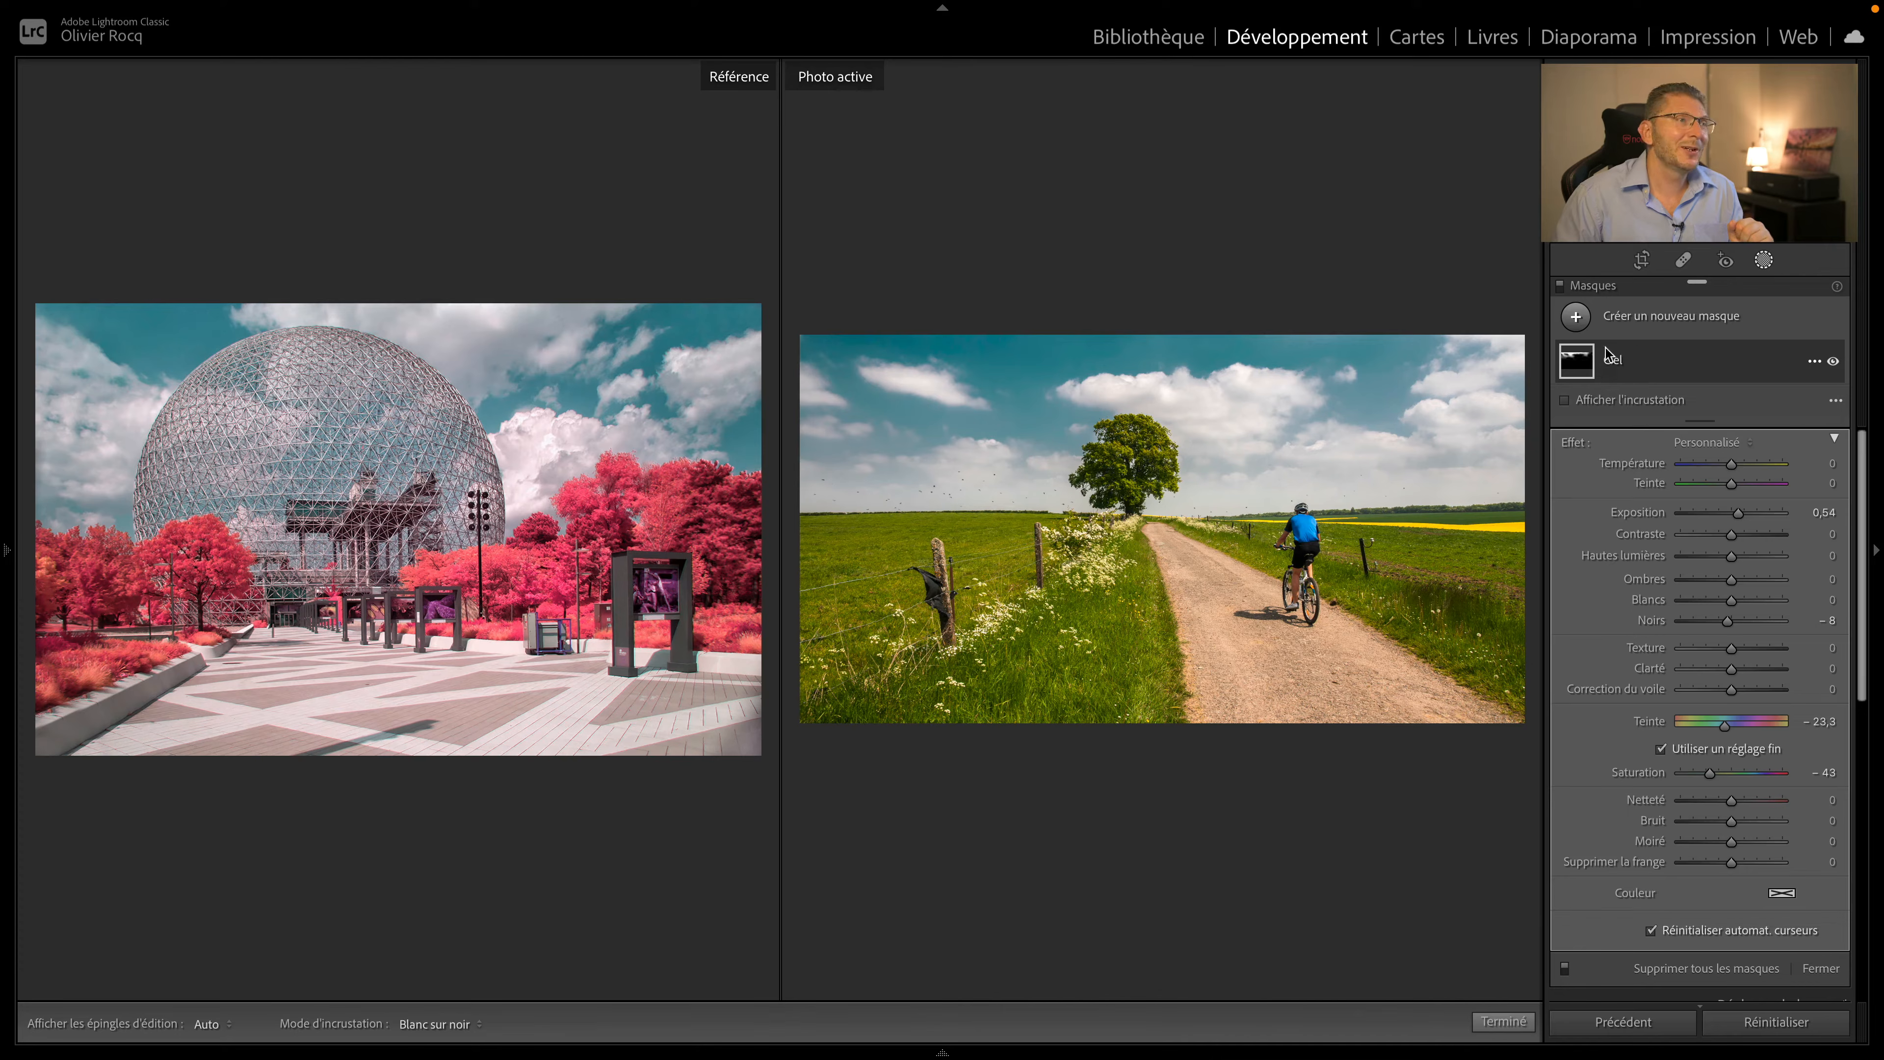
- Create a new Gamme de couleur mask by sampling an area of the green grass beside the path
{"action": "left_click", "coordinate": [1577, 318]}
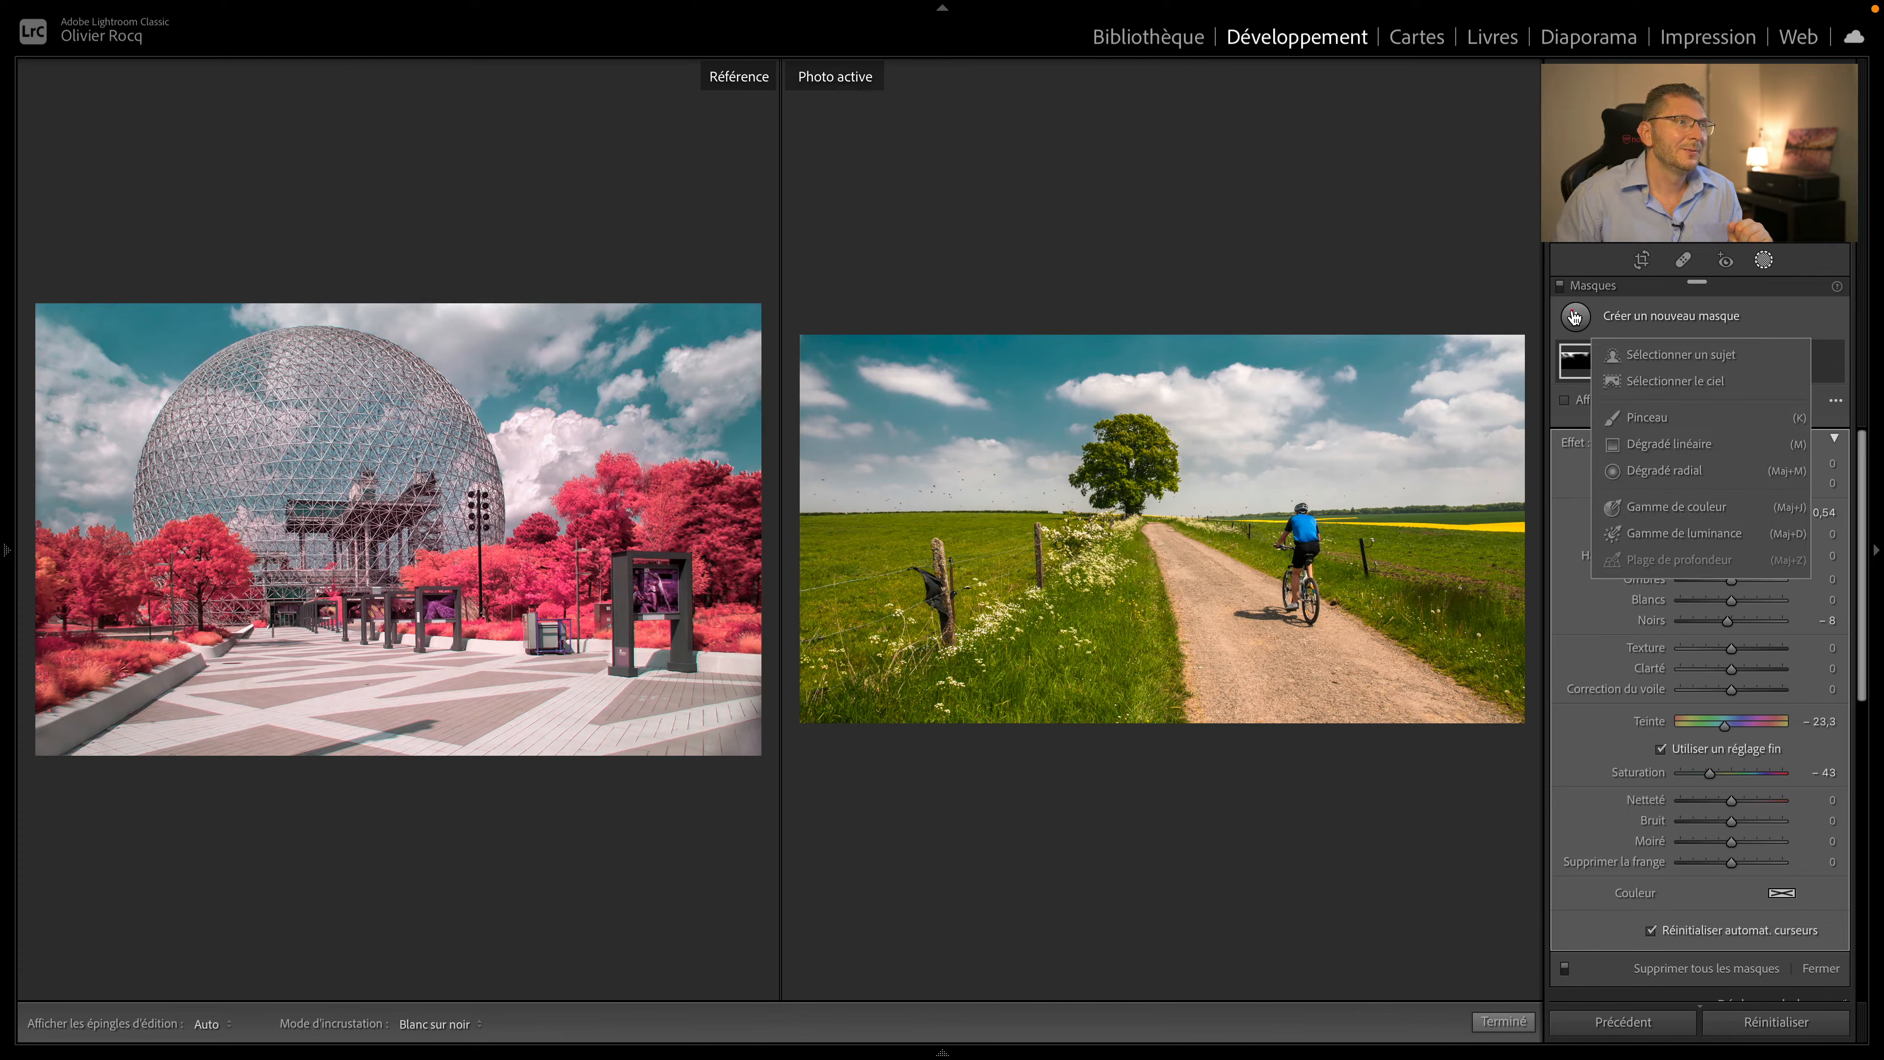
{"action": "left_click", "coordinate": [1690, 508]}
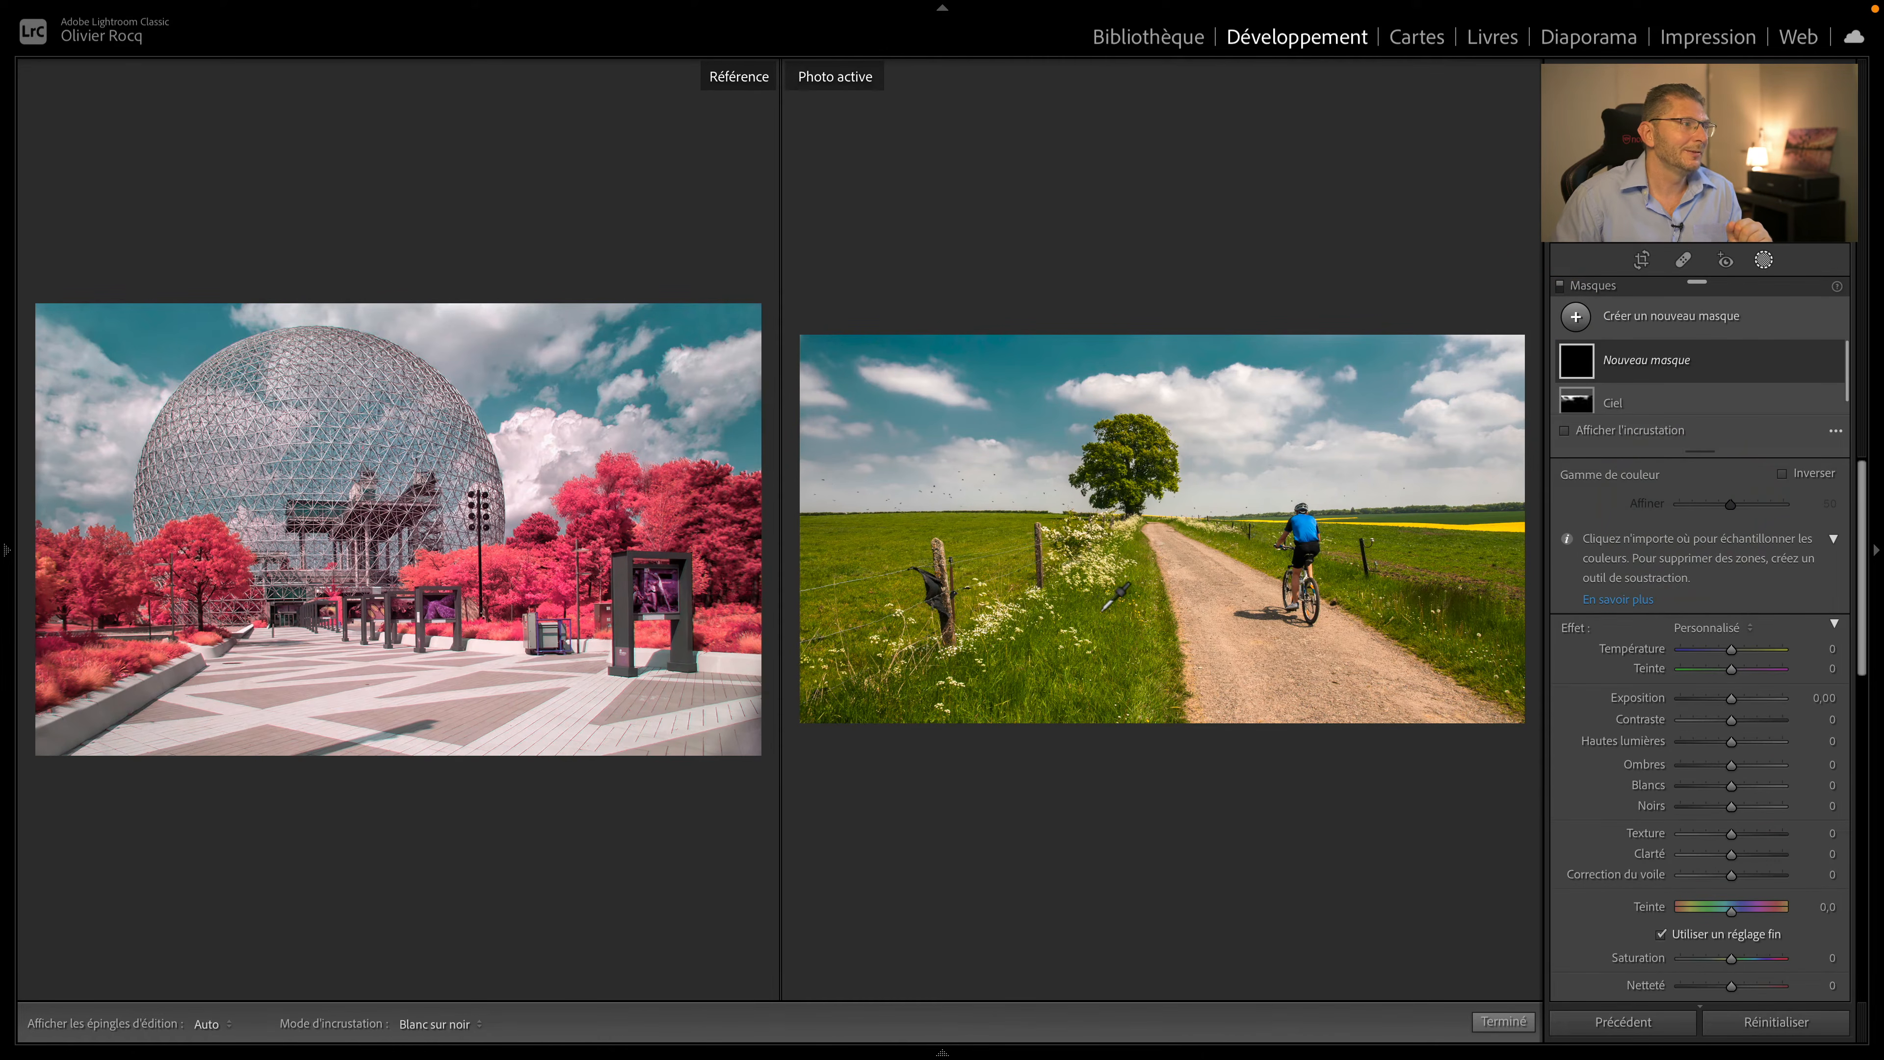
{"action": "left_click_drag", "start_coordinate": [1086, 609], "coordinate": [1115, 633]}
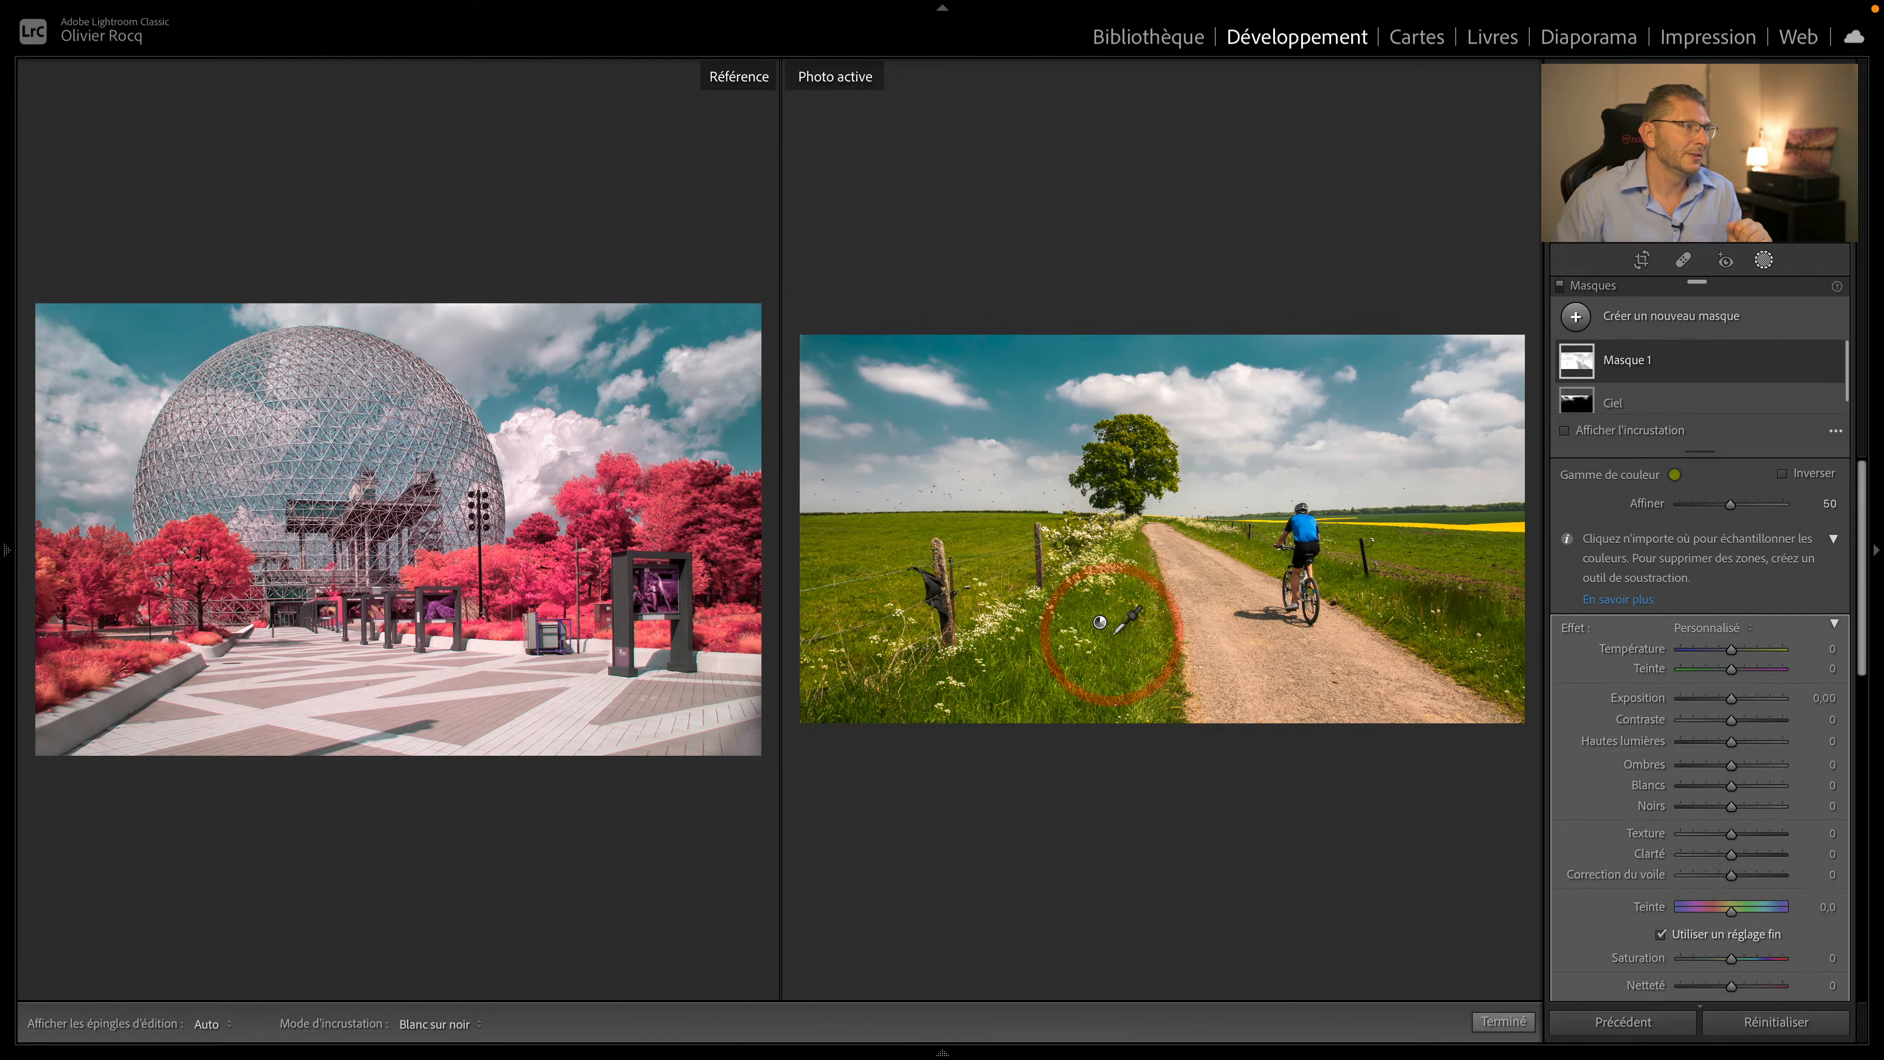
- Check the grass mask's overlay and subtract the sky from the mask with Sélectionner le ciel
{"action": "key", "text": "o"}
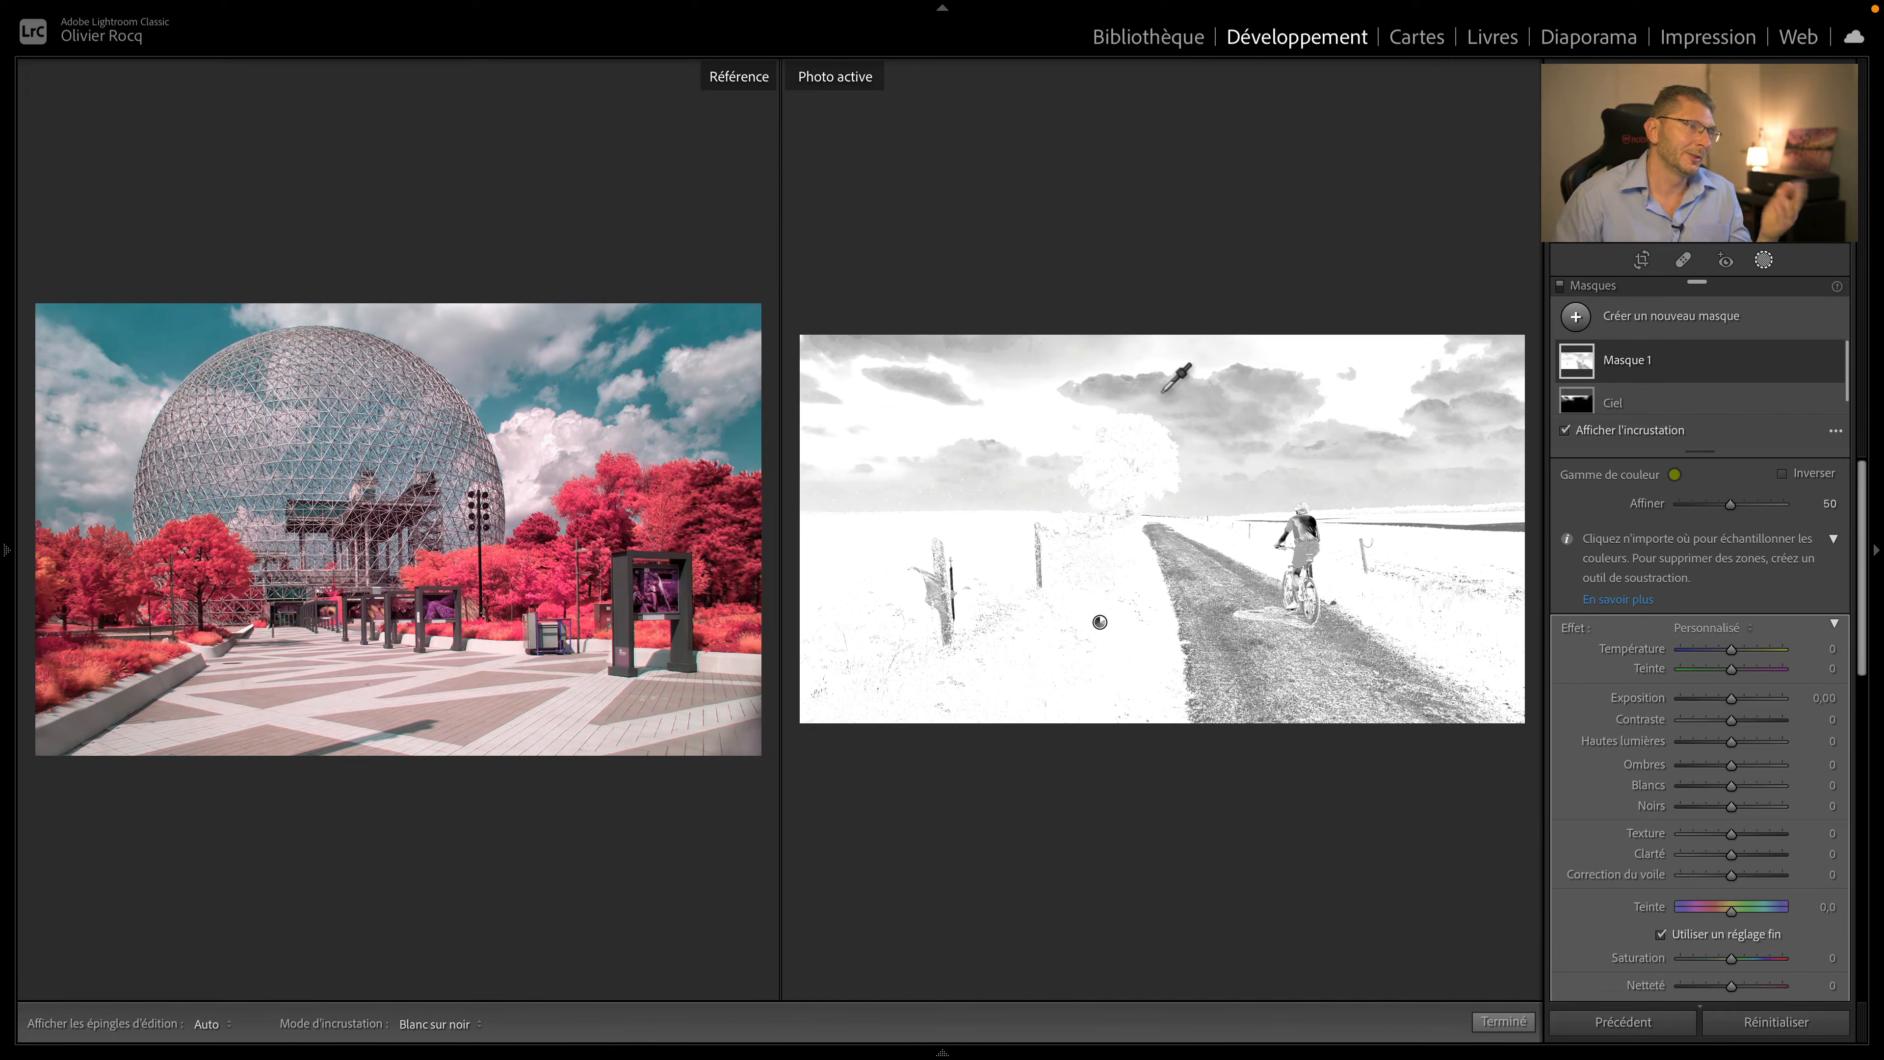
{"action": "left_click", "coordinate": [1736, 369]}
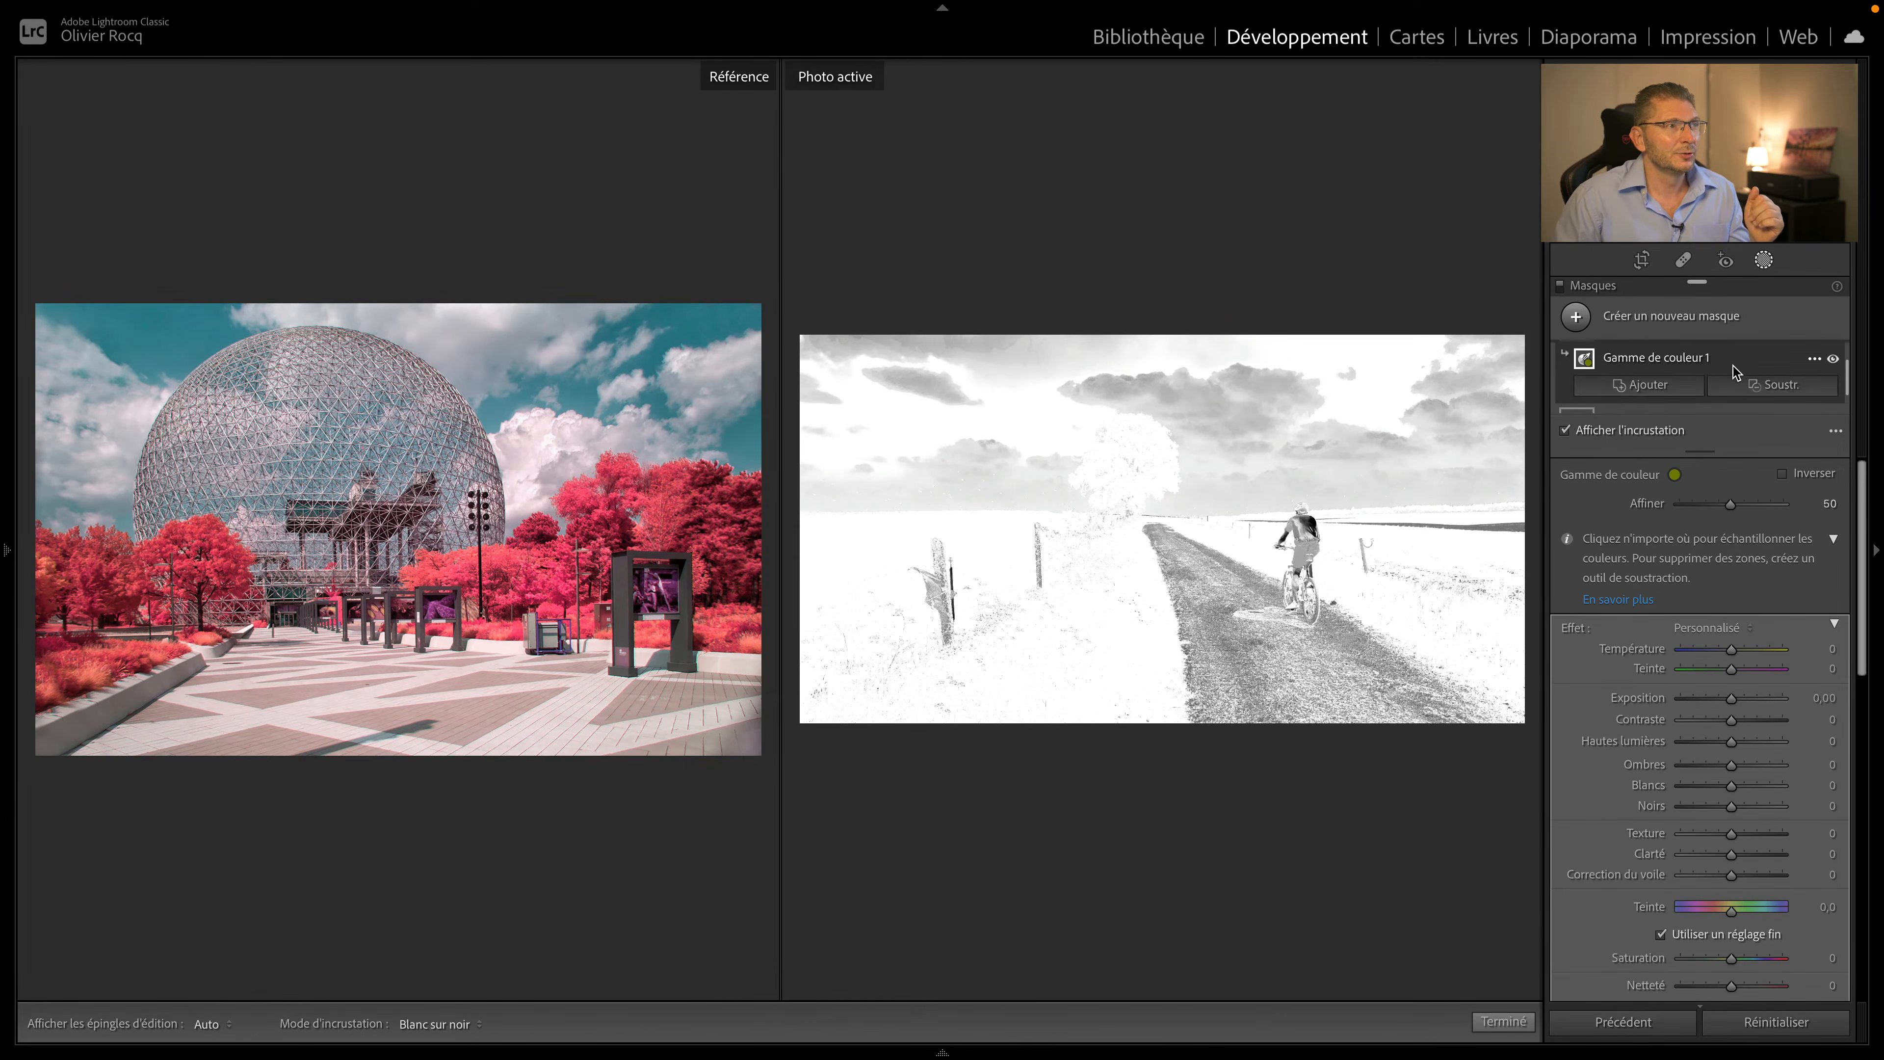
{"action": "left_click", "coordinate": [1758, 393]}
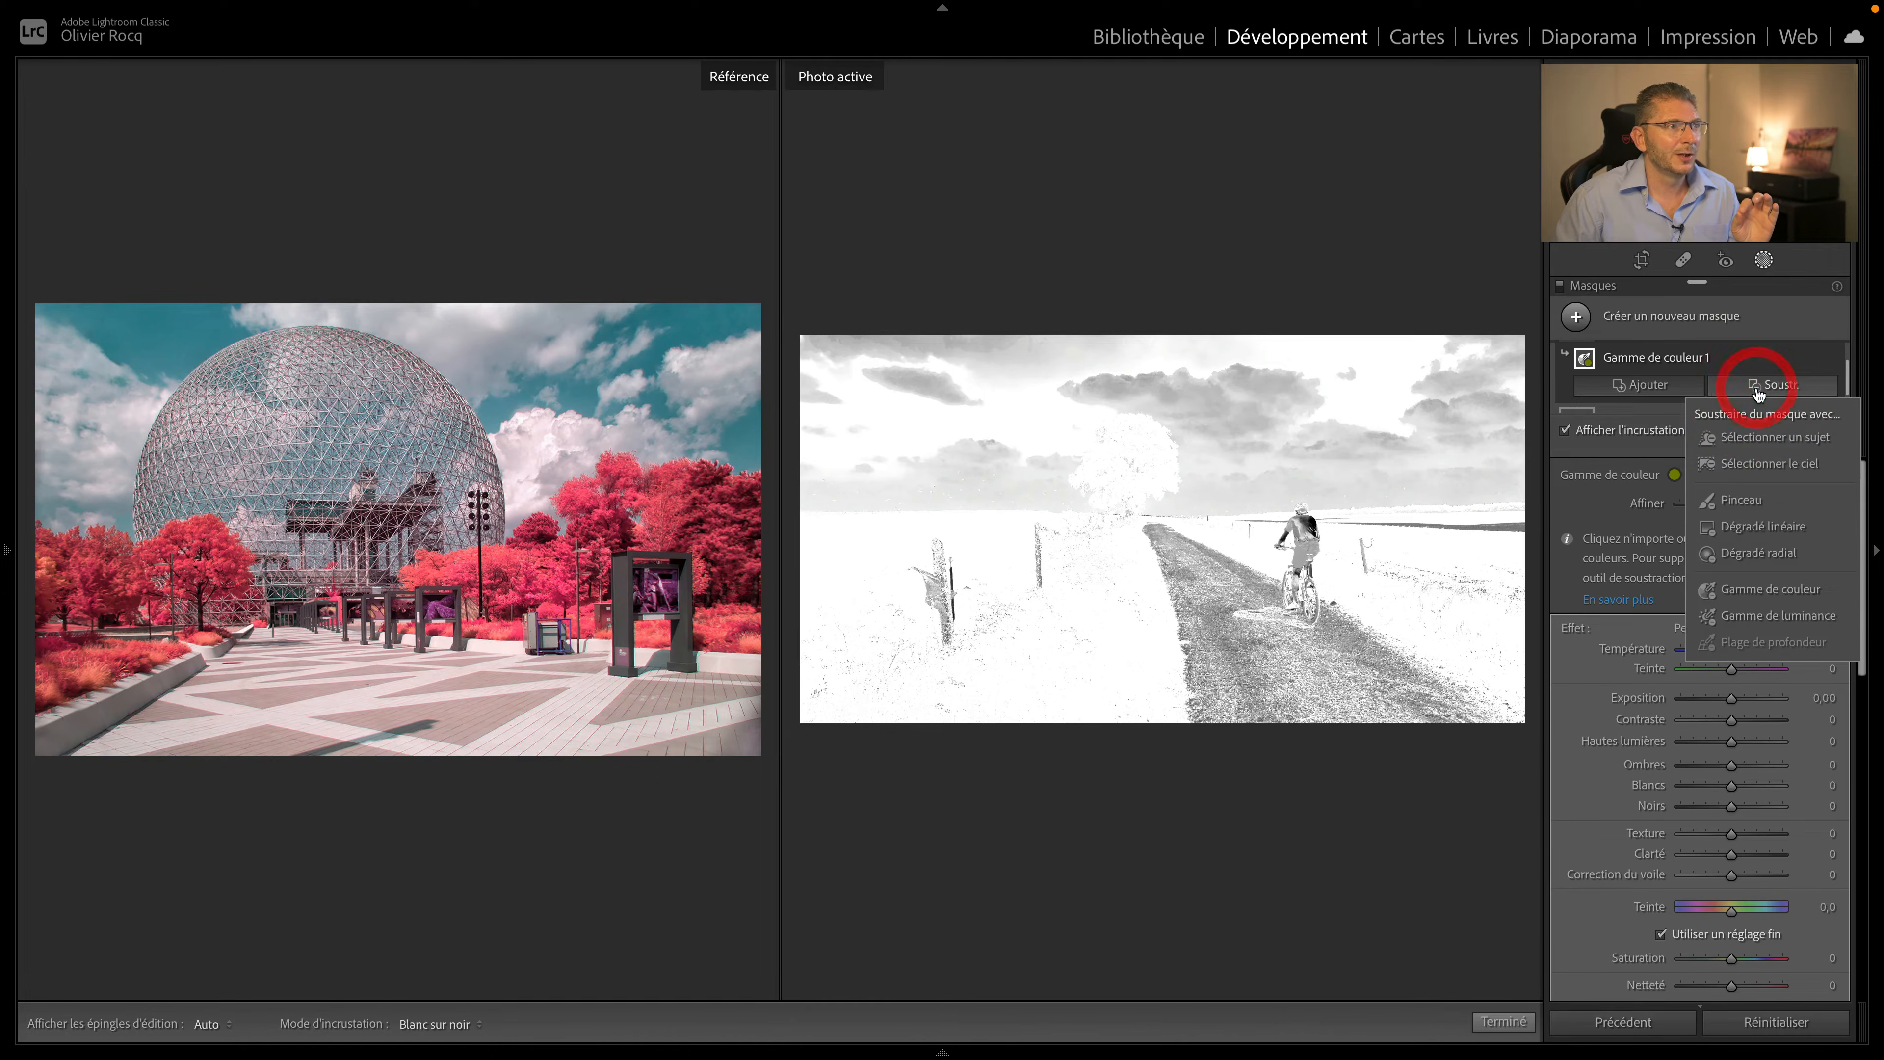
{"action": "left_click", "coordinate": [1769, 464]}
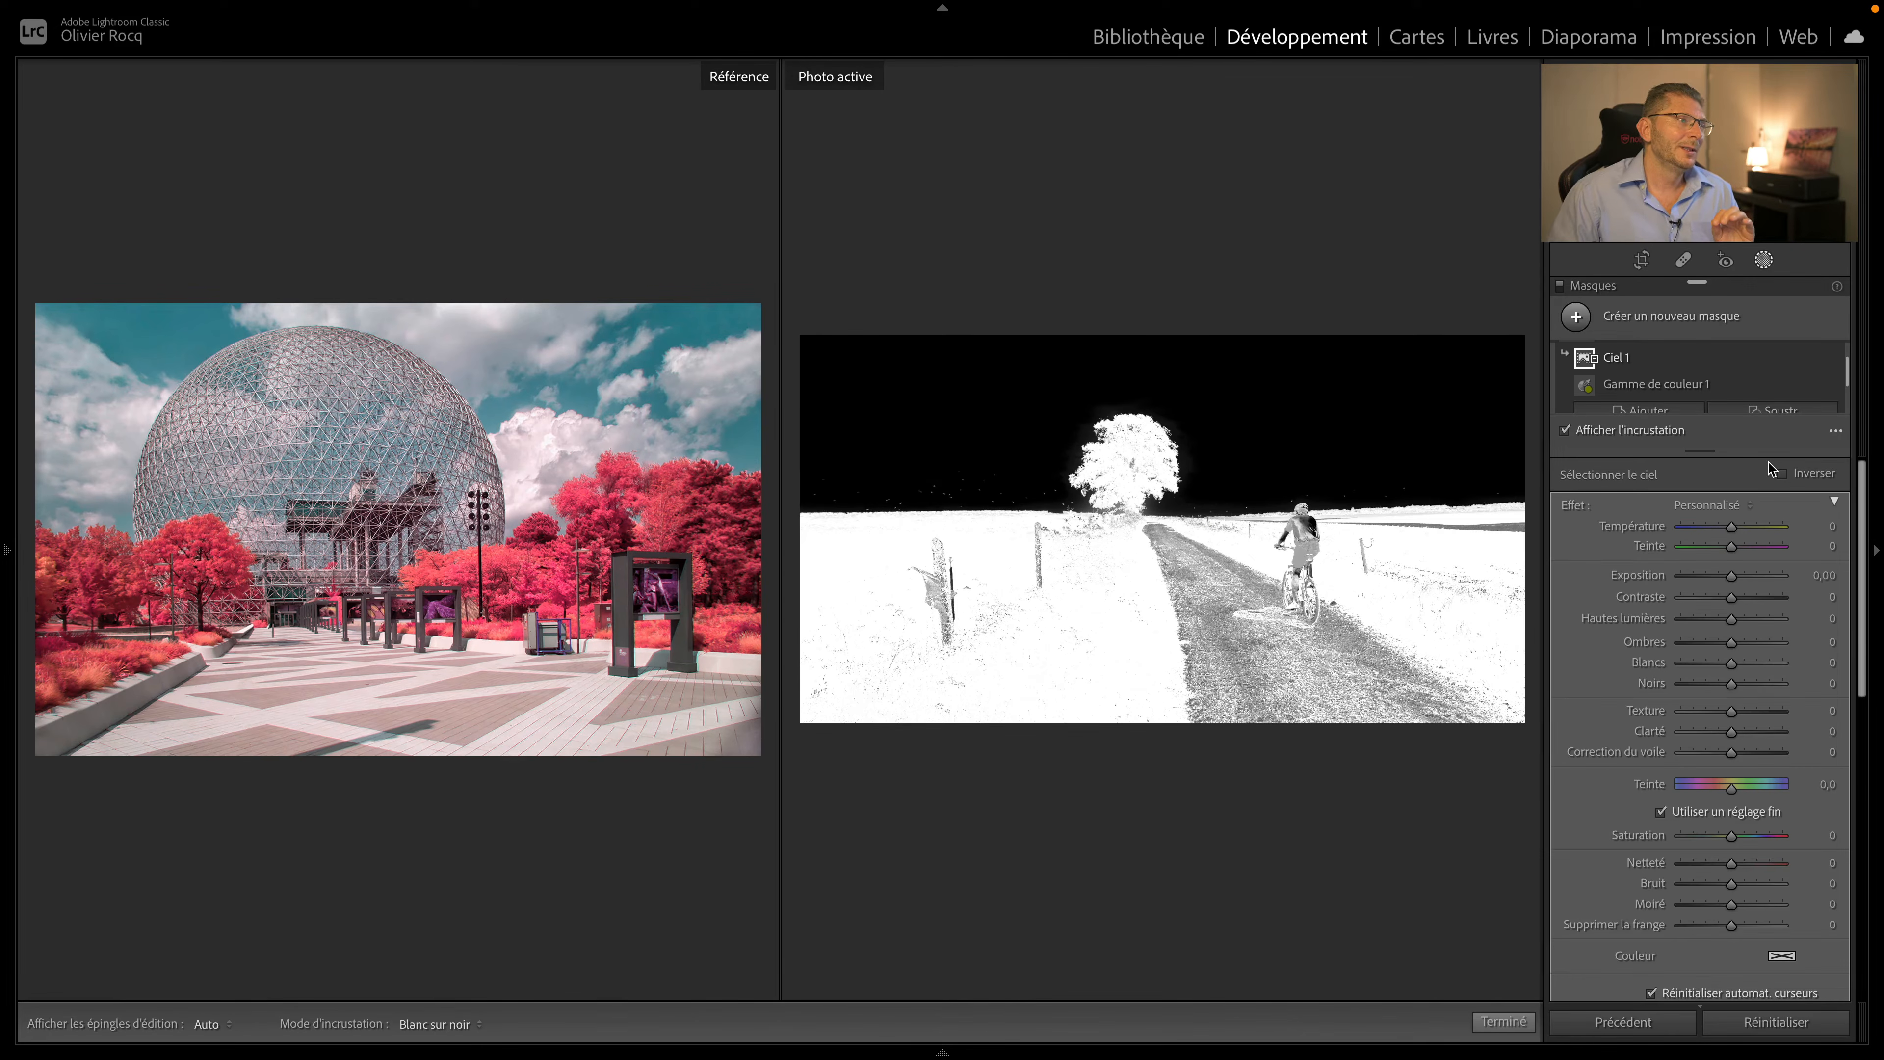
- Set Affiner to 4 for the grass mask's Gamme de couleur 1 and compare its overlay with the photo
{"action": "left_click", "coordinate": [1655, 384]}
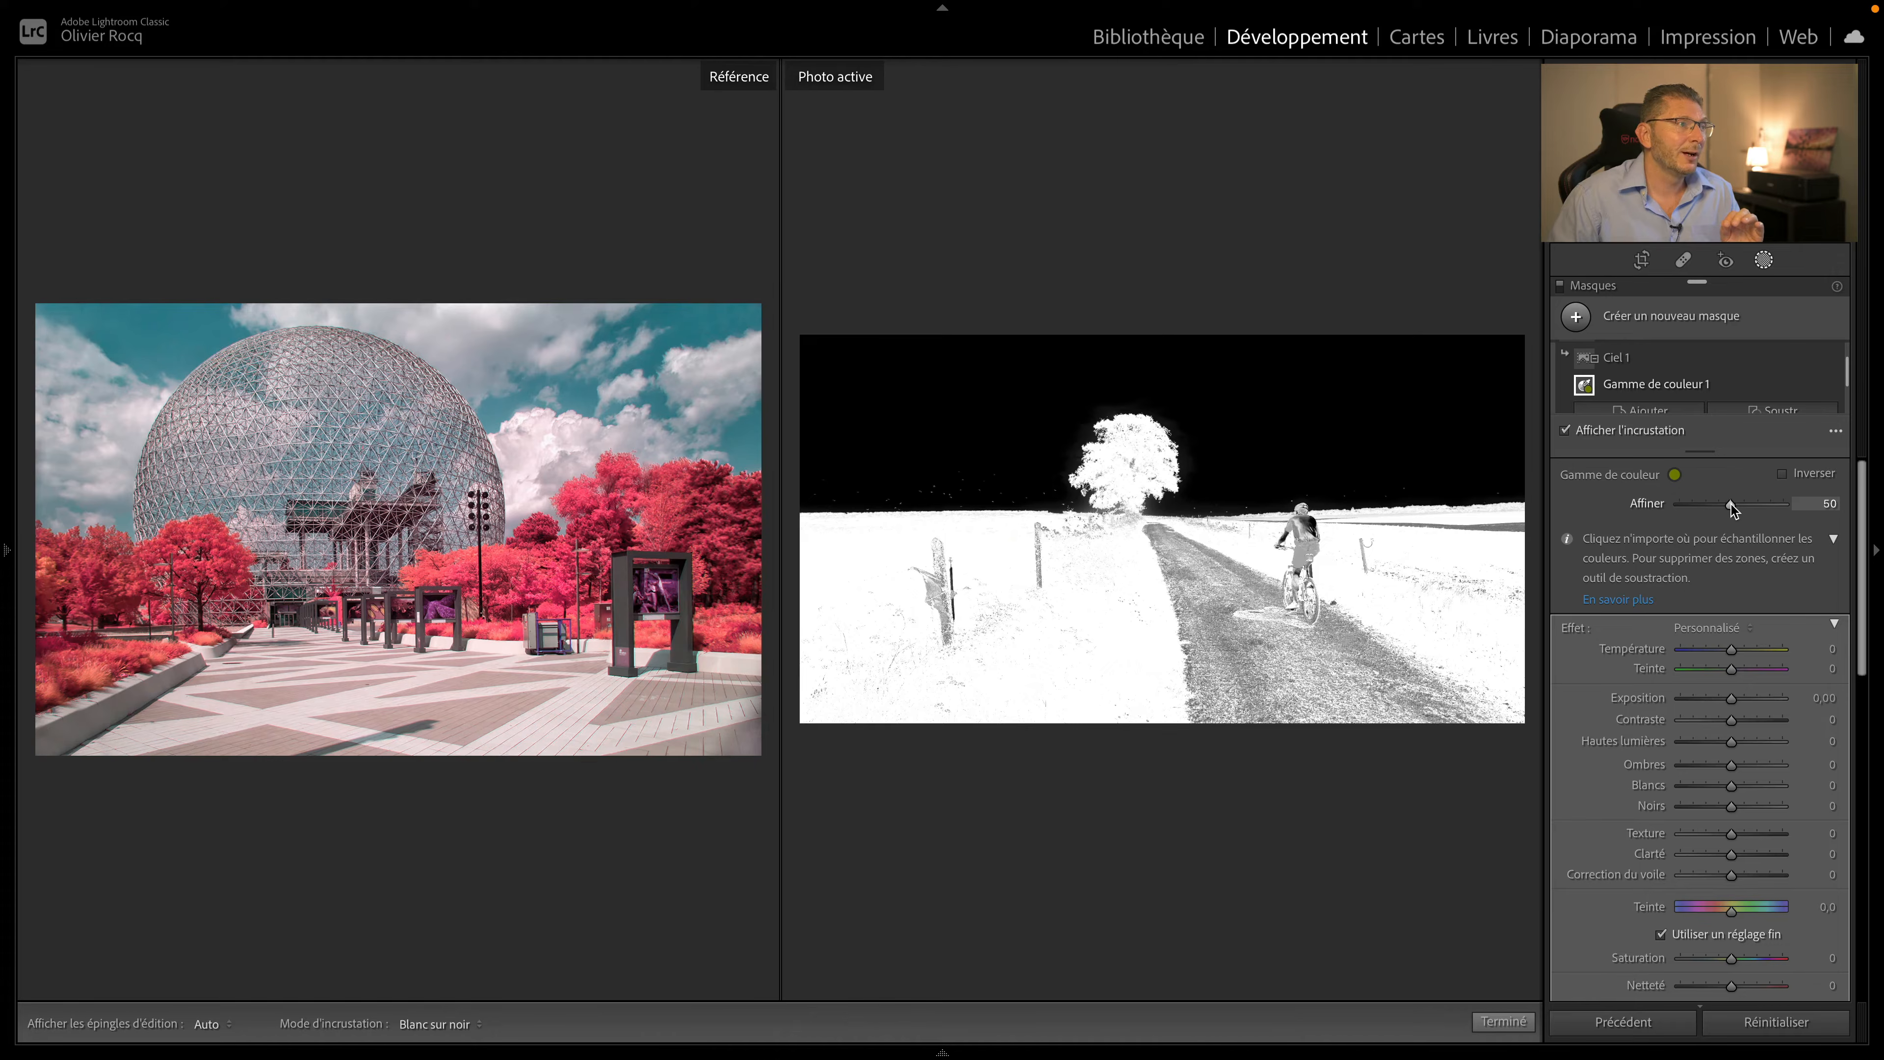
{"action": "left_click_drag", "start_coordinate": [1732, 507], "coordinate": [1683, 508]}
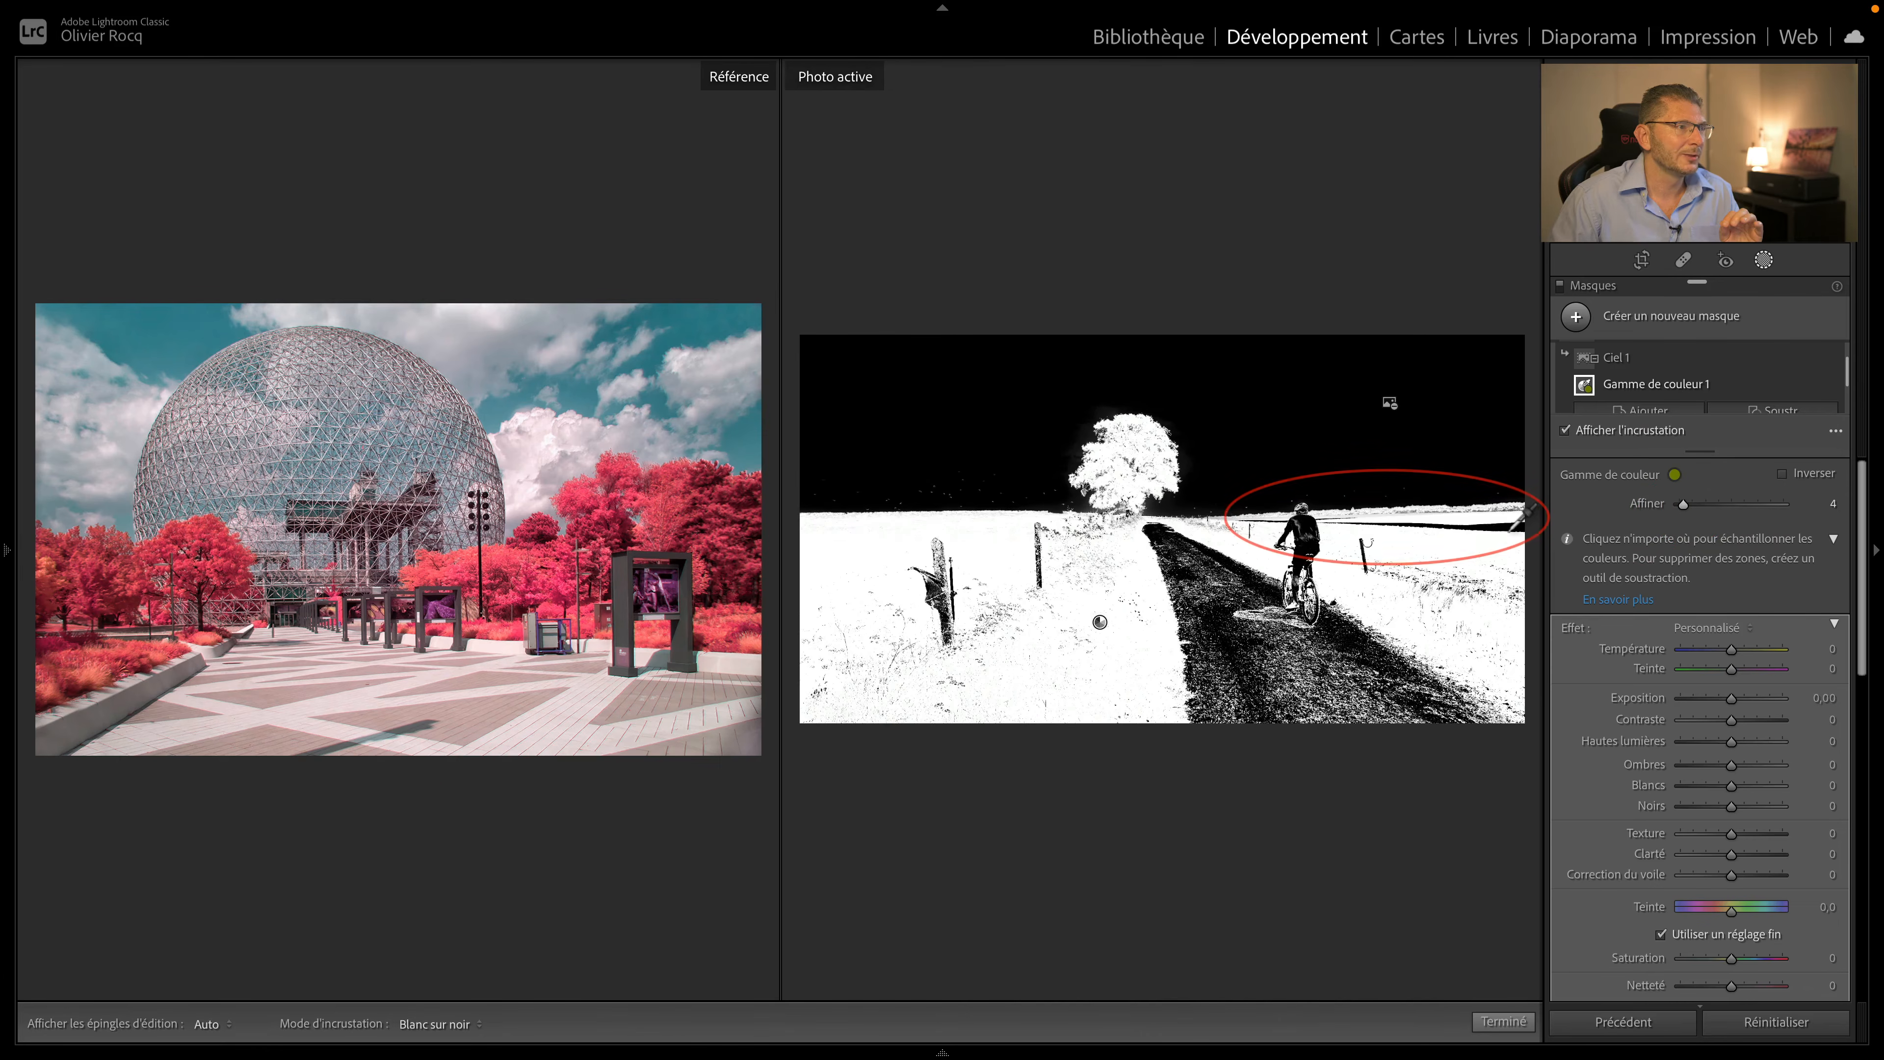
{"action": "key", "text": "o"}
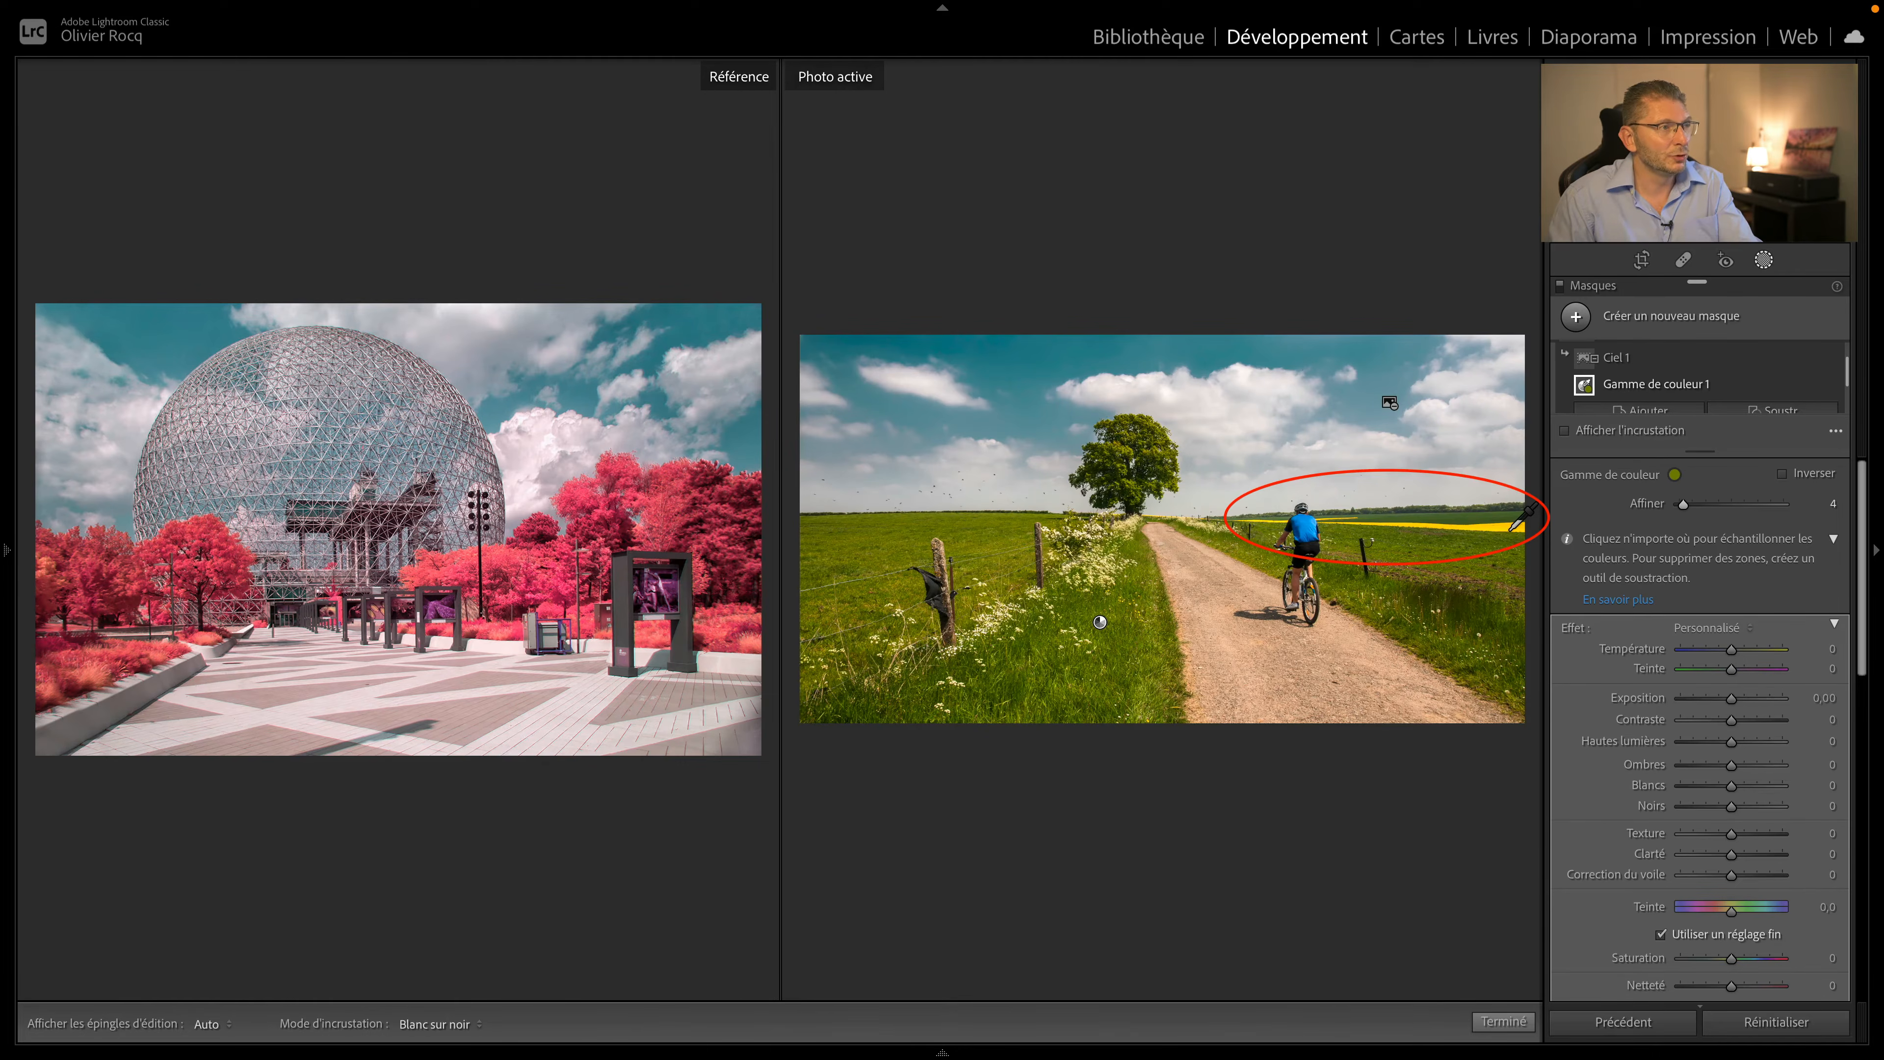
{"action": "key", "text": "o"}
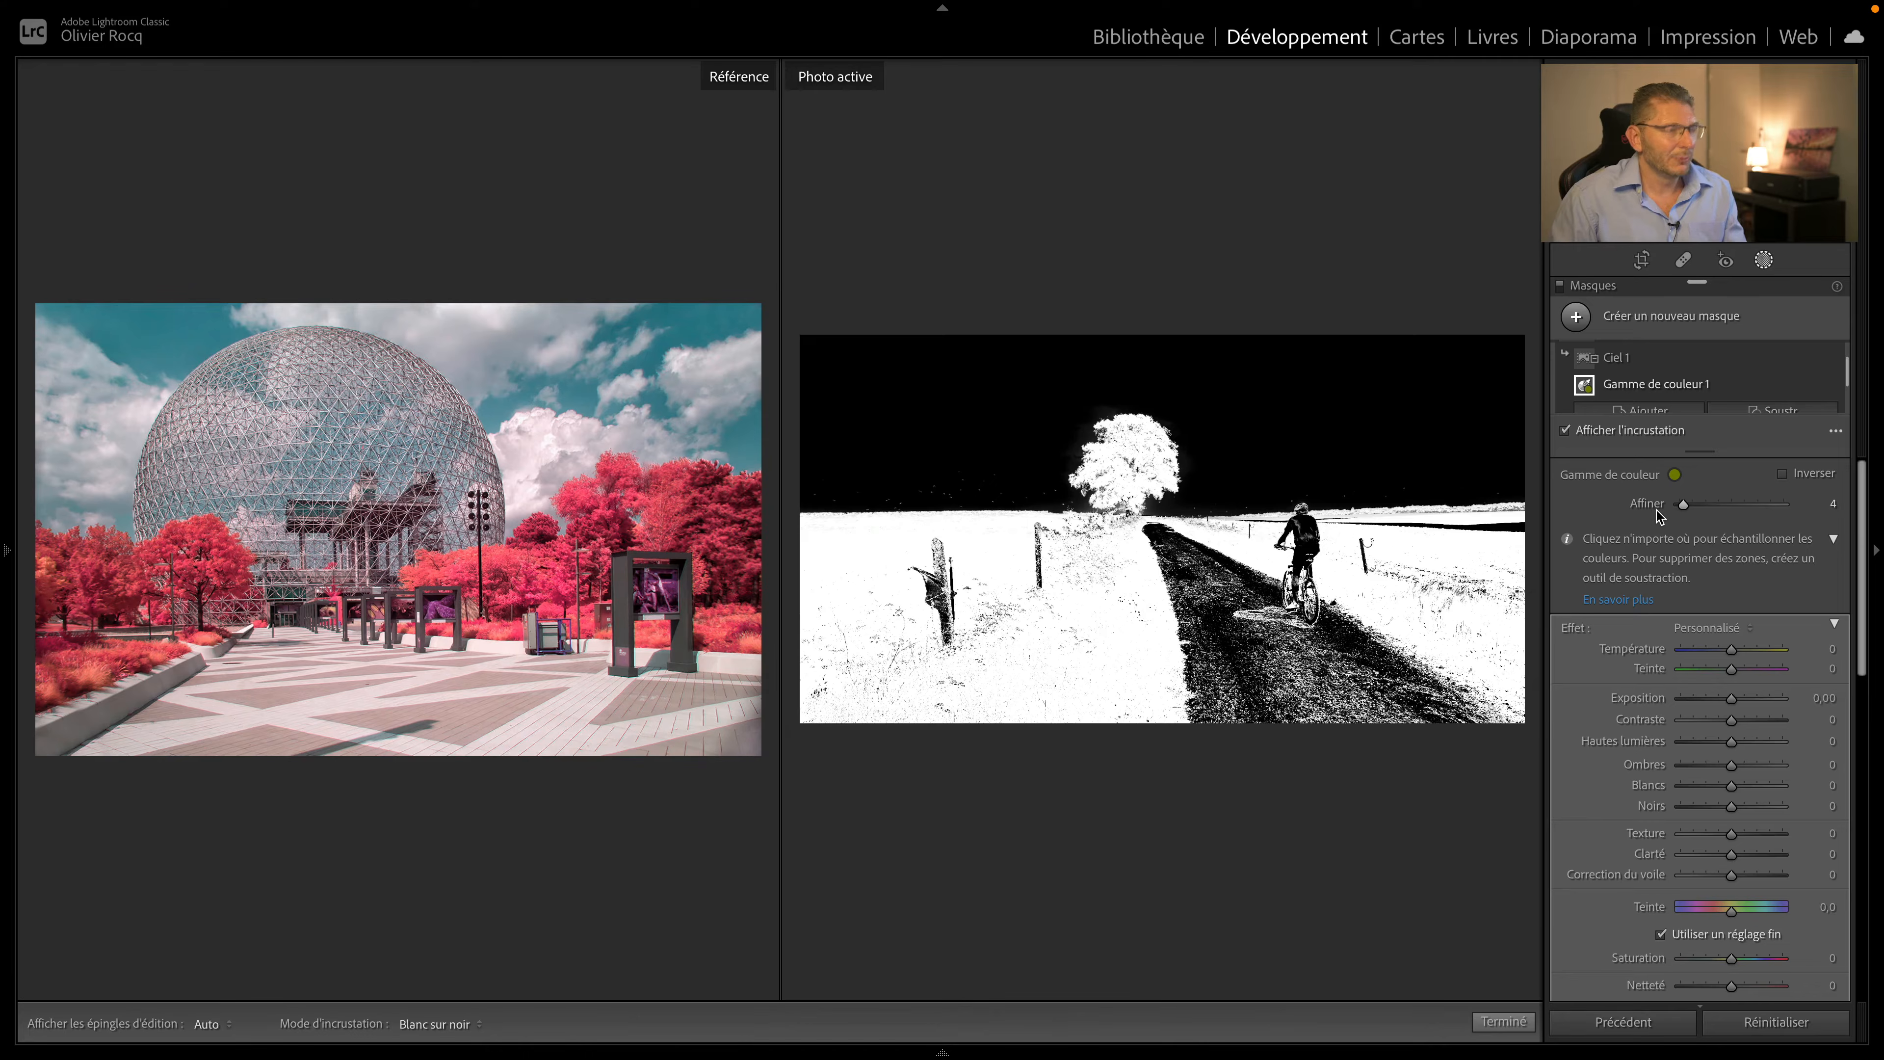
{"action": "key", "text": "o"}
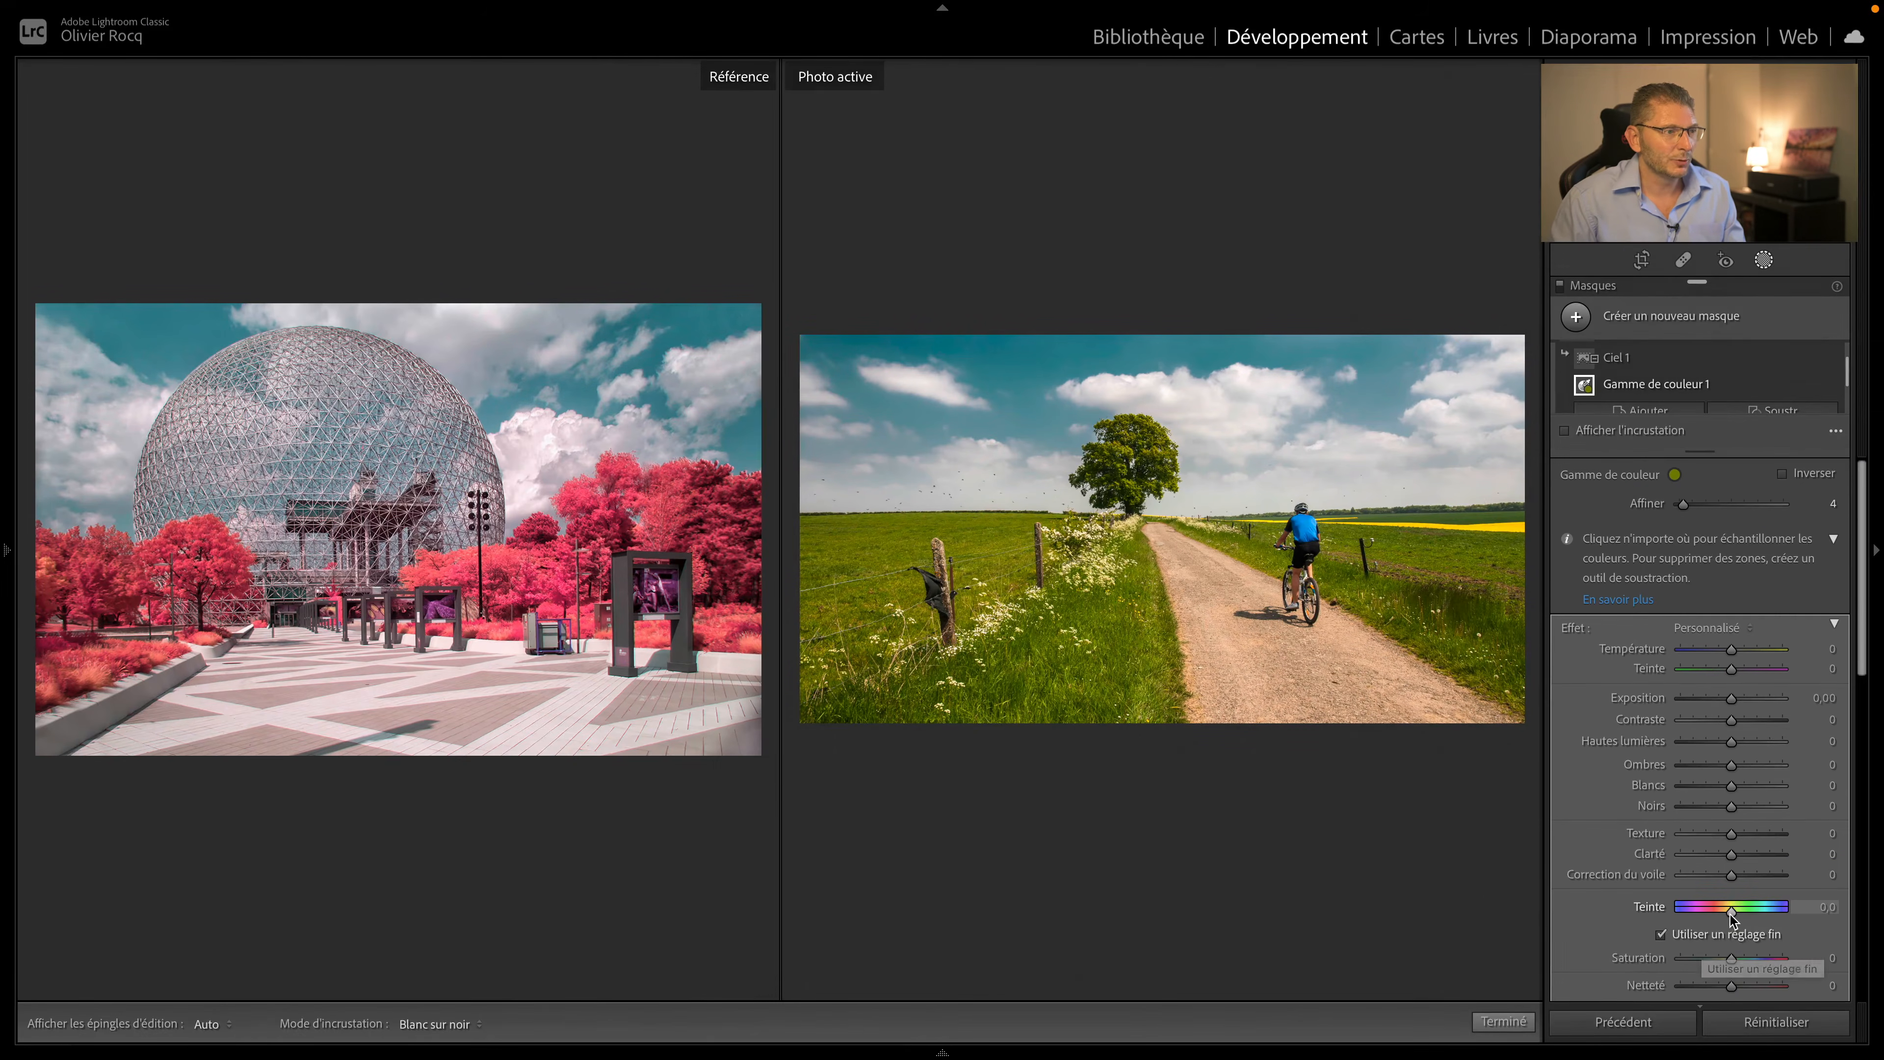
- Turn the vegetation pinkish red by setting the grass mask's Teinte to -60,7, Exposition to 0,83 and Saturation to -20
{"action": "mouse_move", "coordinate": [1730, 913]}
{"action": "left_mouse_down"}
{"action": "mouse_move", "coordinate": [1628, 910]}
{"action": "mouse_move", "coordinate": [1700, 908]}
{"action": "left_mouse_up"}
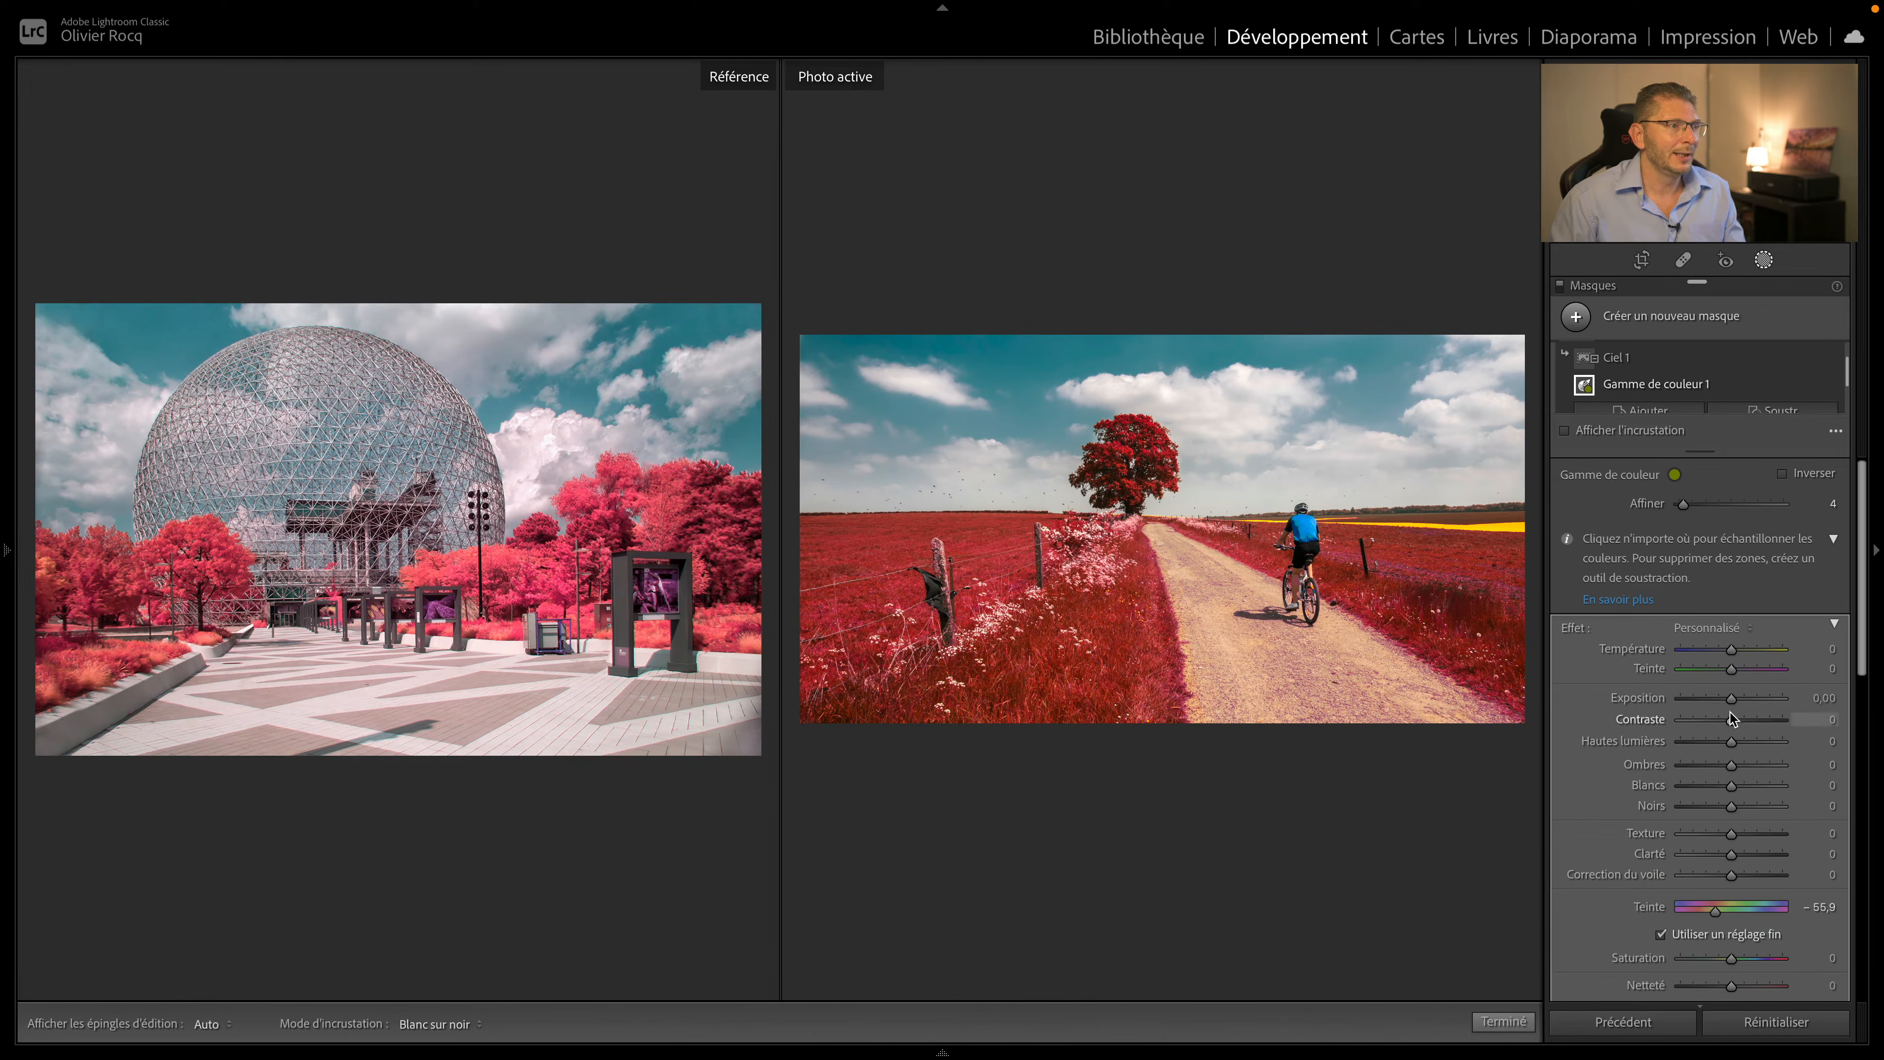
{"action": "left_click_drag", "start_coordinate": [1731, 699], "coordinate": [1742, 700]}
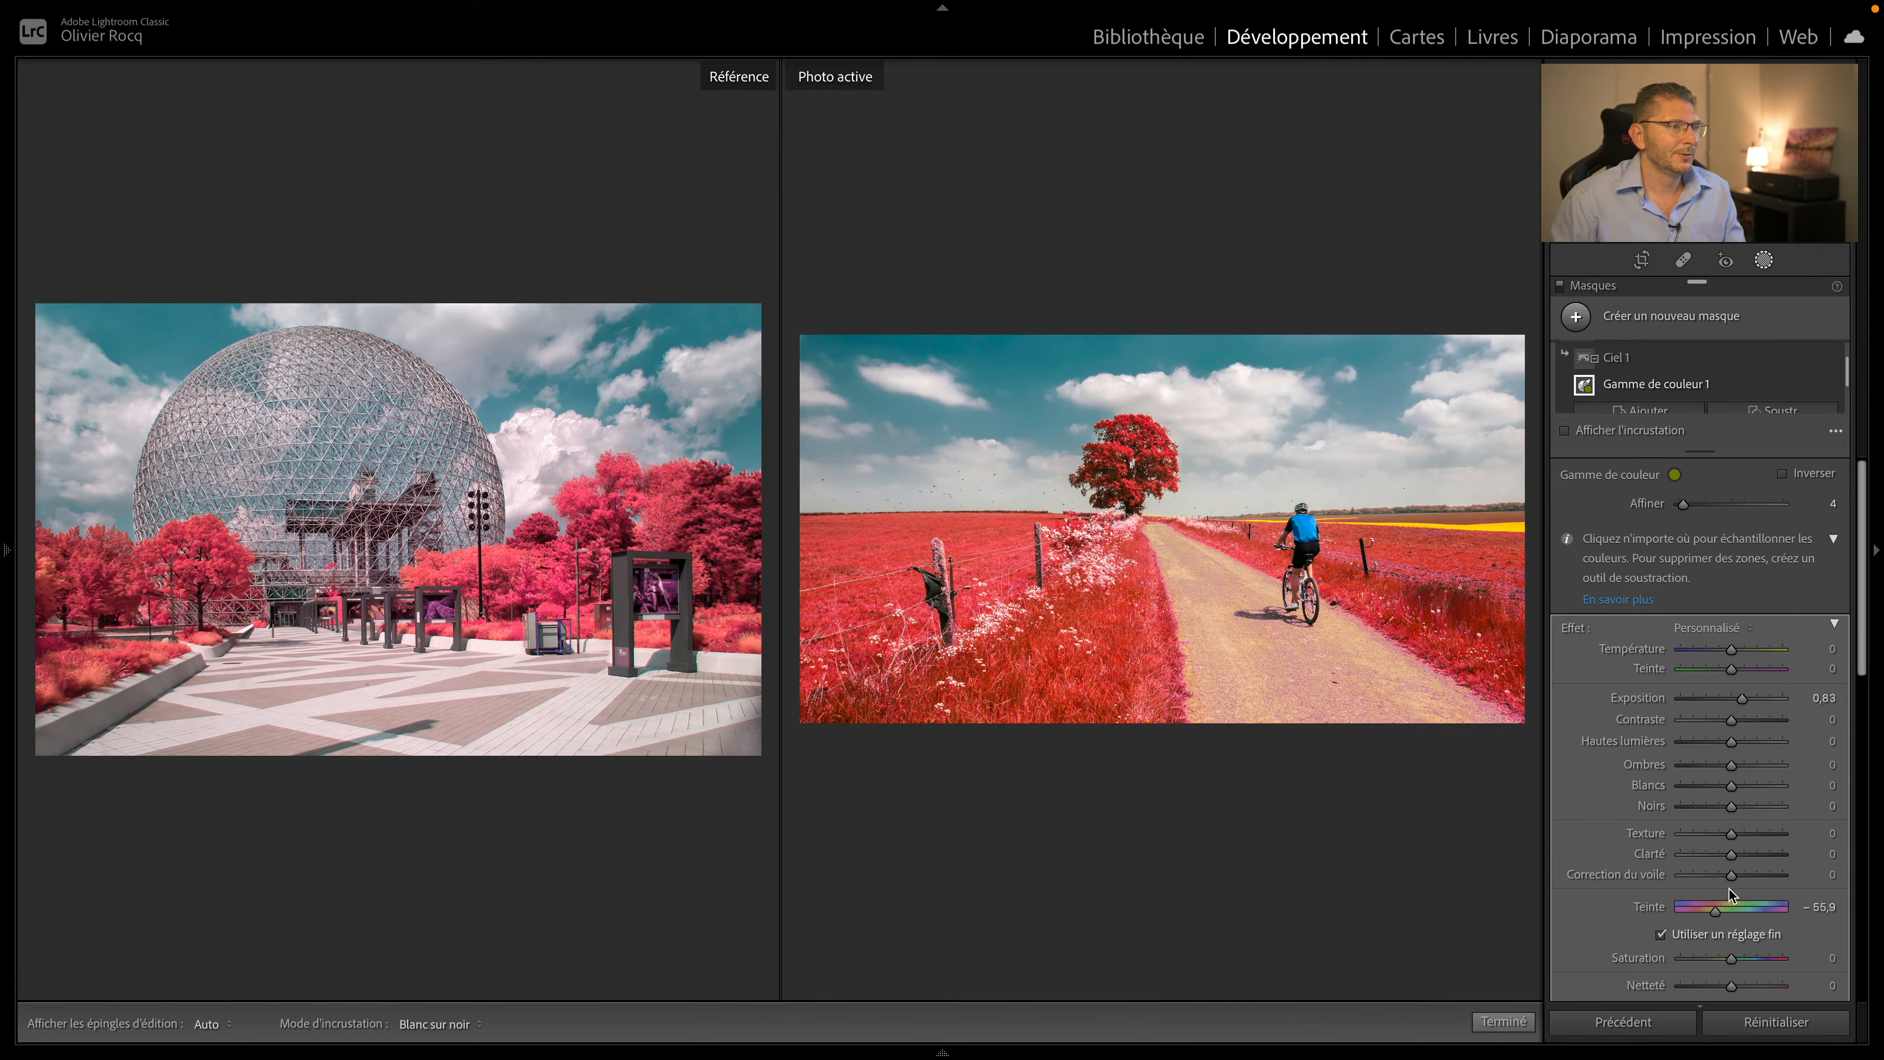
{"action": "left_click_drag", "start_coordinate": [1735, 955], "coordinate": [1687, 911]}
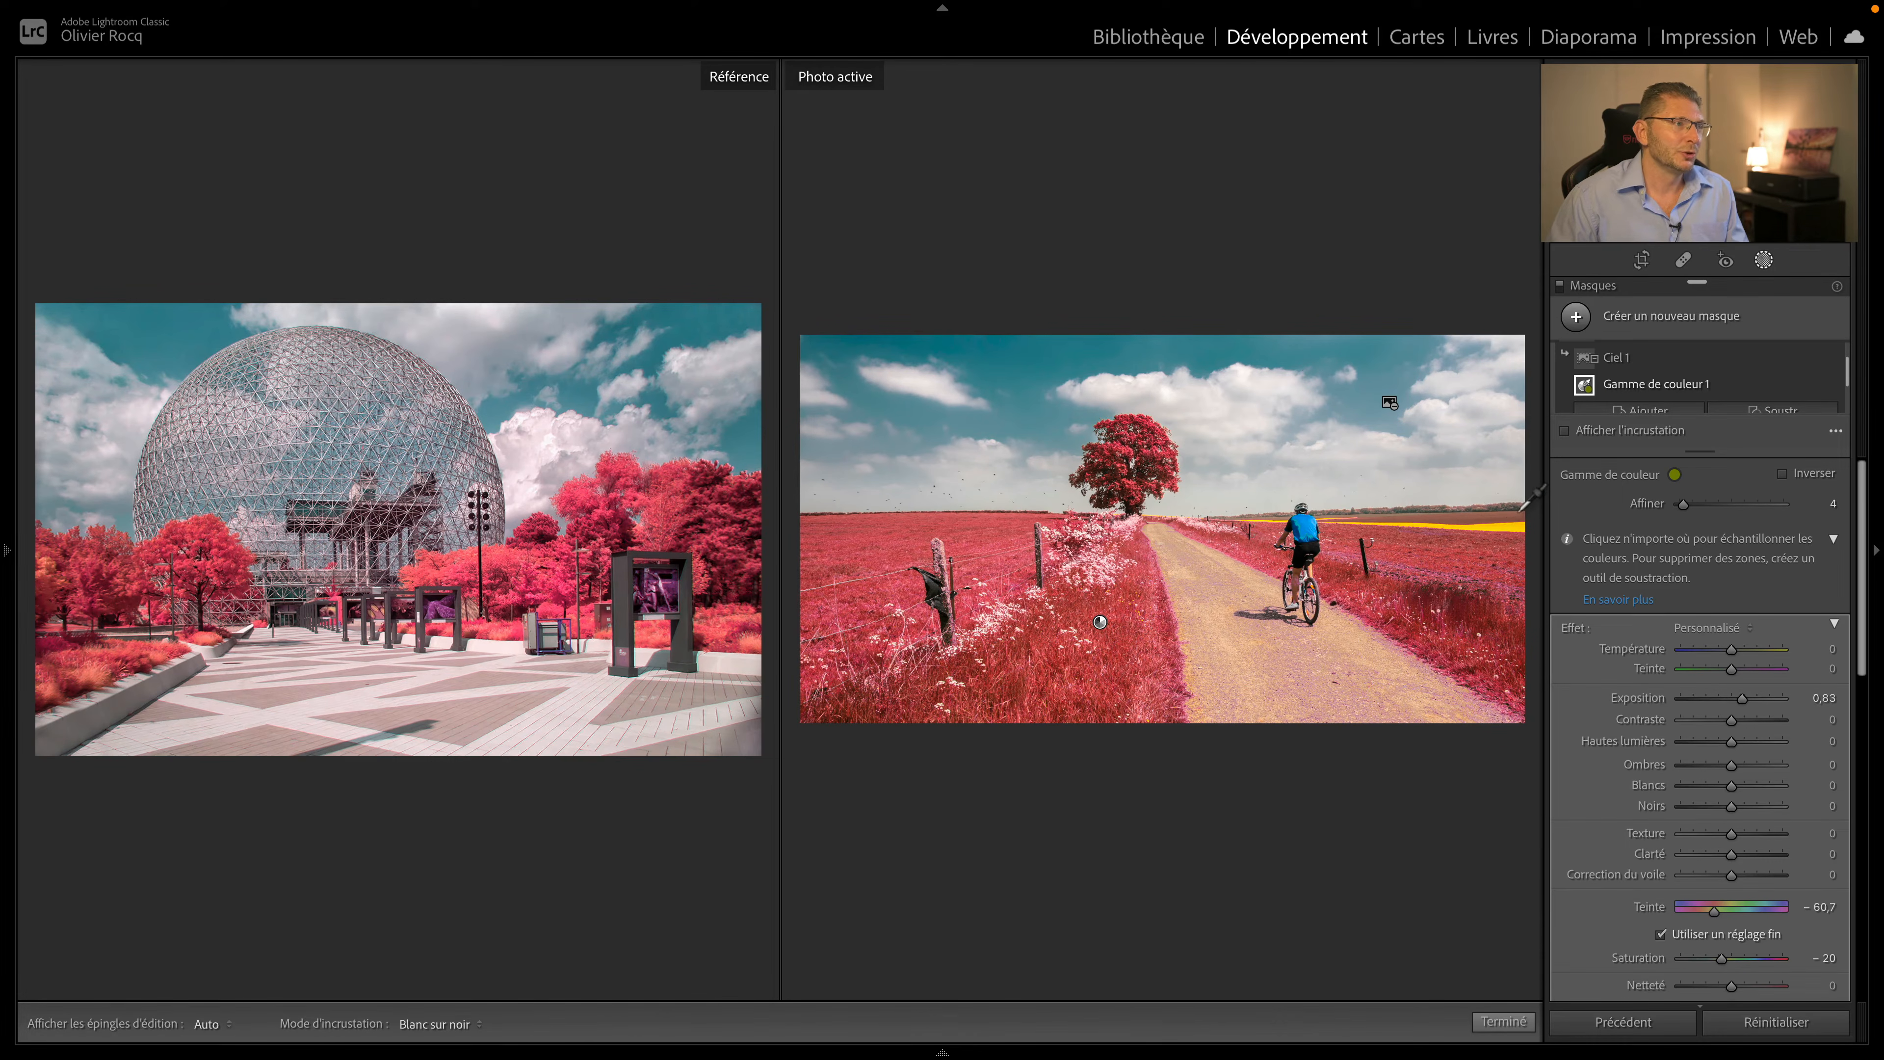
- Create a Gamme de couleur mask from the distant yellow field and set its Teinte to -31,5 and Saturation to -54
{"action": "left_click", "coordinate": [1575, 317]}
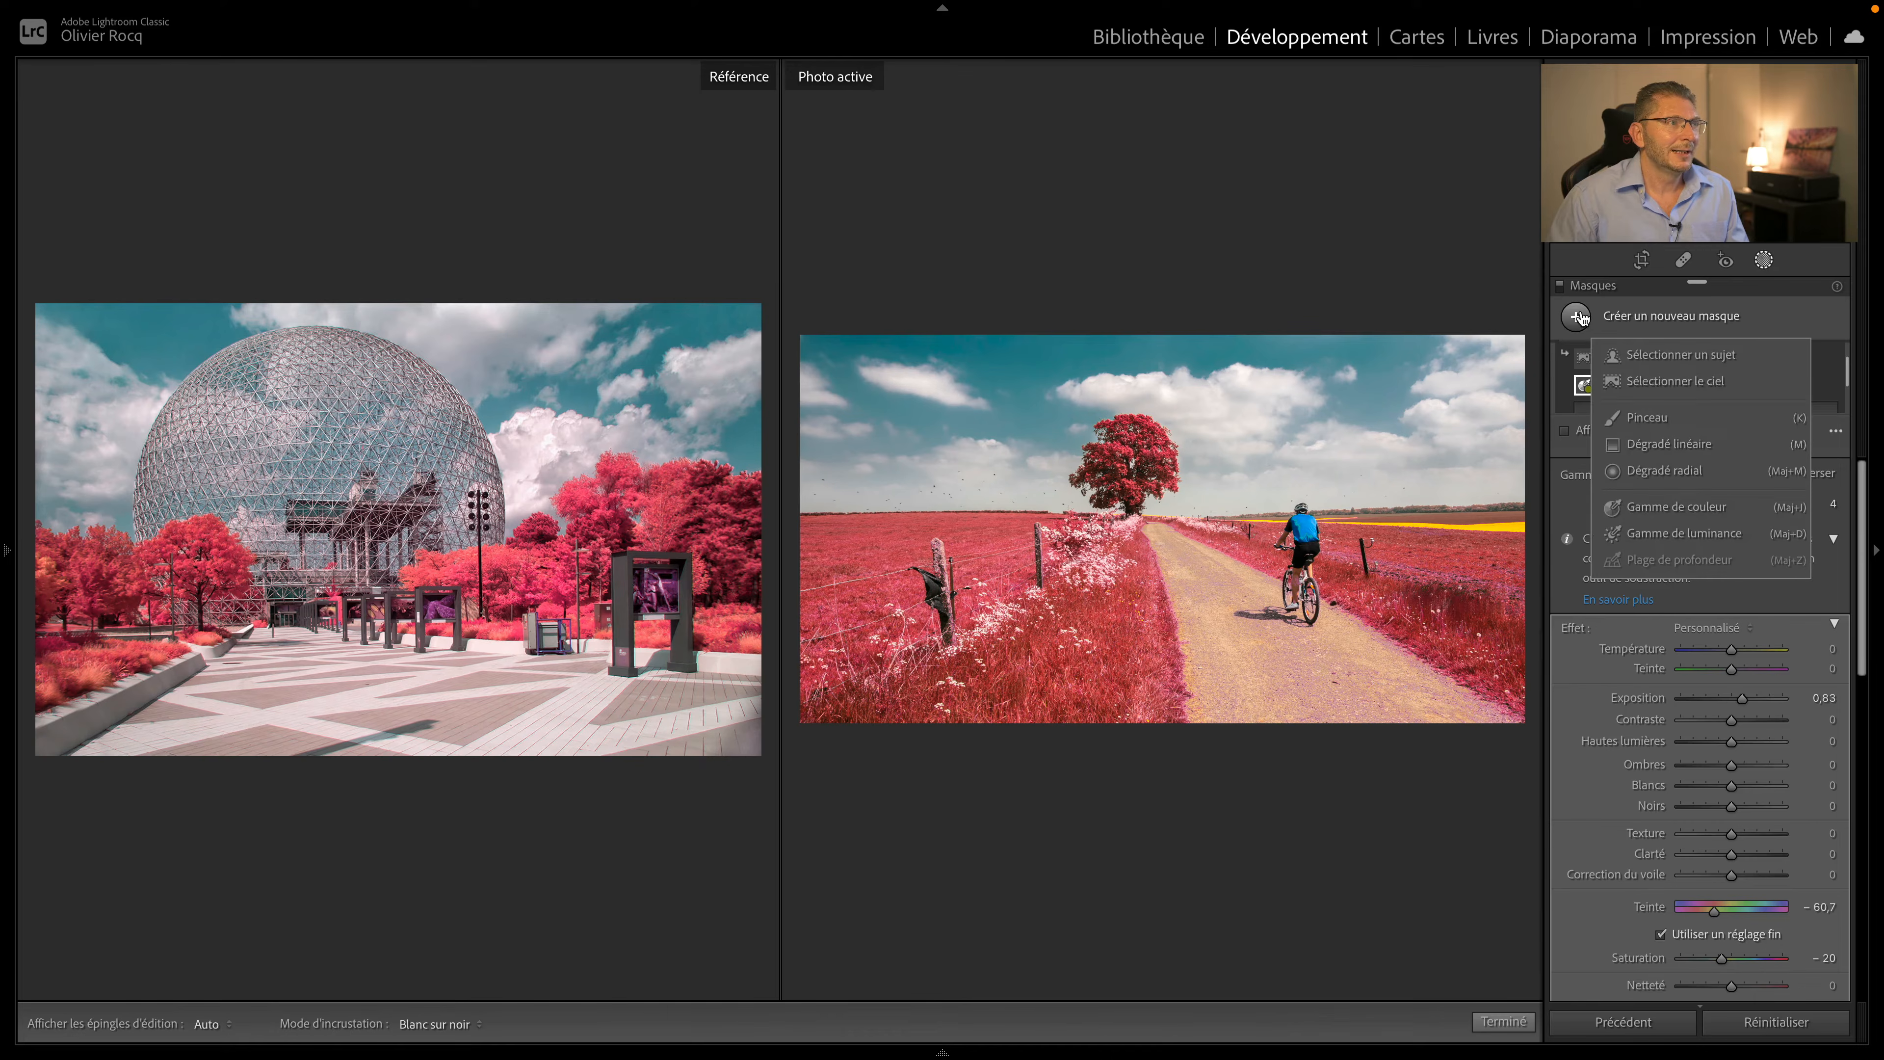
{"action": "left_click", "coordinate": [1662, 509]}
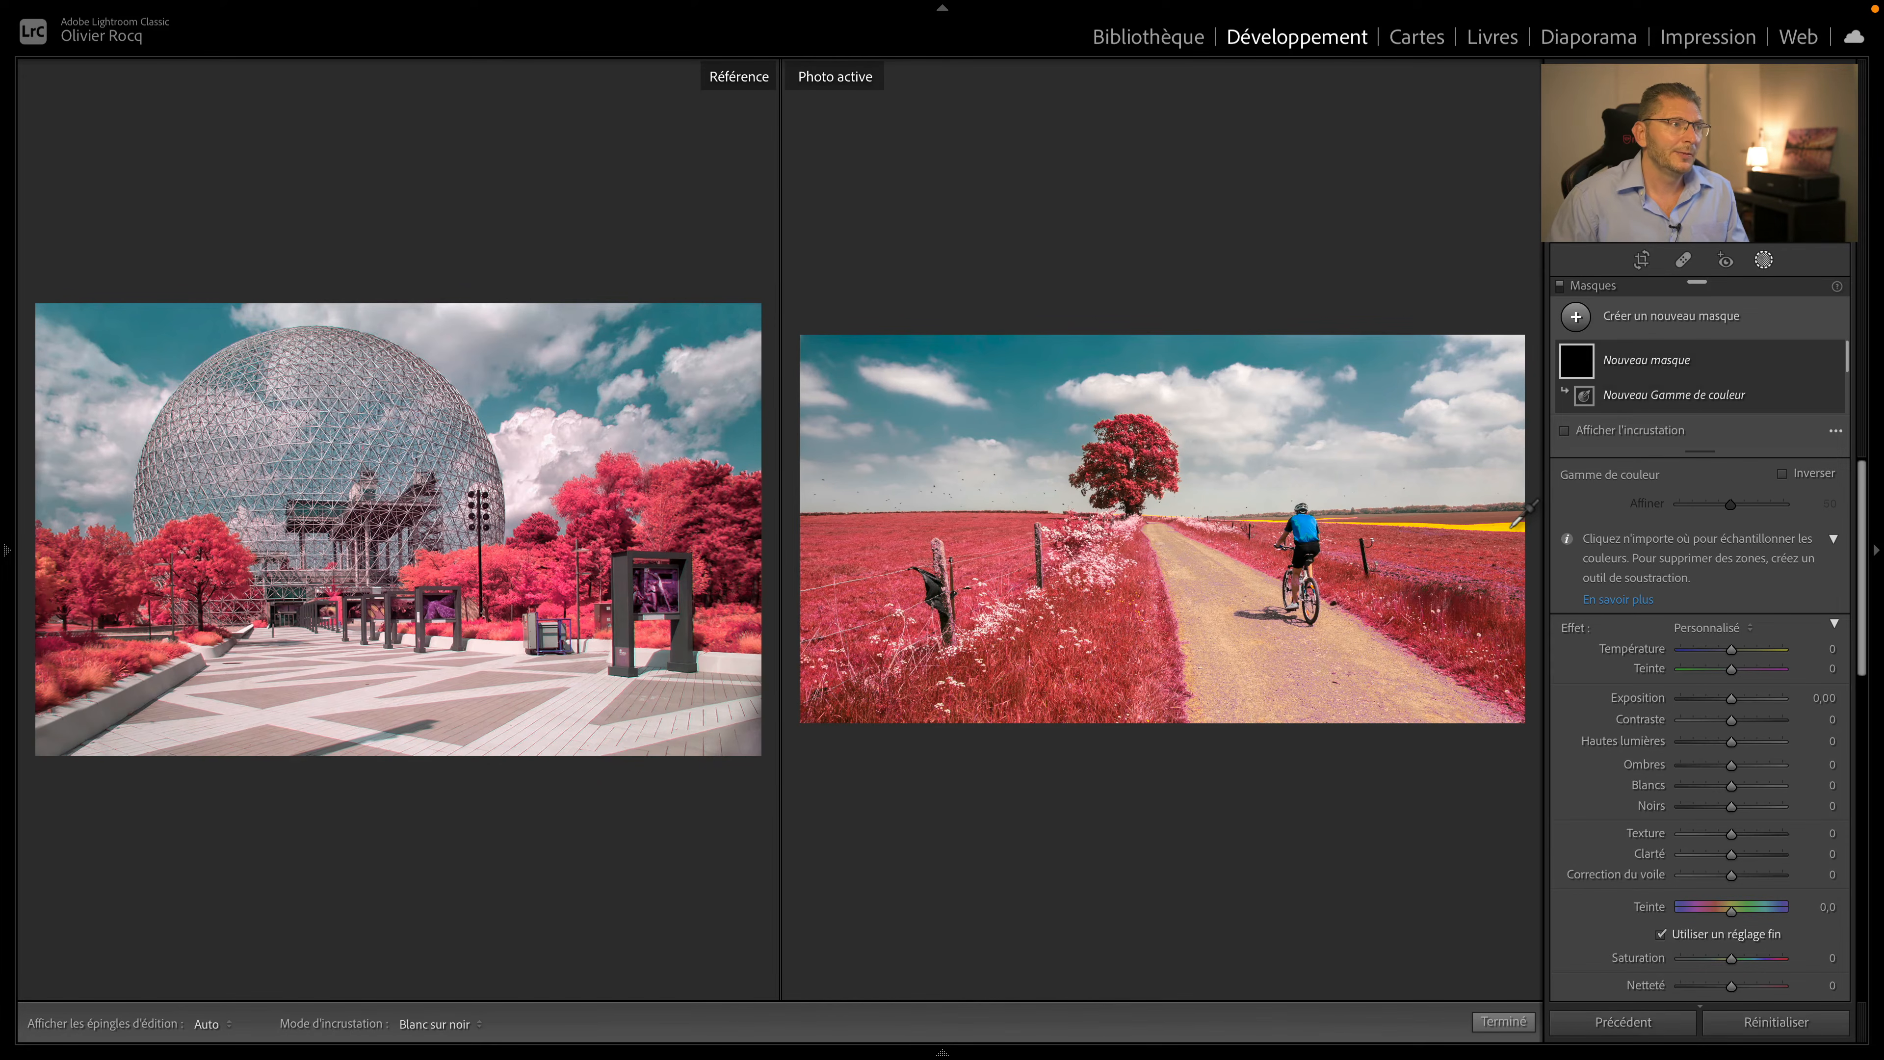
{"action": "left_click", "coordinate": [1517, 521]}
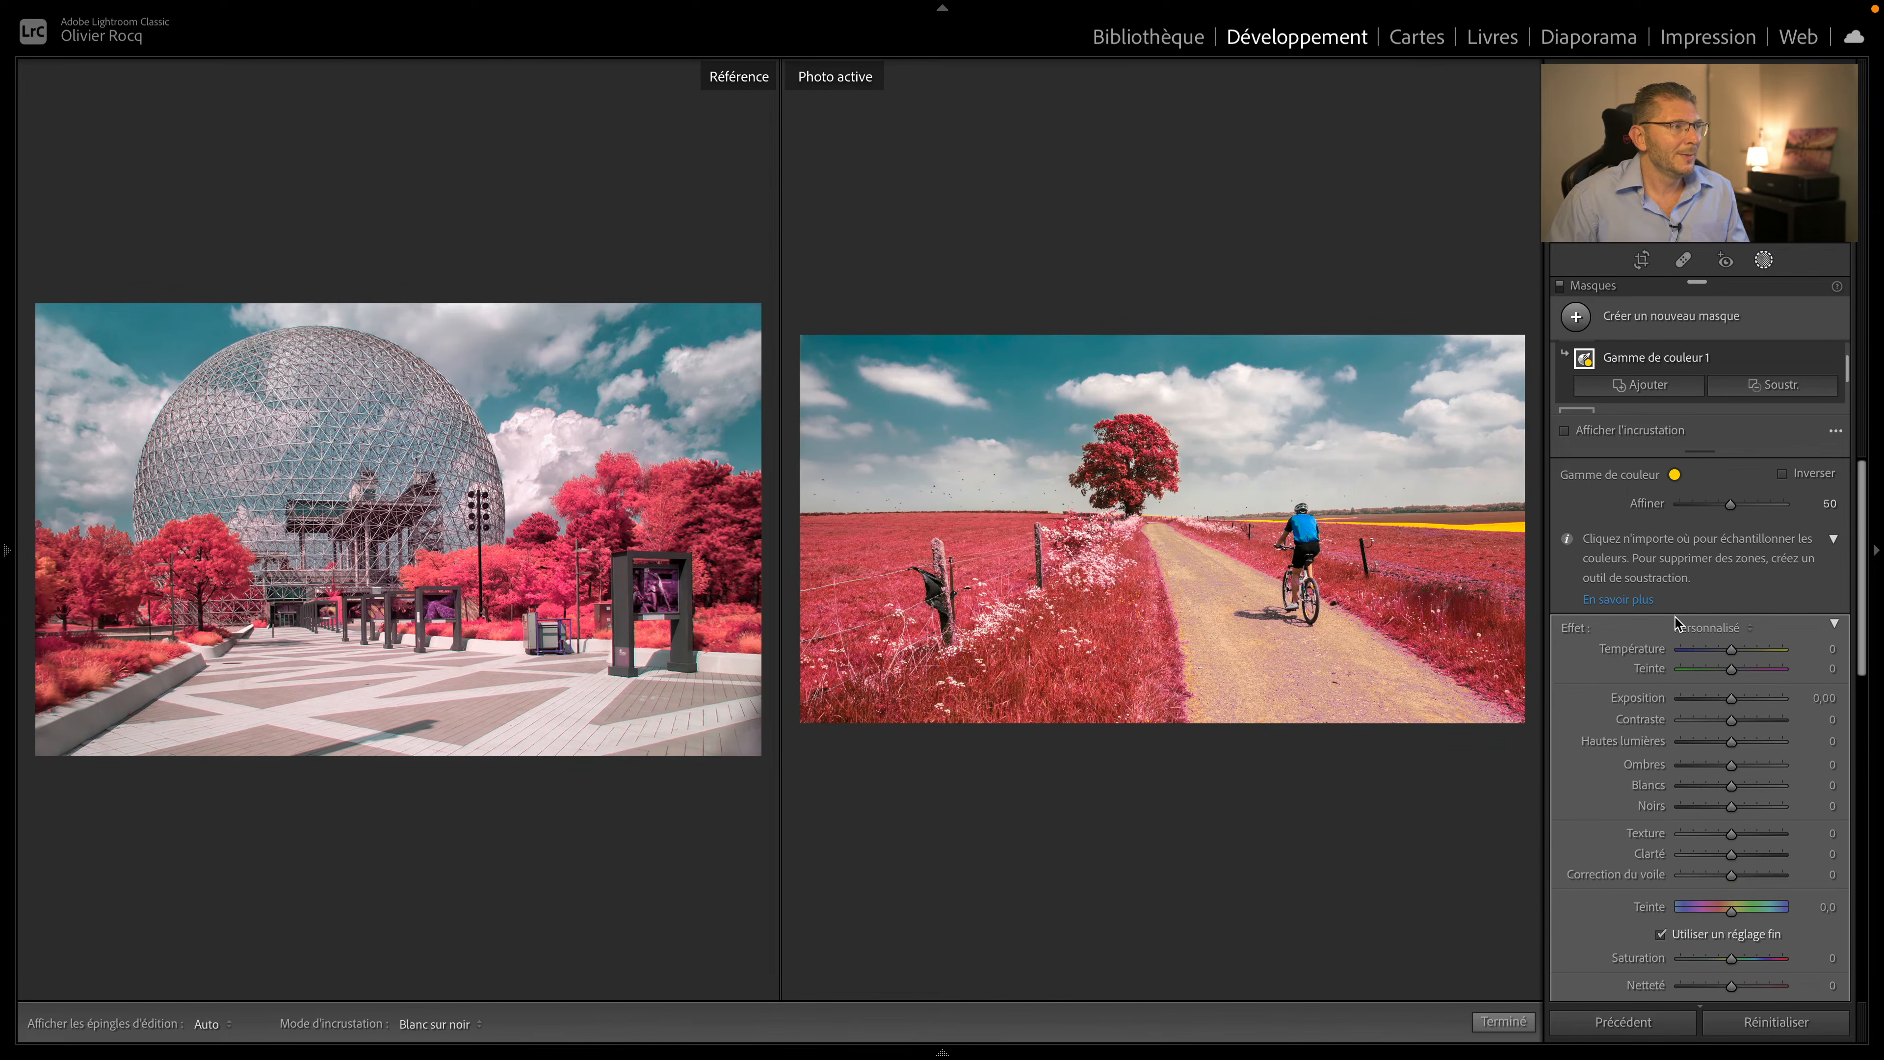
{"action": "key", "text": "o"}
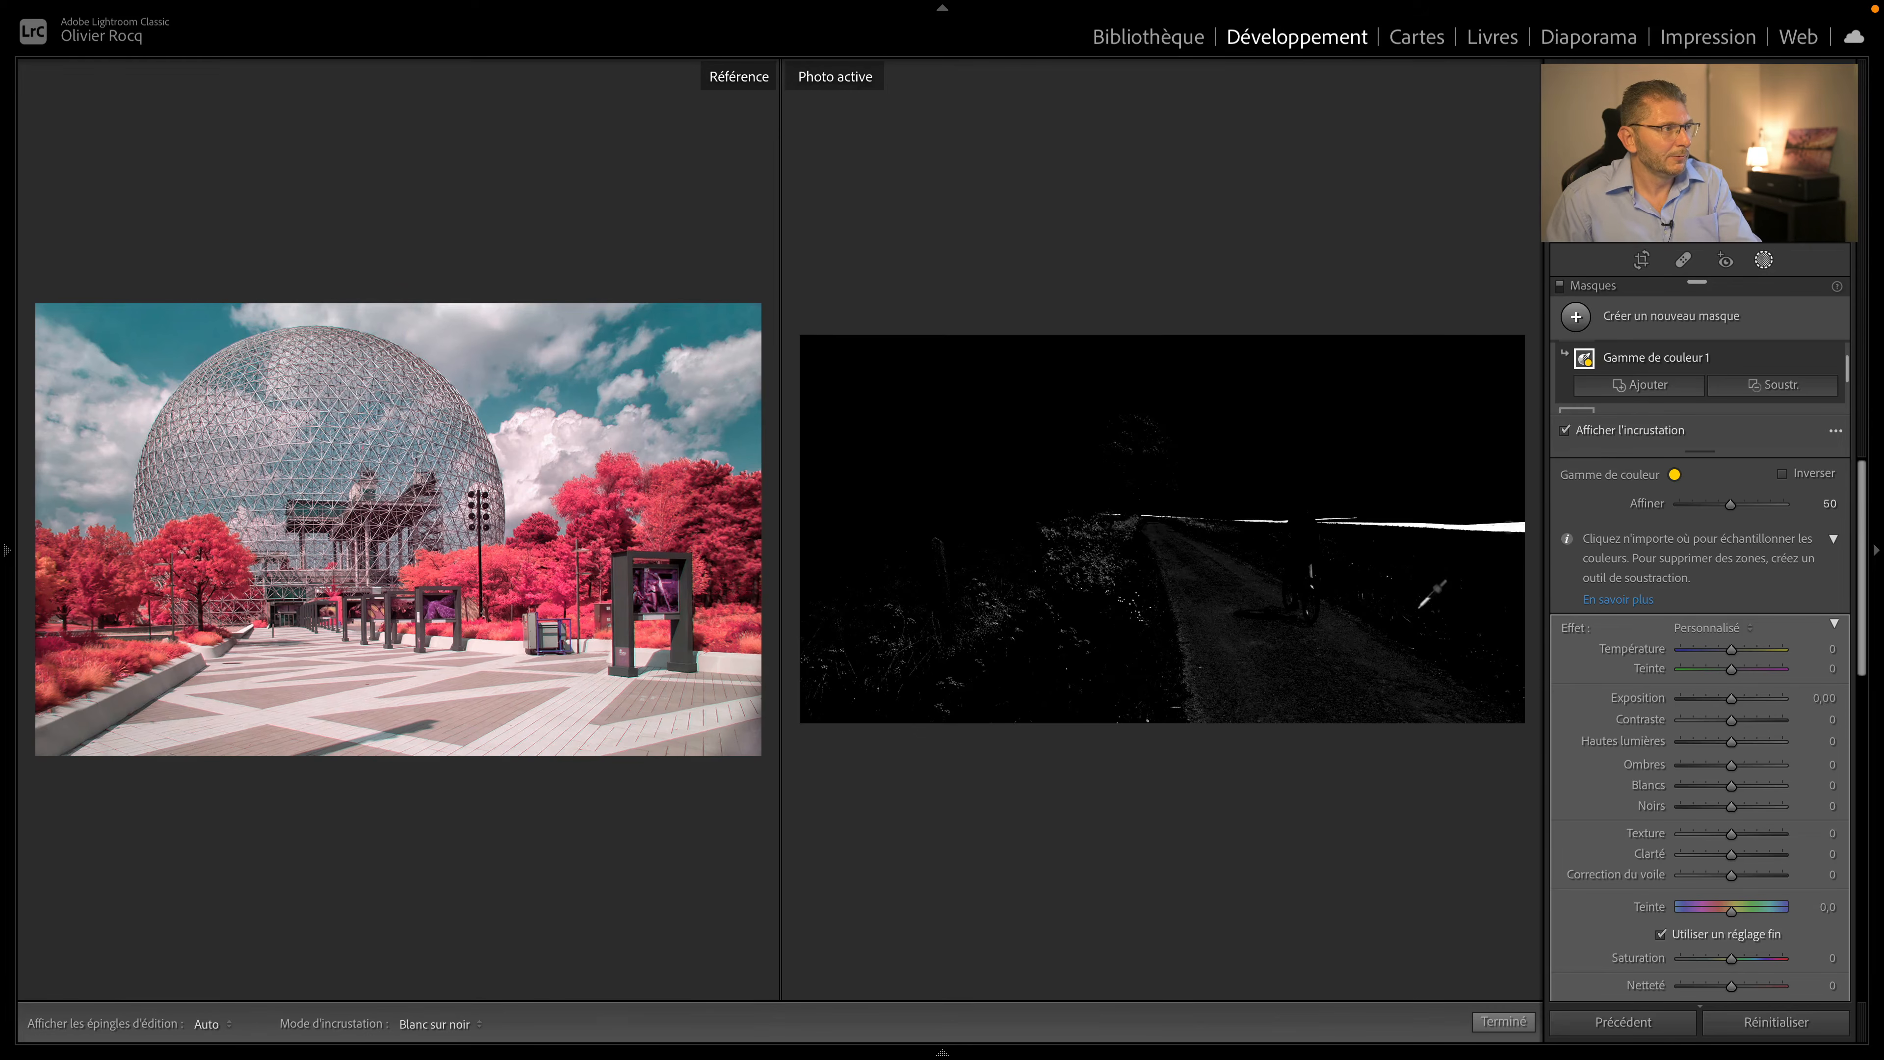
{"action": "key", "text": "o"}
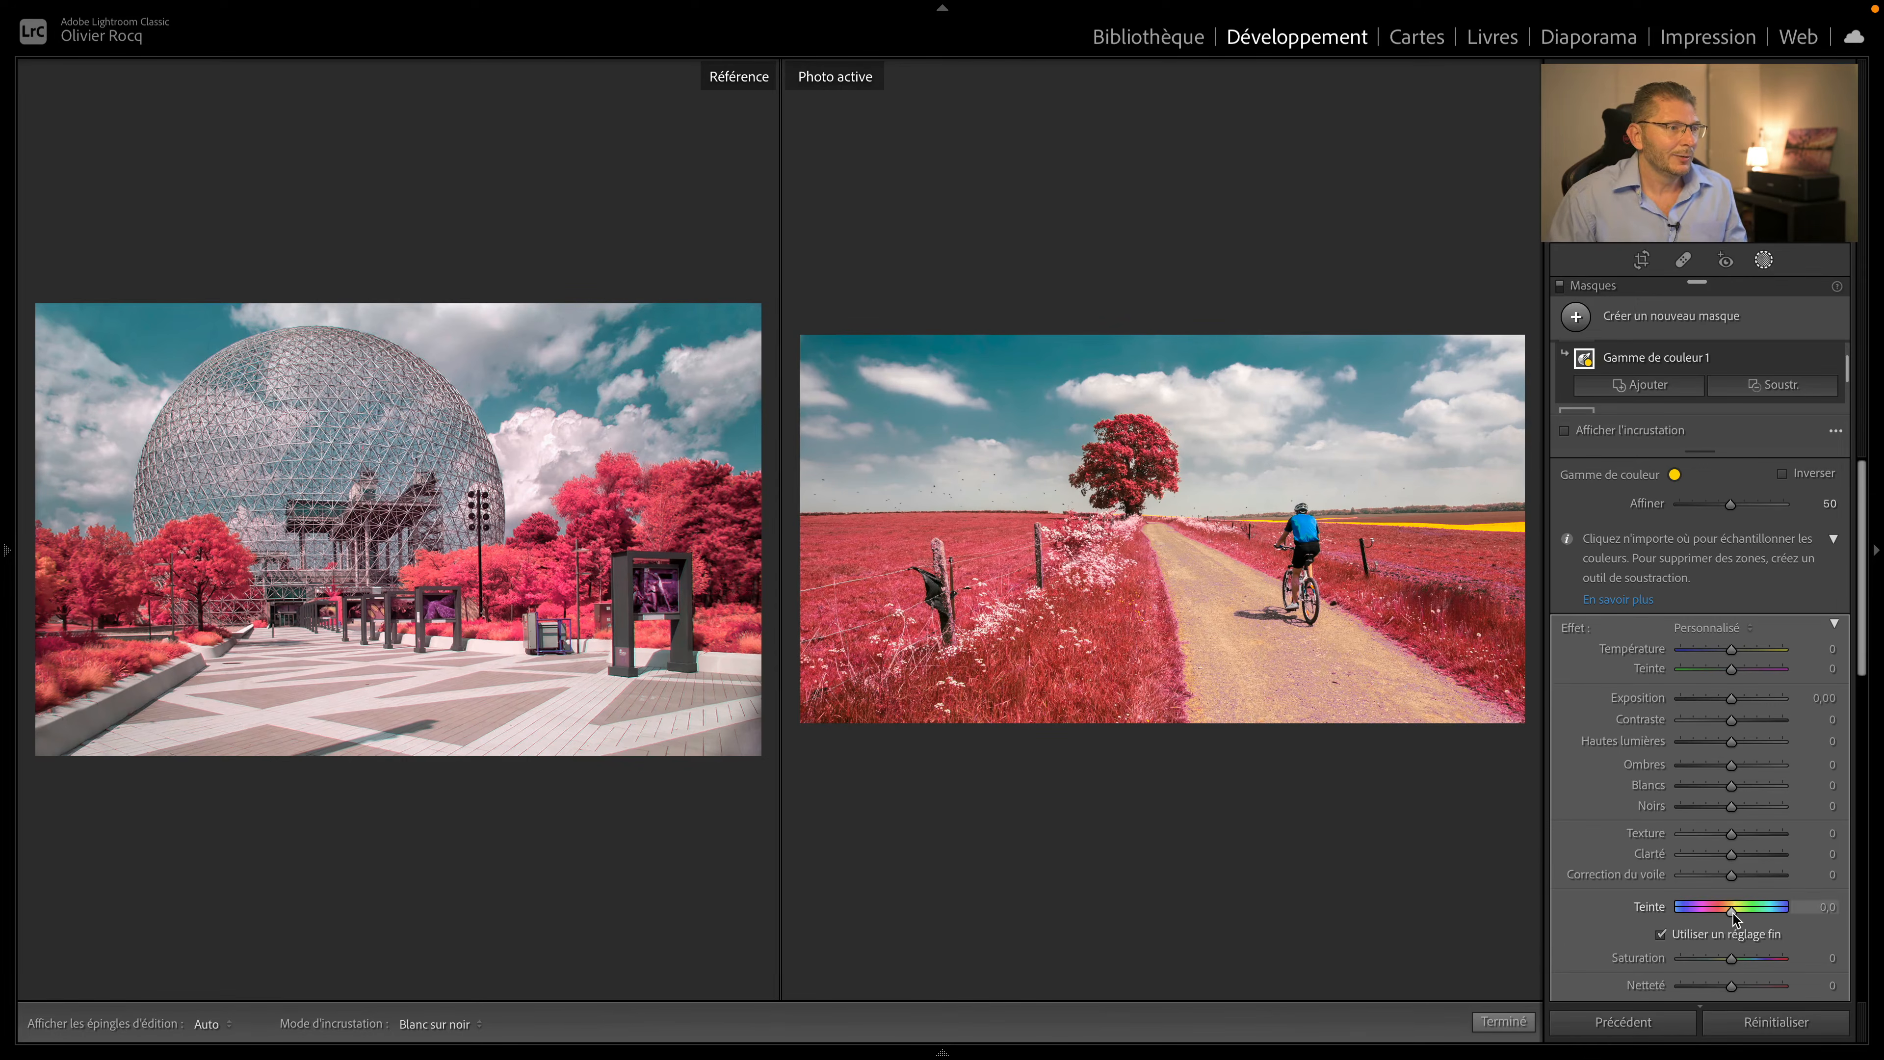
{"action": "mouse_move", "coordinate": [1735, 919]}
{"action": "left_mouse_down"}
{"action": "mouse_move", "coordinate": [1623, 906]}
{"action": "mouse_move", "coordinate": [1730, 922]}
{"action": "mouse_move", "coordinate": [1736, 964]}
{"action": "mouse_move", "coordinate": [1705, 963]}
{"action": "mouse_move", "coordinate": [1722, 914]}
{"action": "mouse_move", "coordinate": [1698, 913]}
{"action": "left_mouse_up"}
{"action": "left_click", "coordinate": [1723, 915]}
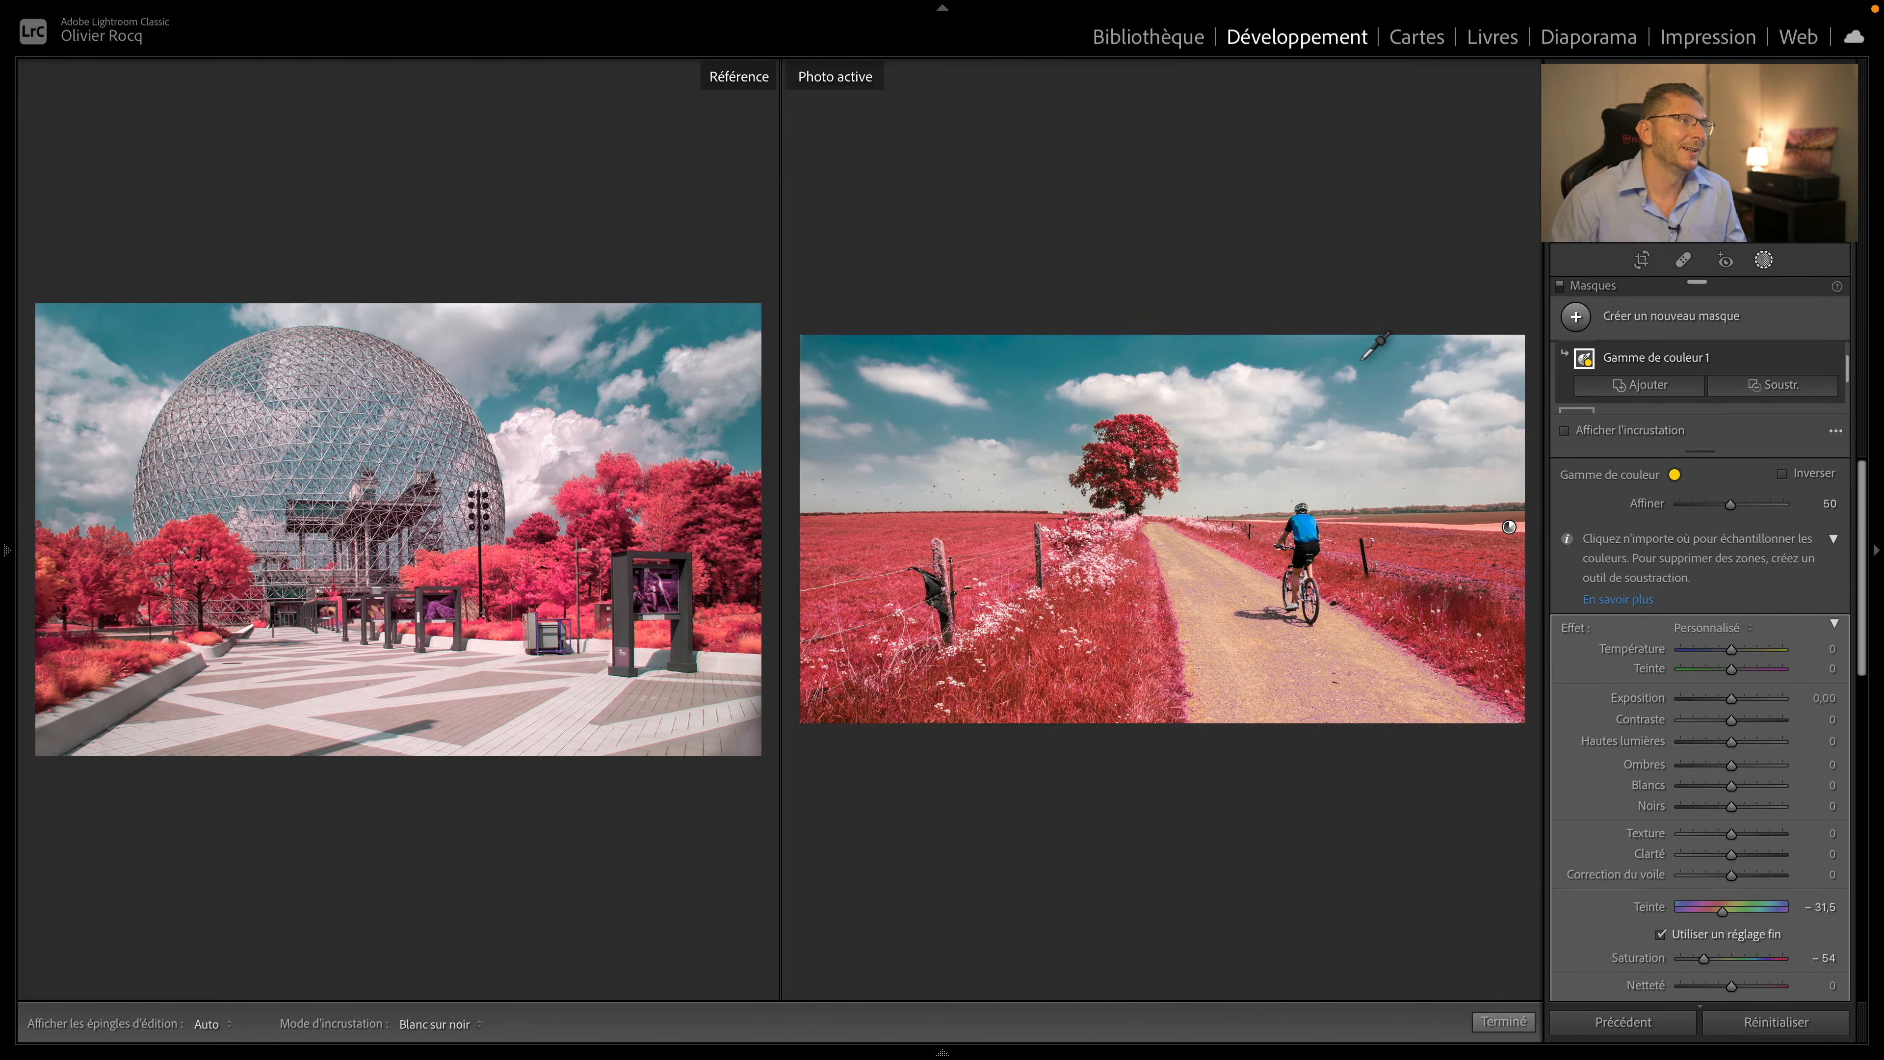
- Create a new Gamme de couleur mask by sampling the cyclist's blue jersey
{"action": "left_click", "coordinate": [1574, 316]}
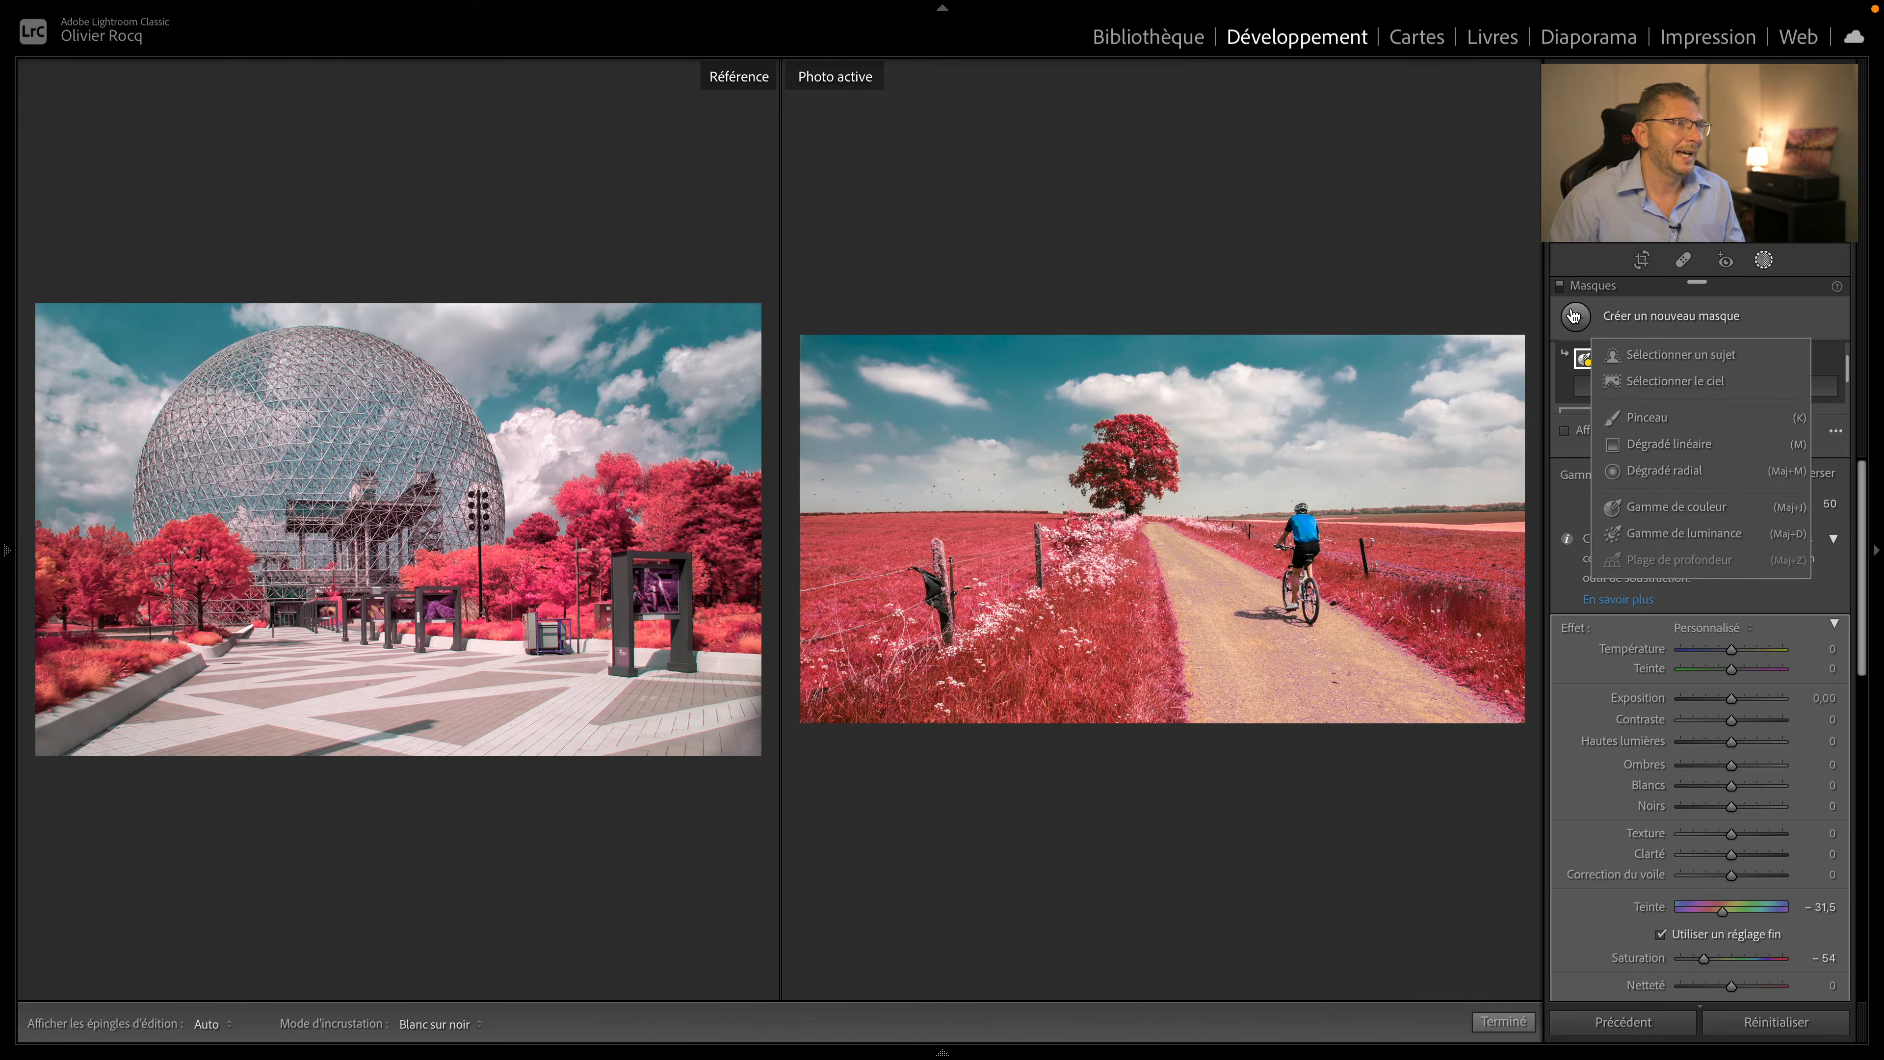
{"action": "left_click", "coordinate": [1670, 507]}
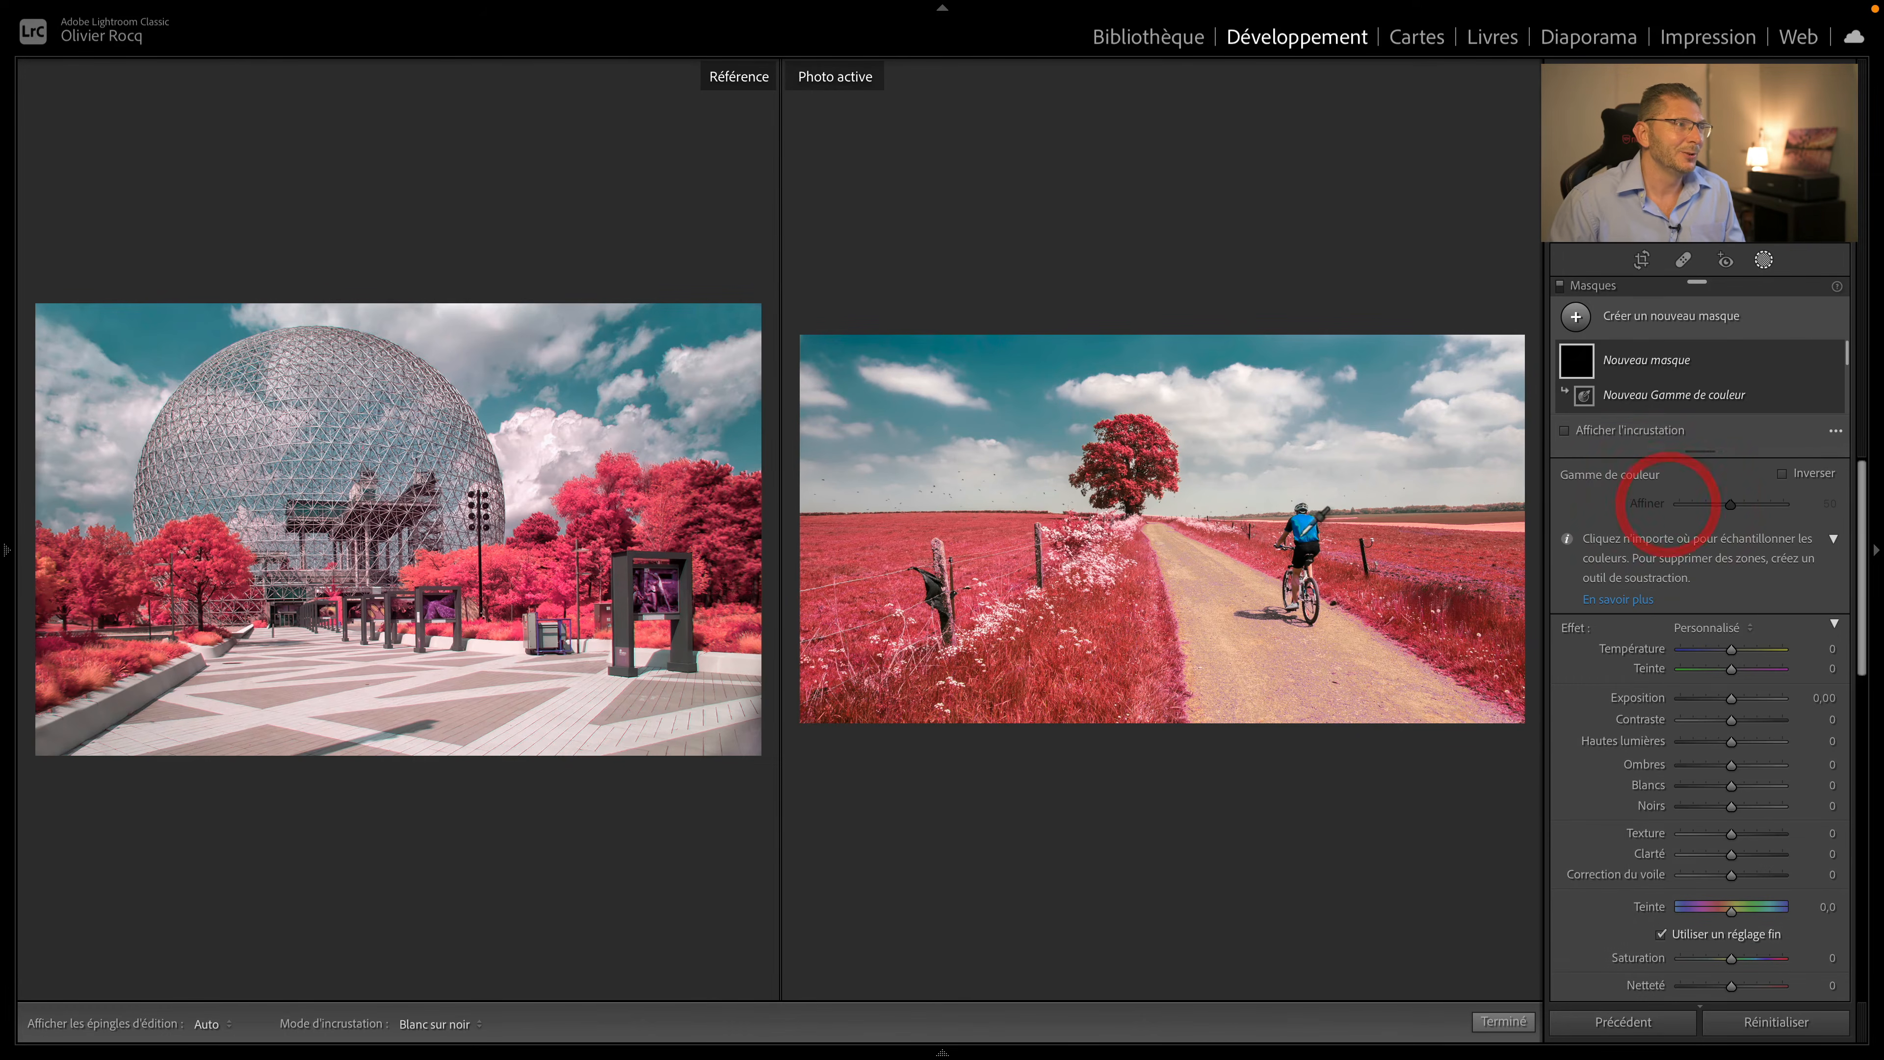
{"action": "left_click", "coordinate": [1304, 524]}
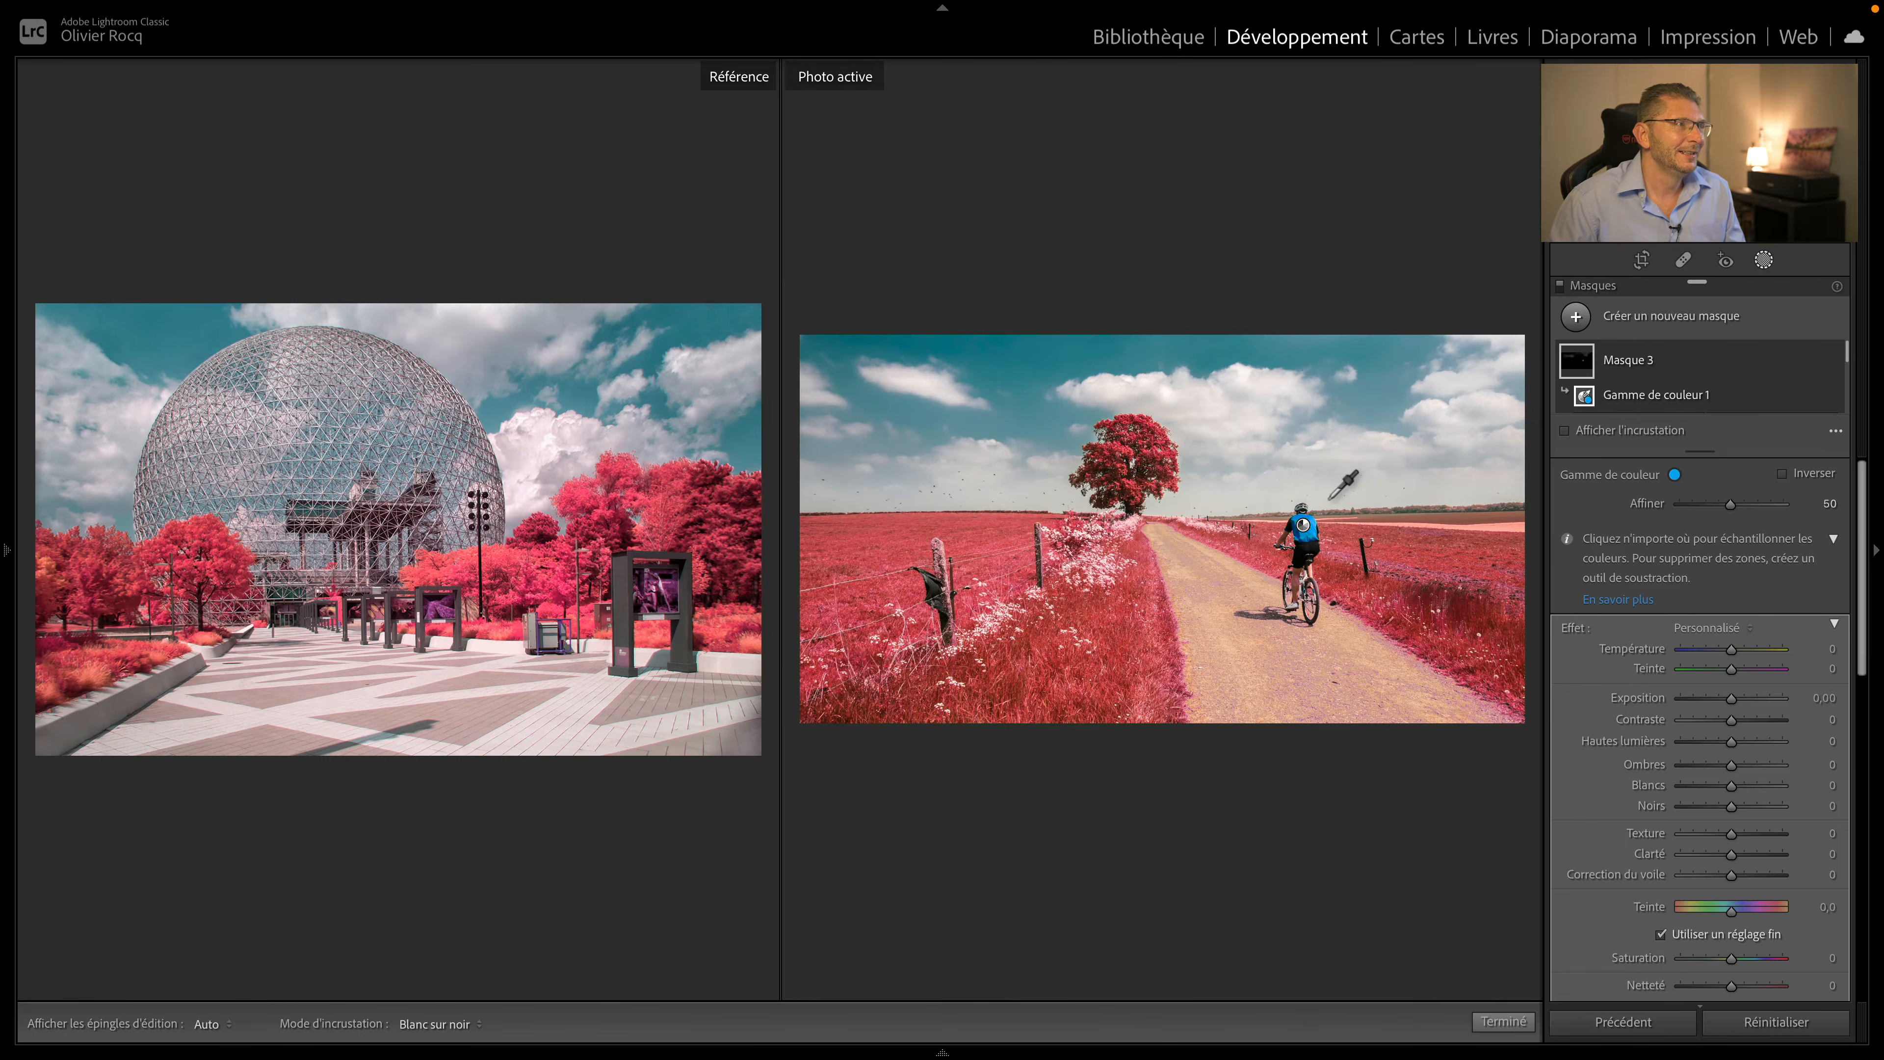
{"action": "mouse_move", "coordinate": [1309, 527]}
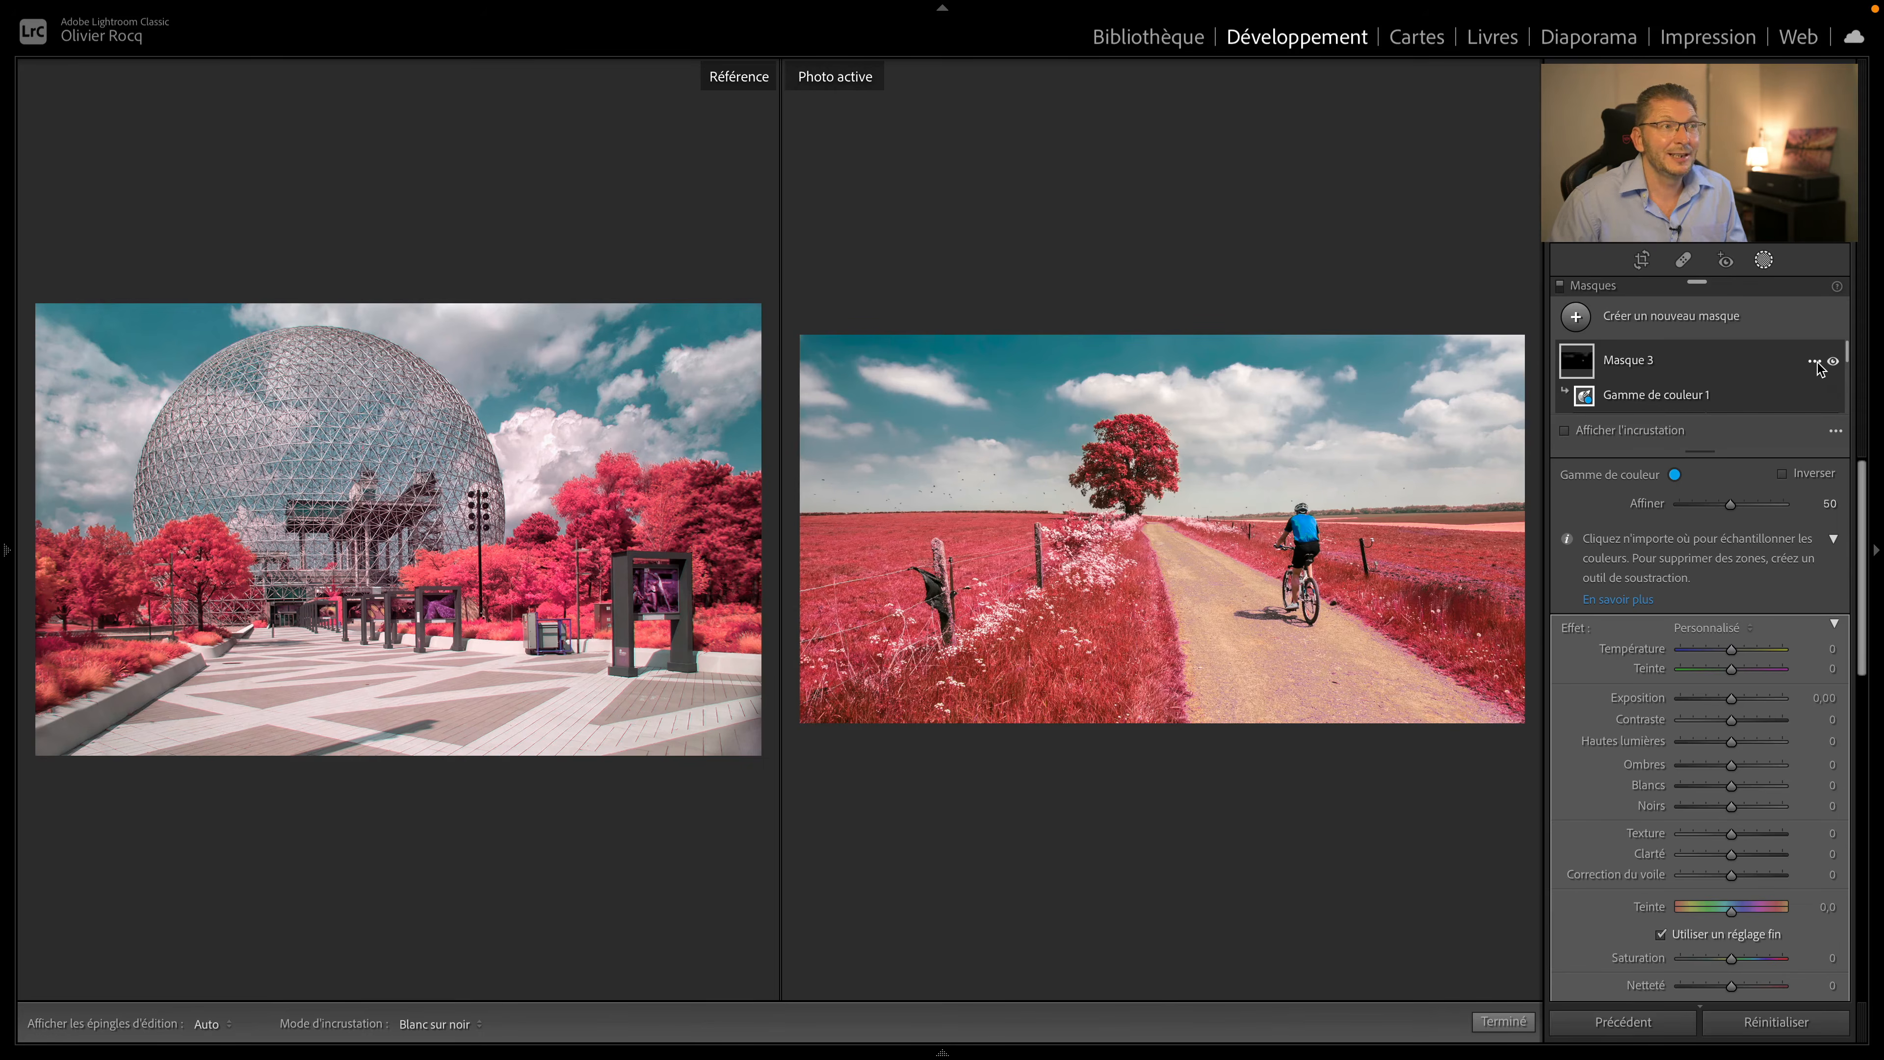
- Subtract the sky from the blue jersey mask with Sélectionner le ciel and hide the mask overlay
{"action": "left_click", "coordinate": [1815, 362]}
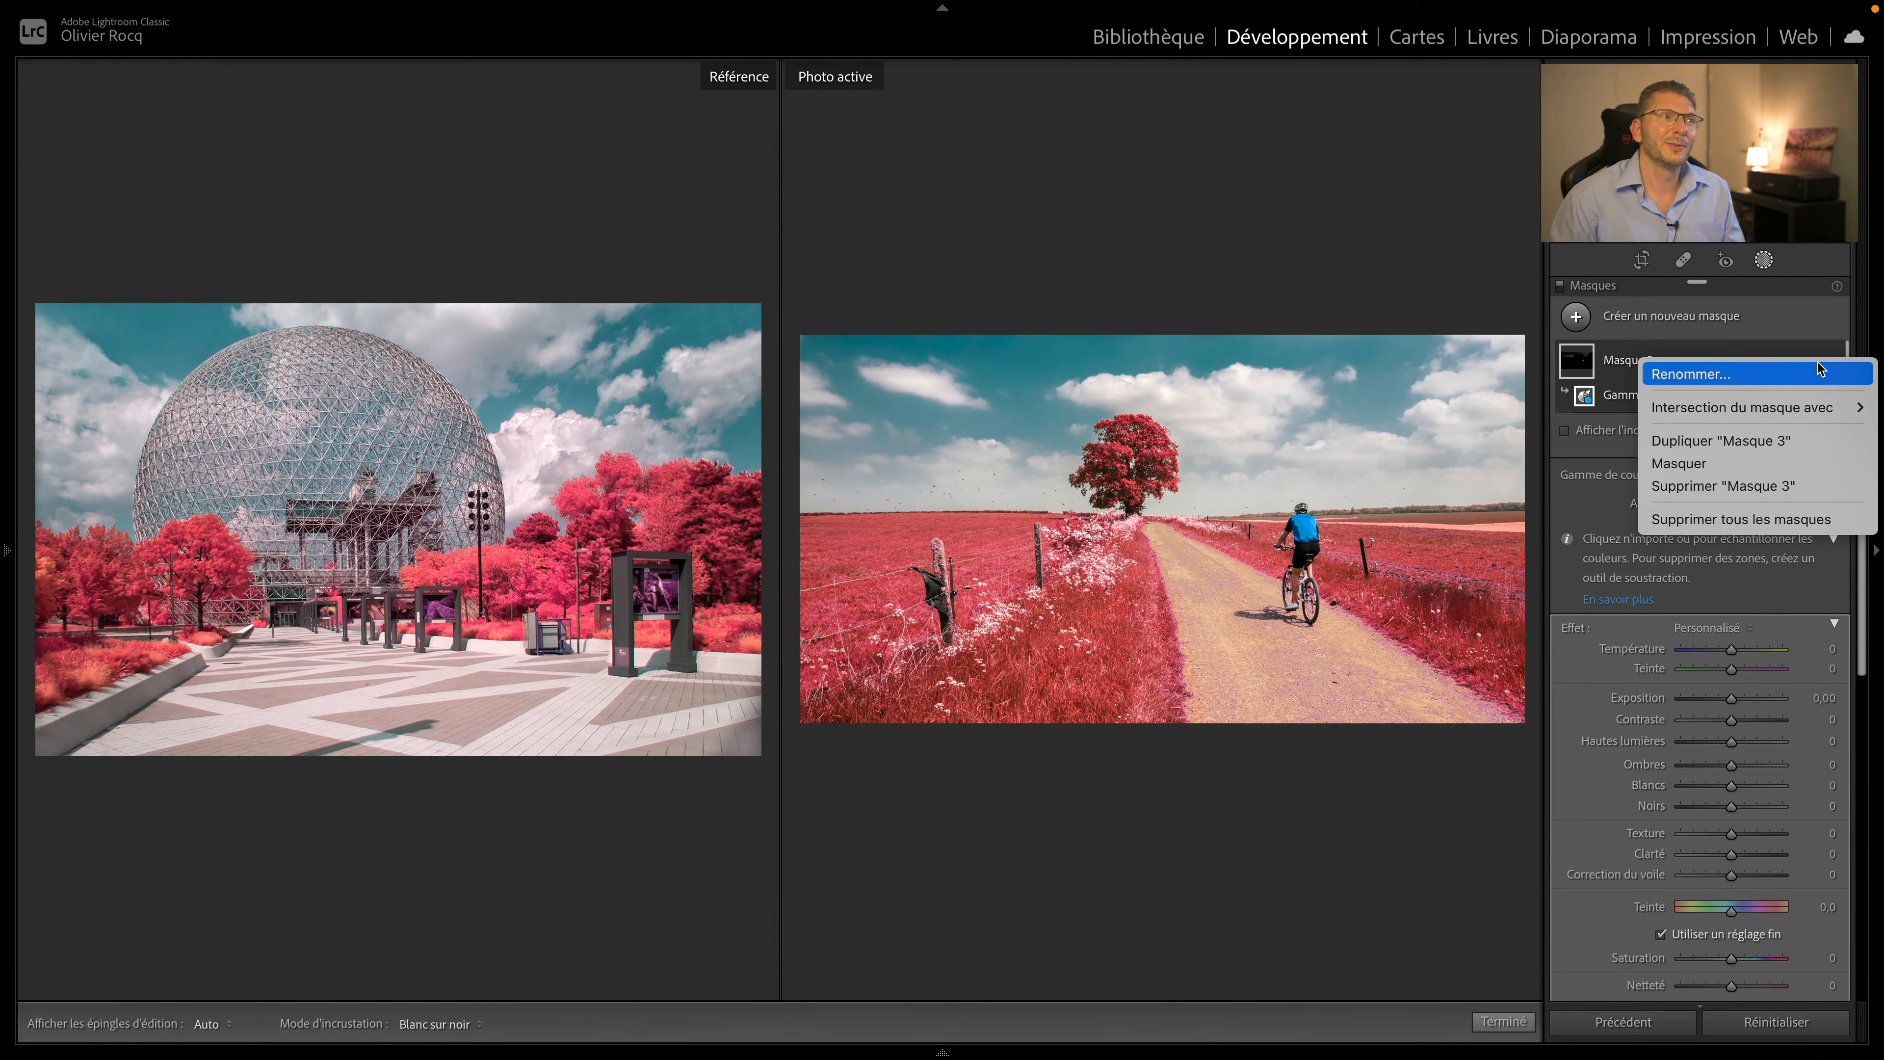
{"action": "left_click", "coordinate": [1690, 357]}
{"action": "scroll", "coordinate": [1706, 386], "scroll_direction": "down", "scroll_amount": 2}
{"action": "scroll", "coordinate": [1715, 392], "scroll_direction": "up", "scroll_amount": 1}
{"action": "left_click", "coordinate": [1755, 379]}
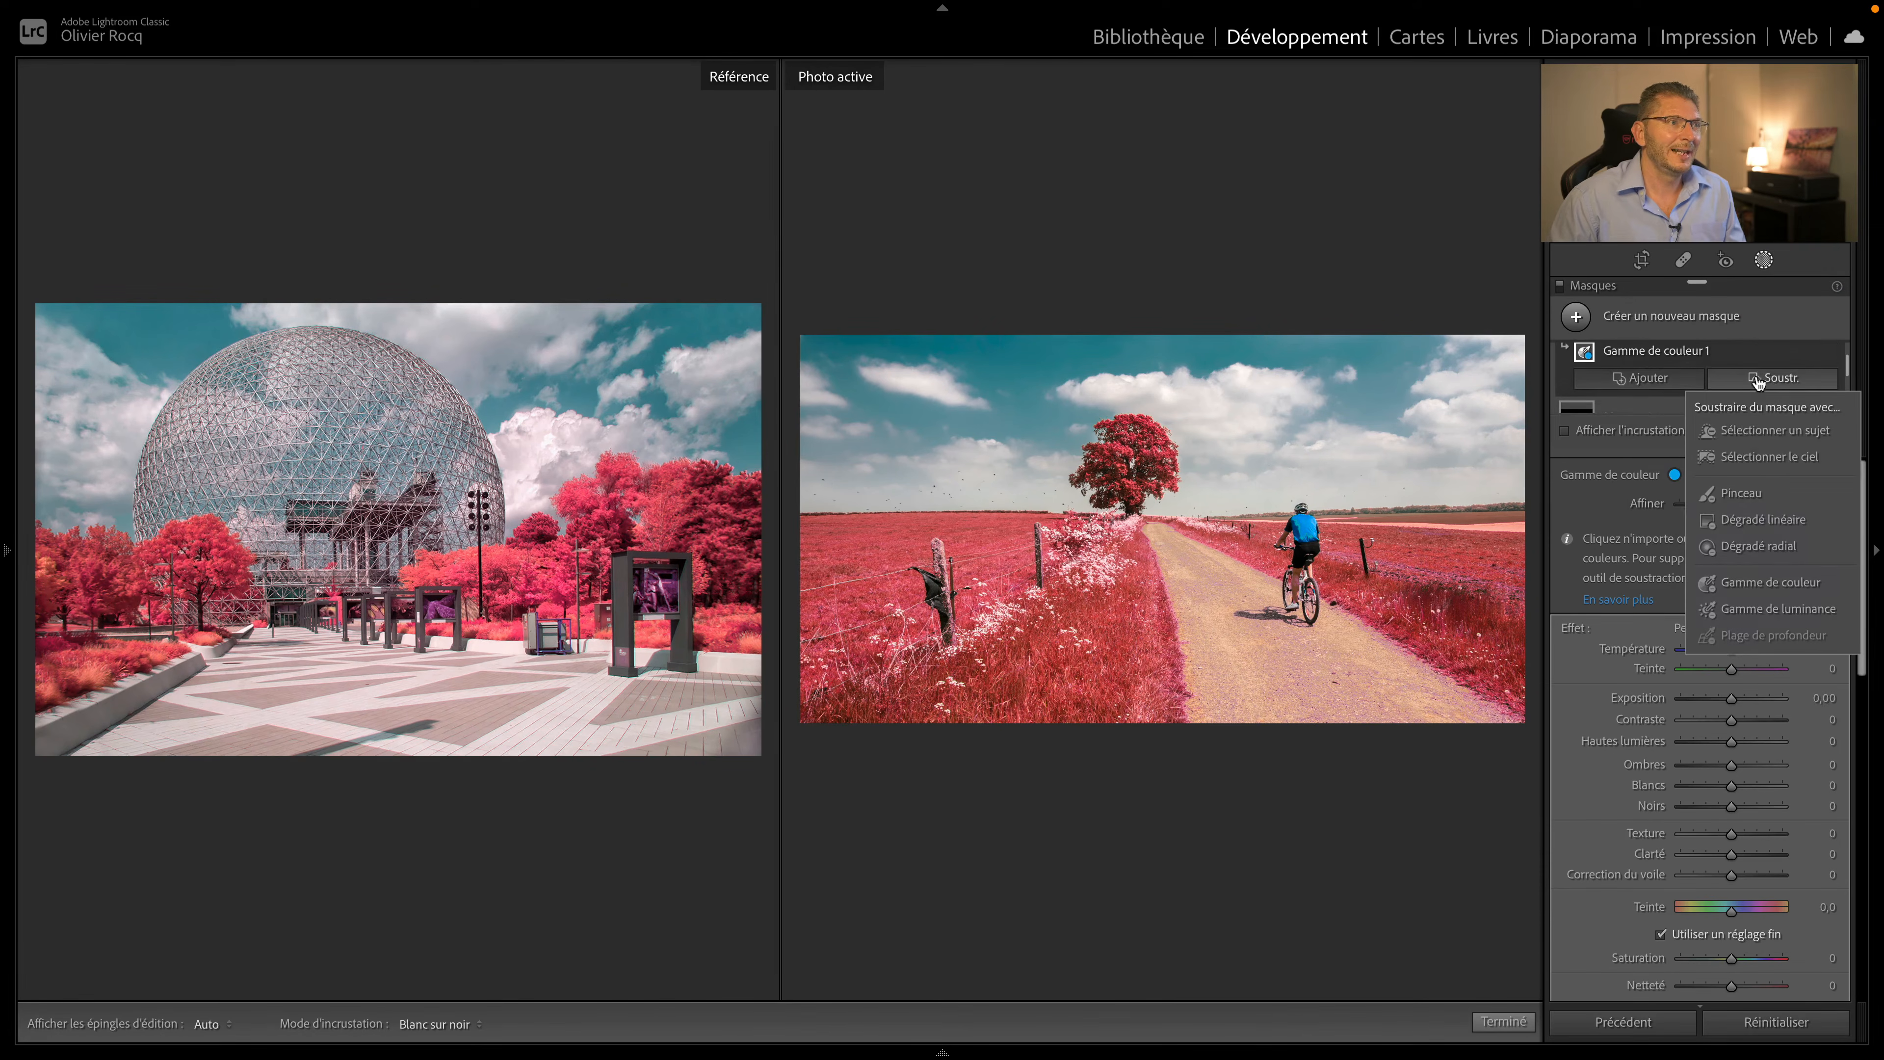
{"action": "left_click", "coordinate": [1753, 460]}
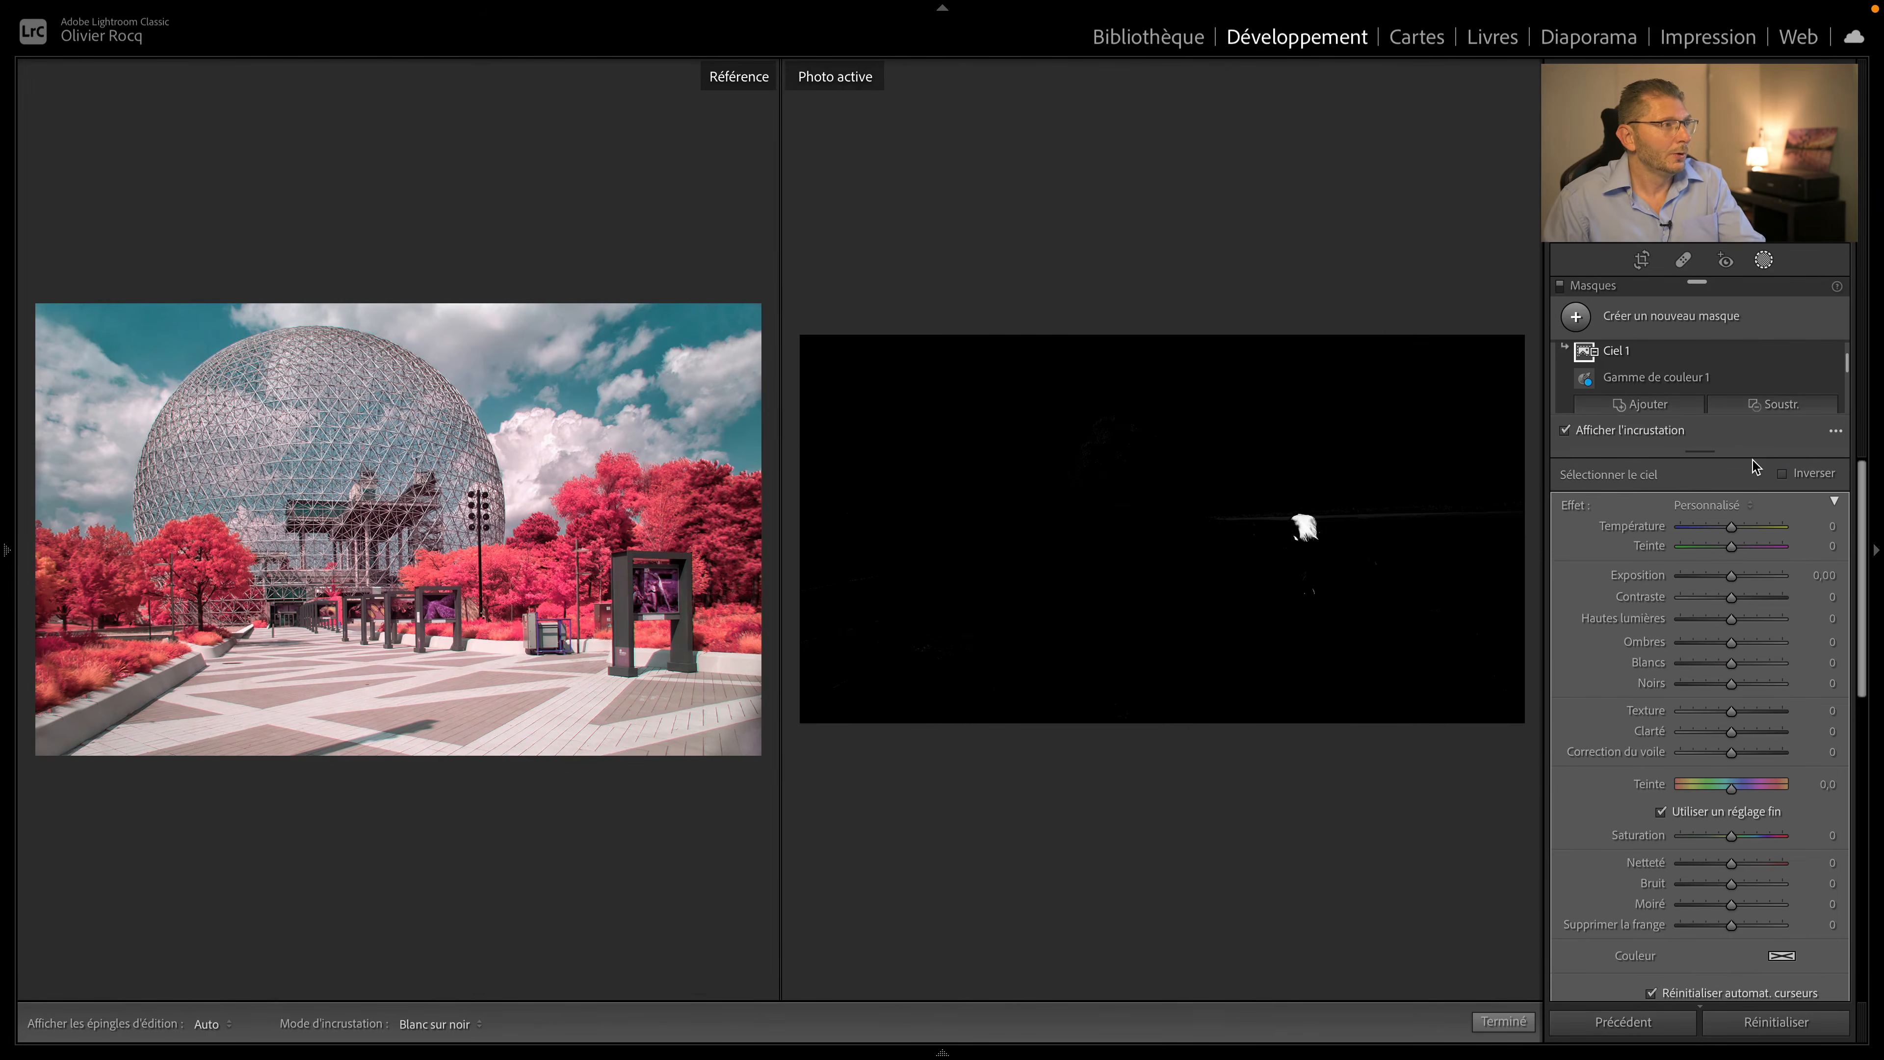
{"action": "key", "text": "o"}
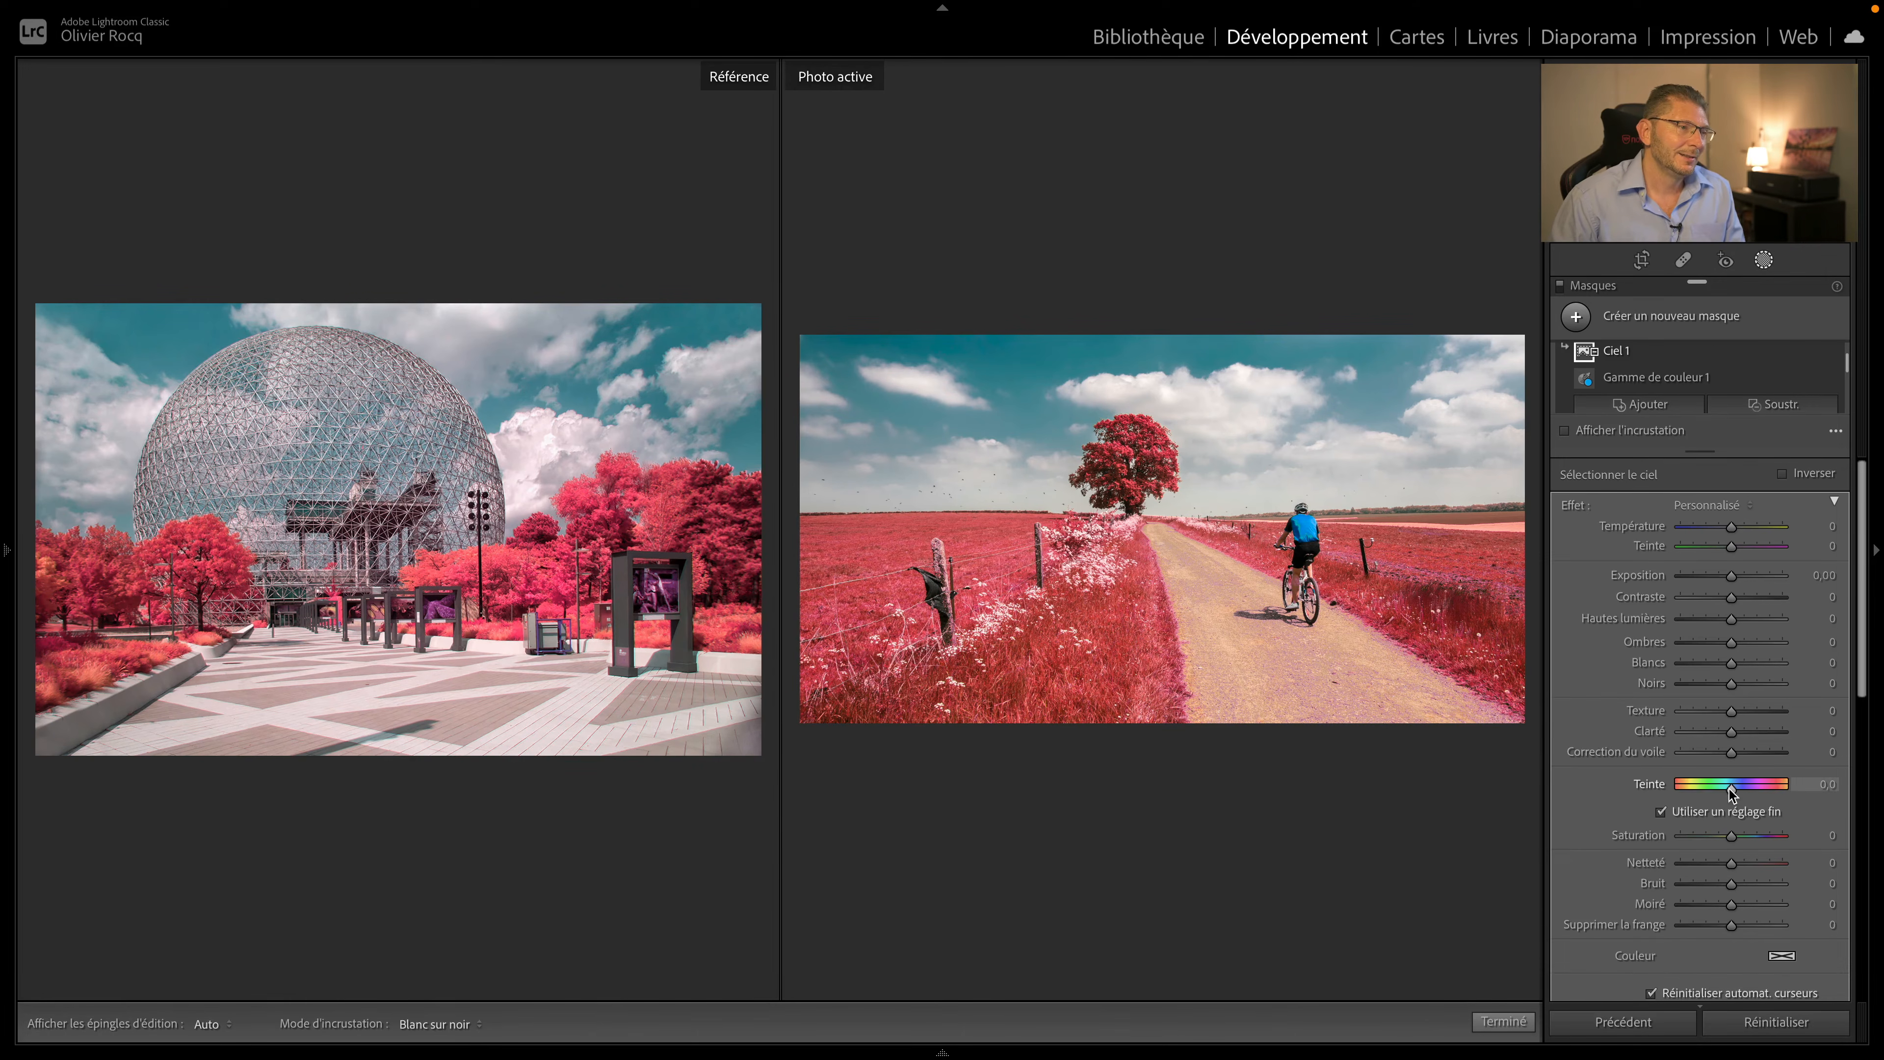
- Set the jersey mask's Teinte to -21,1, Exposition to -0,45 and Saturation to -71, and finish the masking work
{"action": "left_click_drag", "start_coordinate": [1730, 793], "coordinate": [1710, 838]}
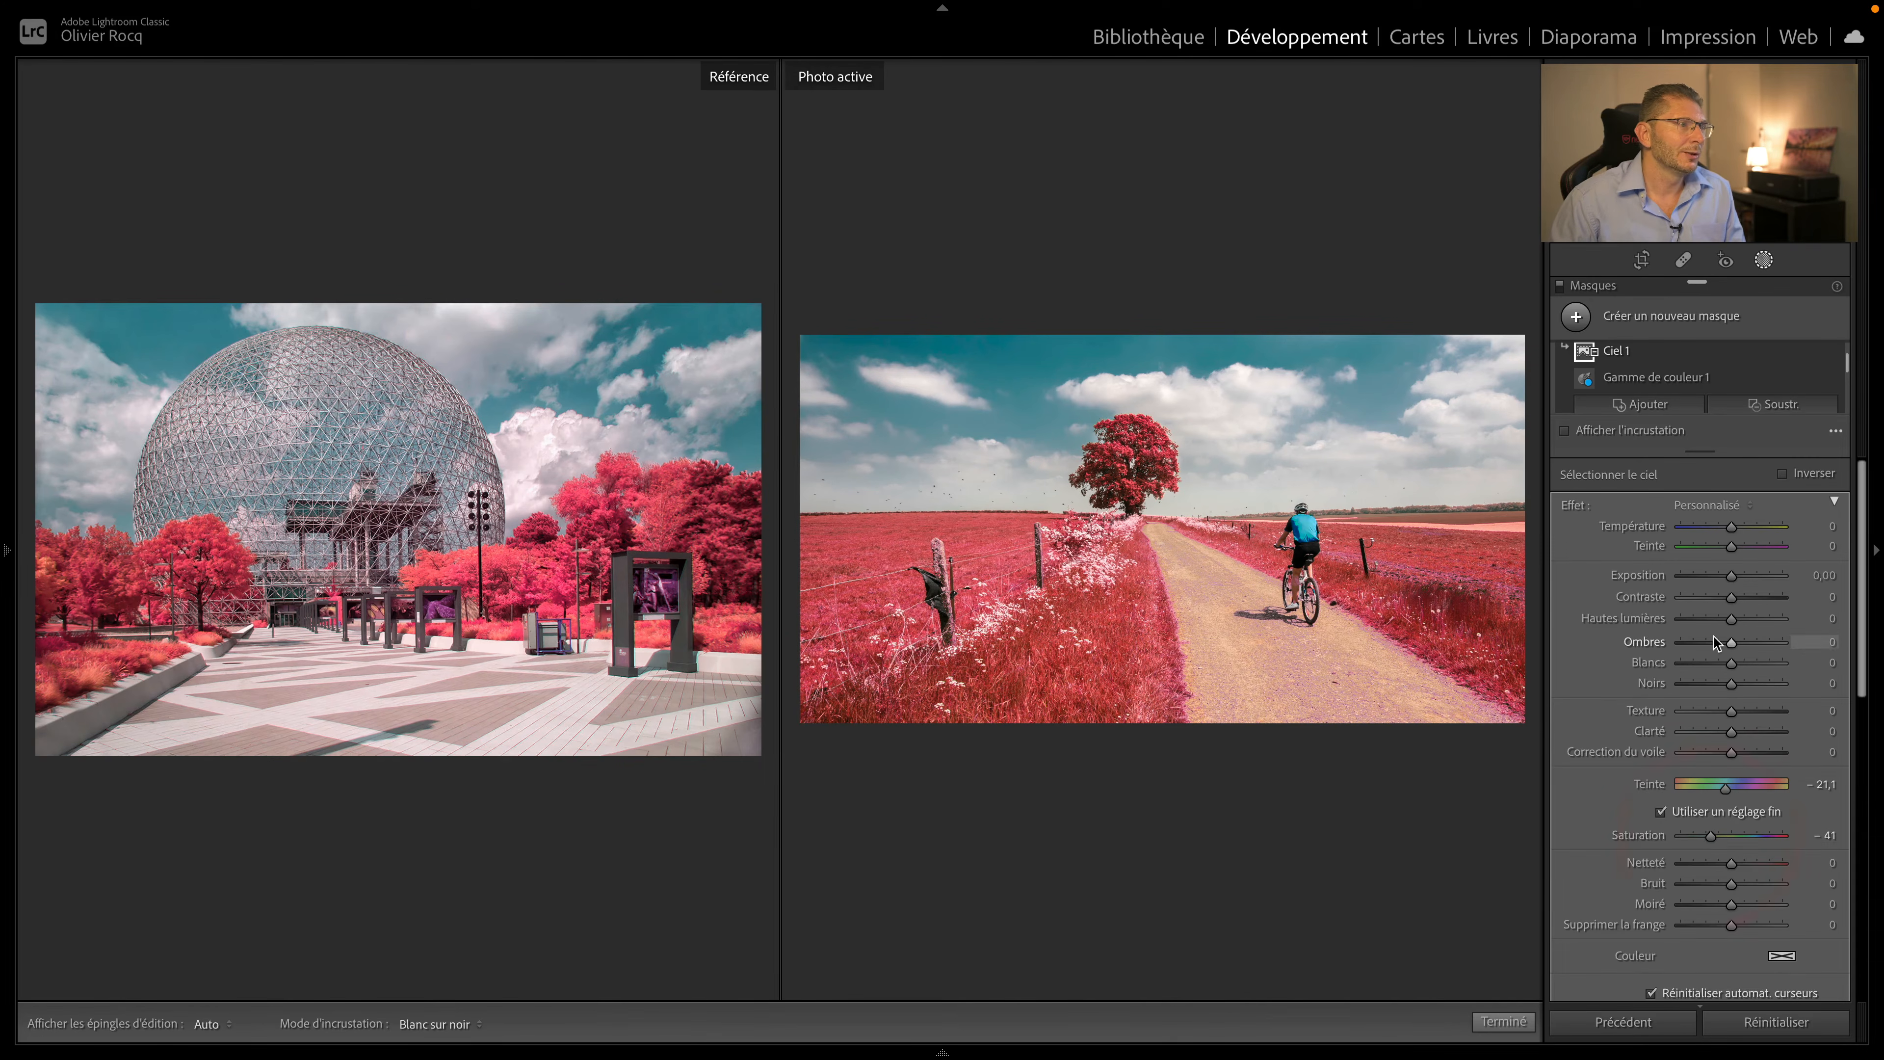
{"action": "left_click_drag", "start_coordinate": [1721, 580], "coordinate": [1725, 580]}
{"action": "left_click_drag", "start_coordinate": [1710, 837], "coordinate": [1694, 839]}
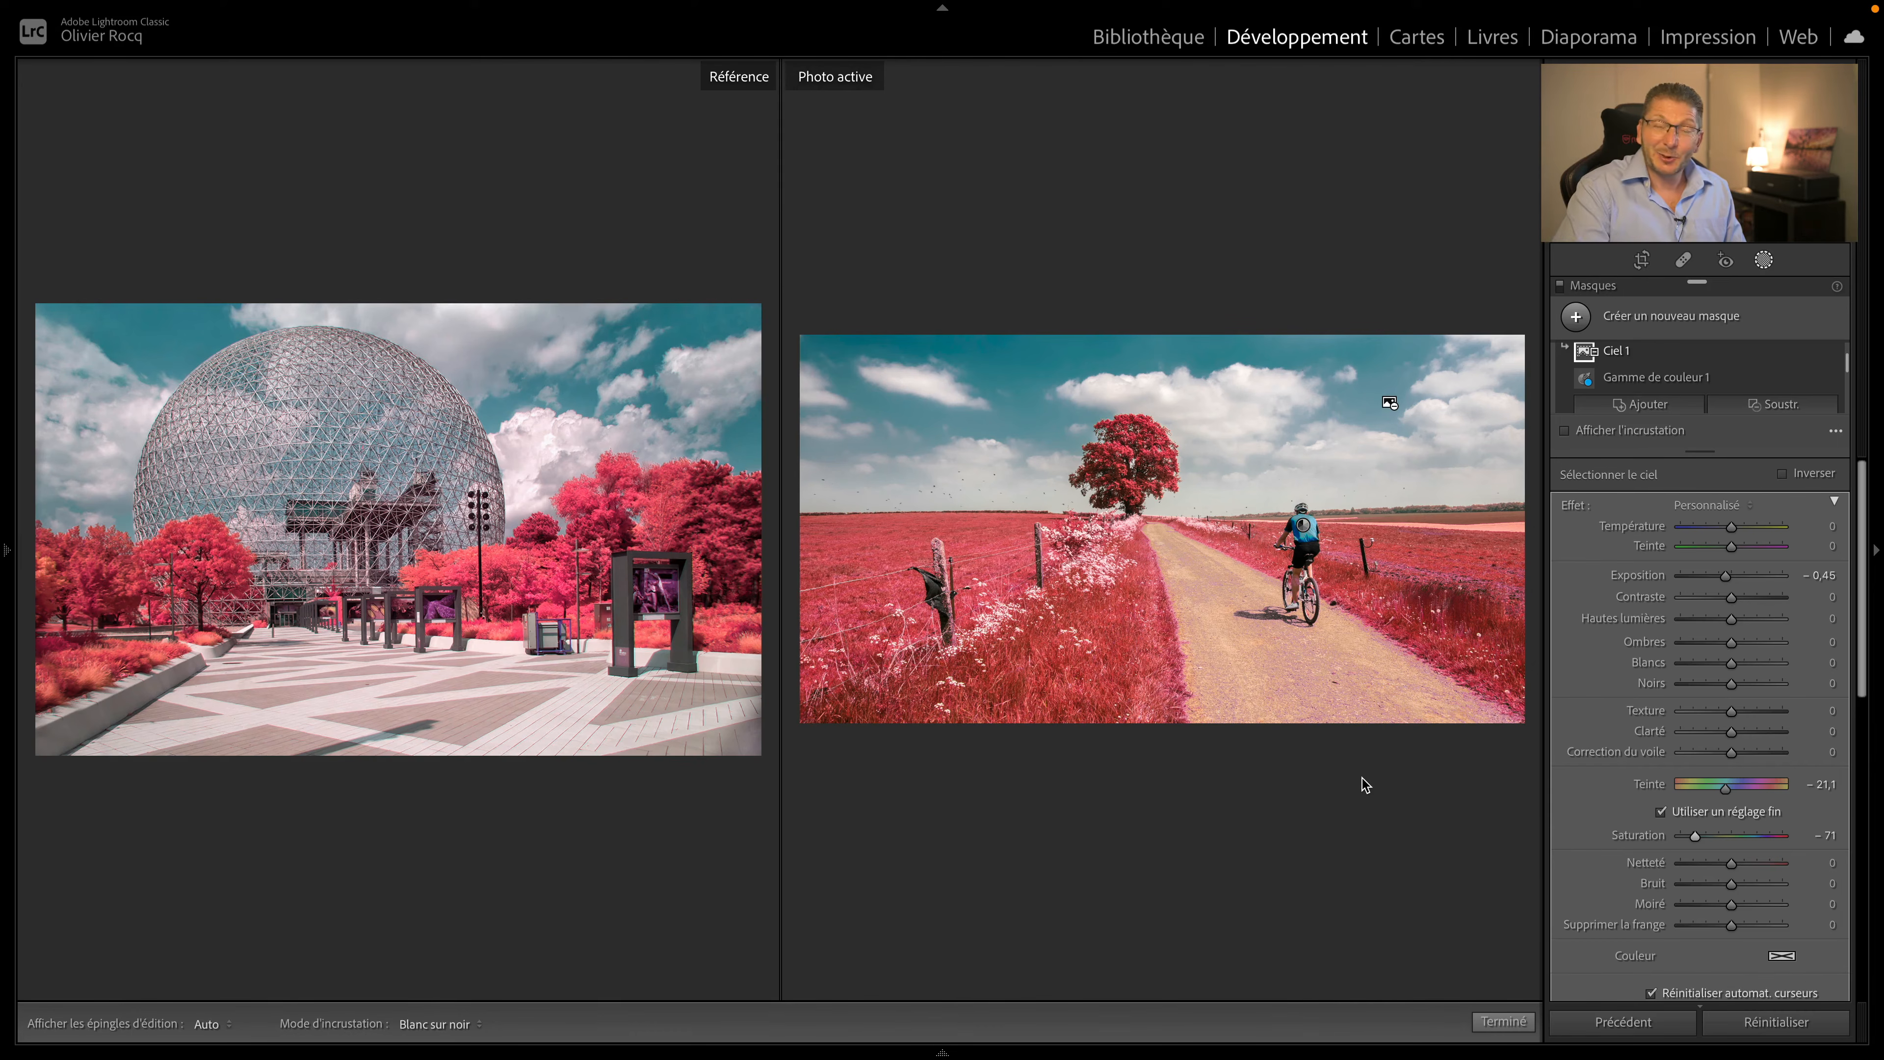
{"action": "left_click", "coordinate": [1362, 777]}
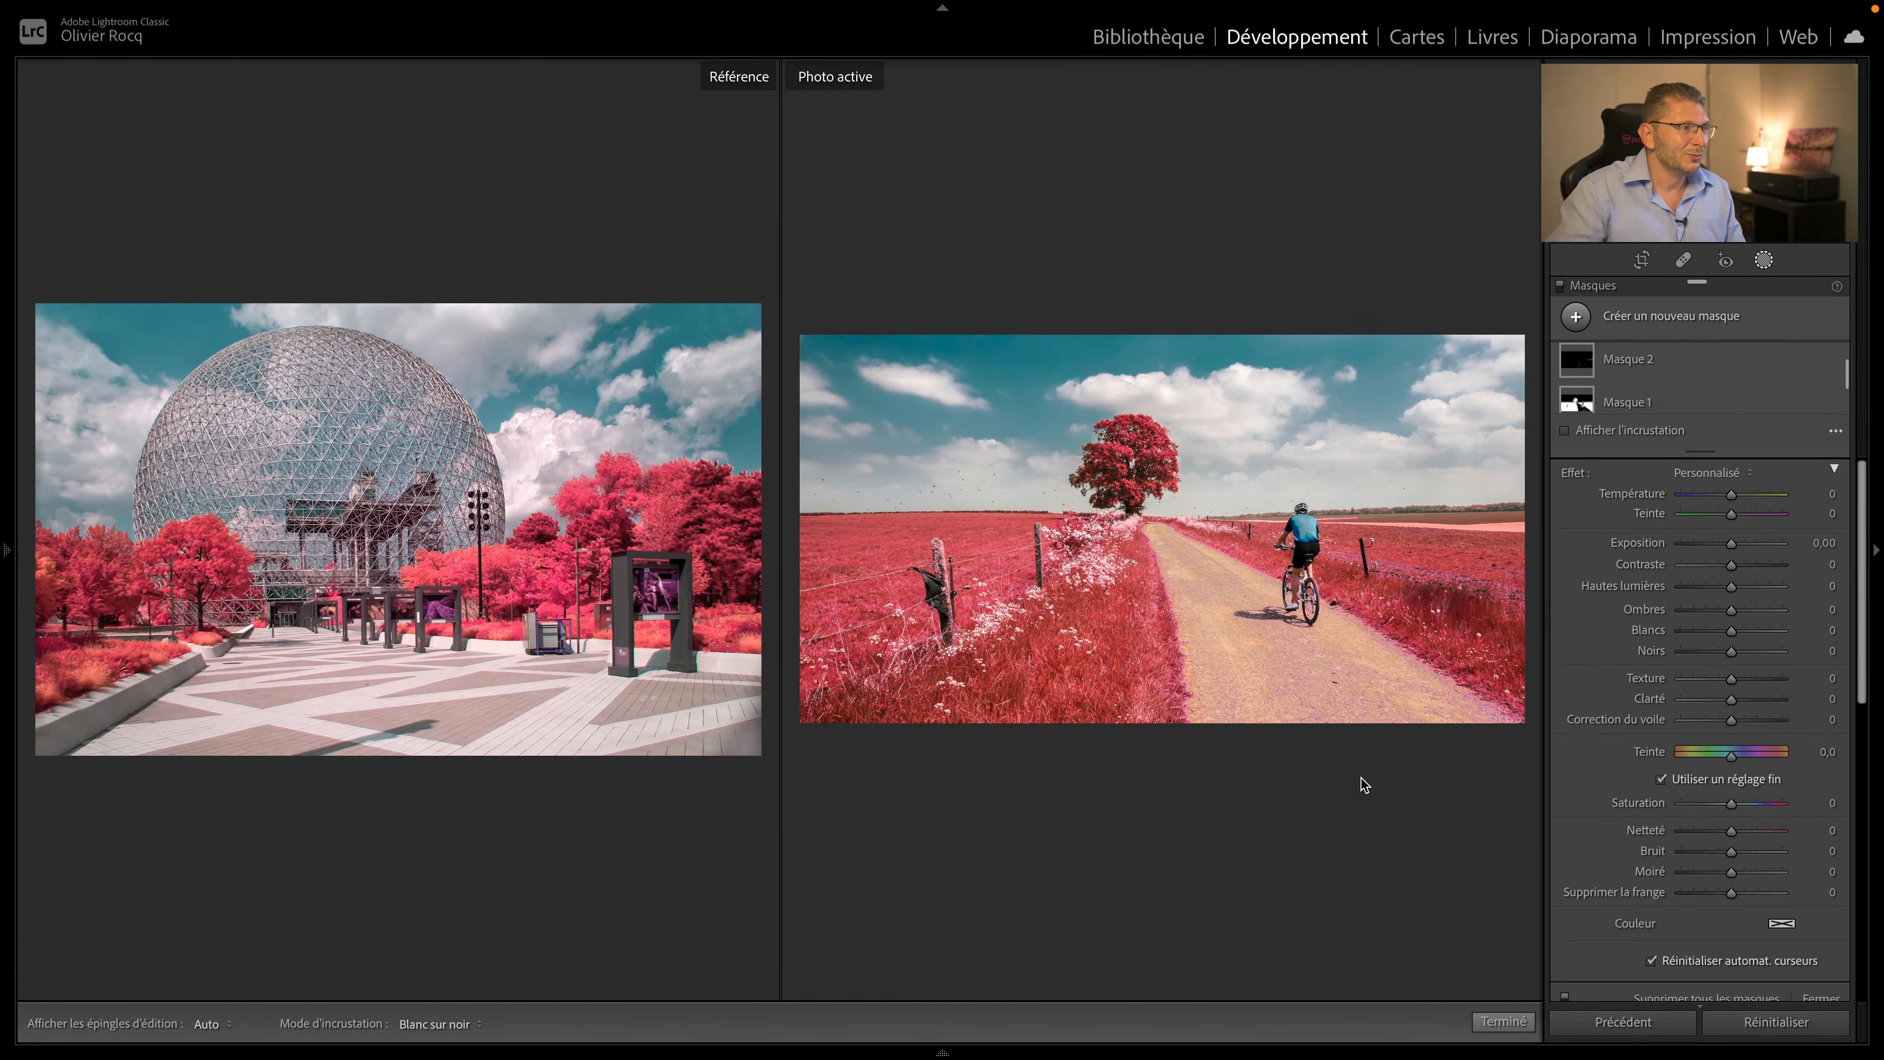
{"action": "left_click", "coordinate": [1492, 1018]}
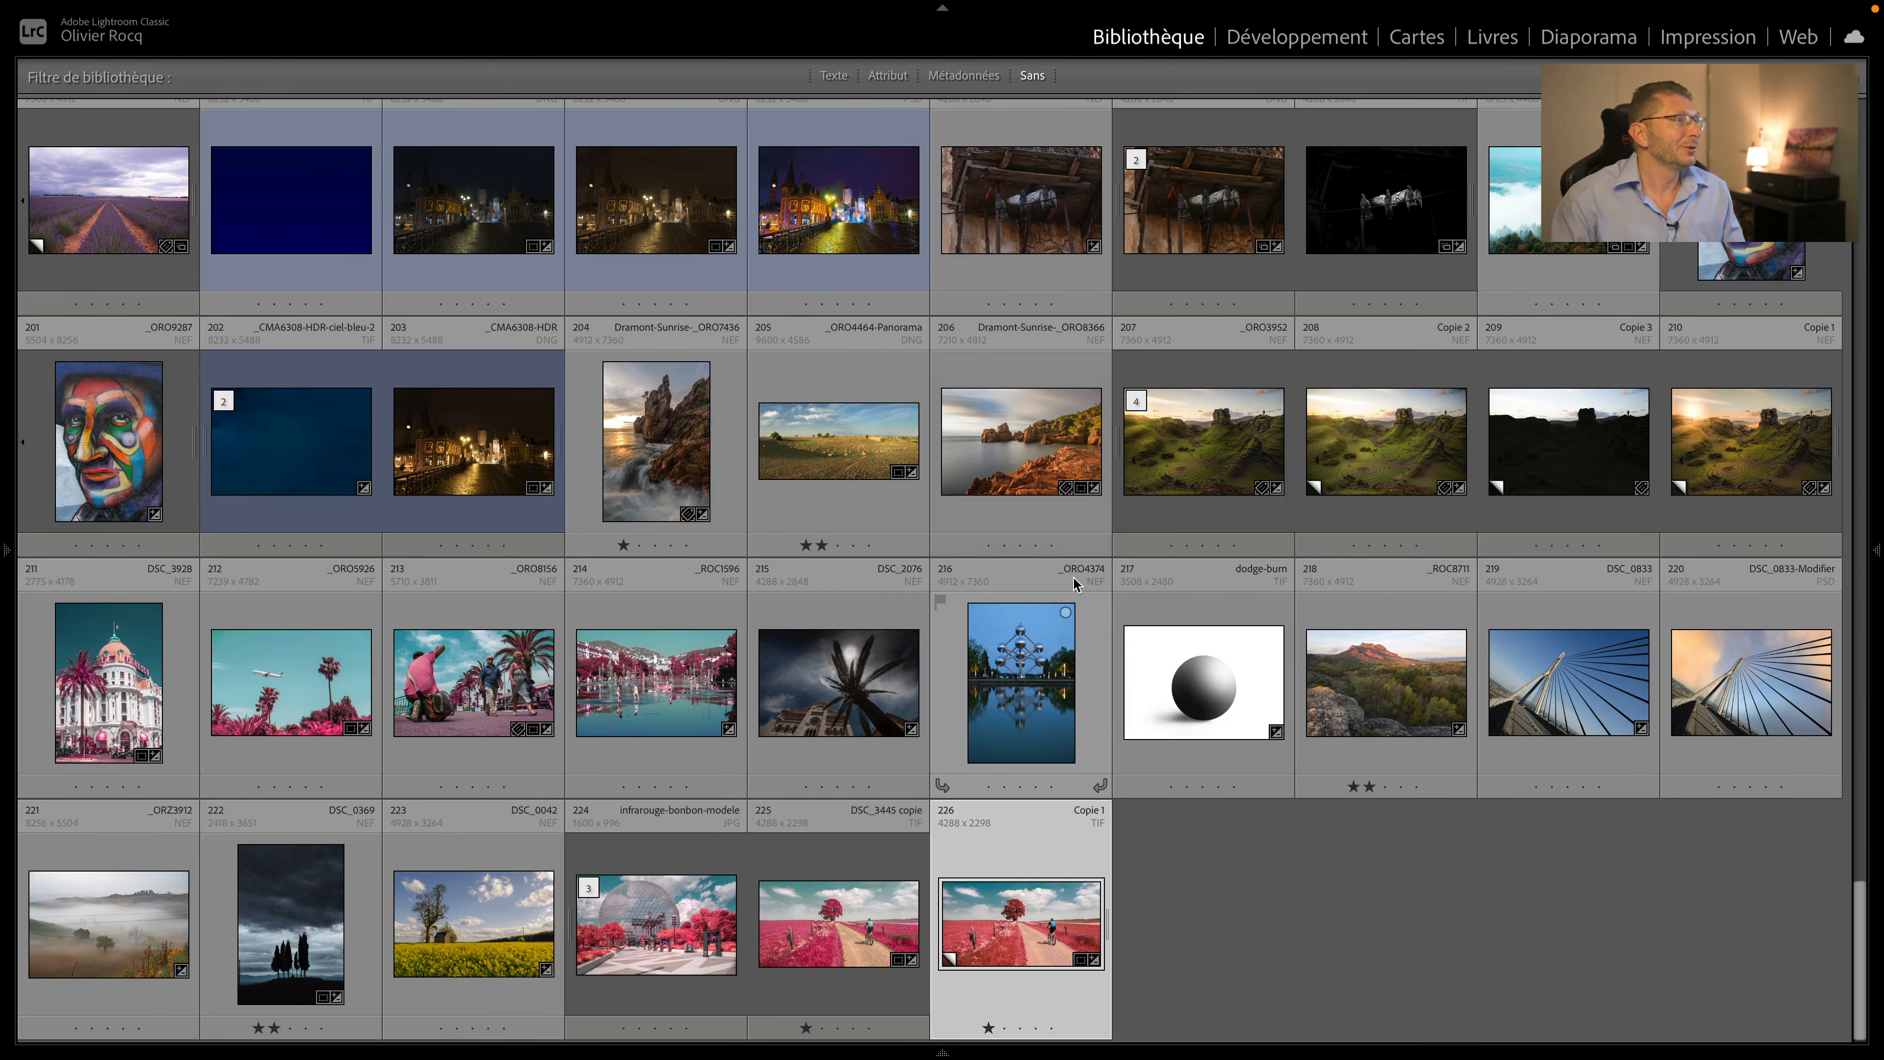
- Examine the before-and-after views of the airplane, palm-lined promenade and Le Negresco photos
{"action": "scroll", "coordinate": [1073, 576], "scroll_direction": "up", "scroll_amount": 3}
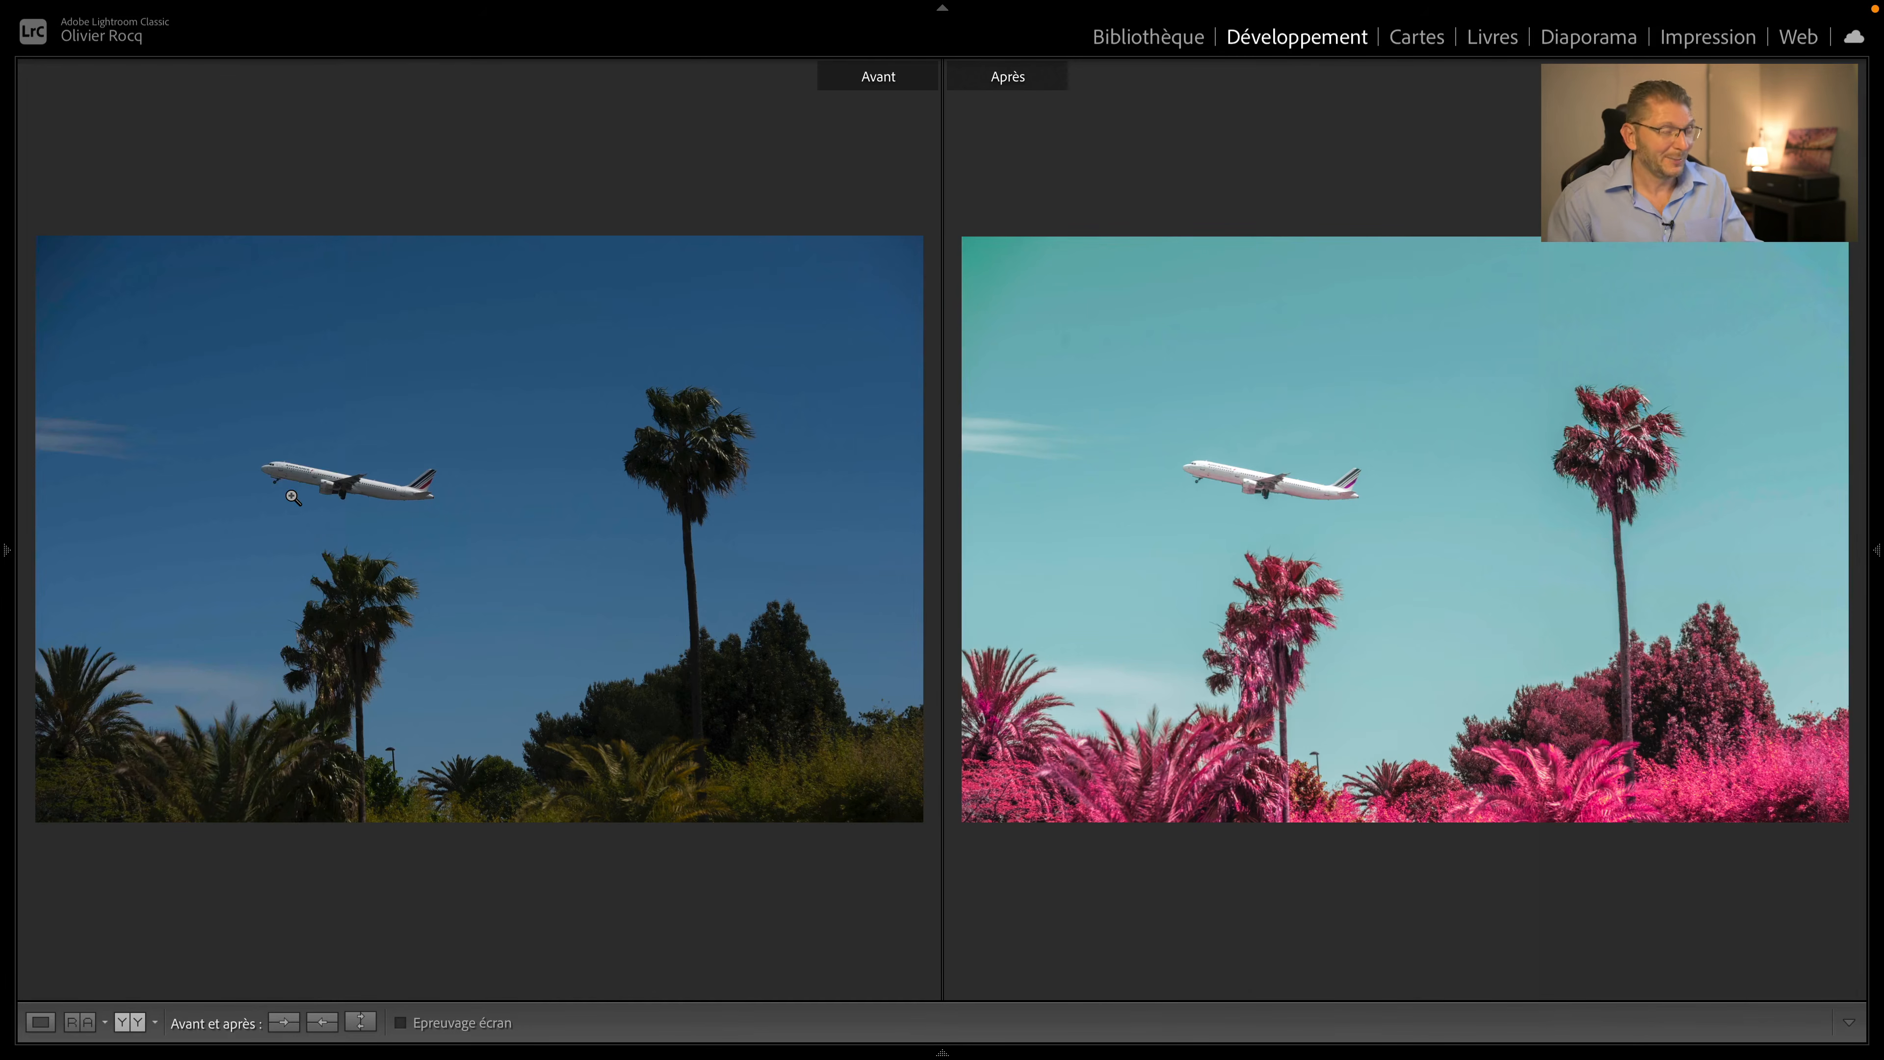
{"action": "key", "text": "Right"}
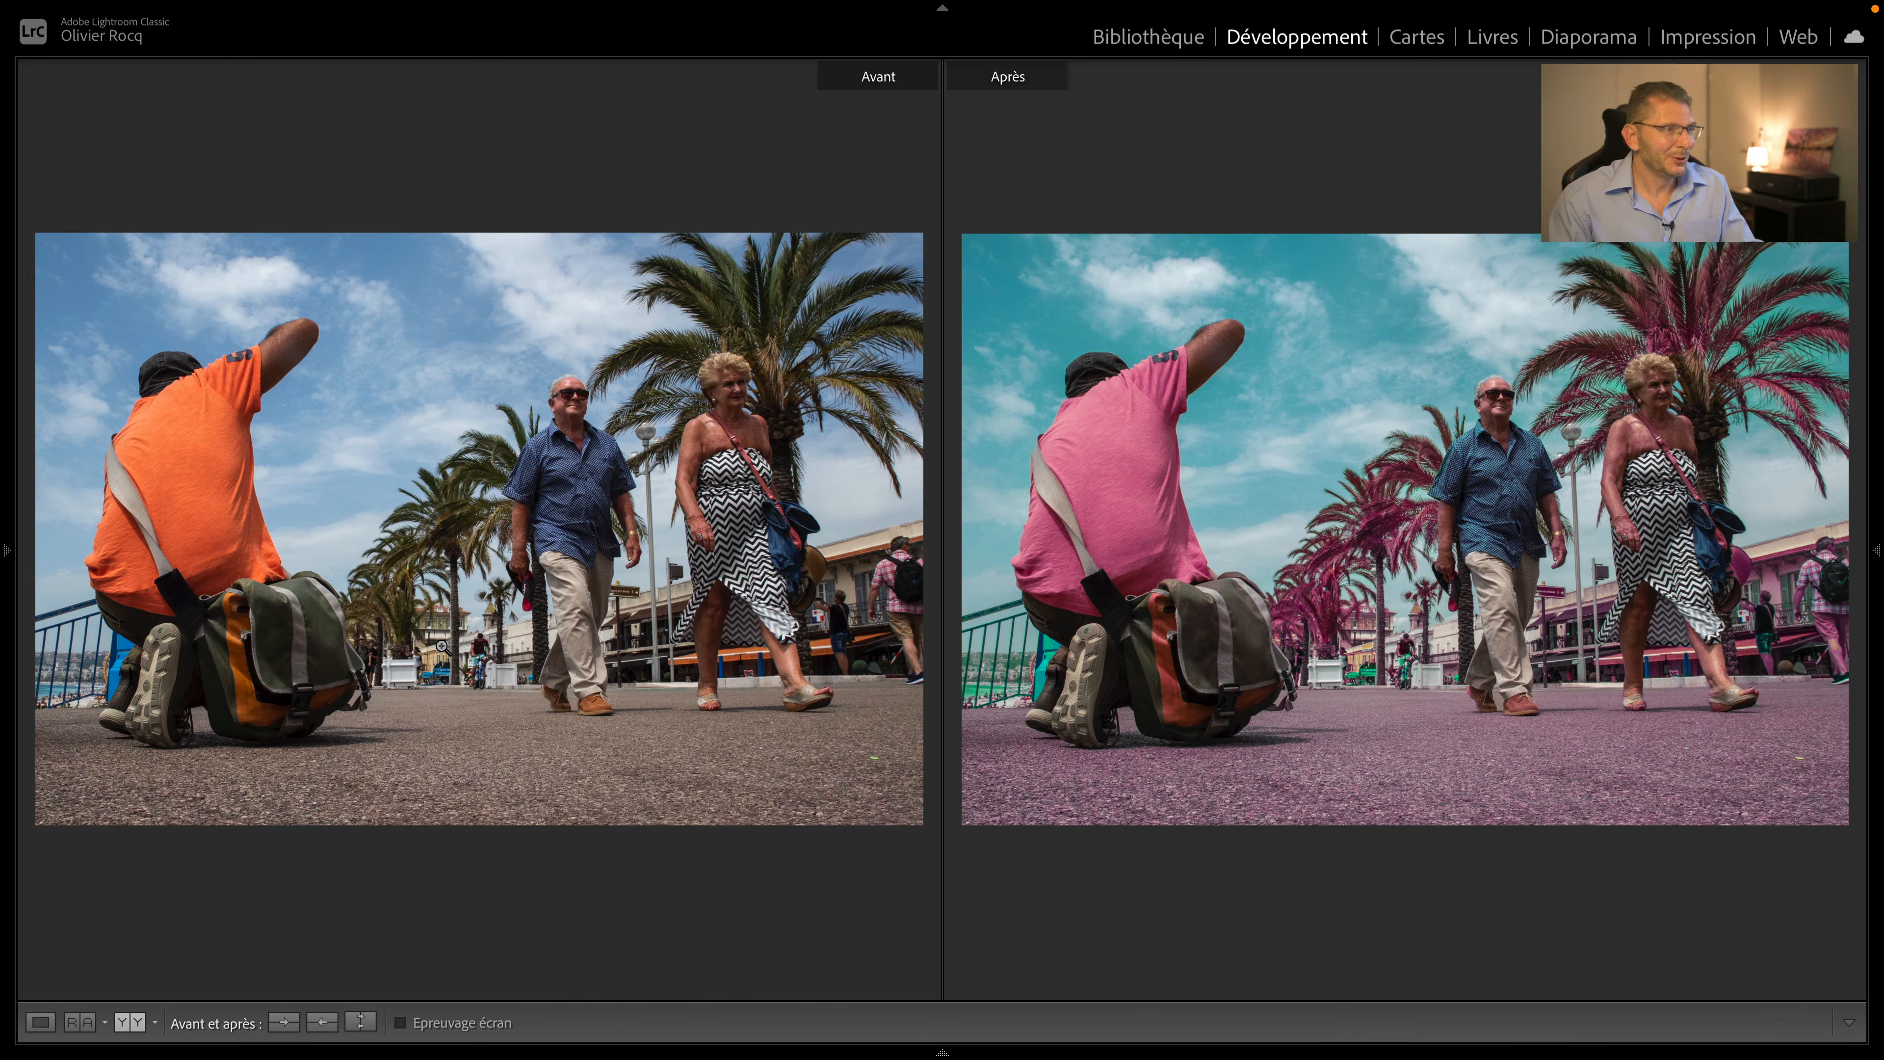
{"action": "key", "text": "g"}
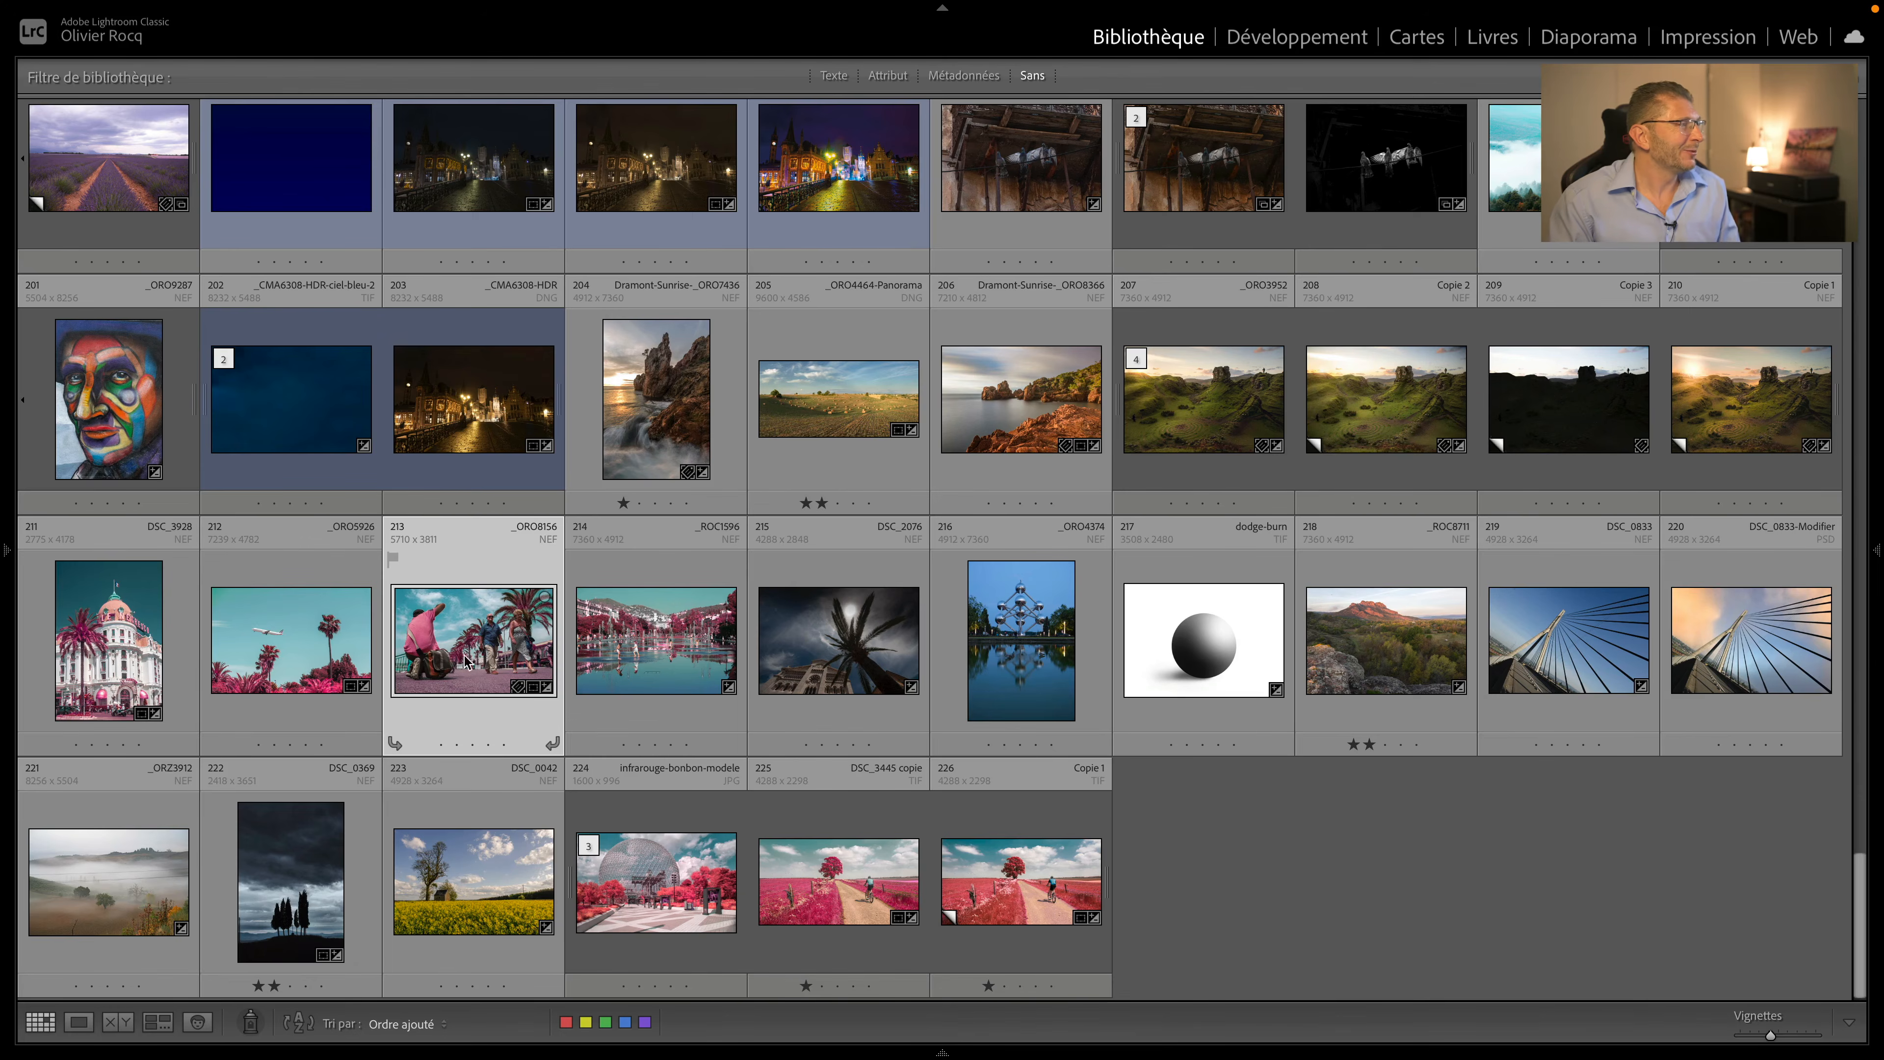
{"action": "left_click", "coordinate": [144, 643]}
{"action": "key", "text": "d"}
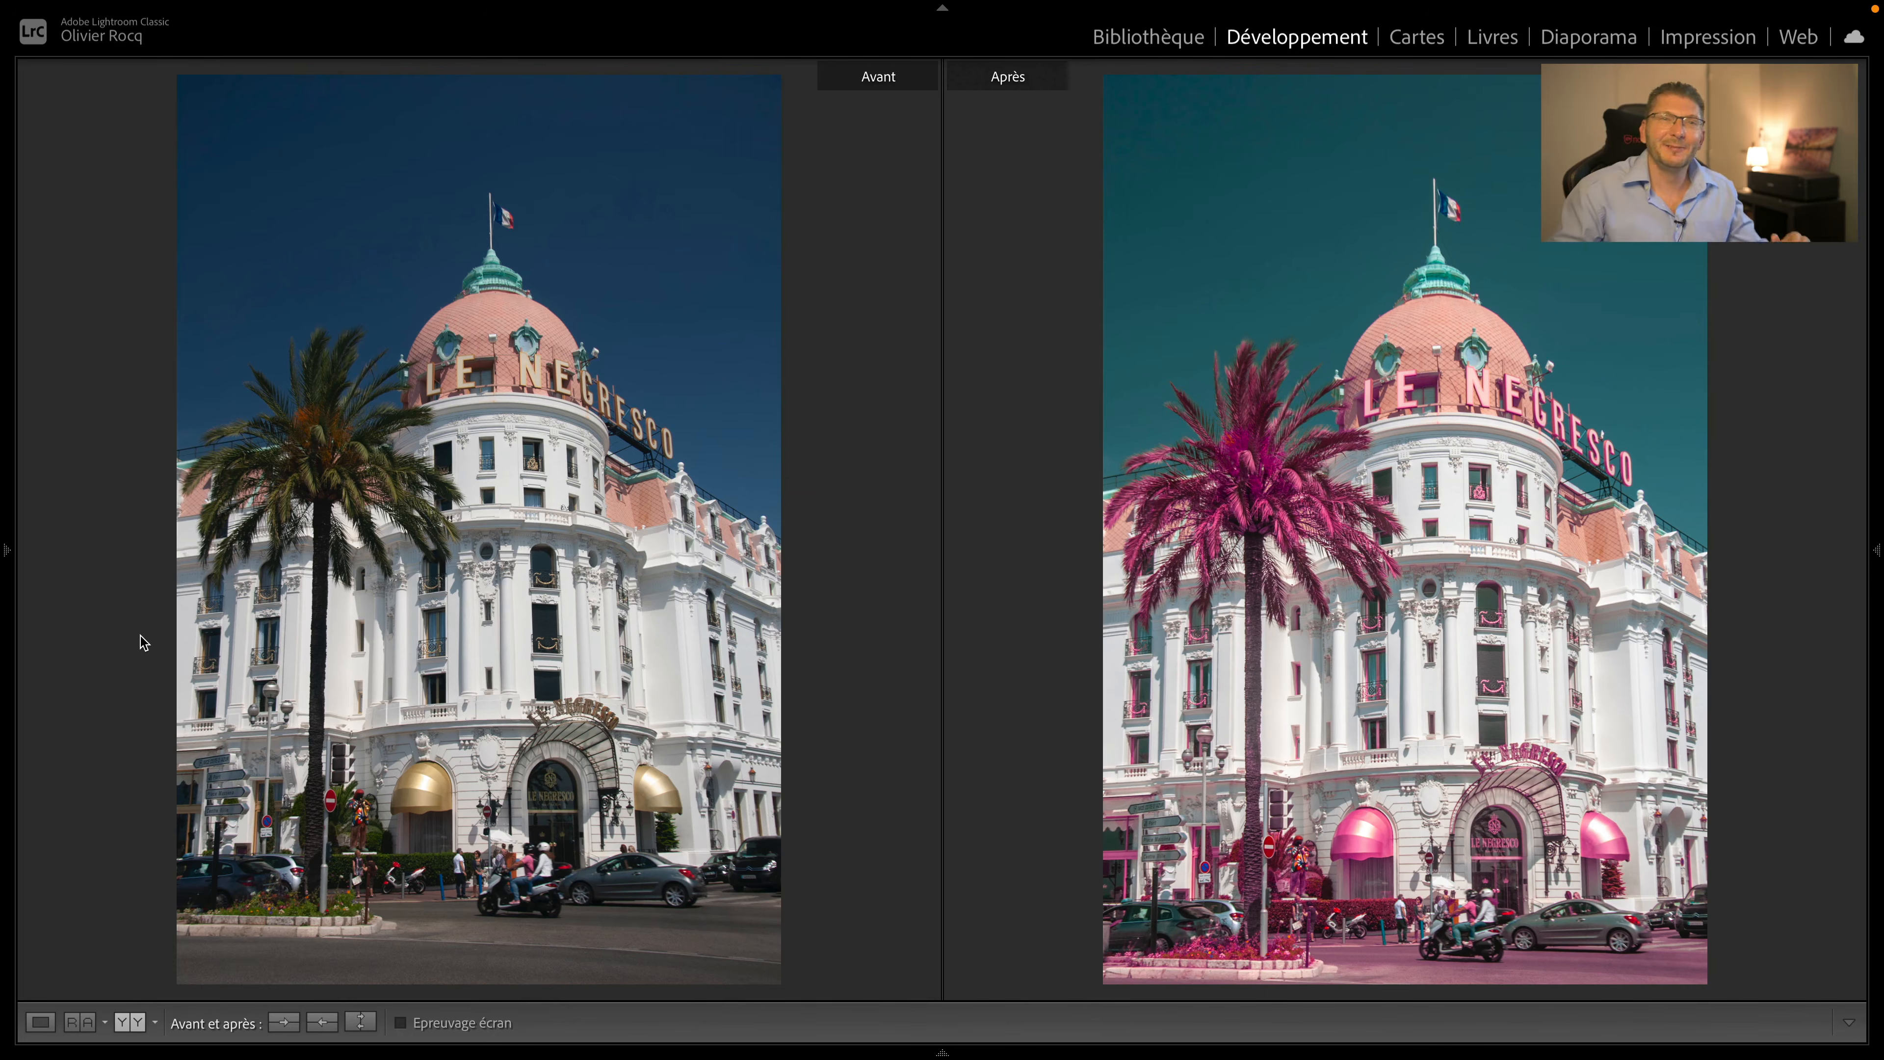